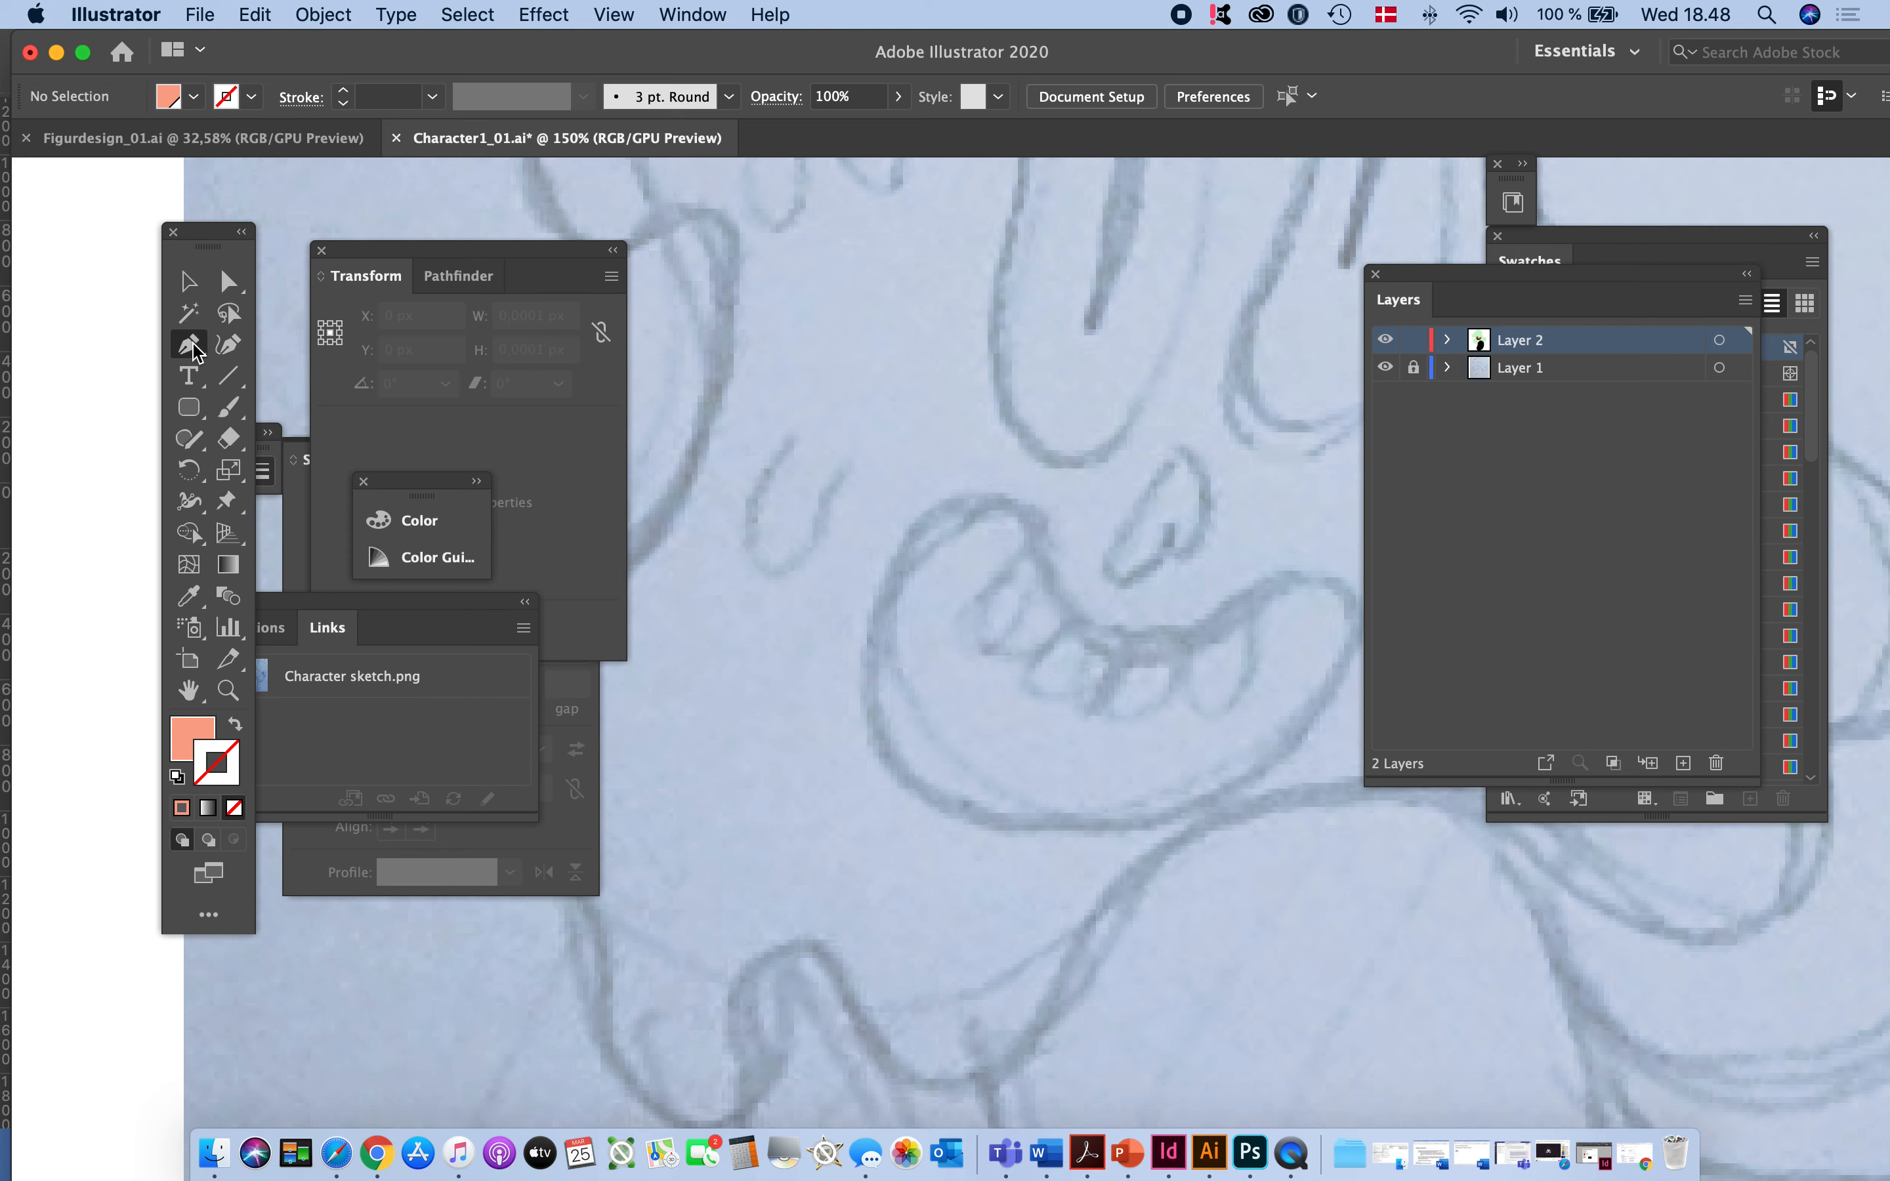
- Trace the small U-shaped drip mark on the sketch's cheek, left of the mouth, with the Pen tool
left_click_drag(196, 350, 362, 356)
left_click(785, 442)
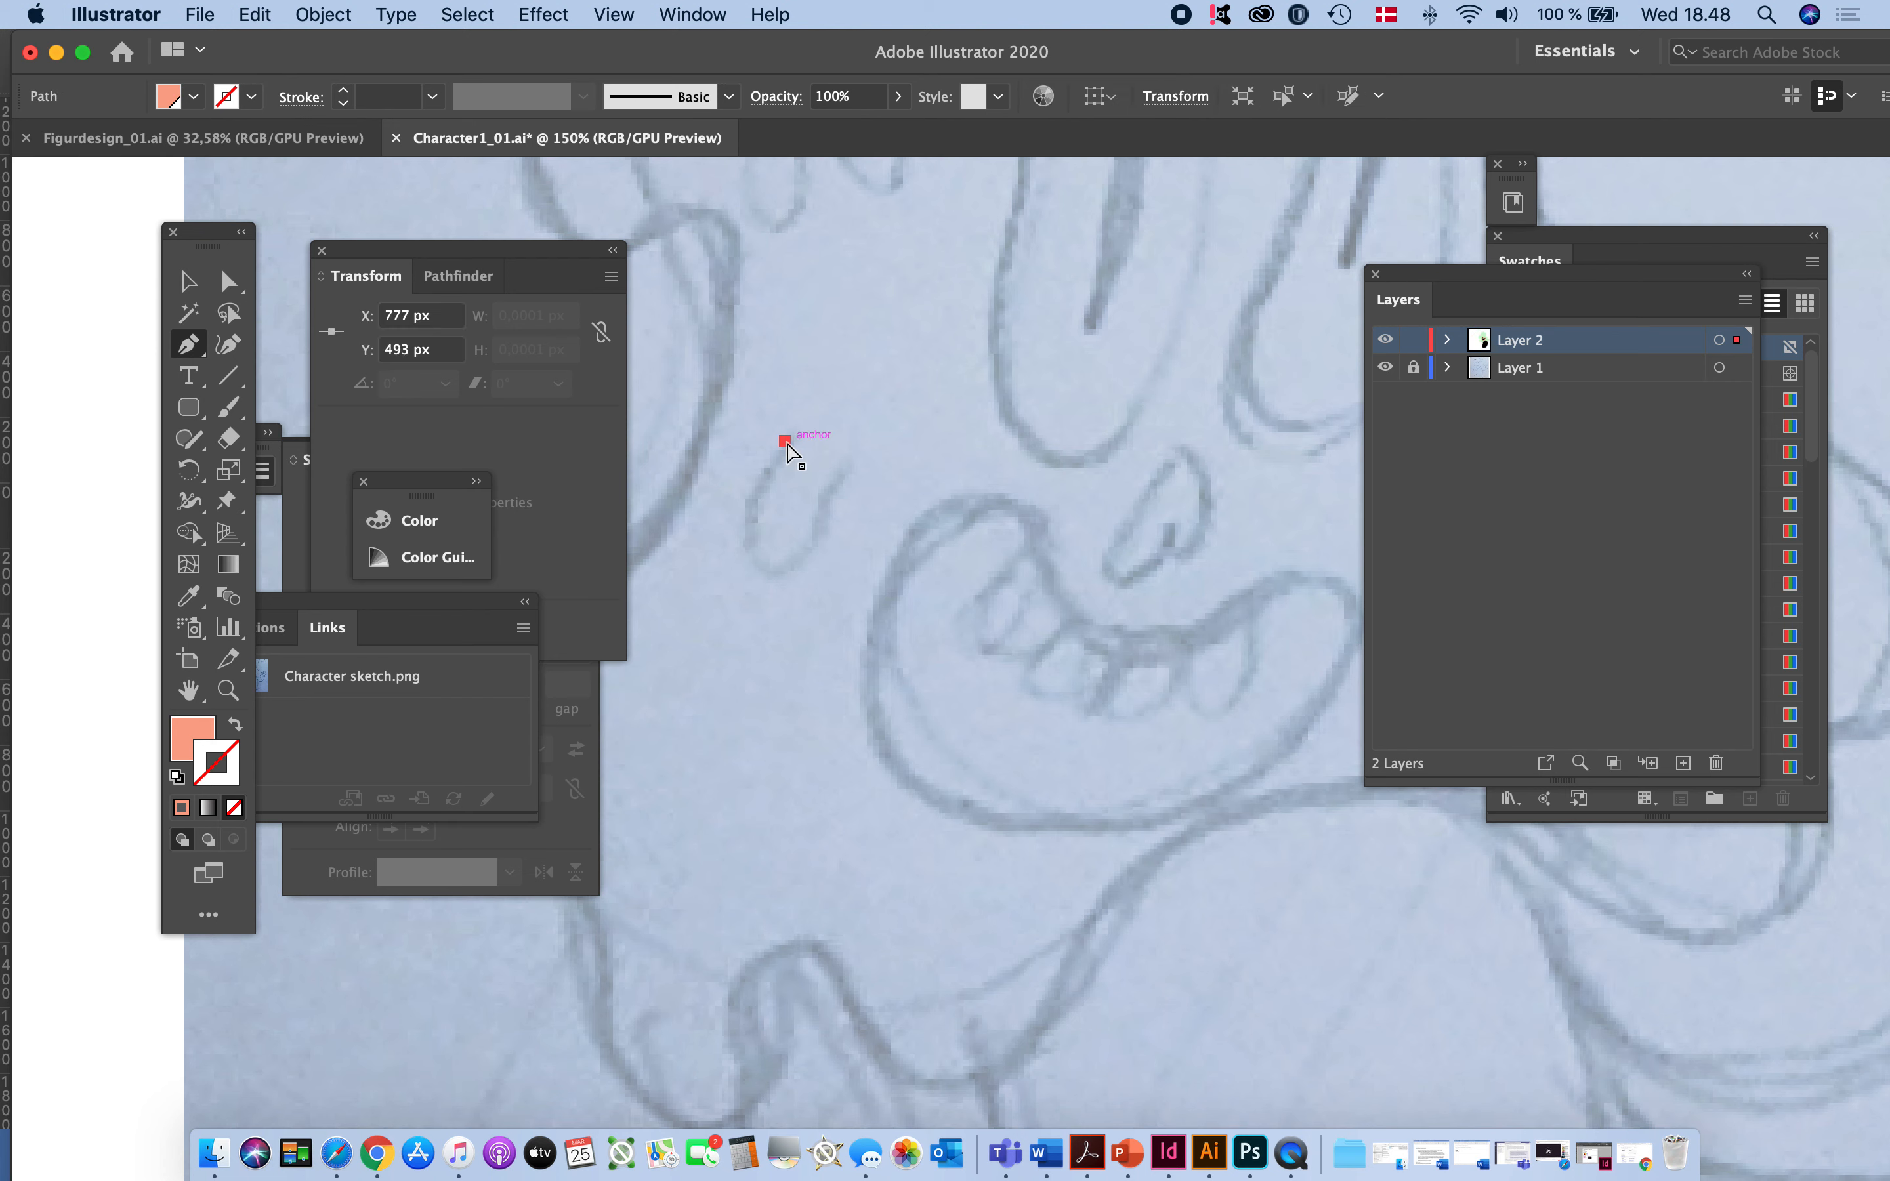
key("super+z")
left_click_drag(787, 438, 764, 480)
left_click_drag(793, 602, 793, 601)
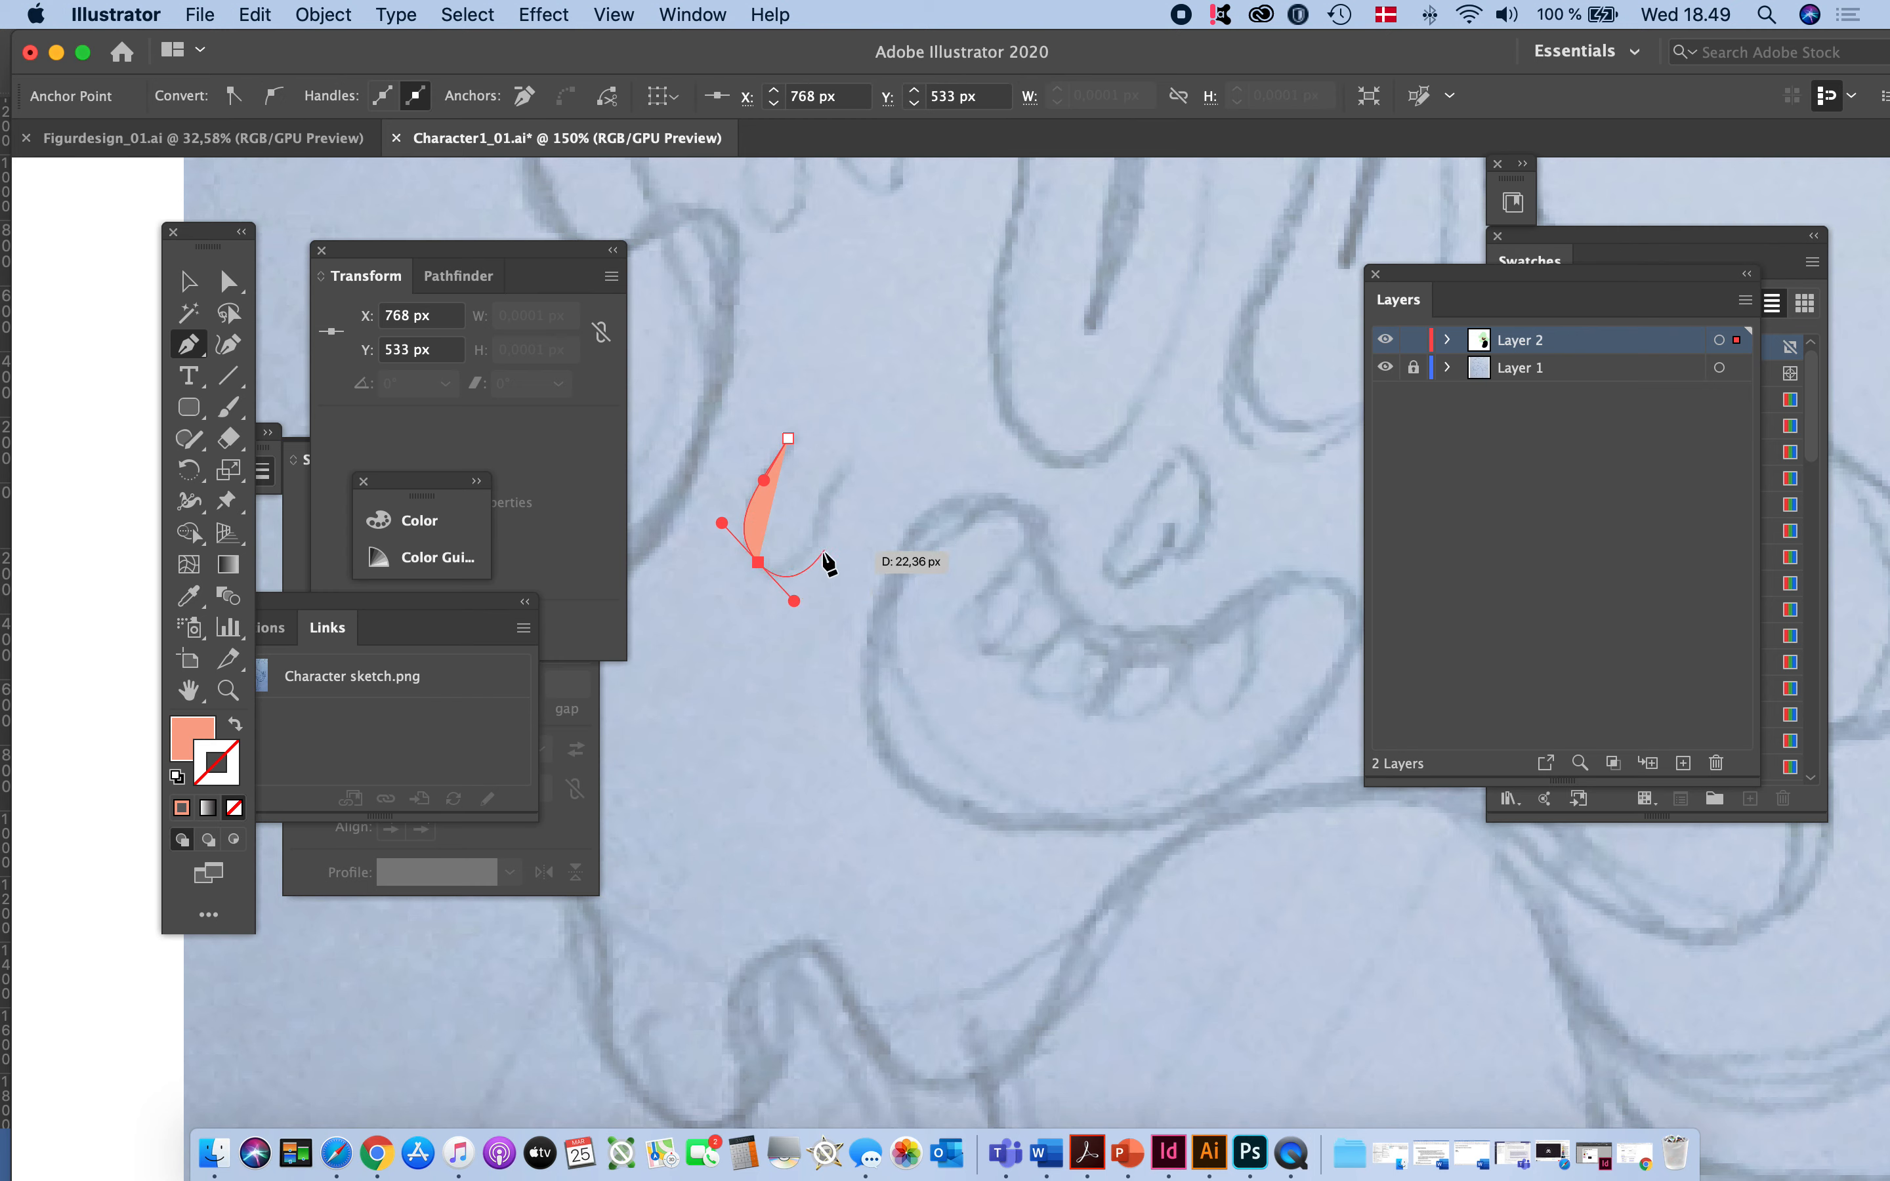
left_click(854, 468)
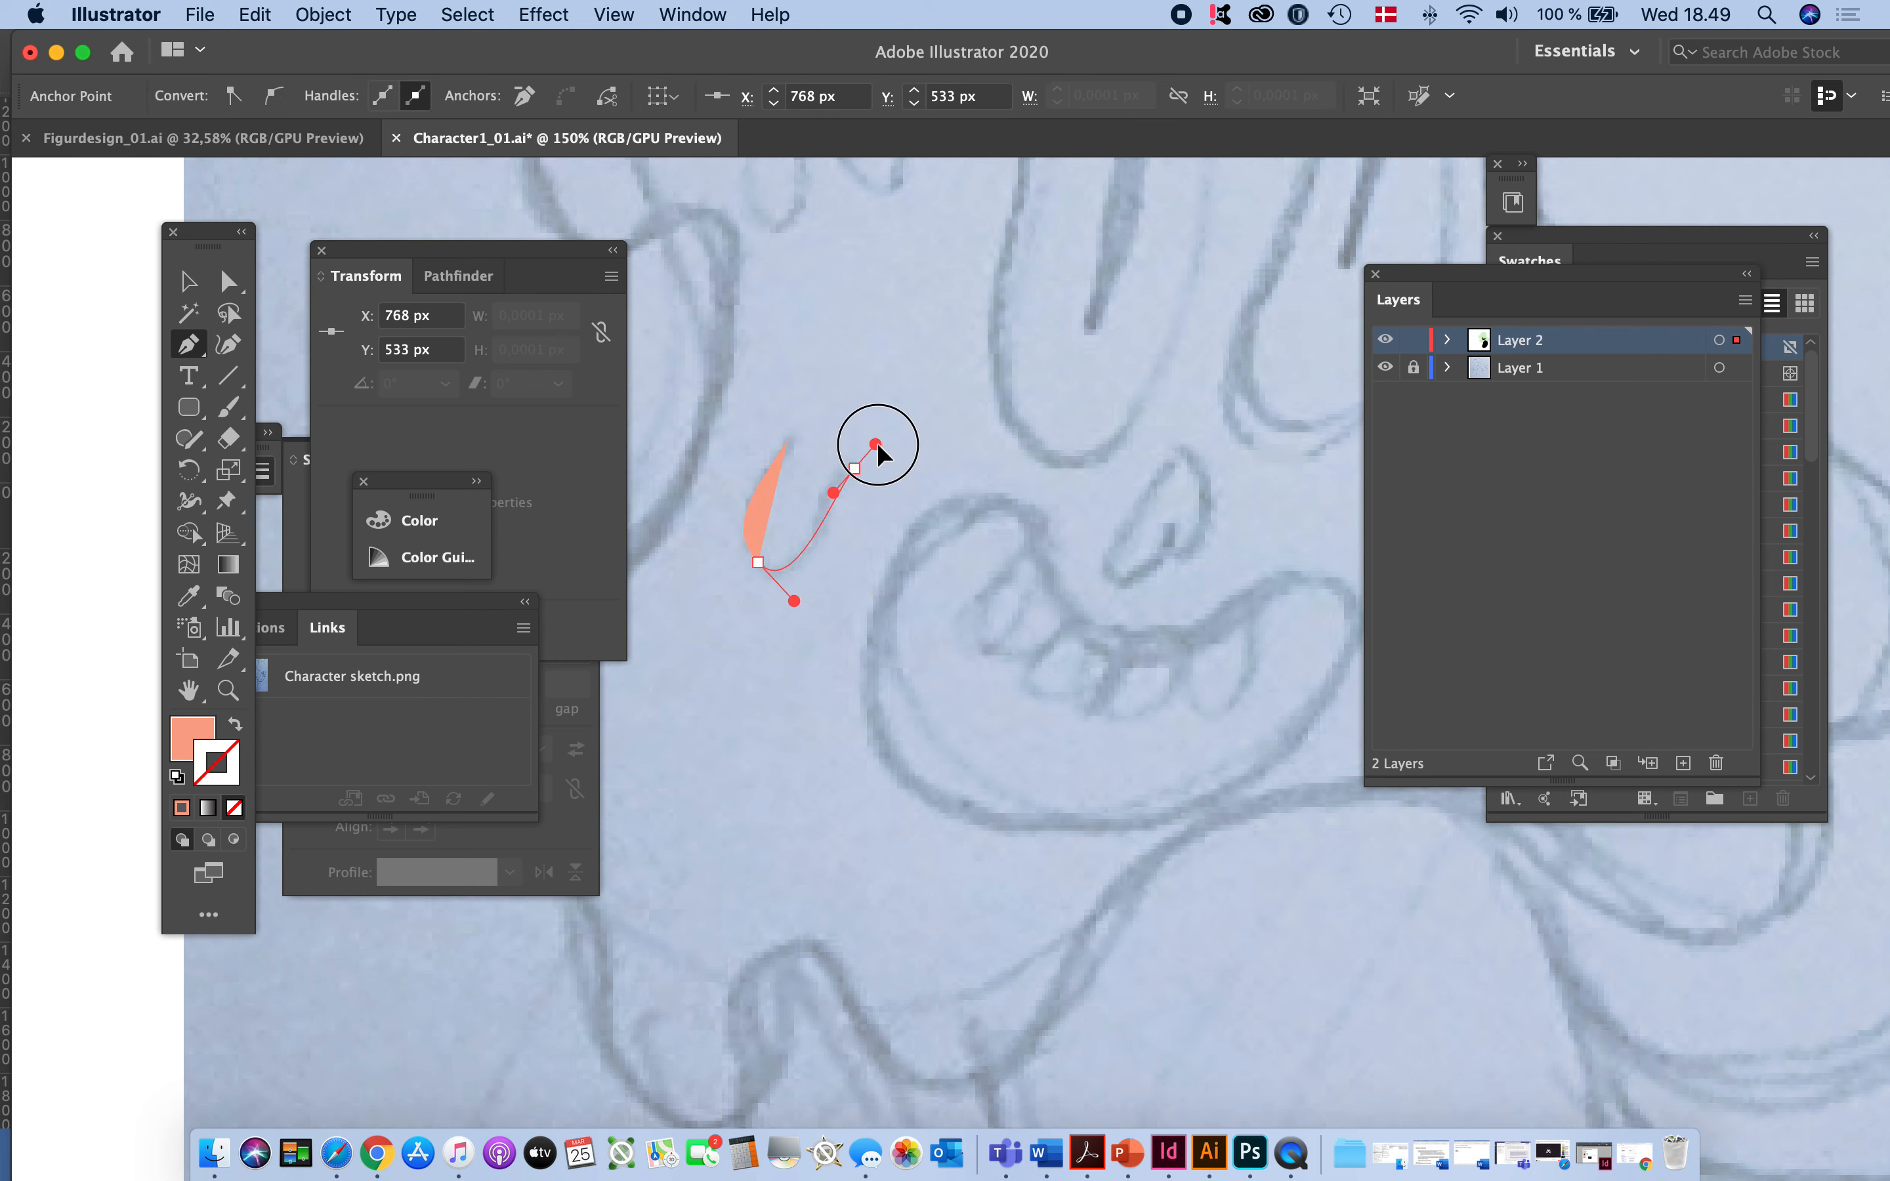
left_click_drag(877, 443, 896, 450)
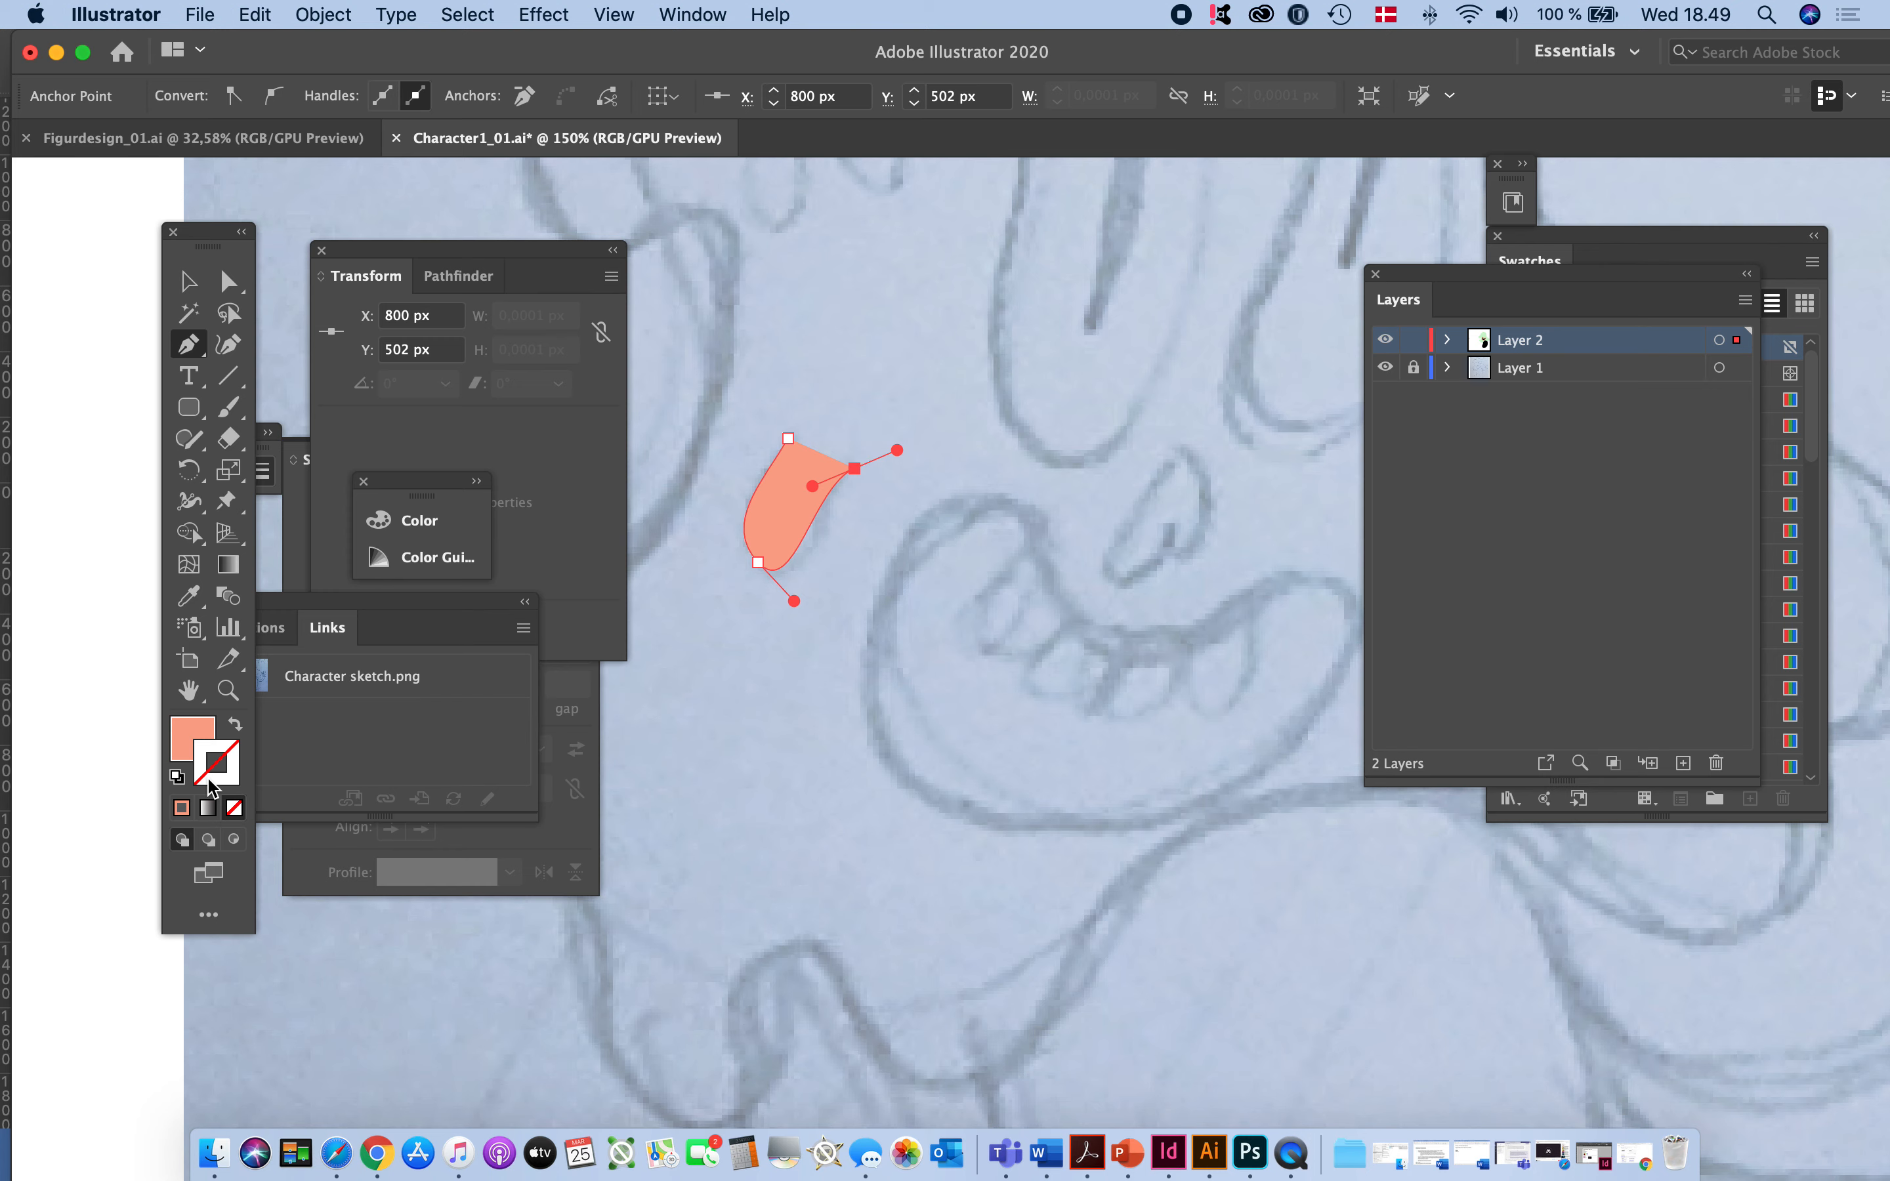
- Swap the drip mark's fill and stroke, and color the stroke black with the R=0 G=0 B=0 swatch from the Svampespillet group
left_click(235, 721)
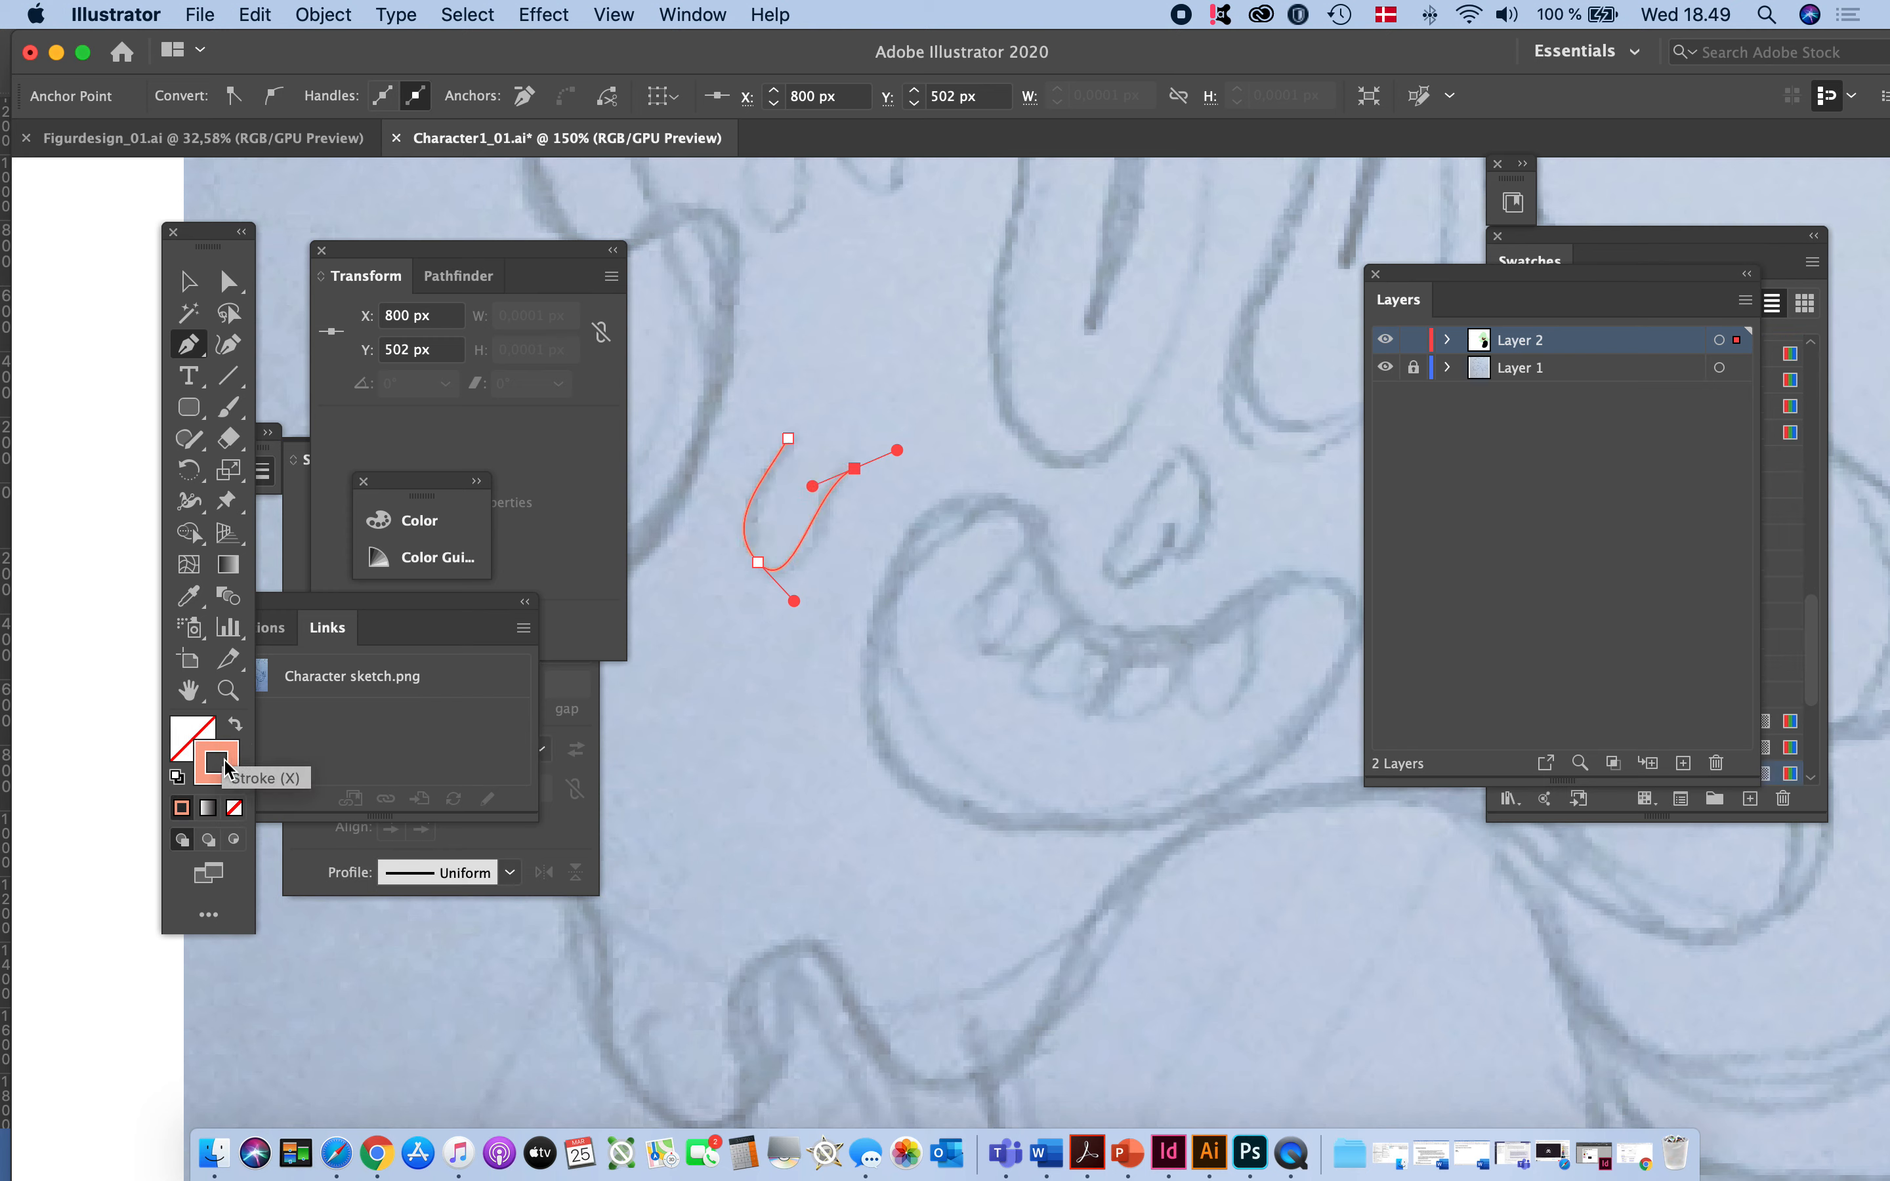
left_click(1719, 233)
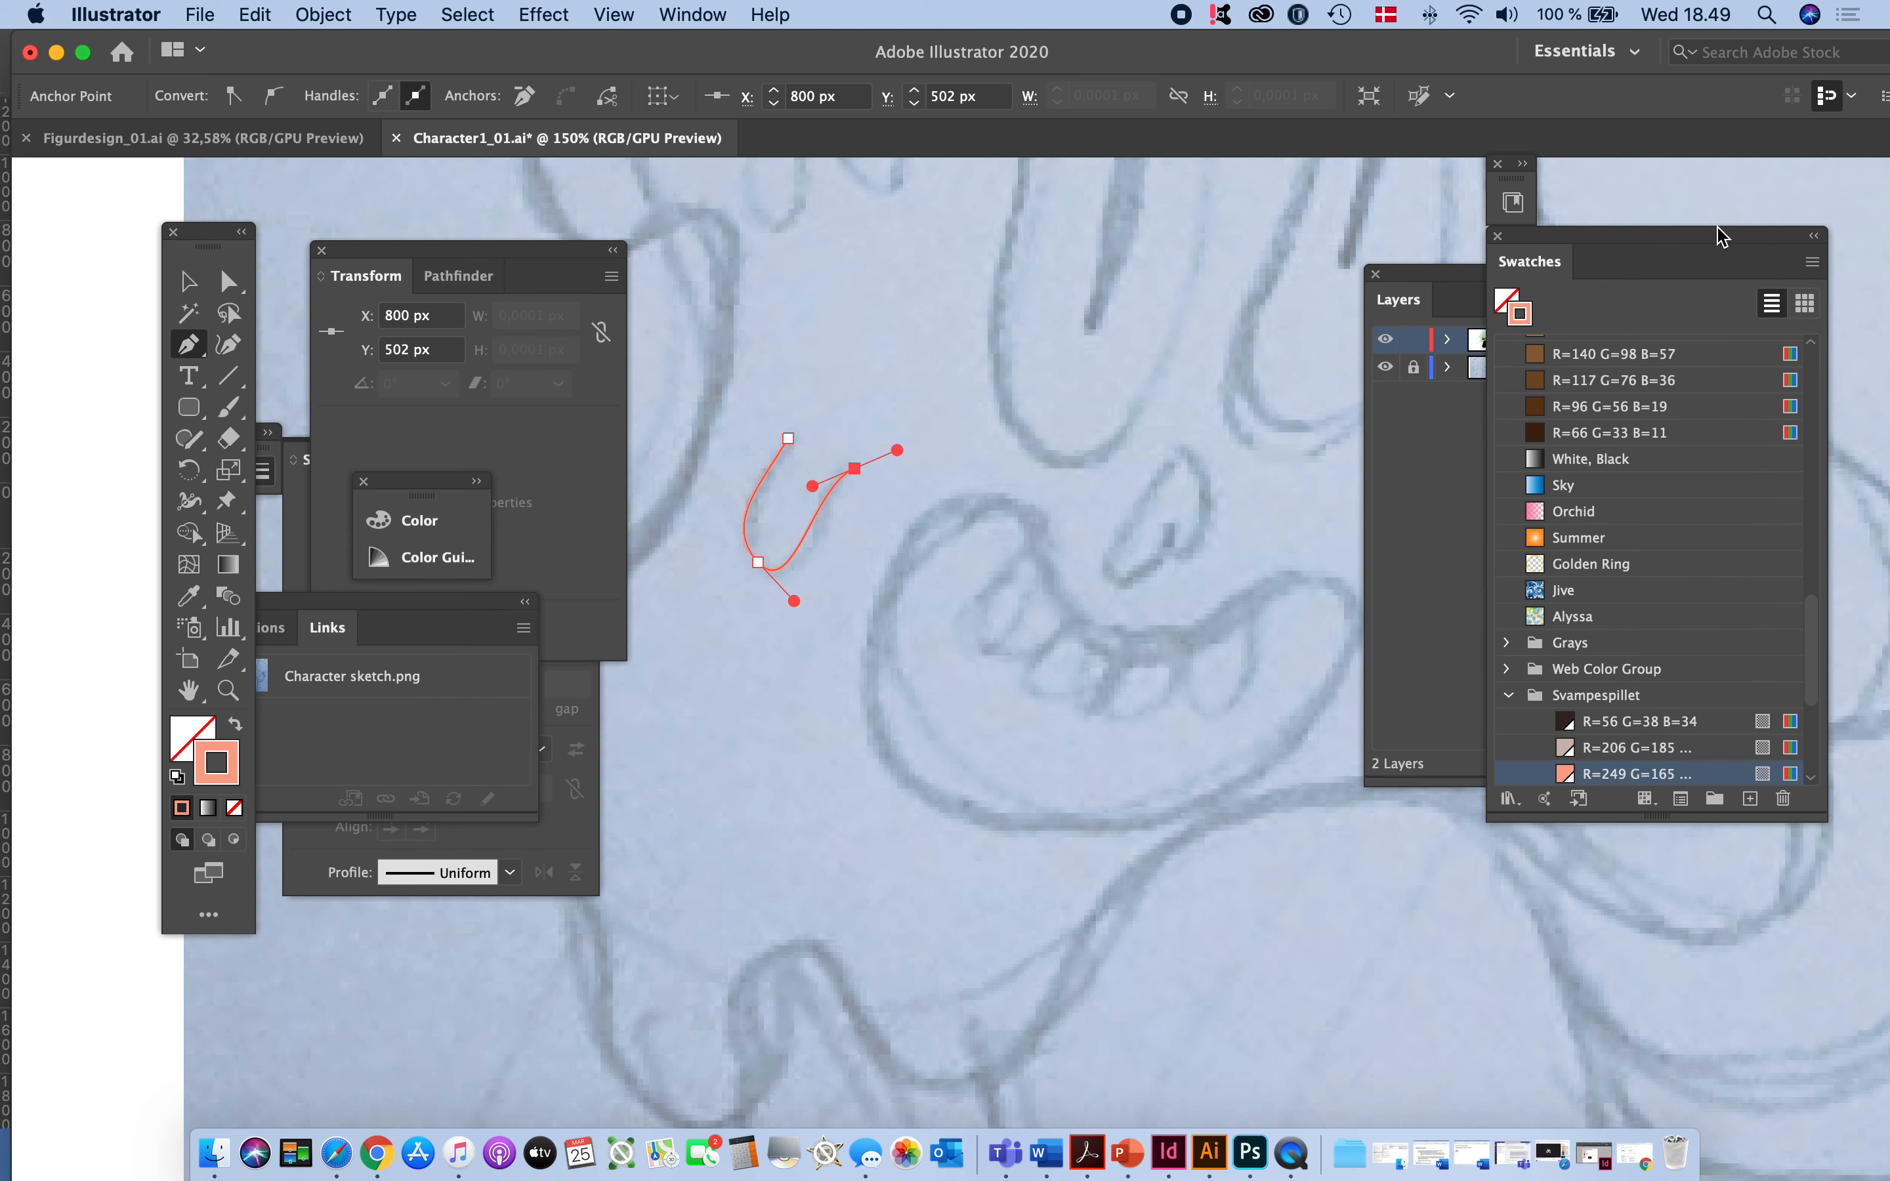
scroll(1568, 701, "down", 5)
left_click(1567, 773)
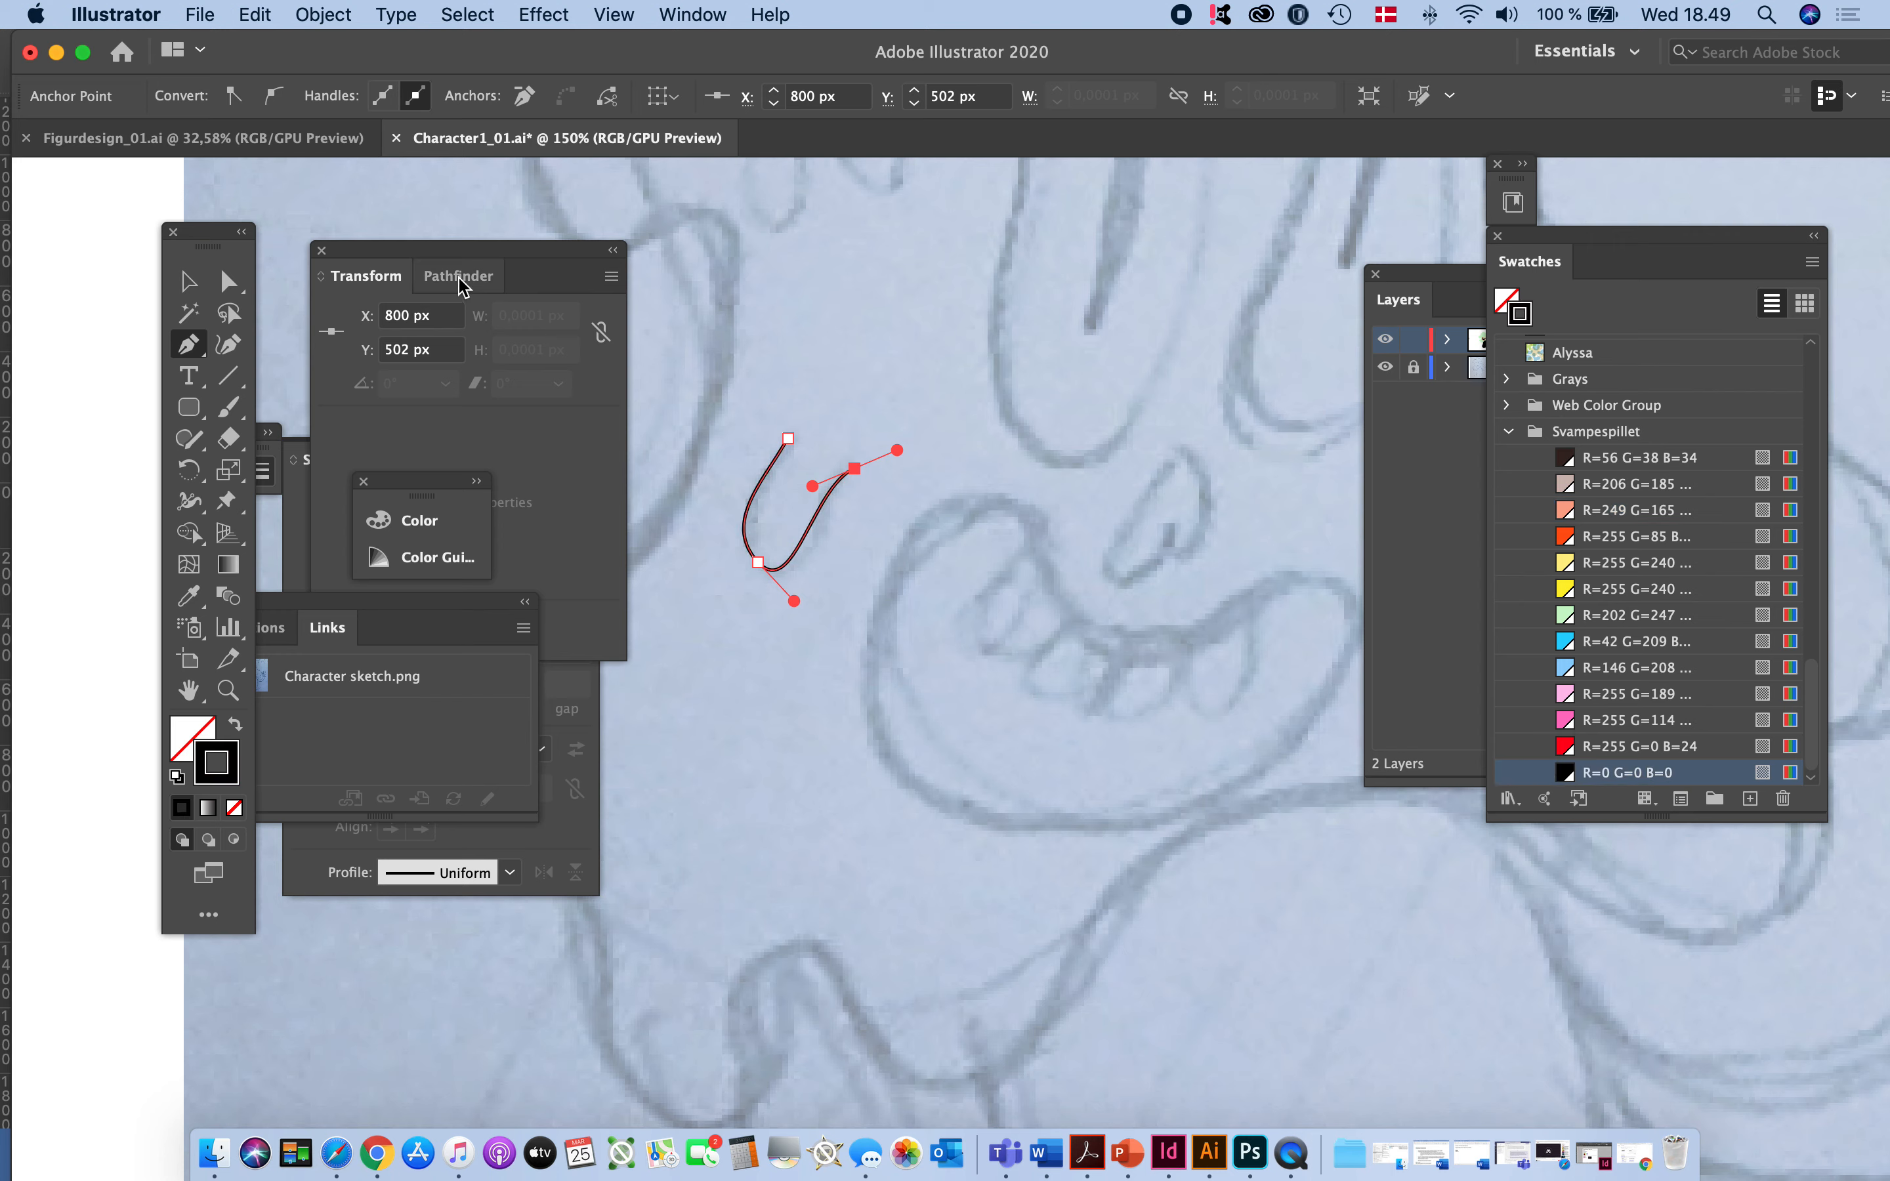
- Give the drip mark's stroke a round cap and a 2 pt weight, and deselect the path
left_click_drag(437, 246, 538, 189)
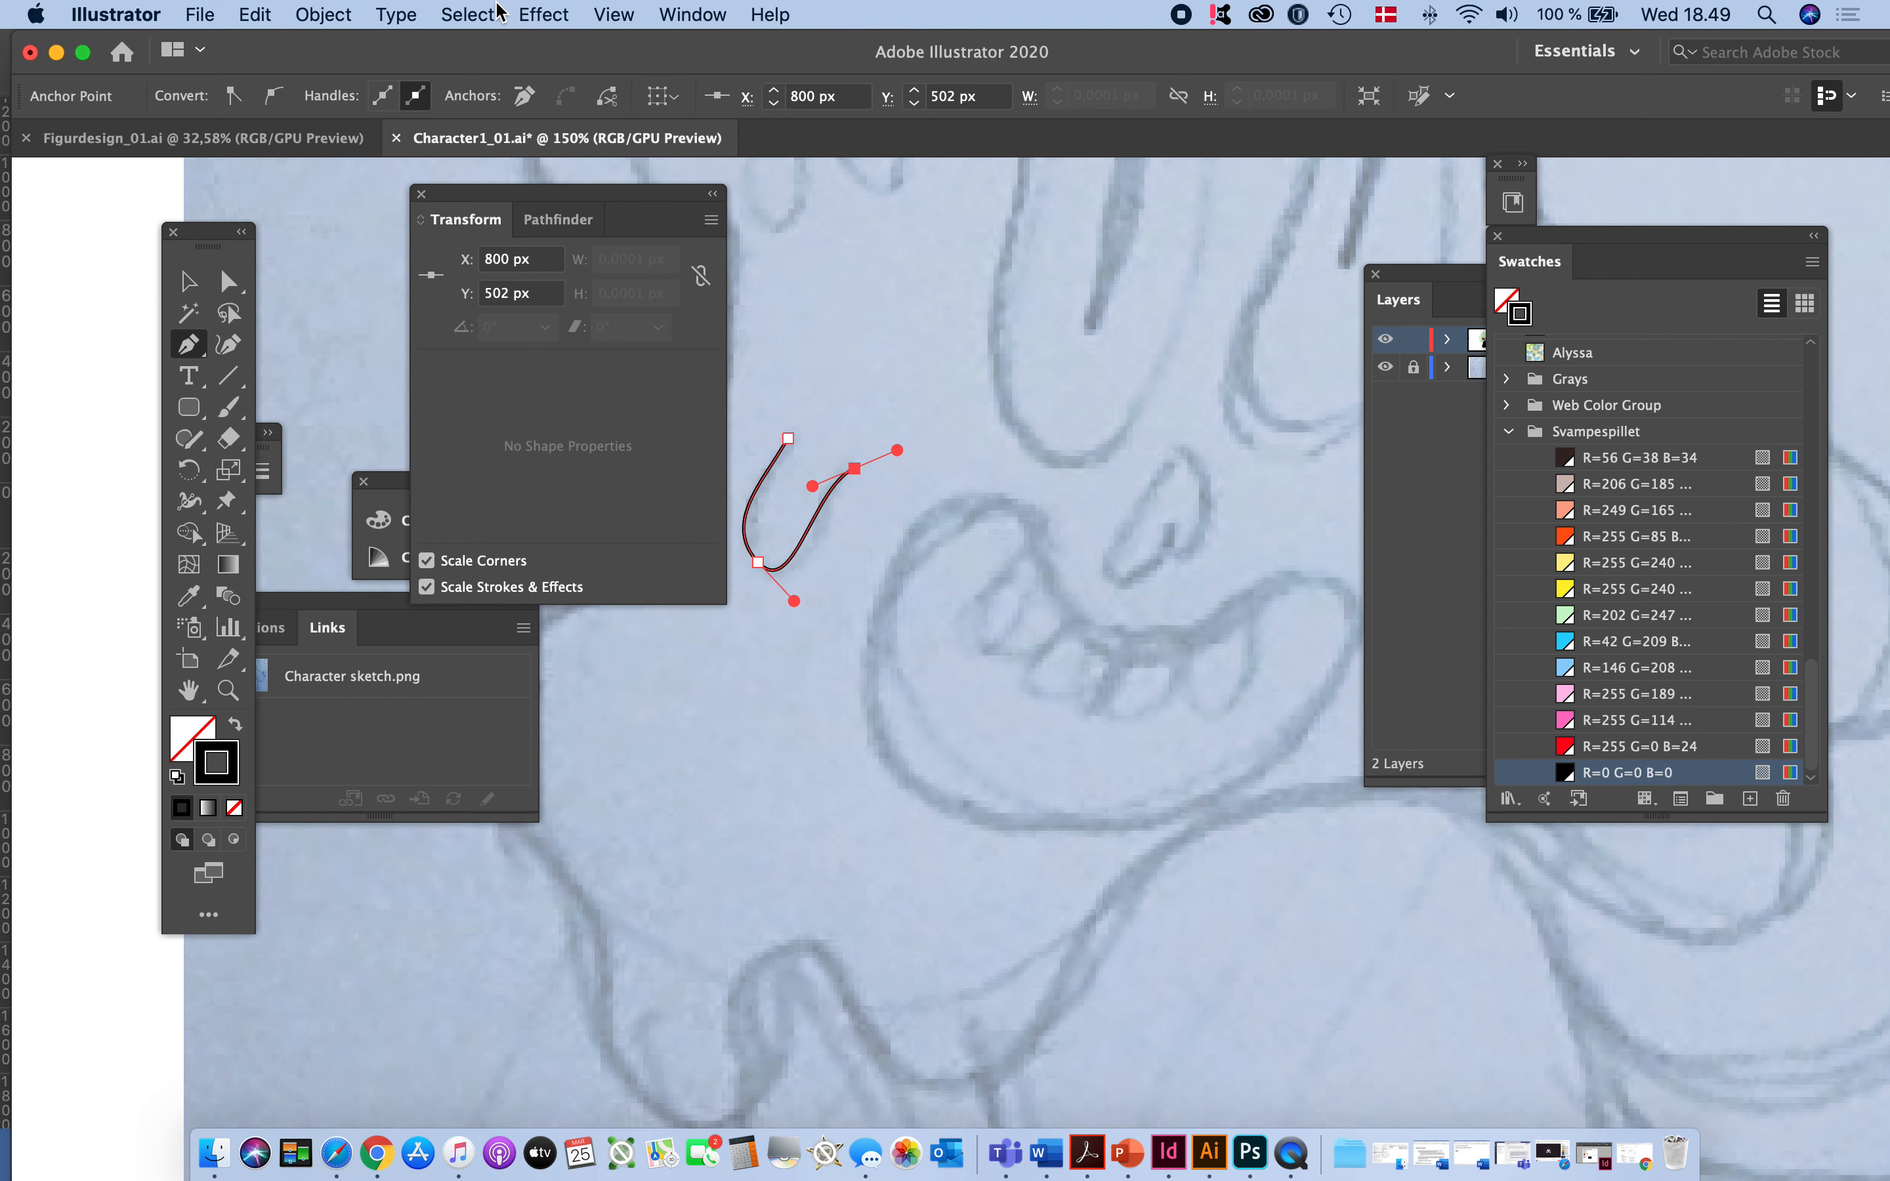
left_click(685, 16)
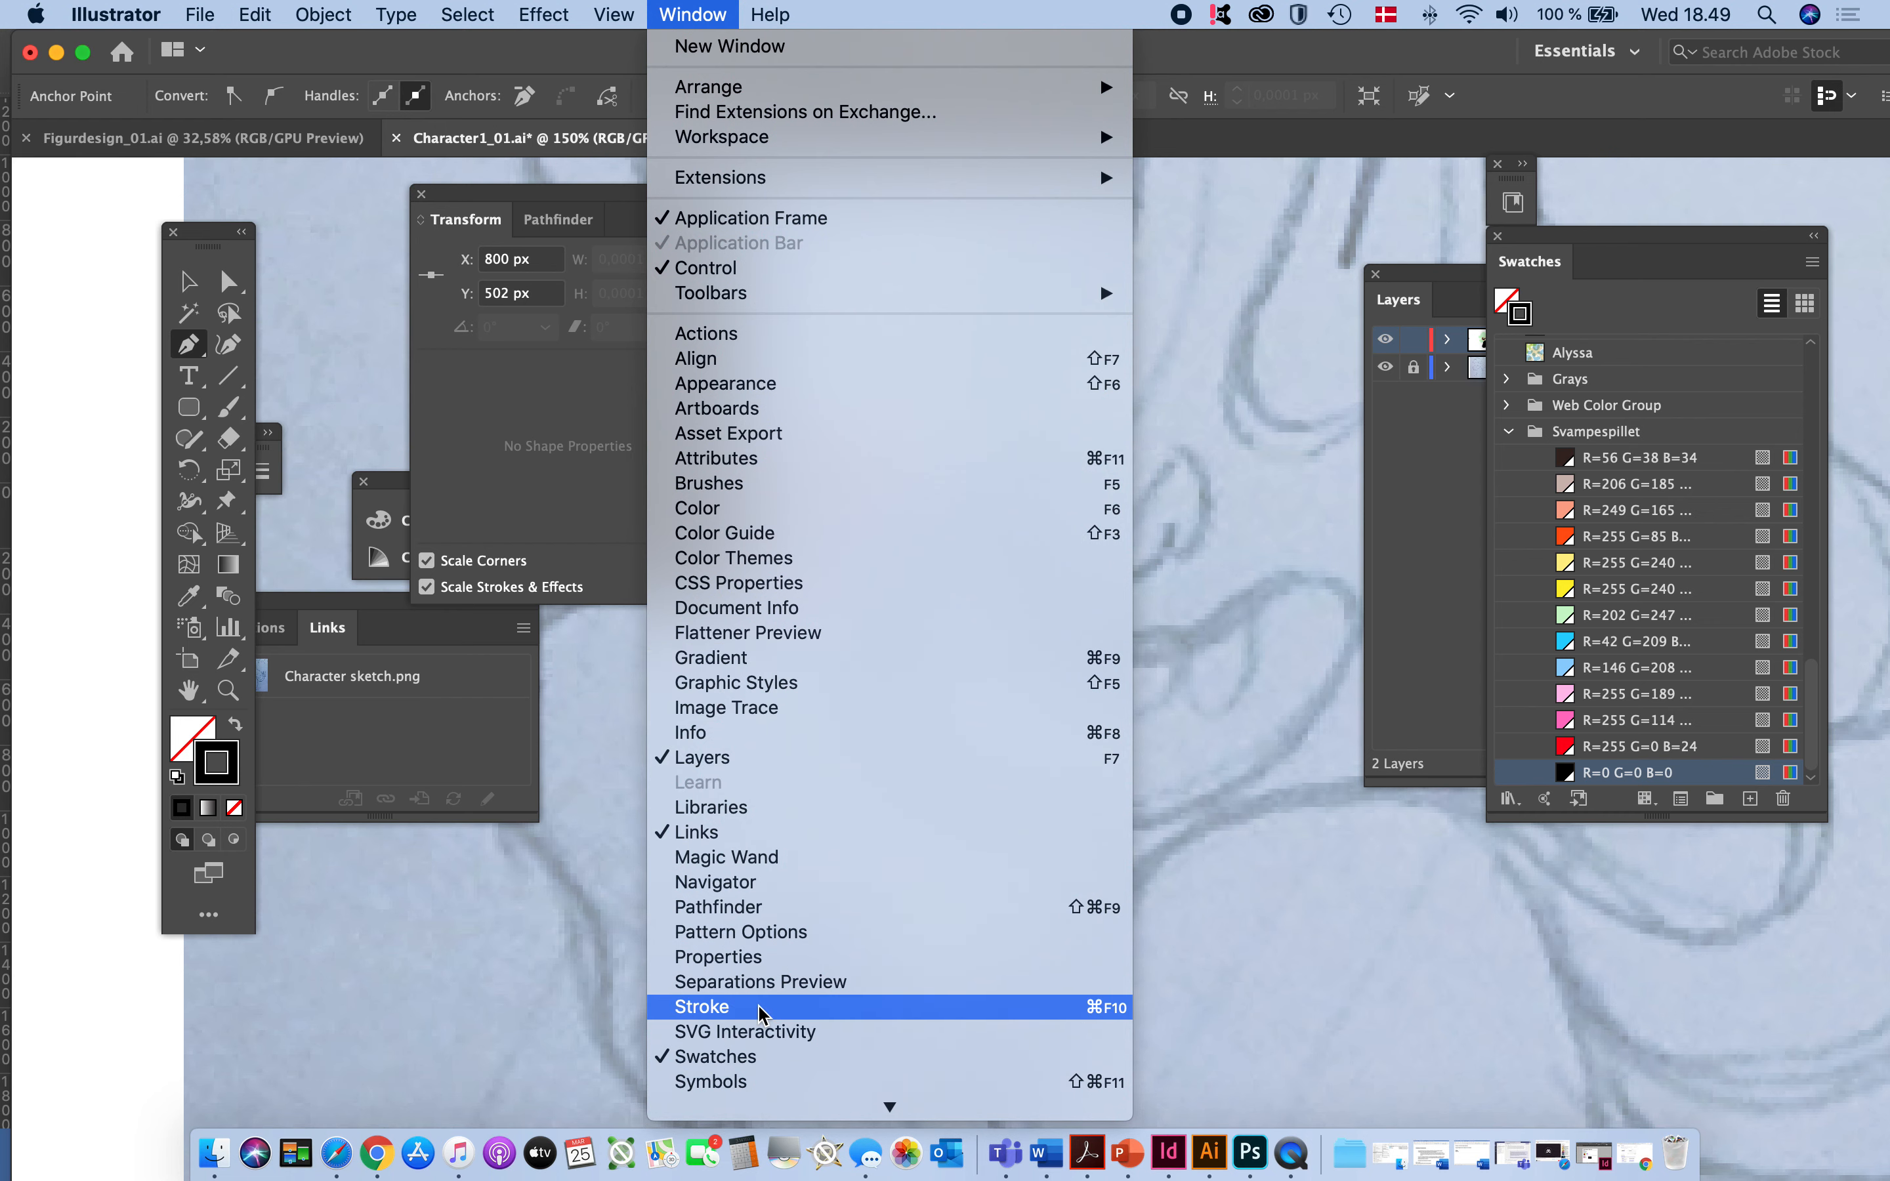
left_click(706, 1007)
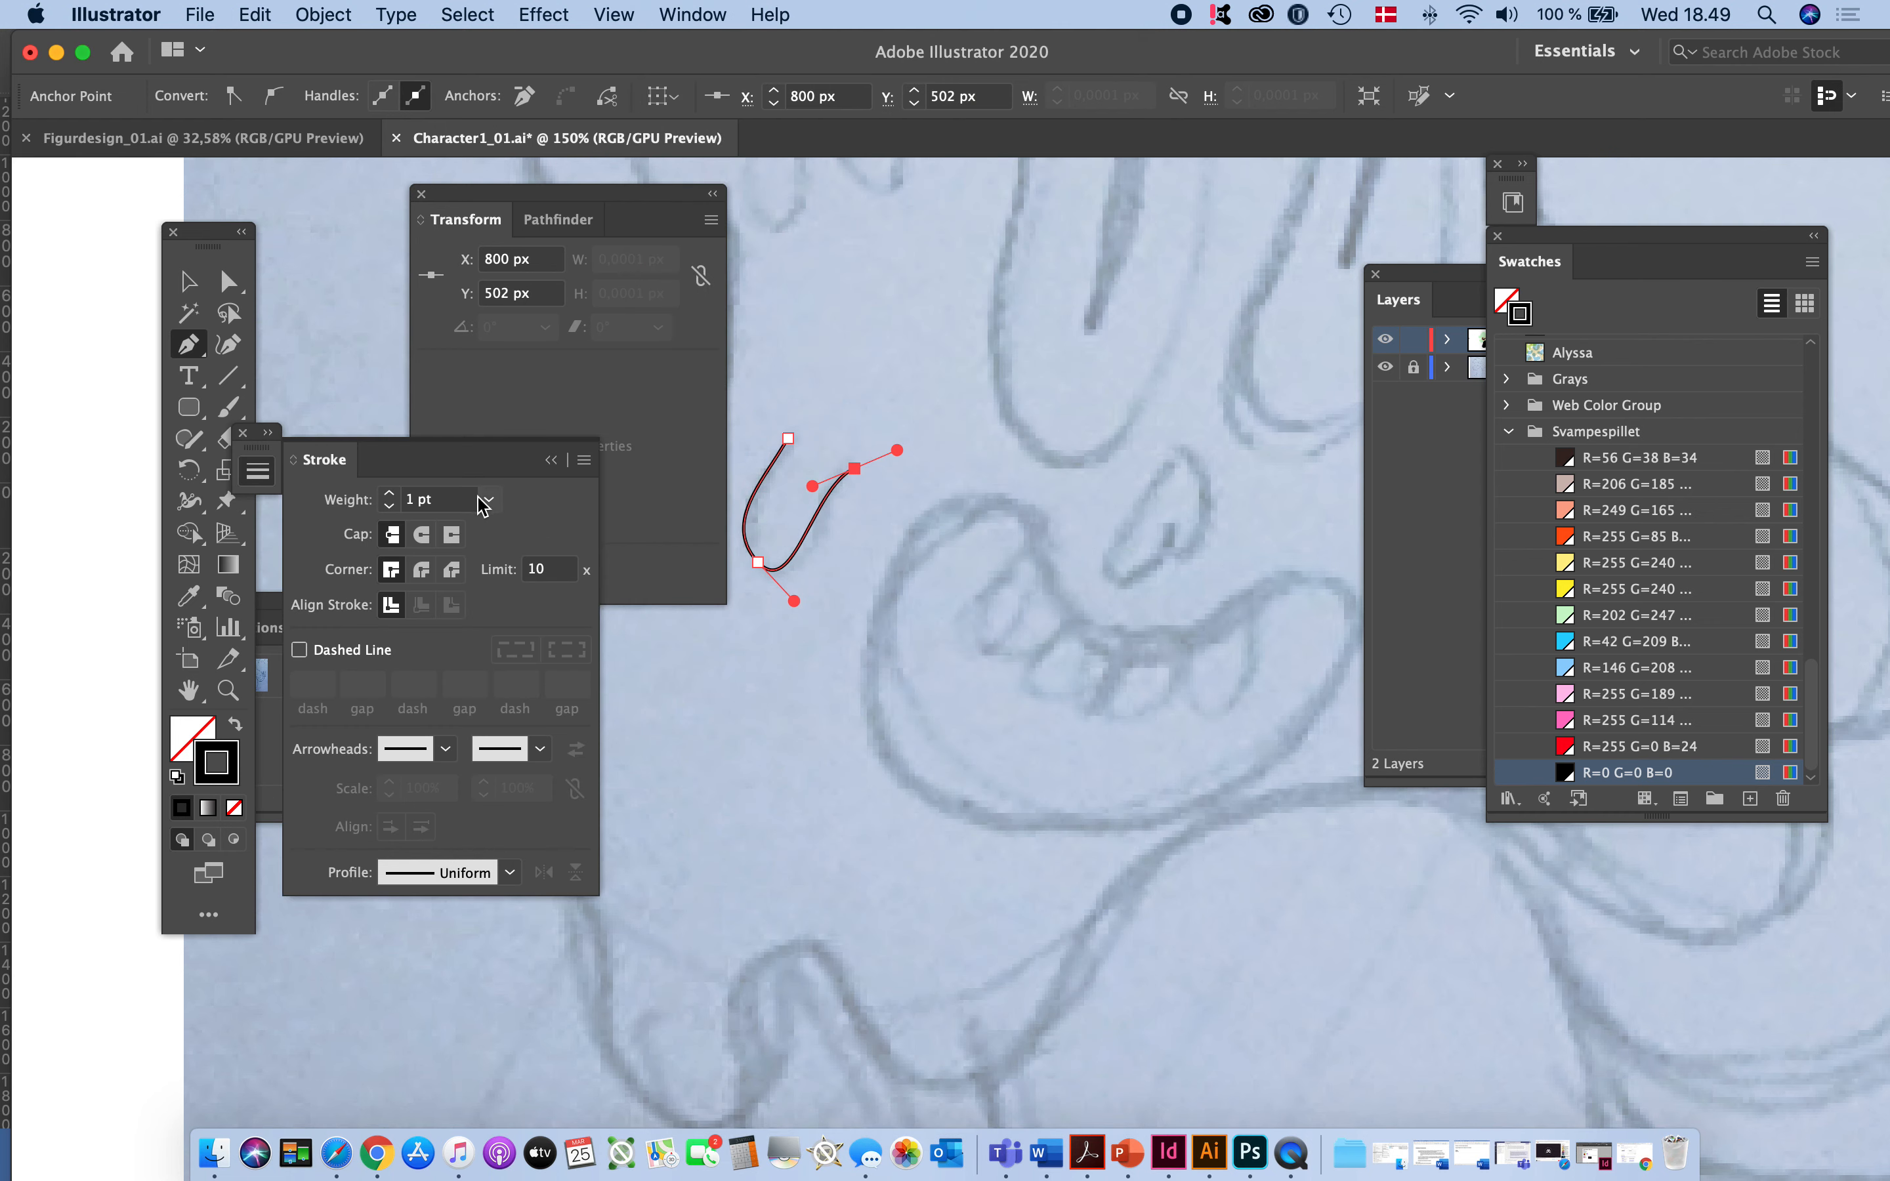
left_click(486, 500)
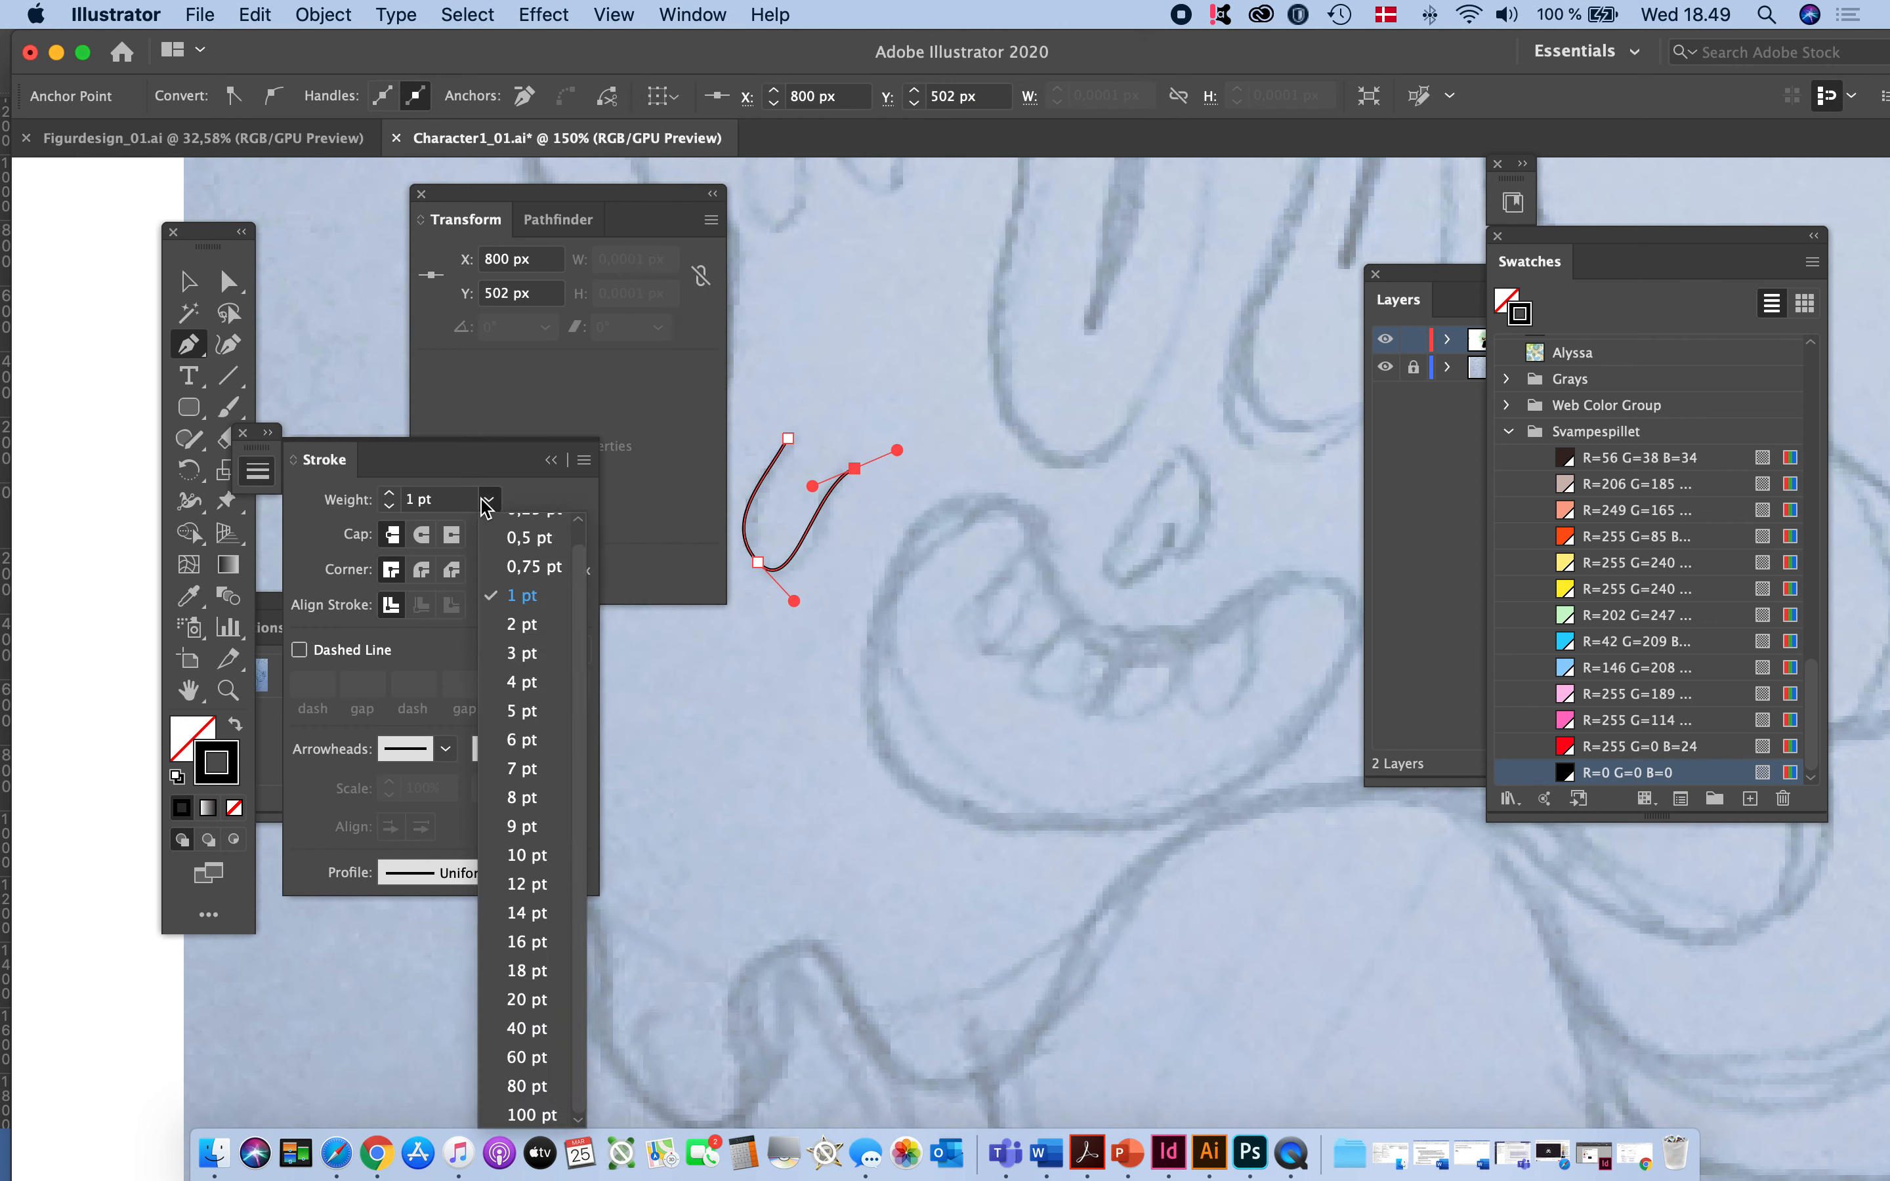
left_click(539, 805)
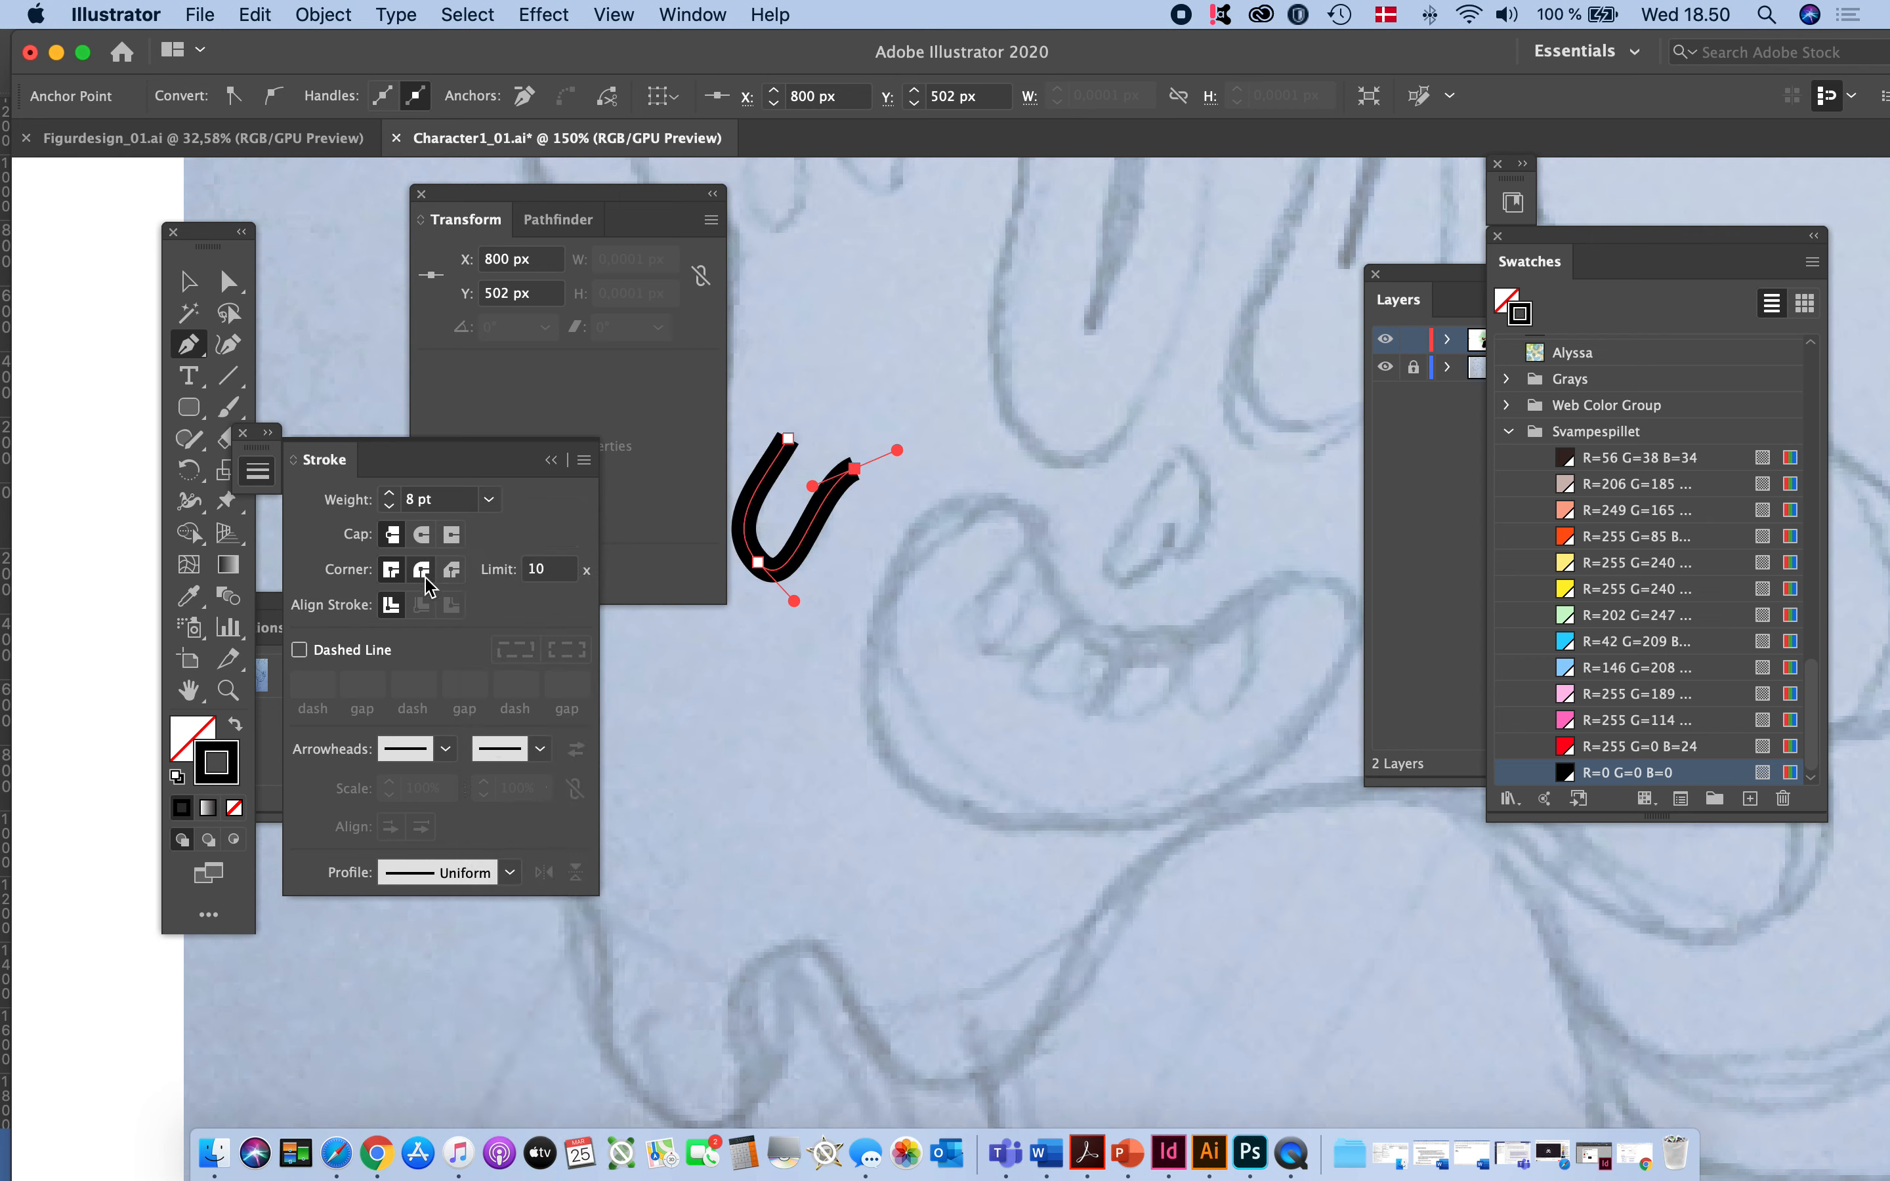
left_click(420, 537)
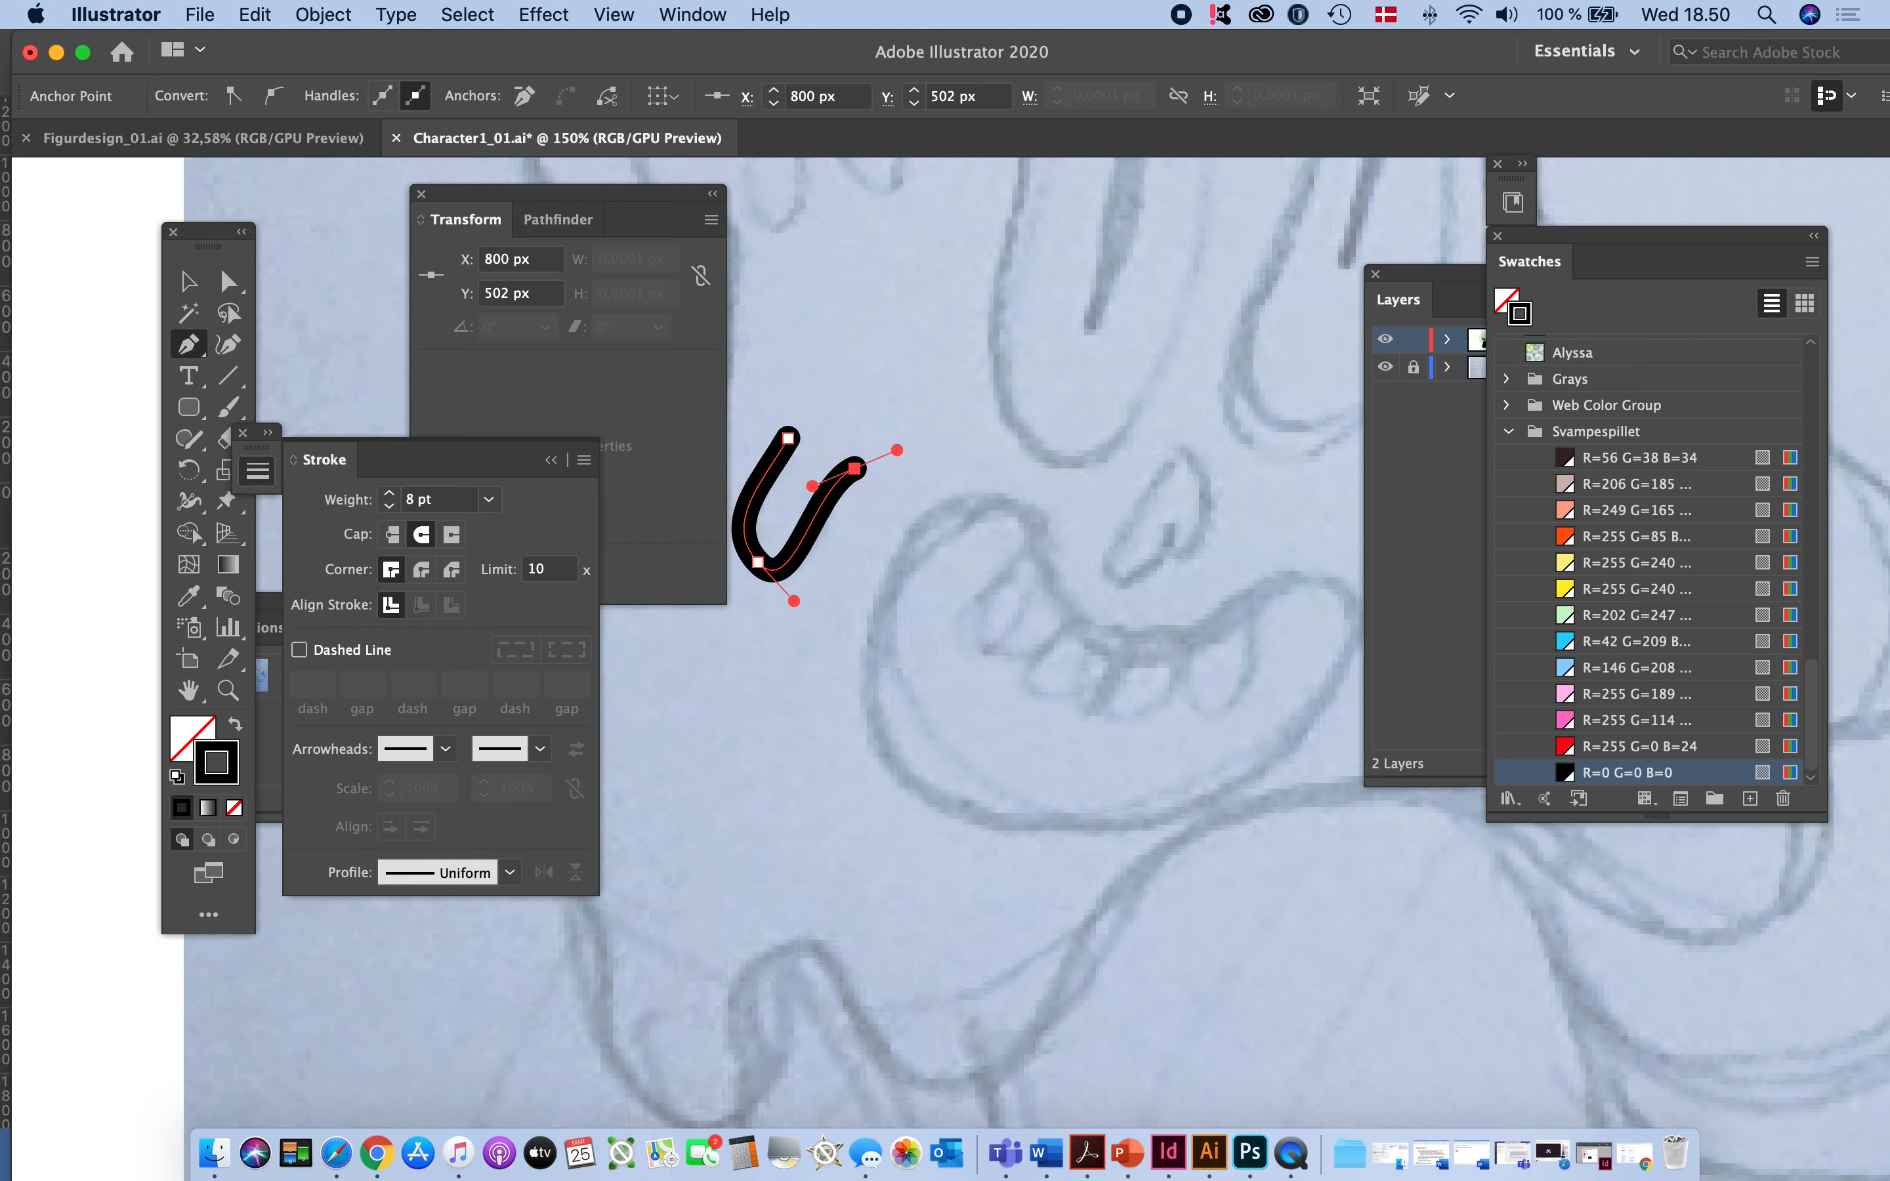
left_click(489, 502)
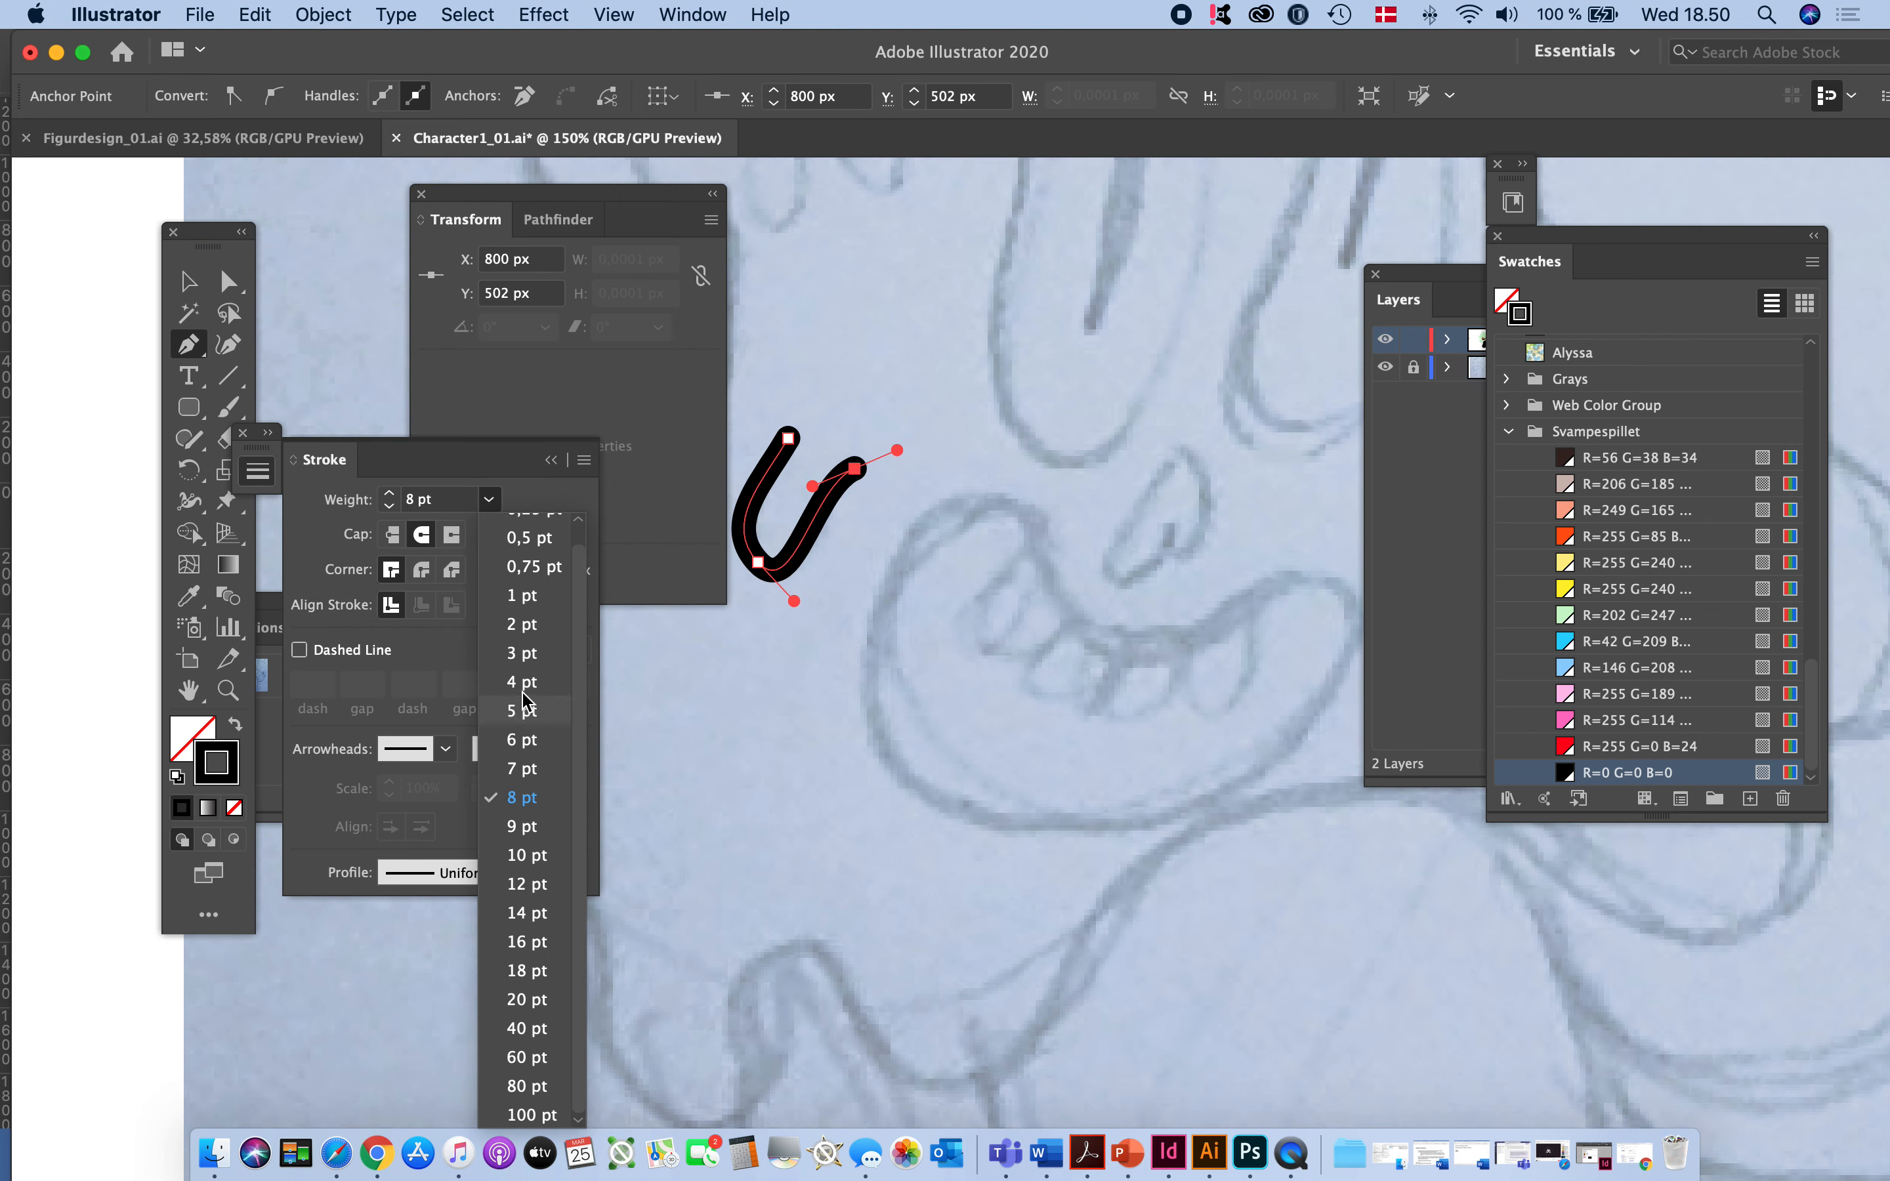
left_click(523, 685)
left_click(490, 500)
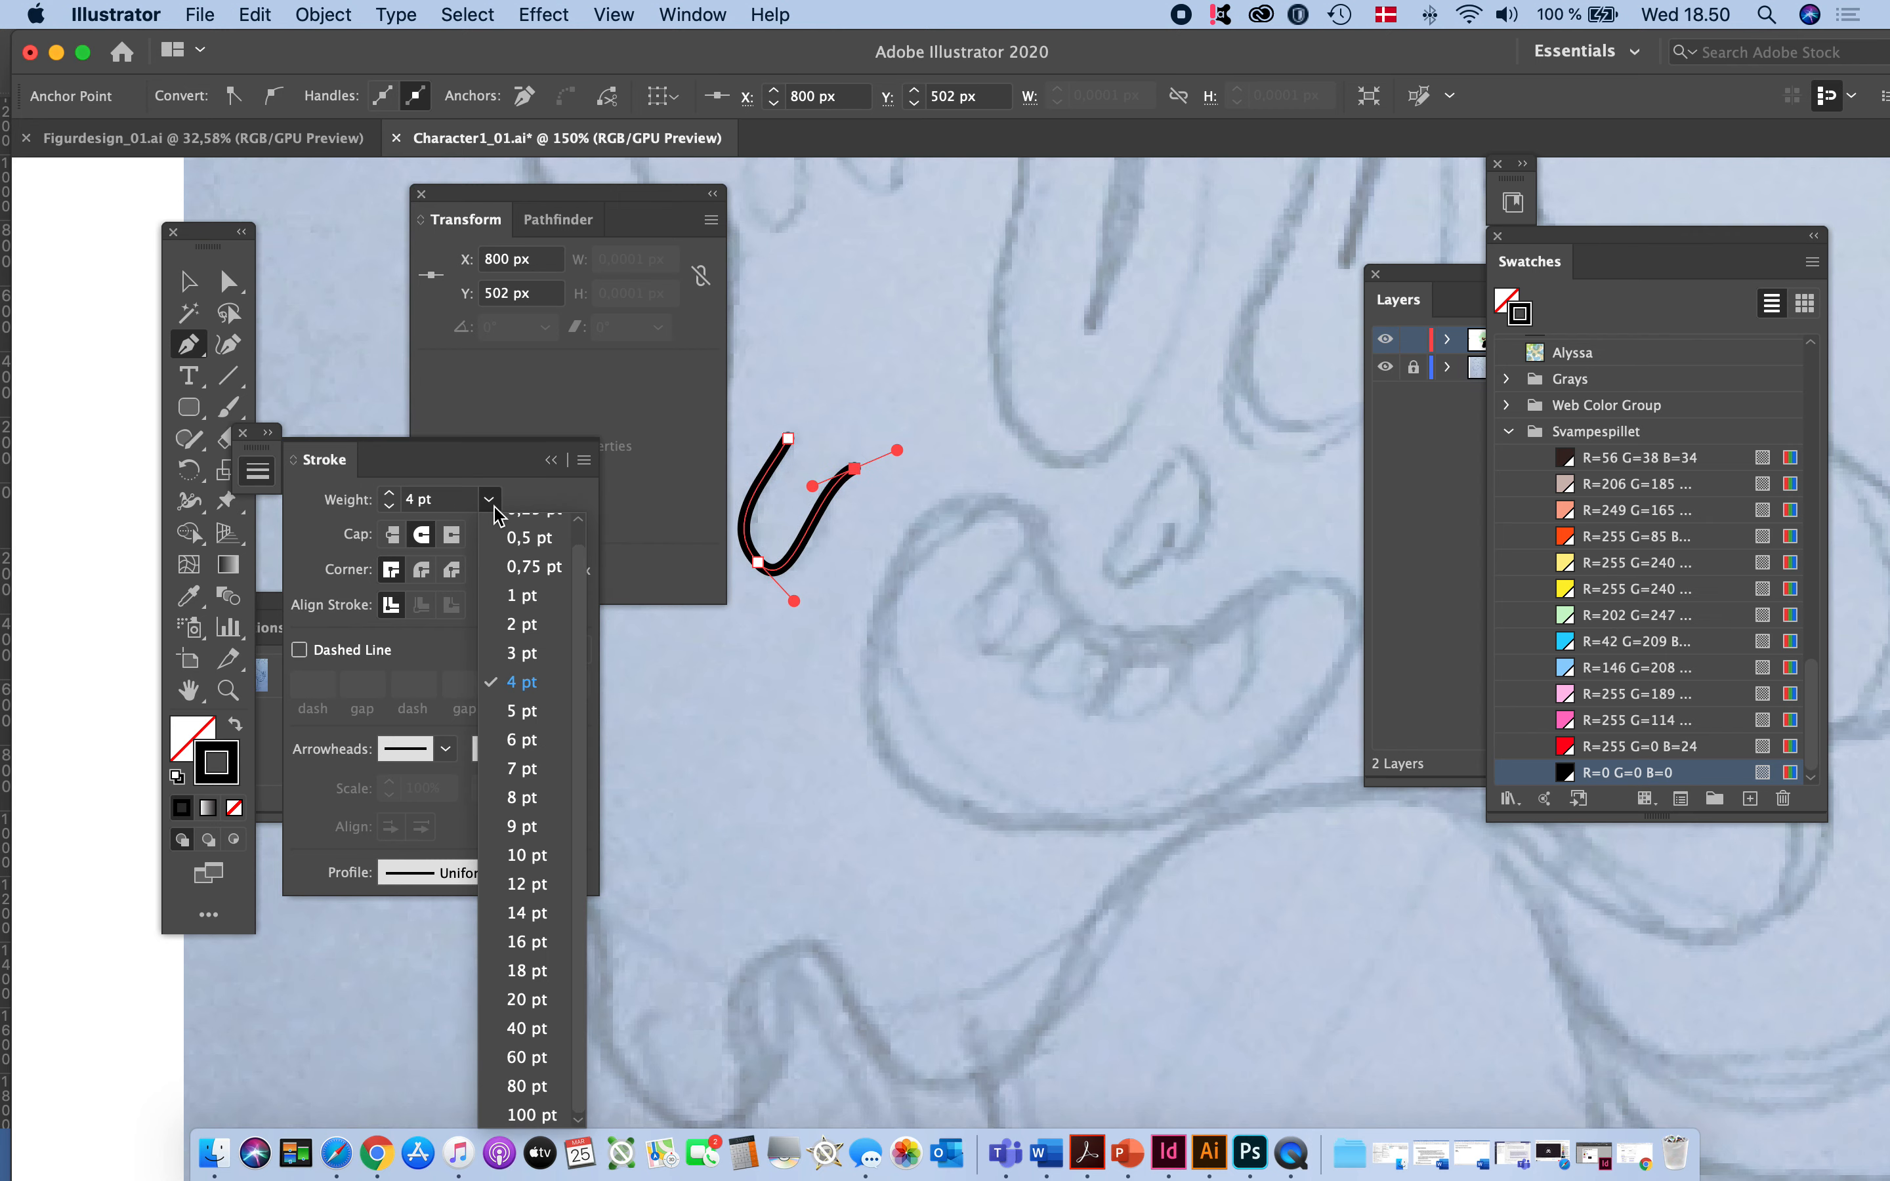
left_click(514, 643)
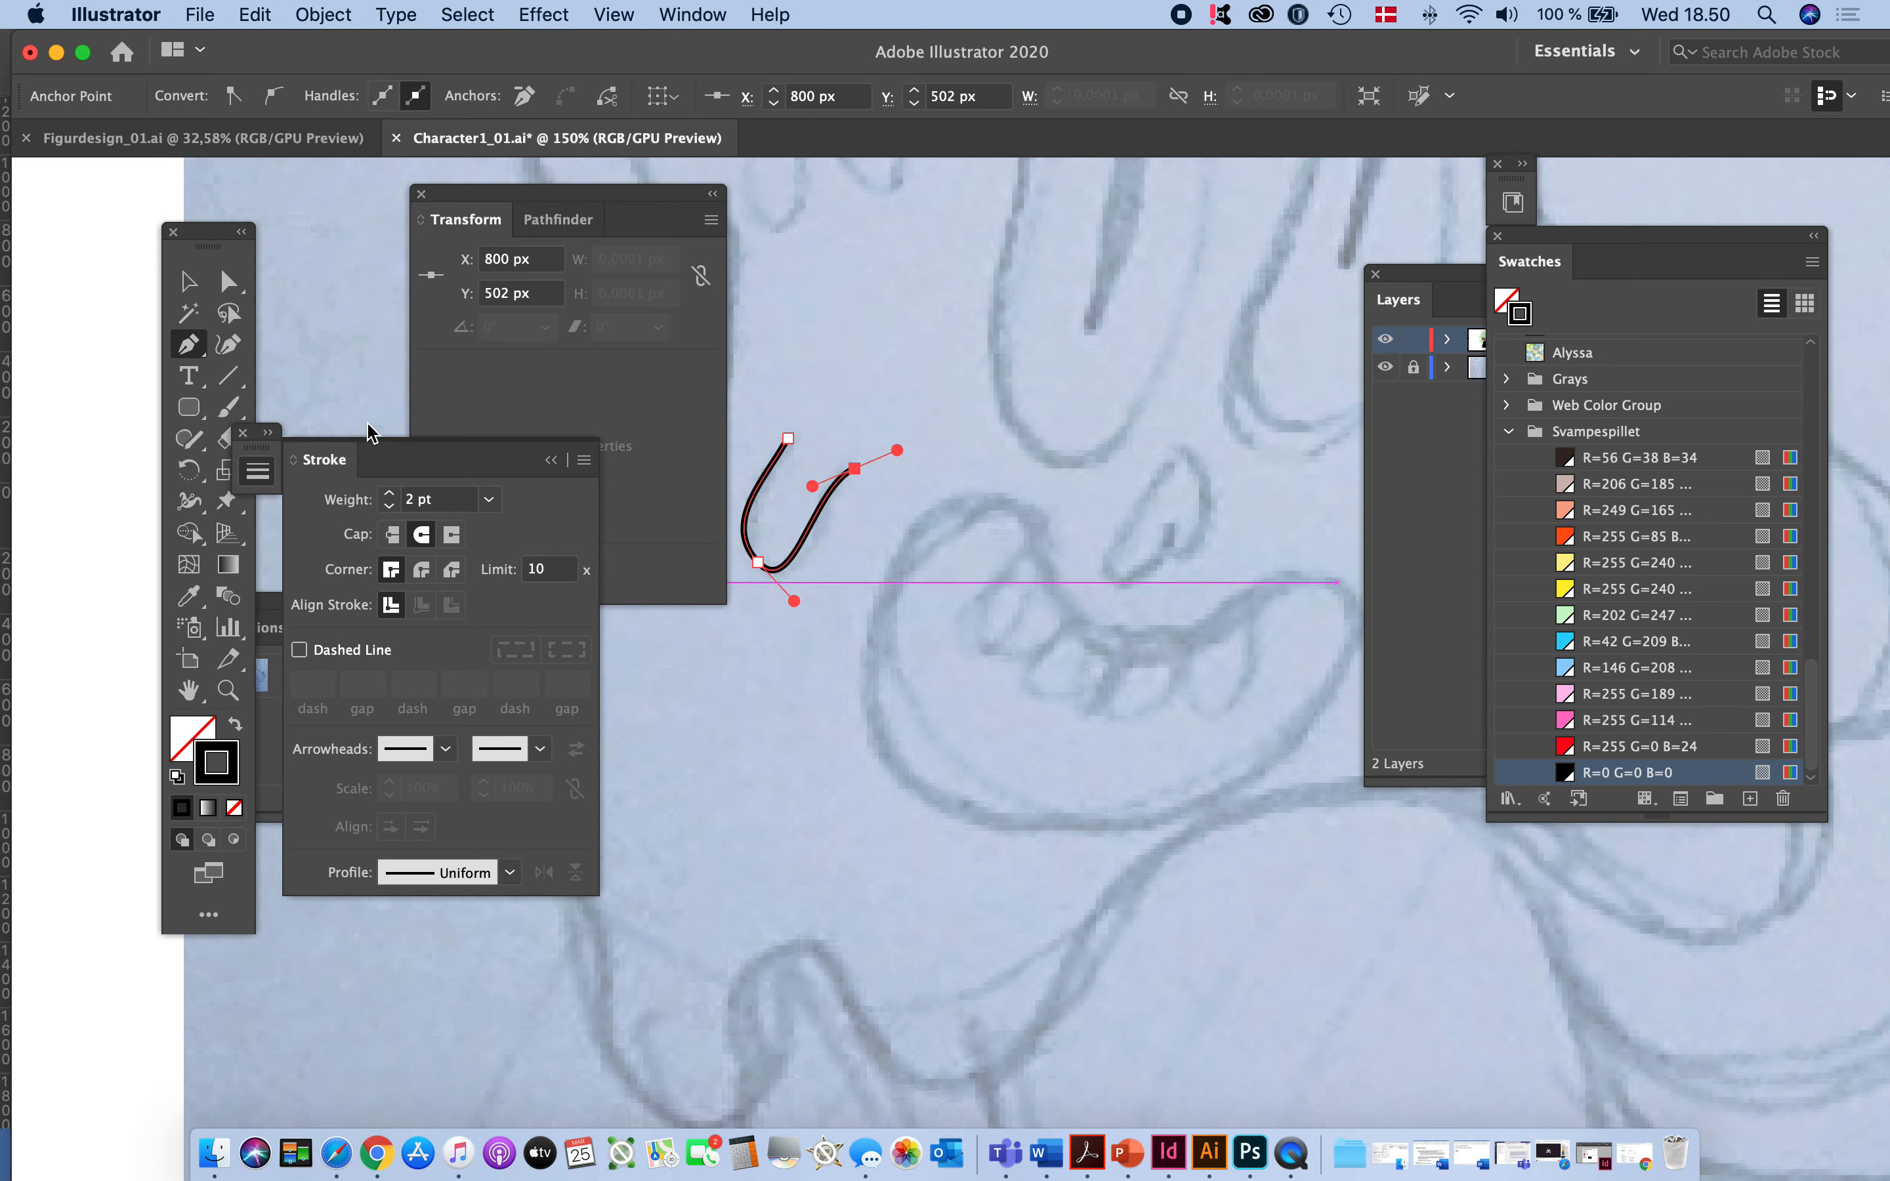
left_click(188, 289)
left_click(810, 694)
- Trace the wavy W-shaped drip line to the right of the sketch's mouth with the Pen tool and deselect it
key("space")
mouse_move(1014, 654)
left_mouse_down()
mouse_move(1315, 894)
mouse_move(1063, 750)
mouse_move(808, 726)
mouse_move(738, 742)
left_mouse_up()
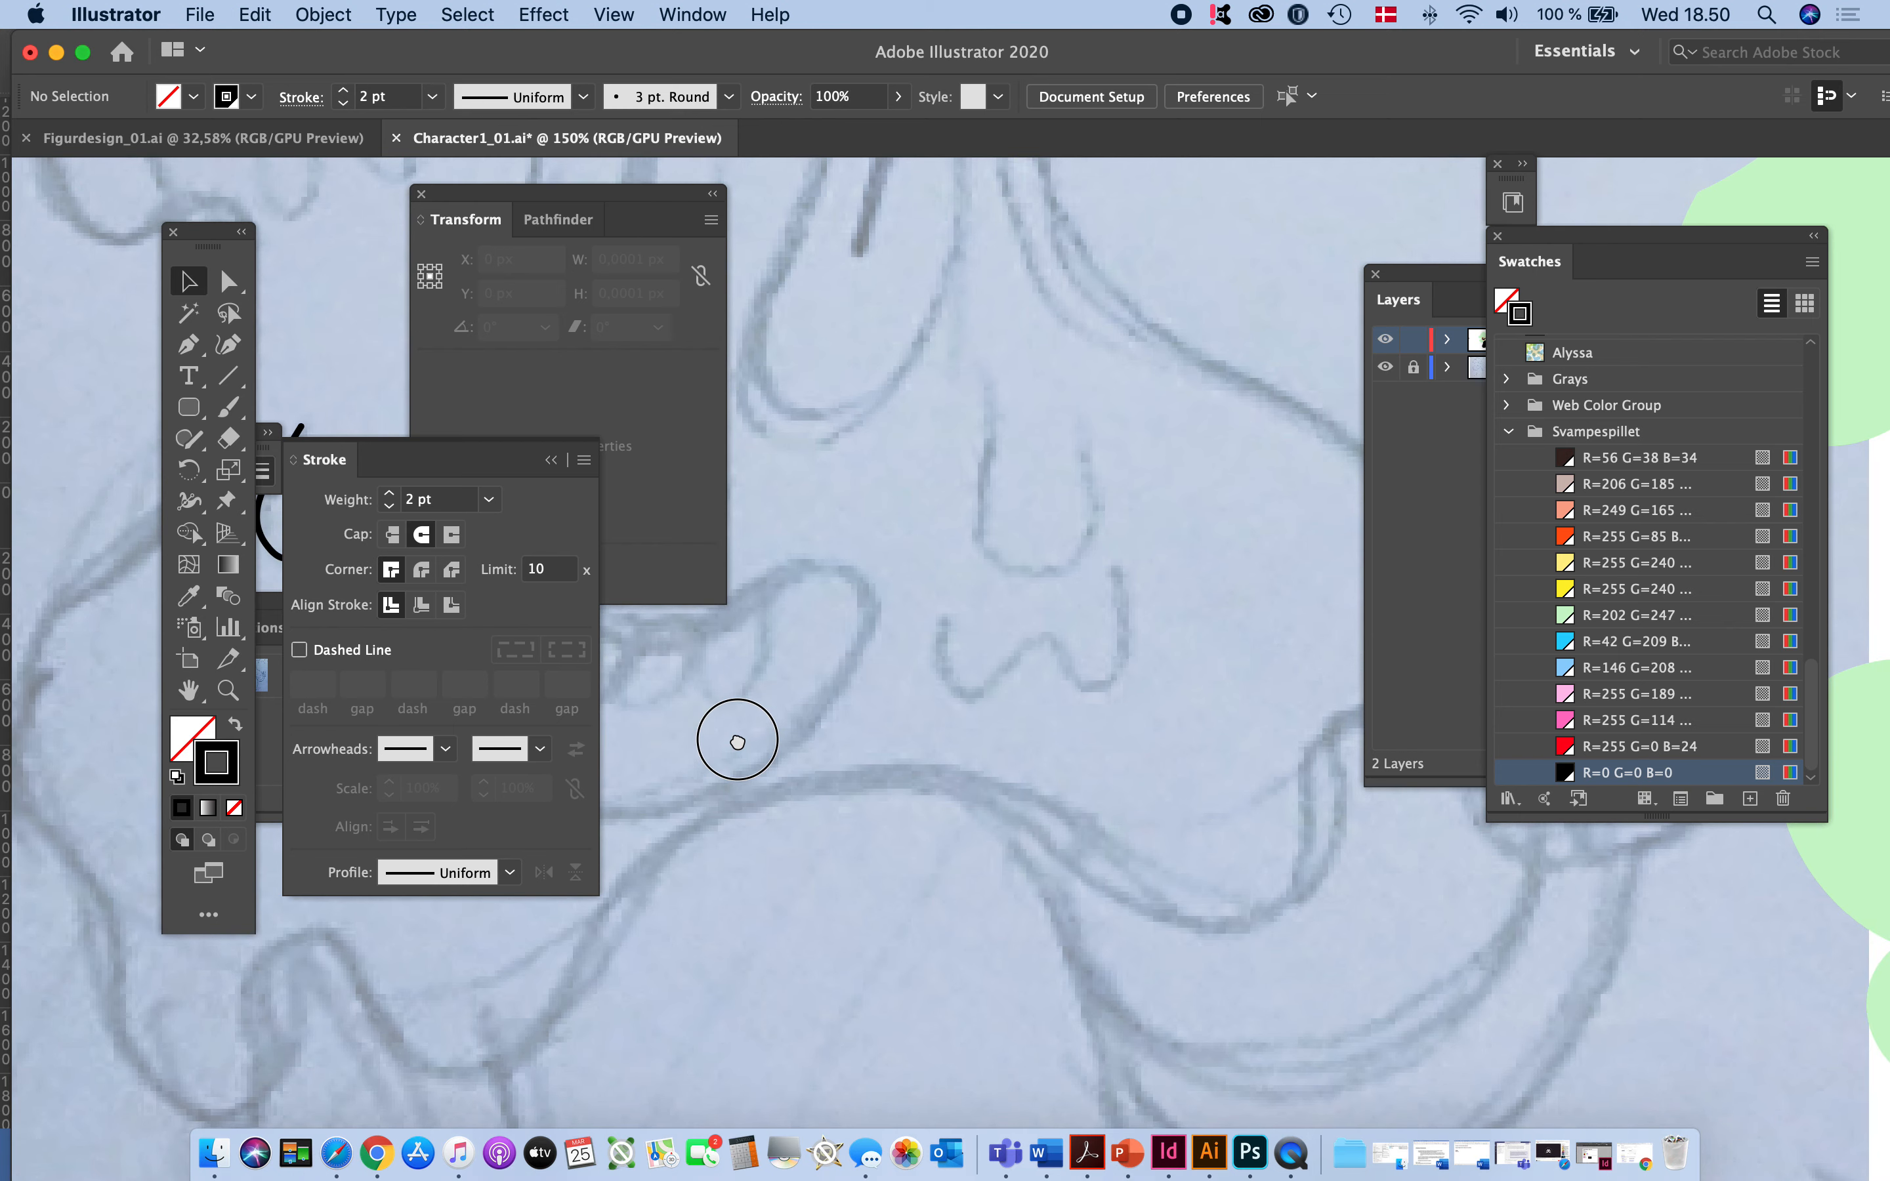
left_click(189, 344)
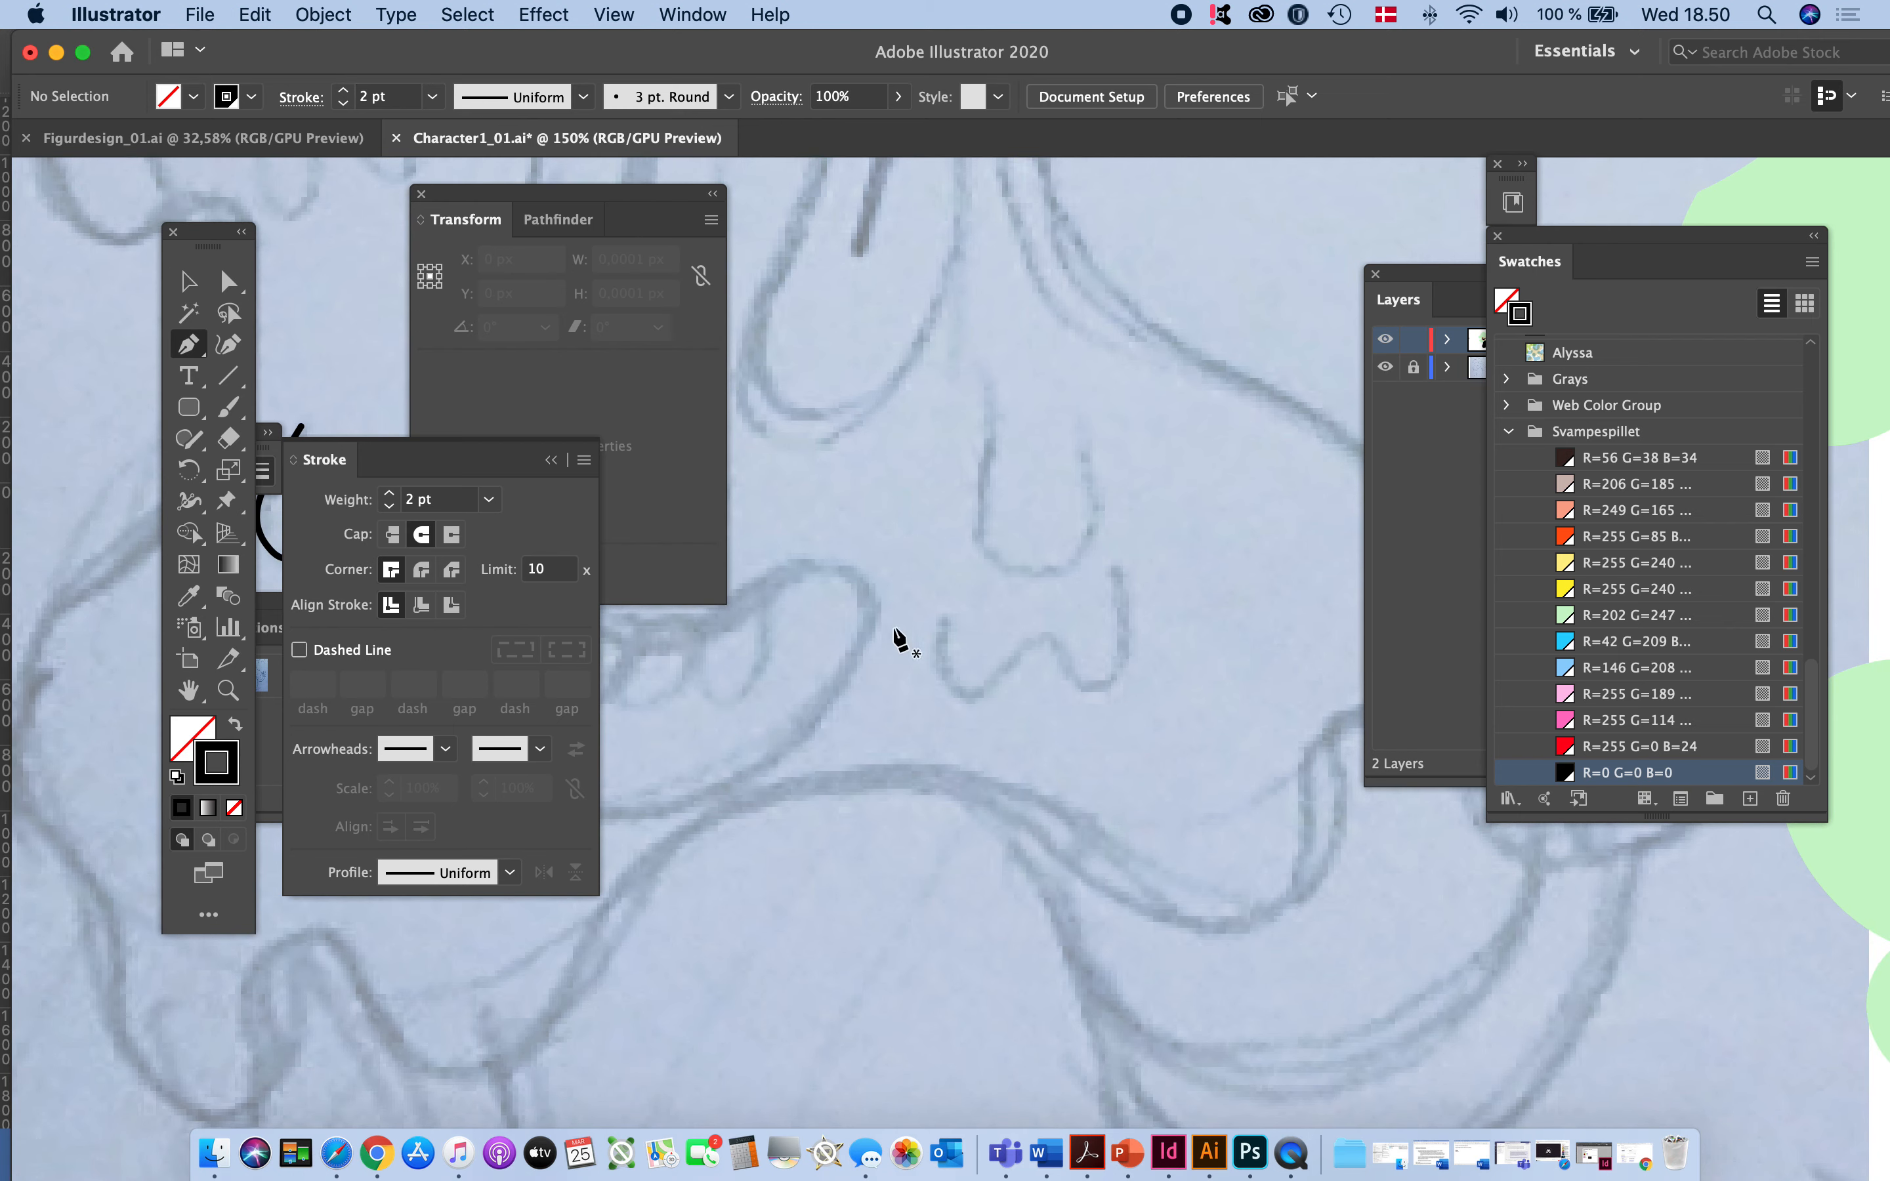
left_click_drag(938, 635, 1127, 688)
left_click_drag(1112, 571, 1077, 540)
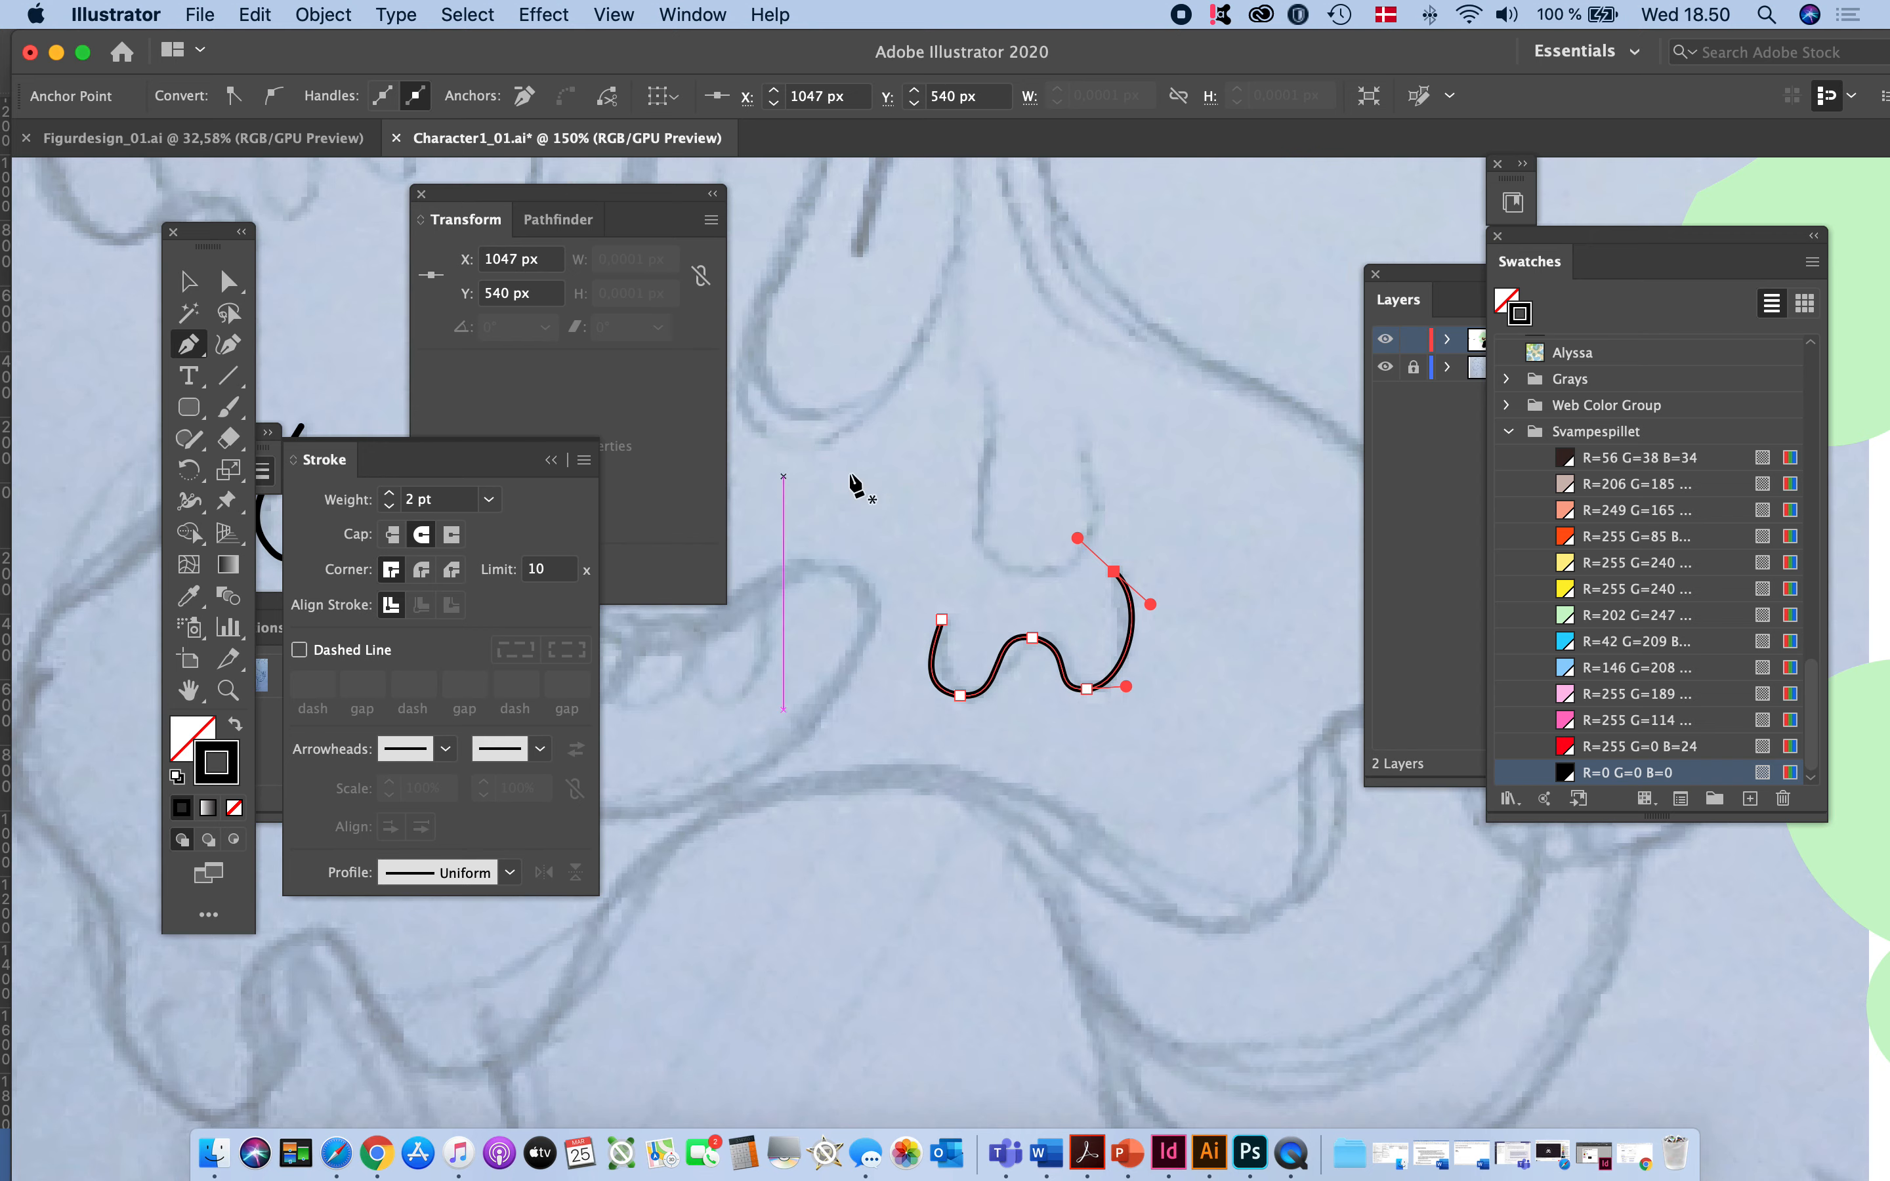
left_click(188, 283)
left_click(1044, 760)
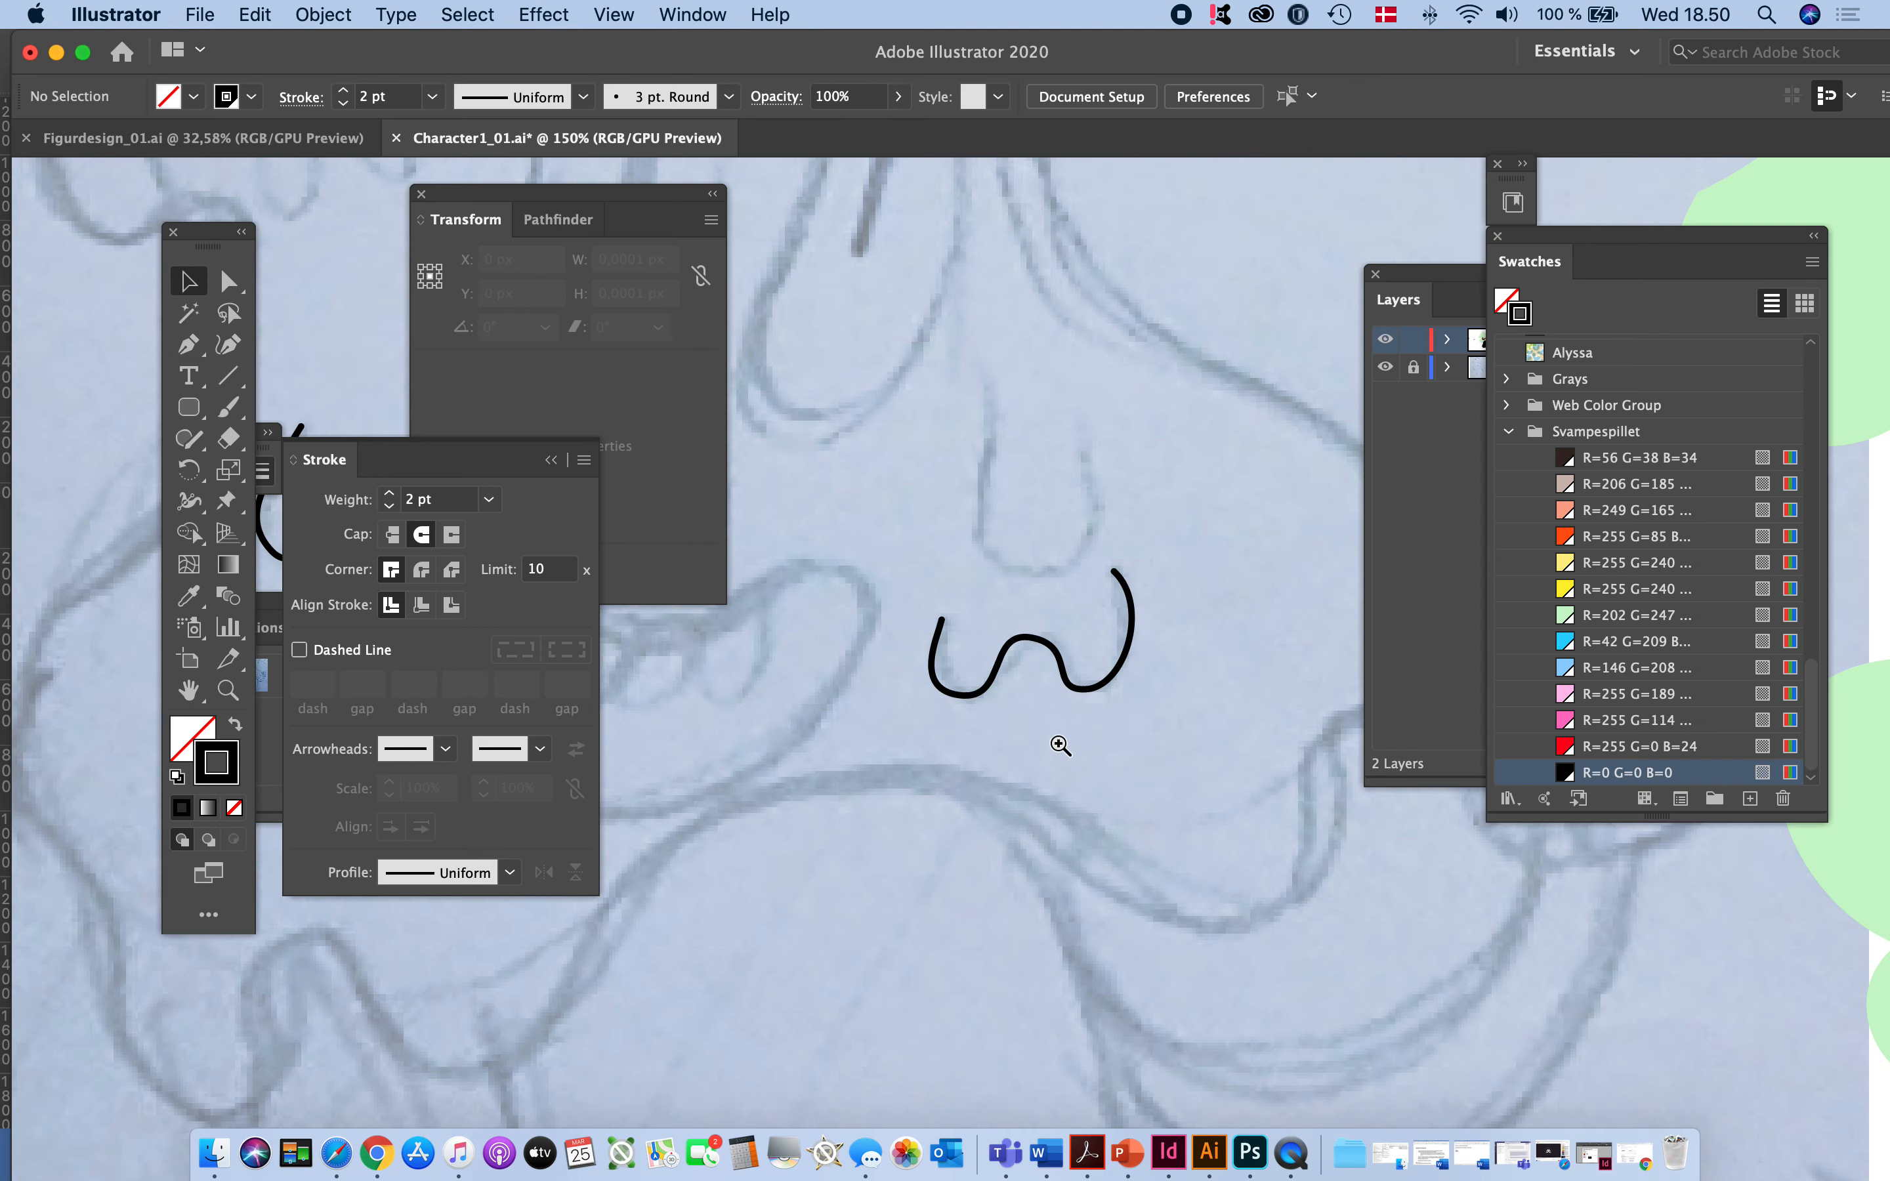
- Move the wavy drip line onto the green head, just right of the mouth, at about X 1626 px, Y 551 px
left_click(1059, 747, "alt+super")
left_click(1058, 746, "alt+super")
left_click(1055, 744, "alt+super")
left_click(945, 810, "alt+super")
mouse_move(942, 813)
left_mouse_down()
mouse_move(1038, 676)
mouse_move(968, 680)
mouse_move(1205, 695)
mouse_move(1036, 748)
left_mouse_up()
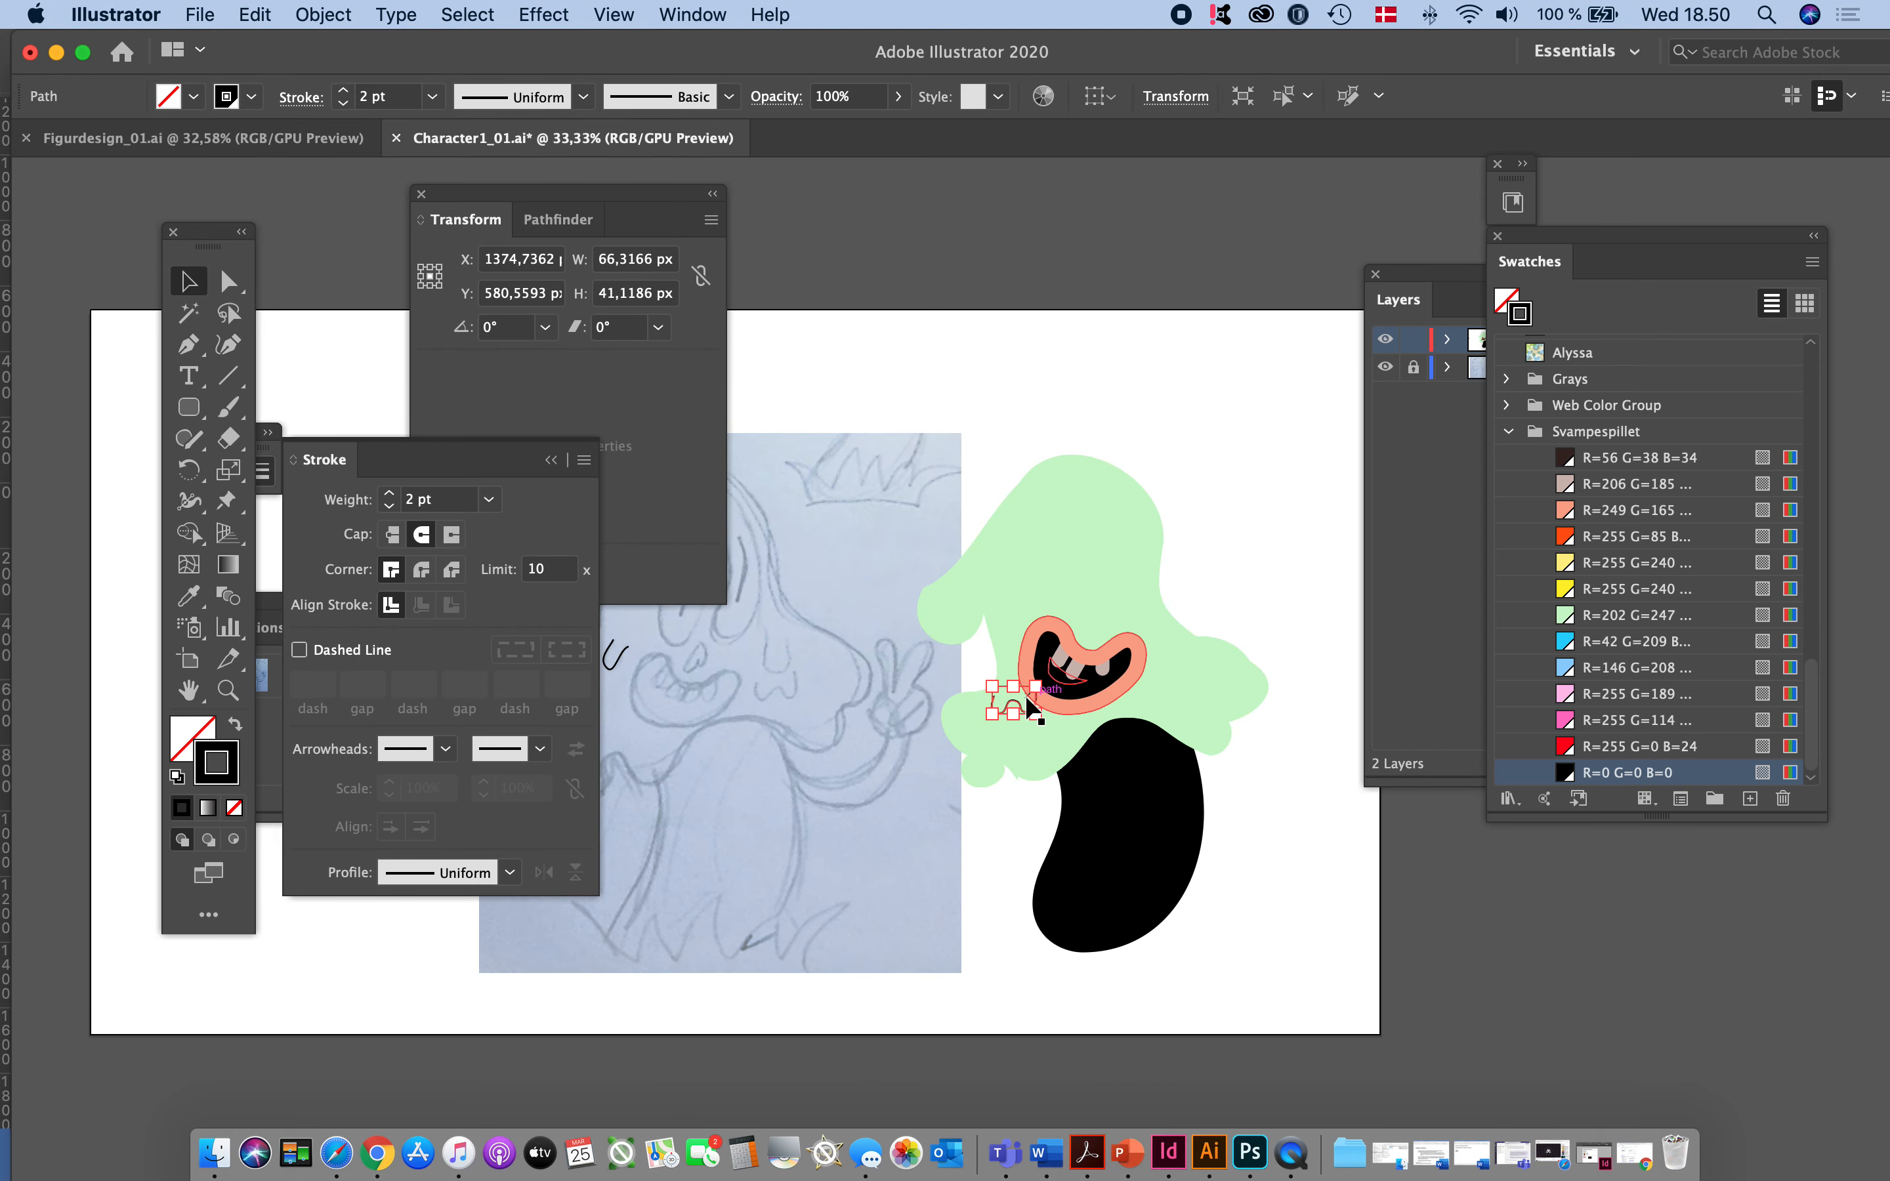
key("Right")
key("Right")
key("Right")
key("Right")
key("Right")
key("Right")
key("Right")
key("Right")
key("Right")
key("Right")
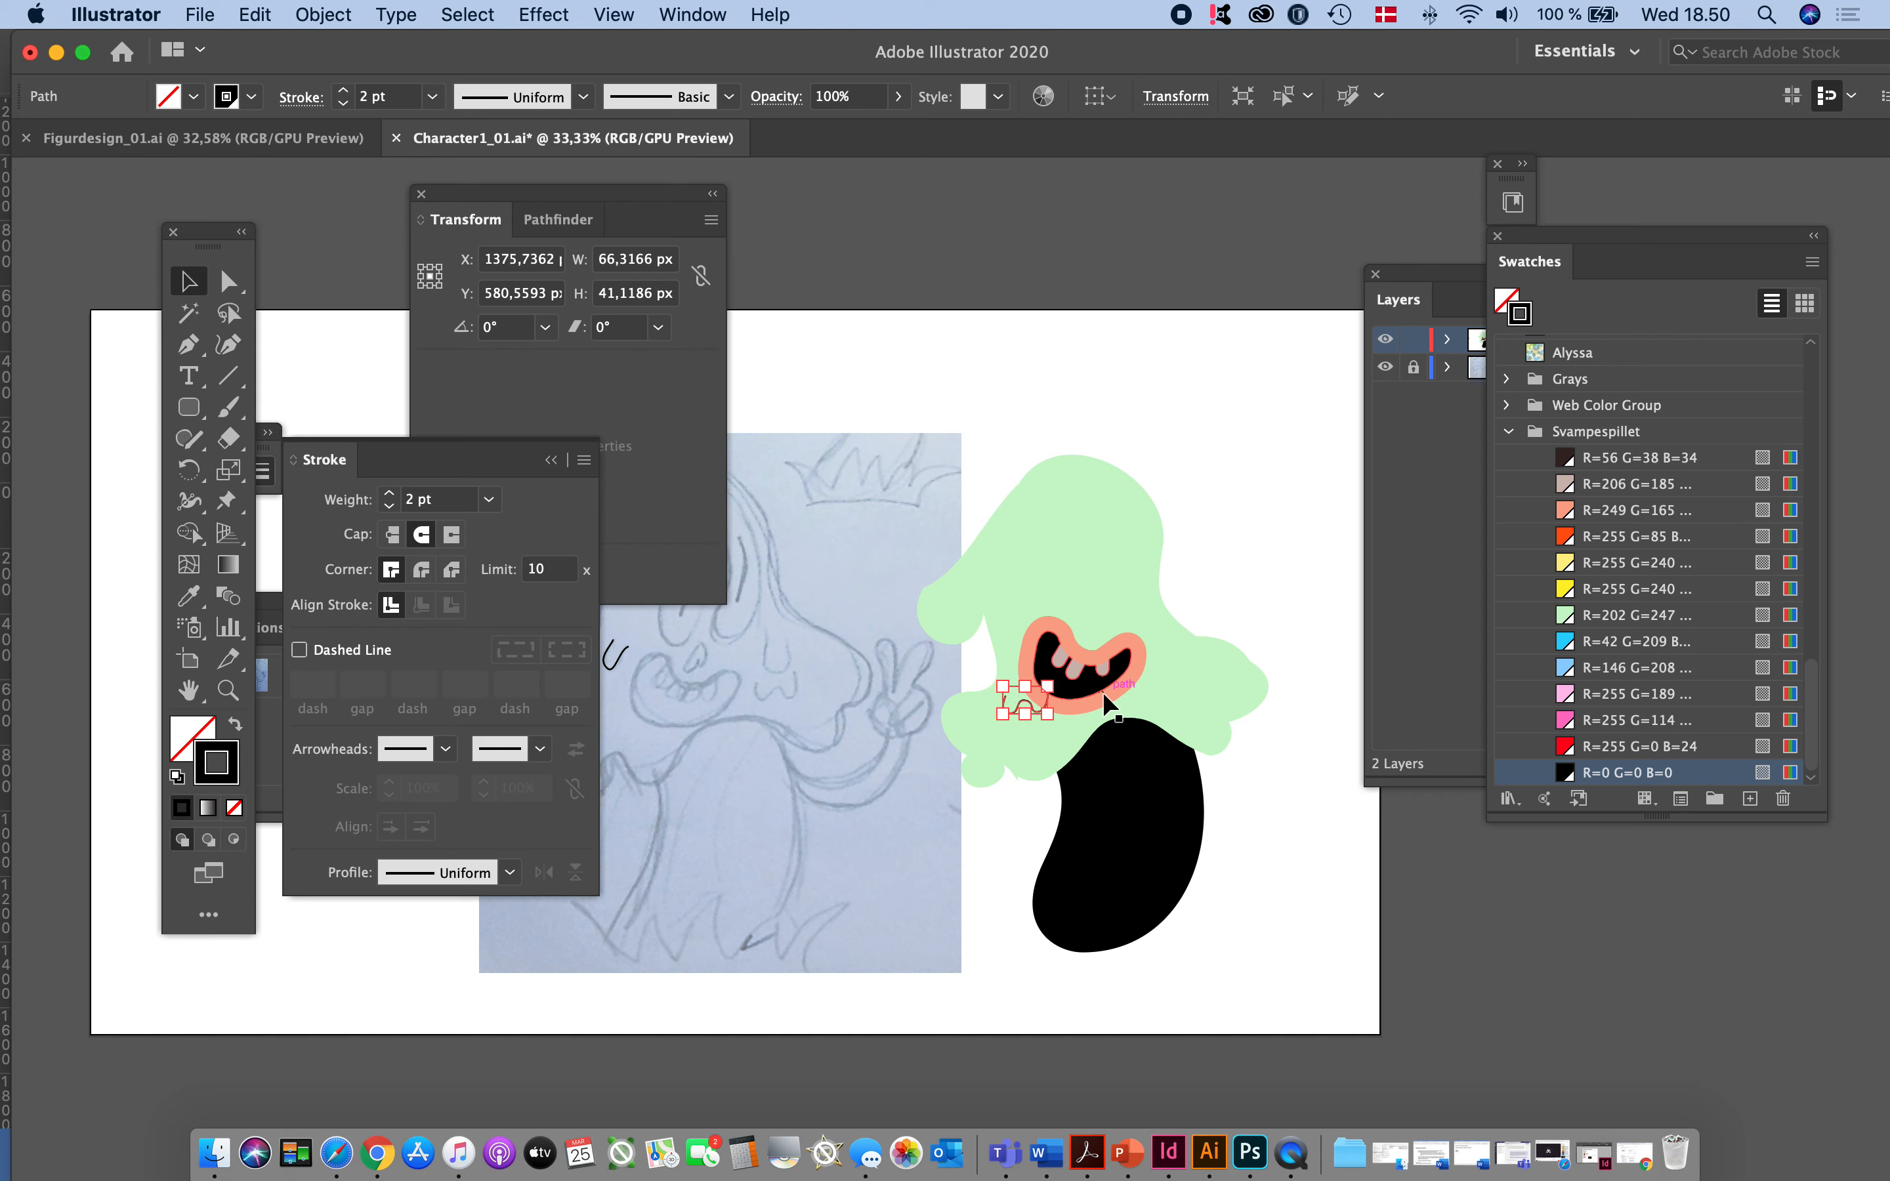
key("Right")
key("Right")
key("Right")
key("Right")
key("Right")
key("Right")
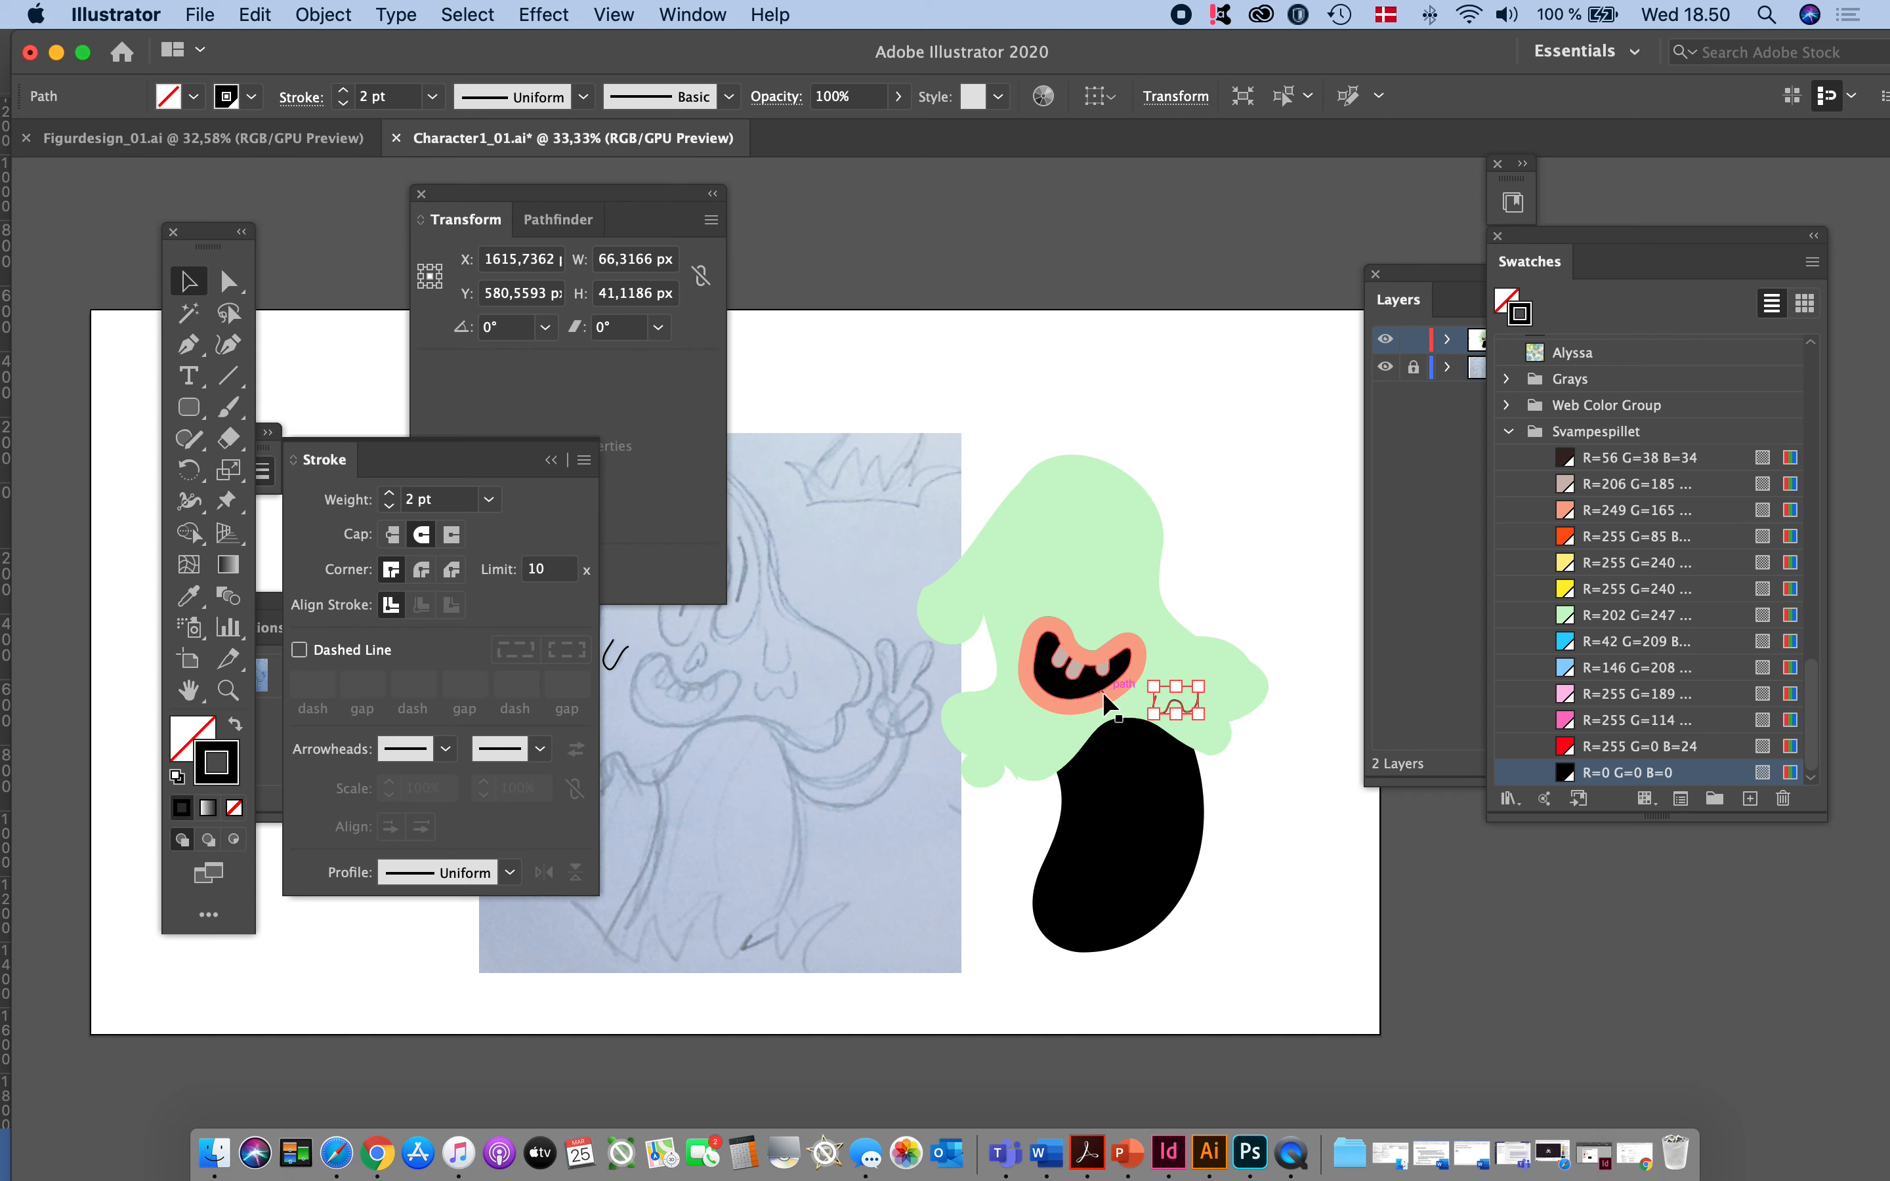
key("Right")
key("Up")
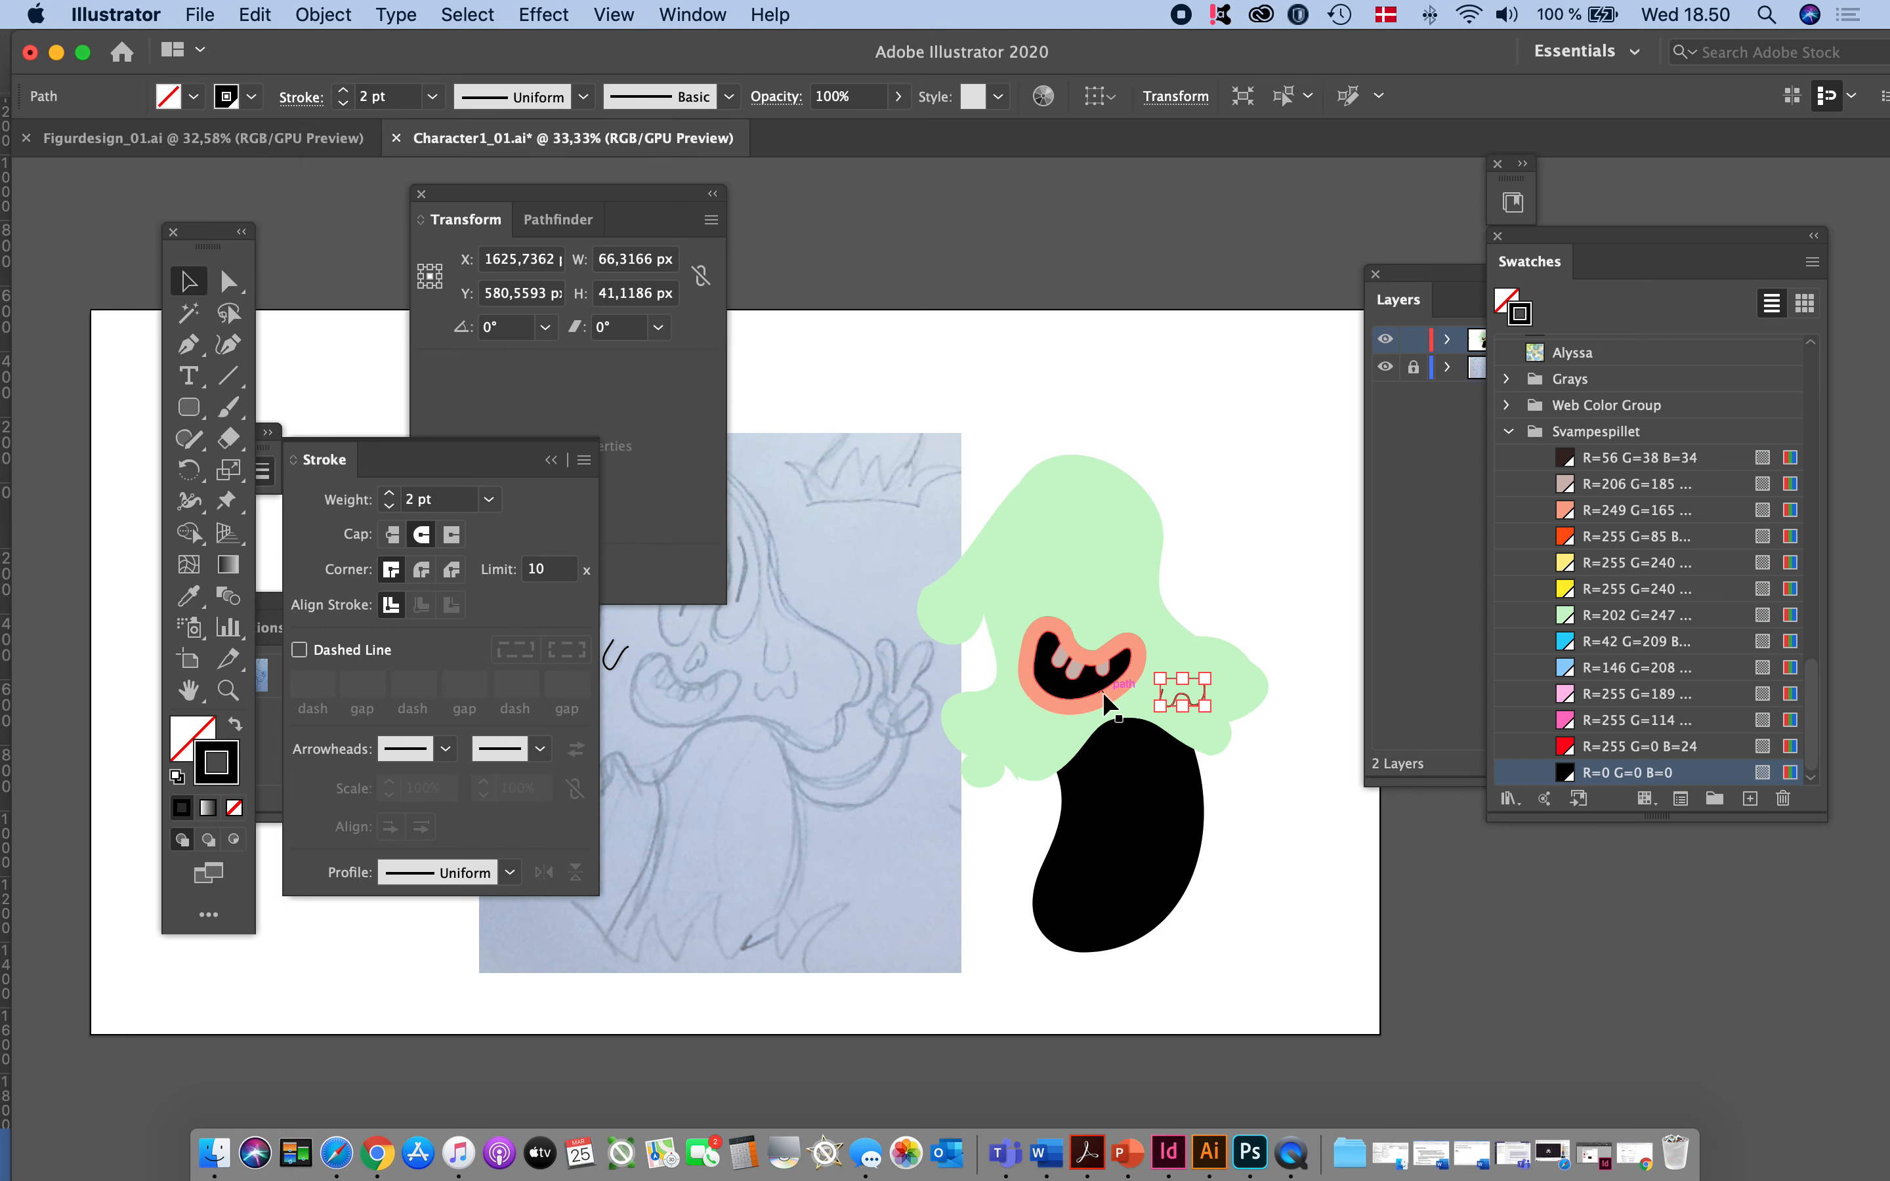
key("Right")
key("Up")
key("Up")
key("Left")
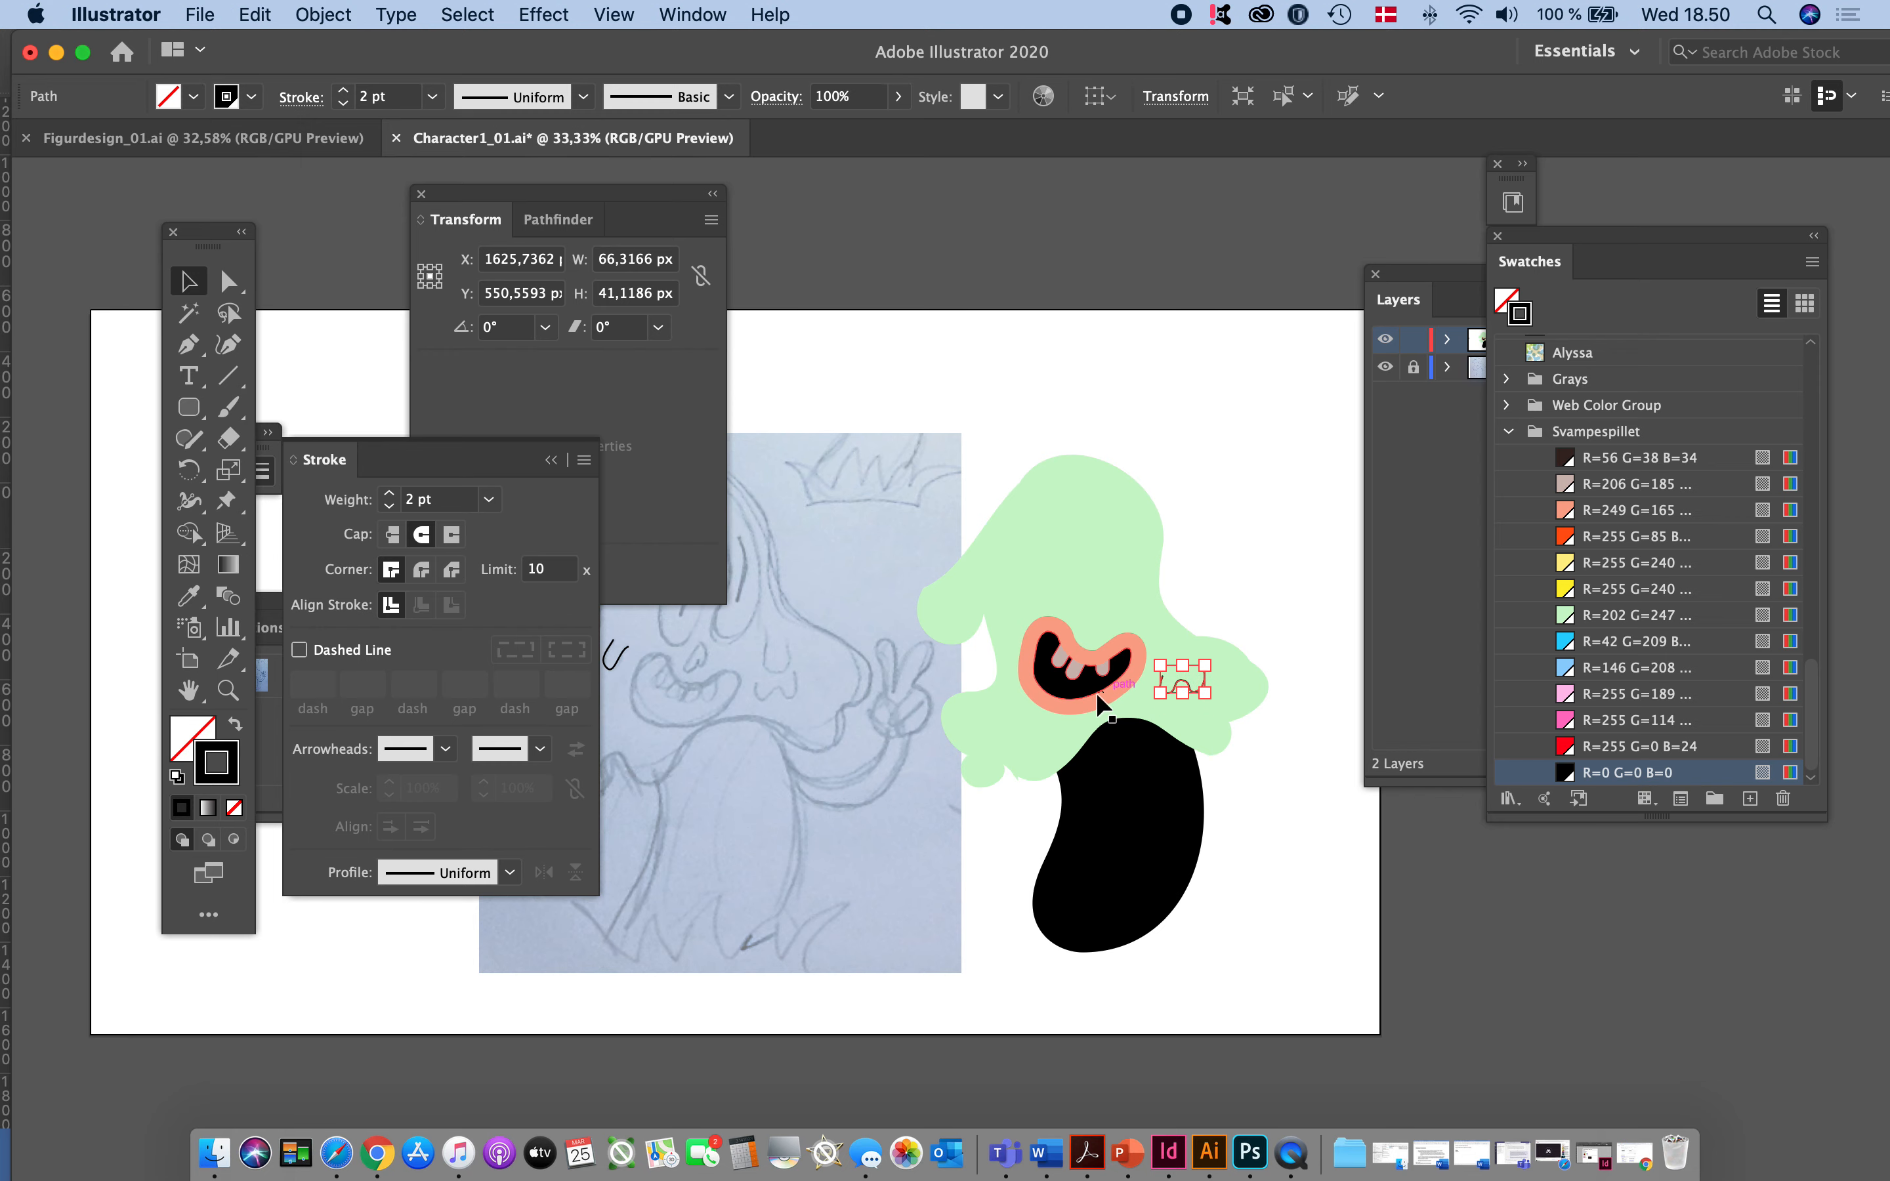
left_click(946, 759)
- Move the U-shaped drip mark from the sketch onto the green head, above and left of the mouth
scroll(990, 758, "left", 5)
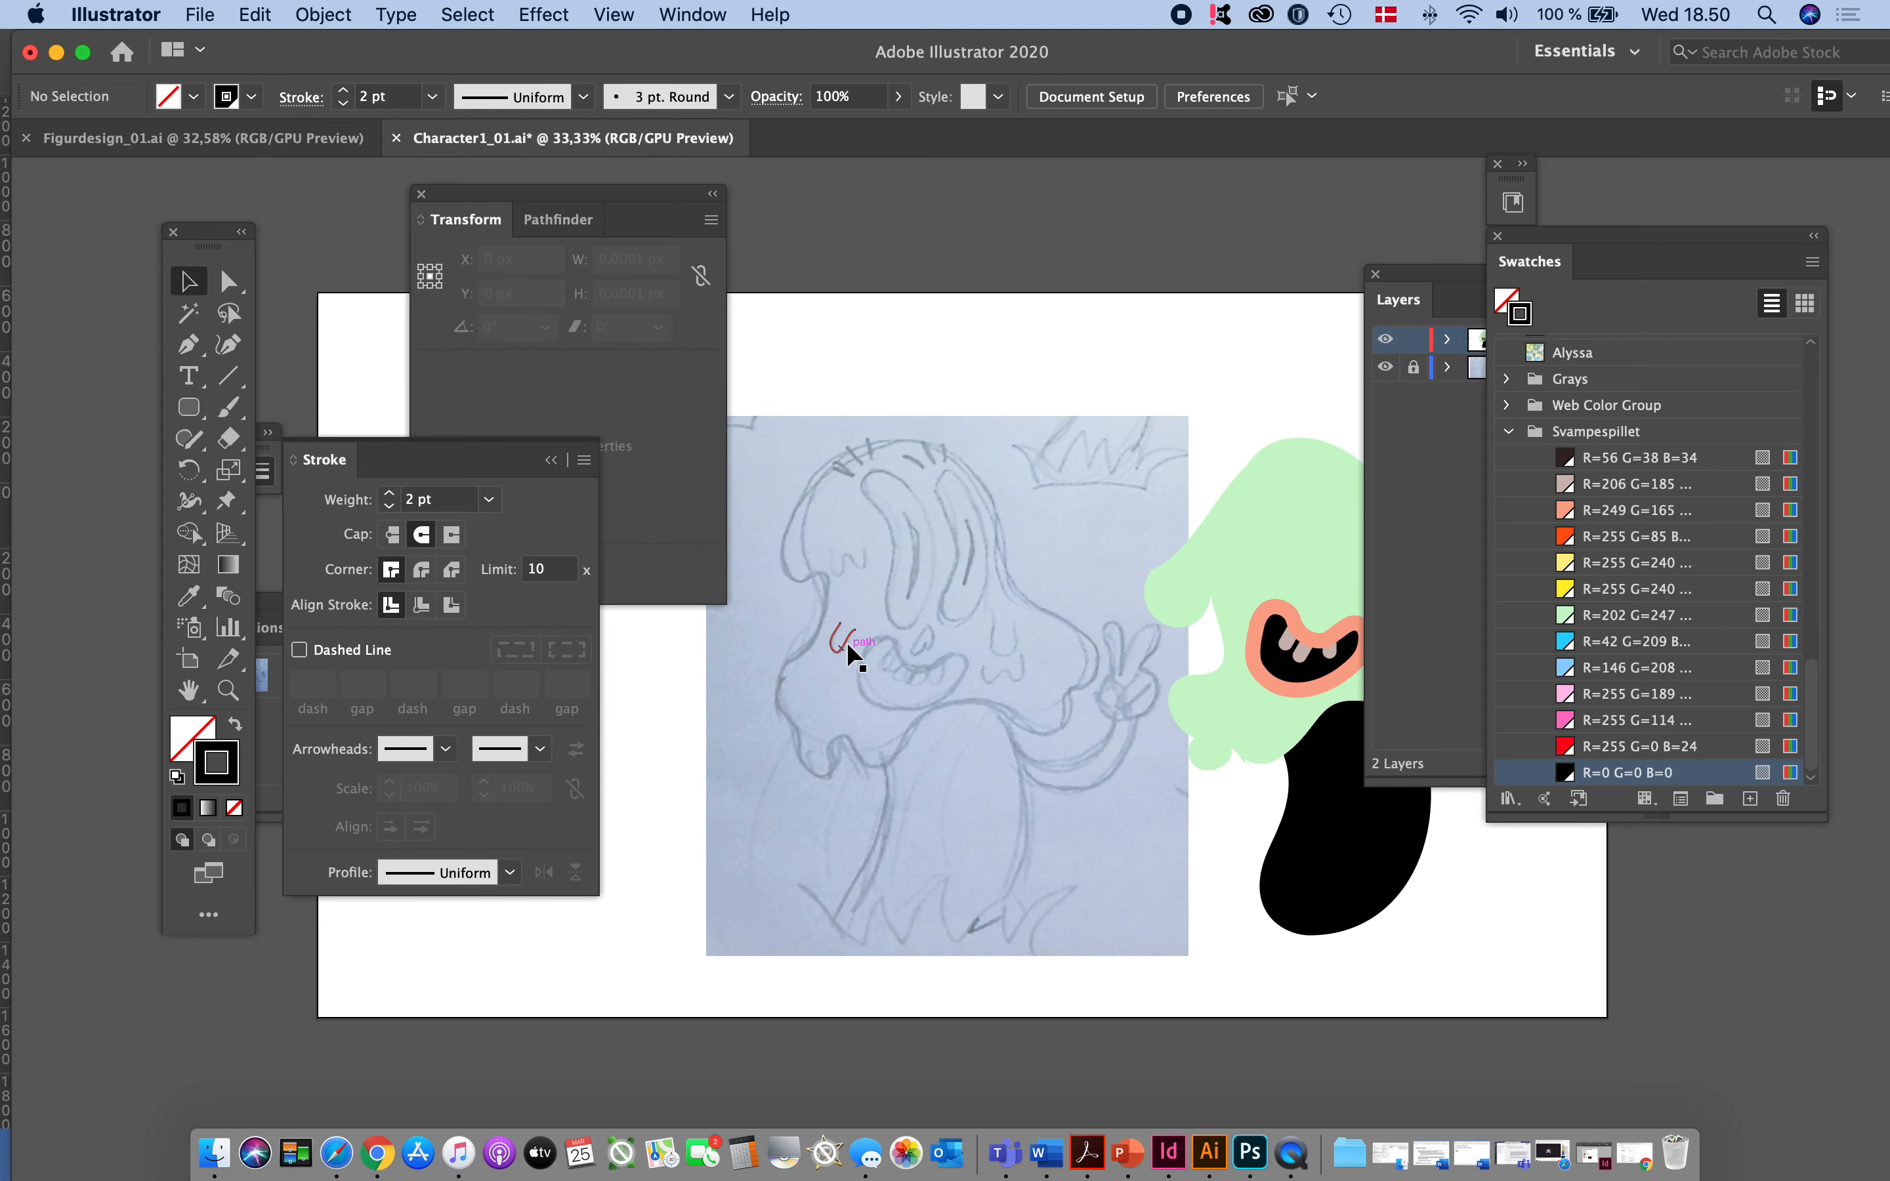
mouse_move(846, 649)
left_mouse_down()
mouse_move(1198, 679)
mouse_move(1295, 557)
mouse_move(1250, 568)
left_mouse_up()
left_click(1012, 709)
scroll(1012, 709, "right", 5)
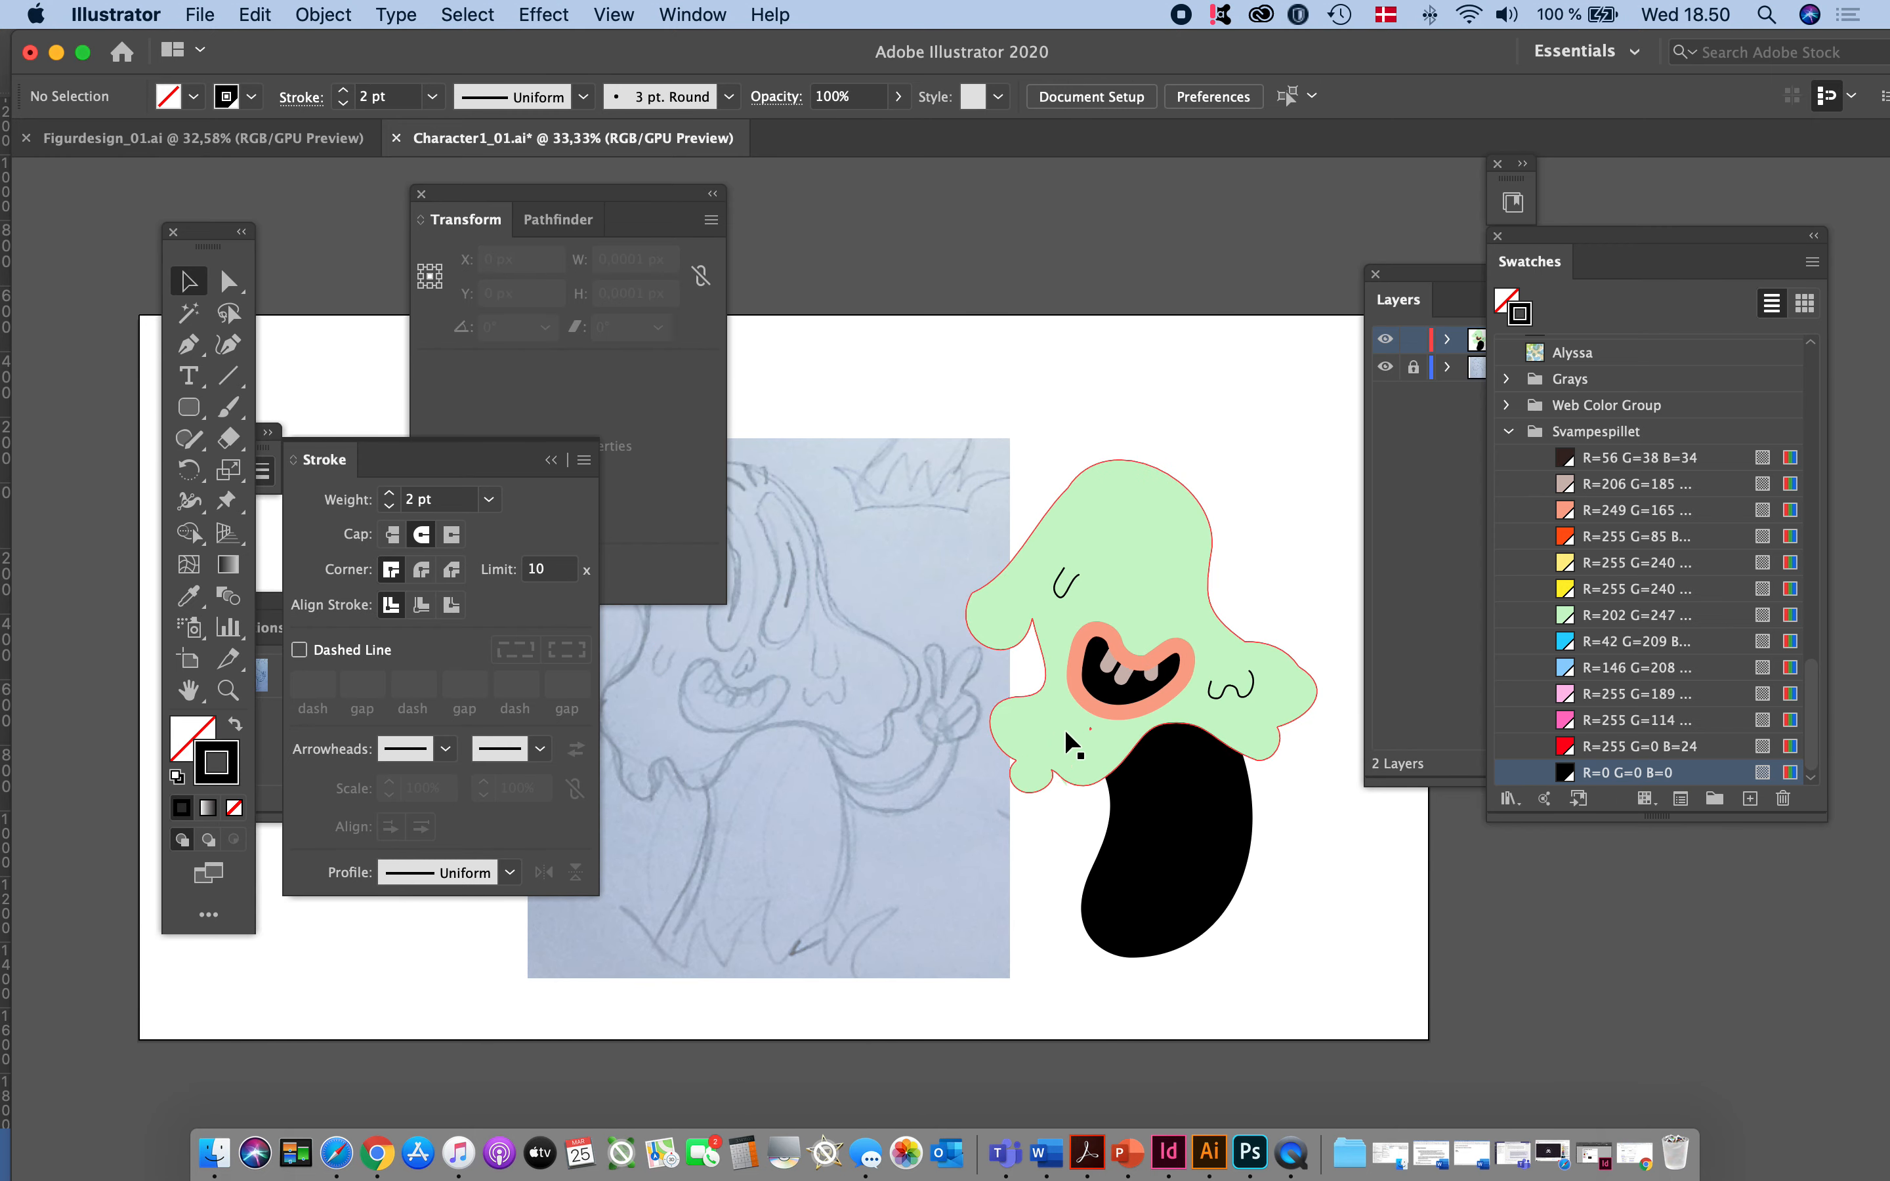
- Trace the sketch's head outline with the Pen tool, from its top down the left side, along the dripping bottom edge to the right bulge
scroll(894, 763, "left", 5)
scroll(894, 763, "down", 4)
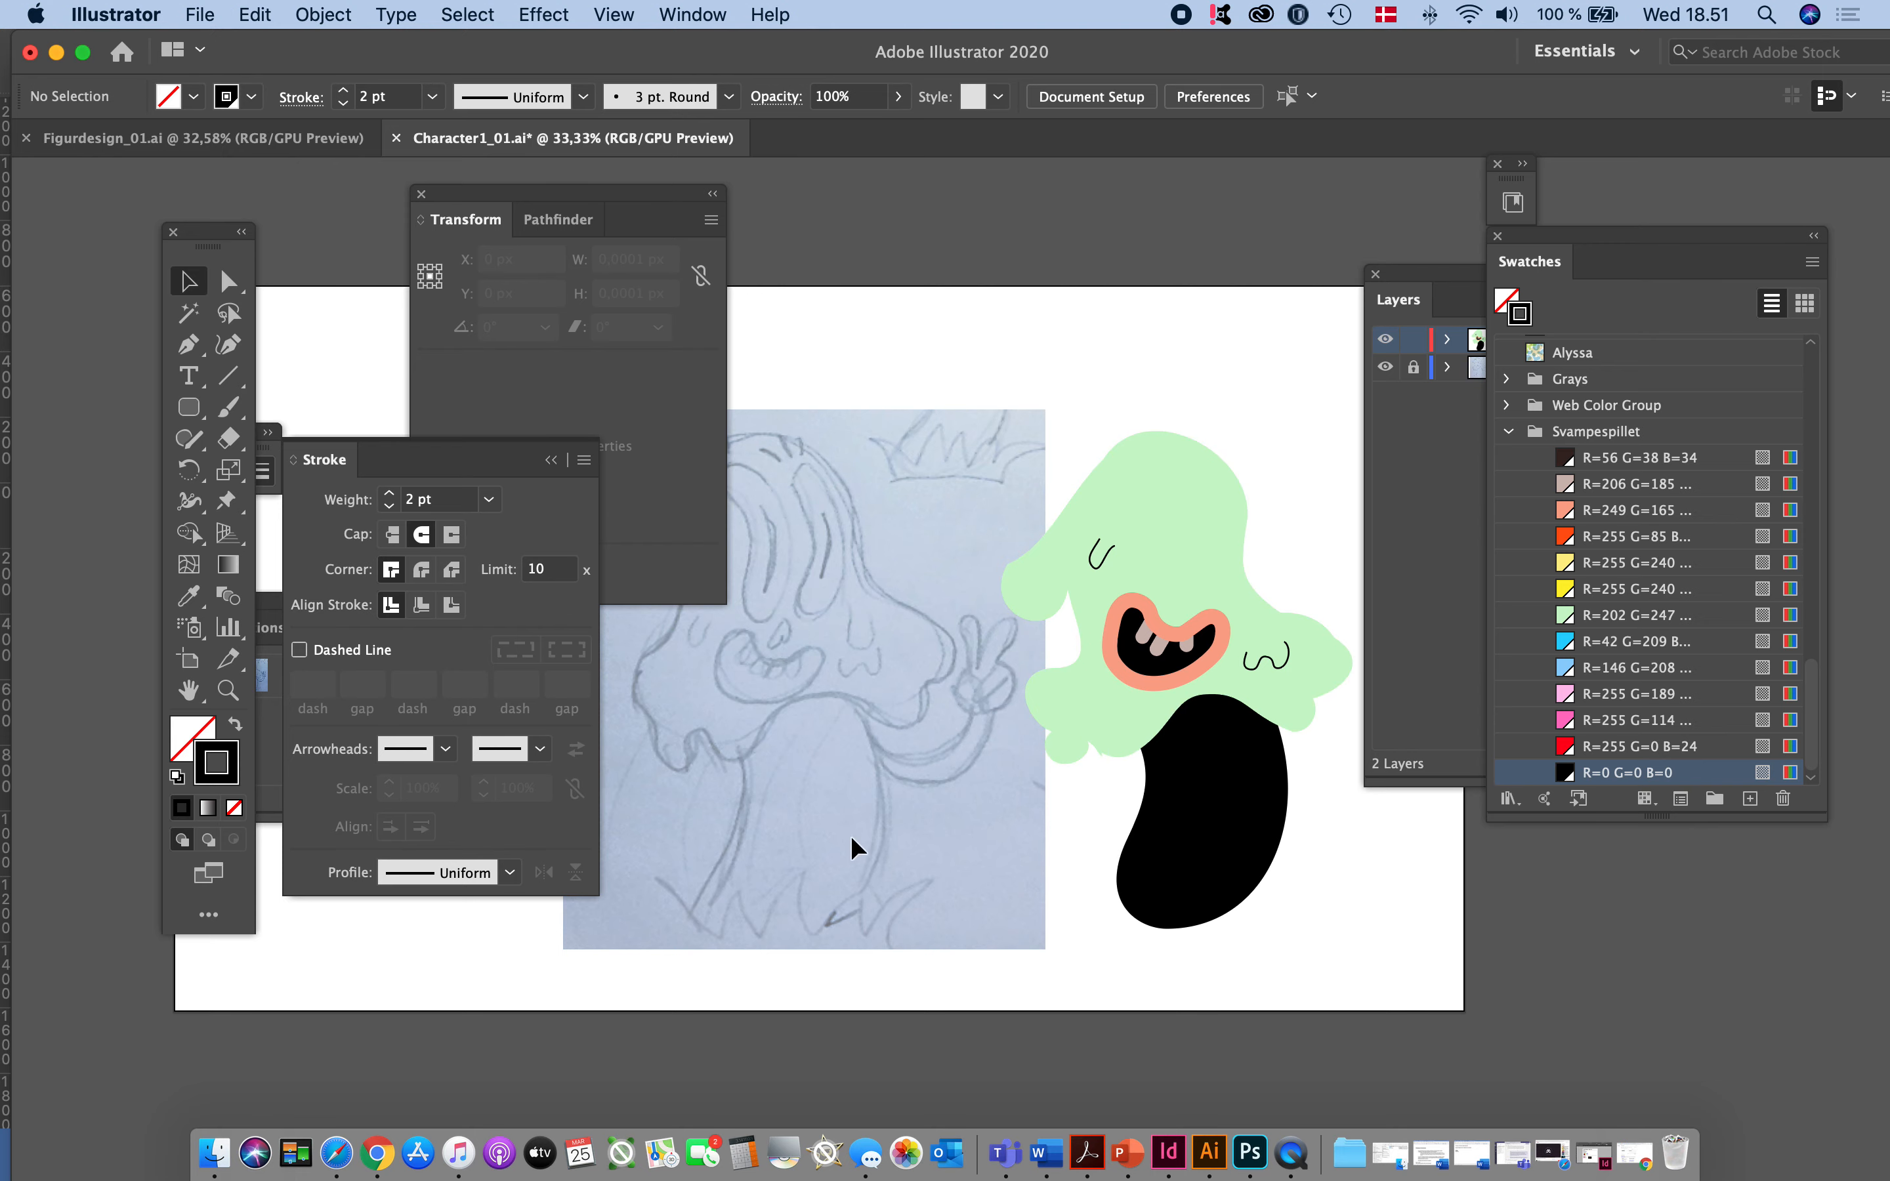
left_click_drag(864, 835, 905, 784)
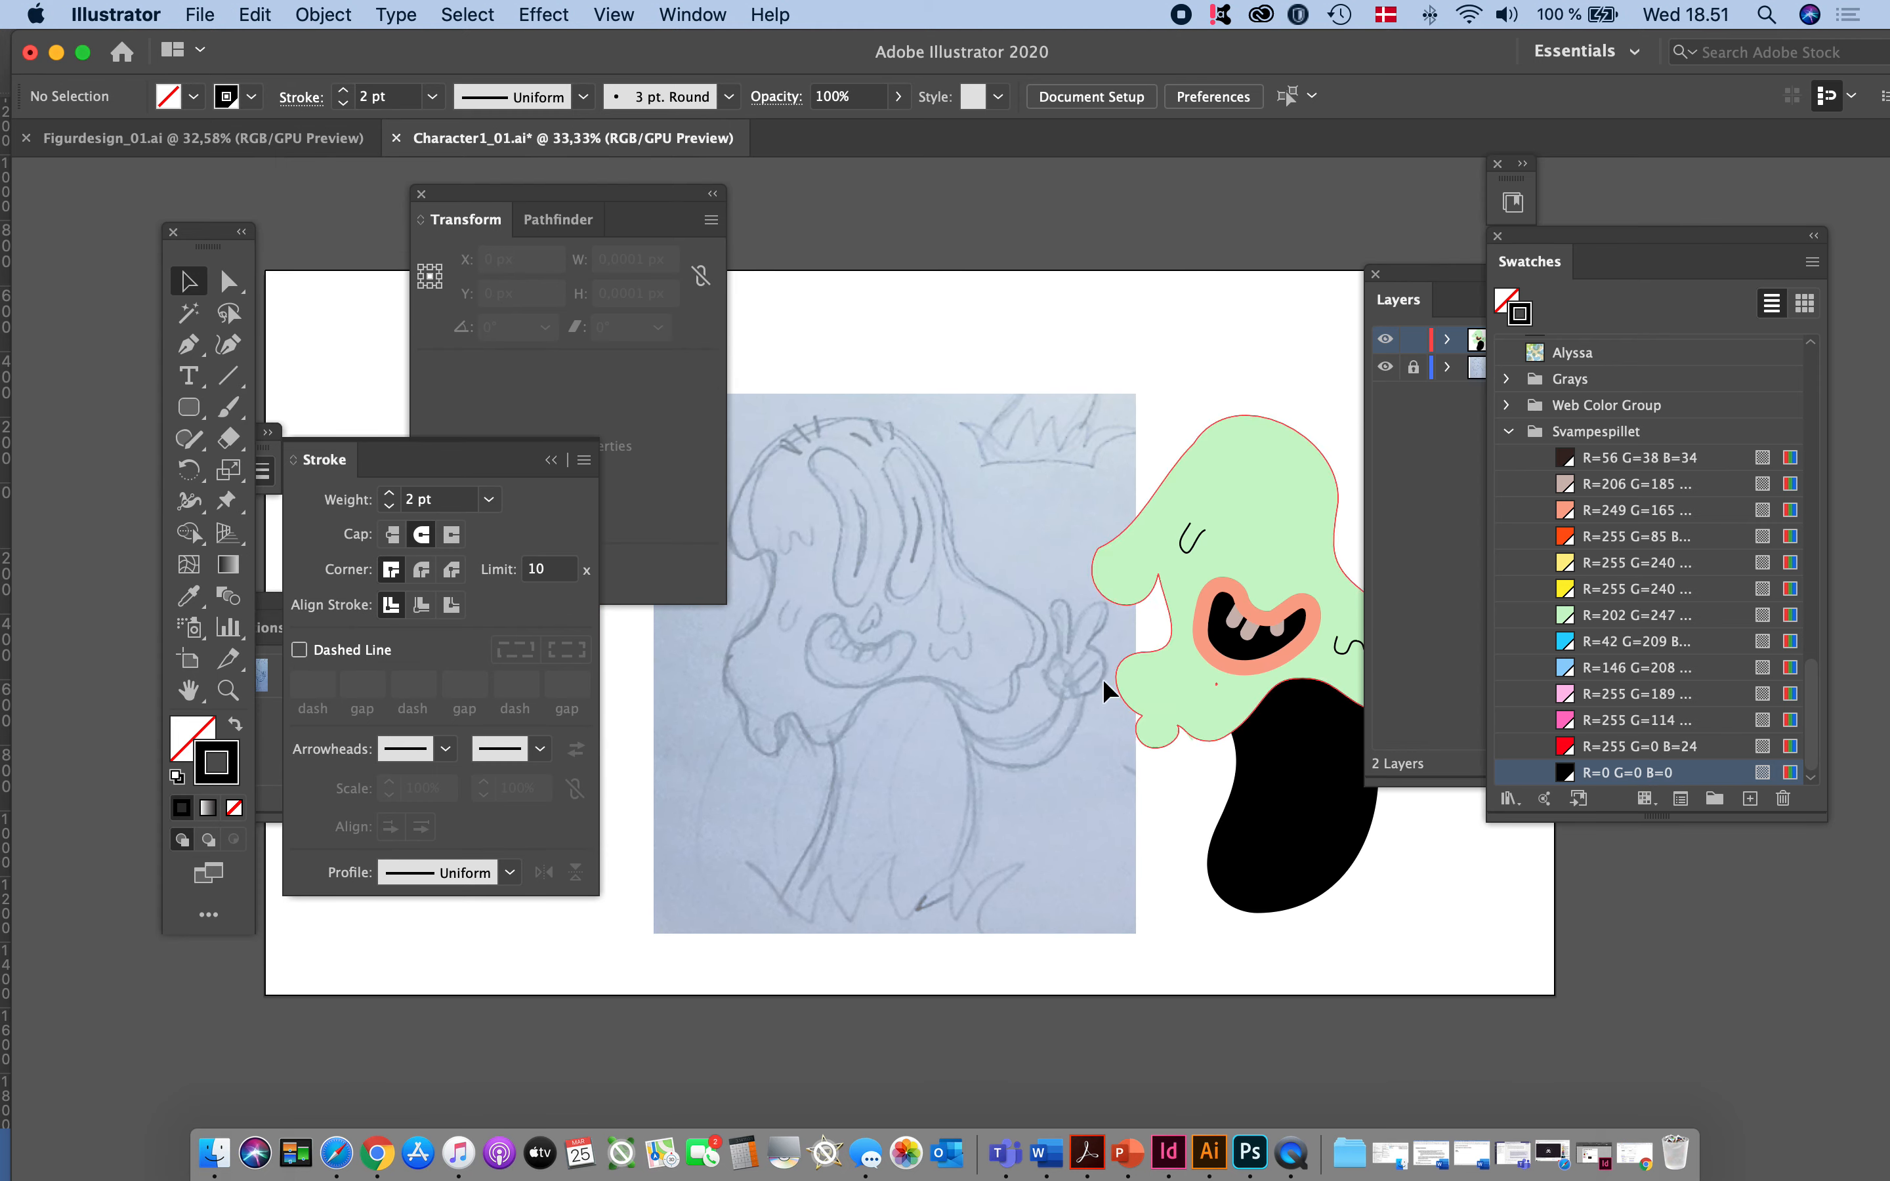
left_click_drag(855, 625, 906, 599)
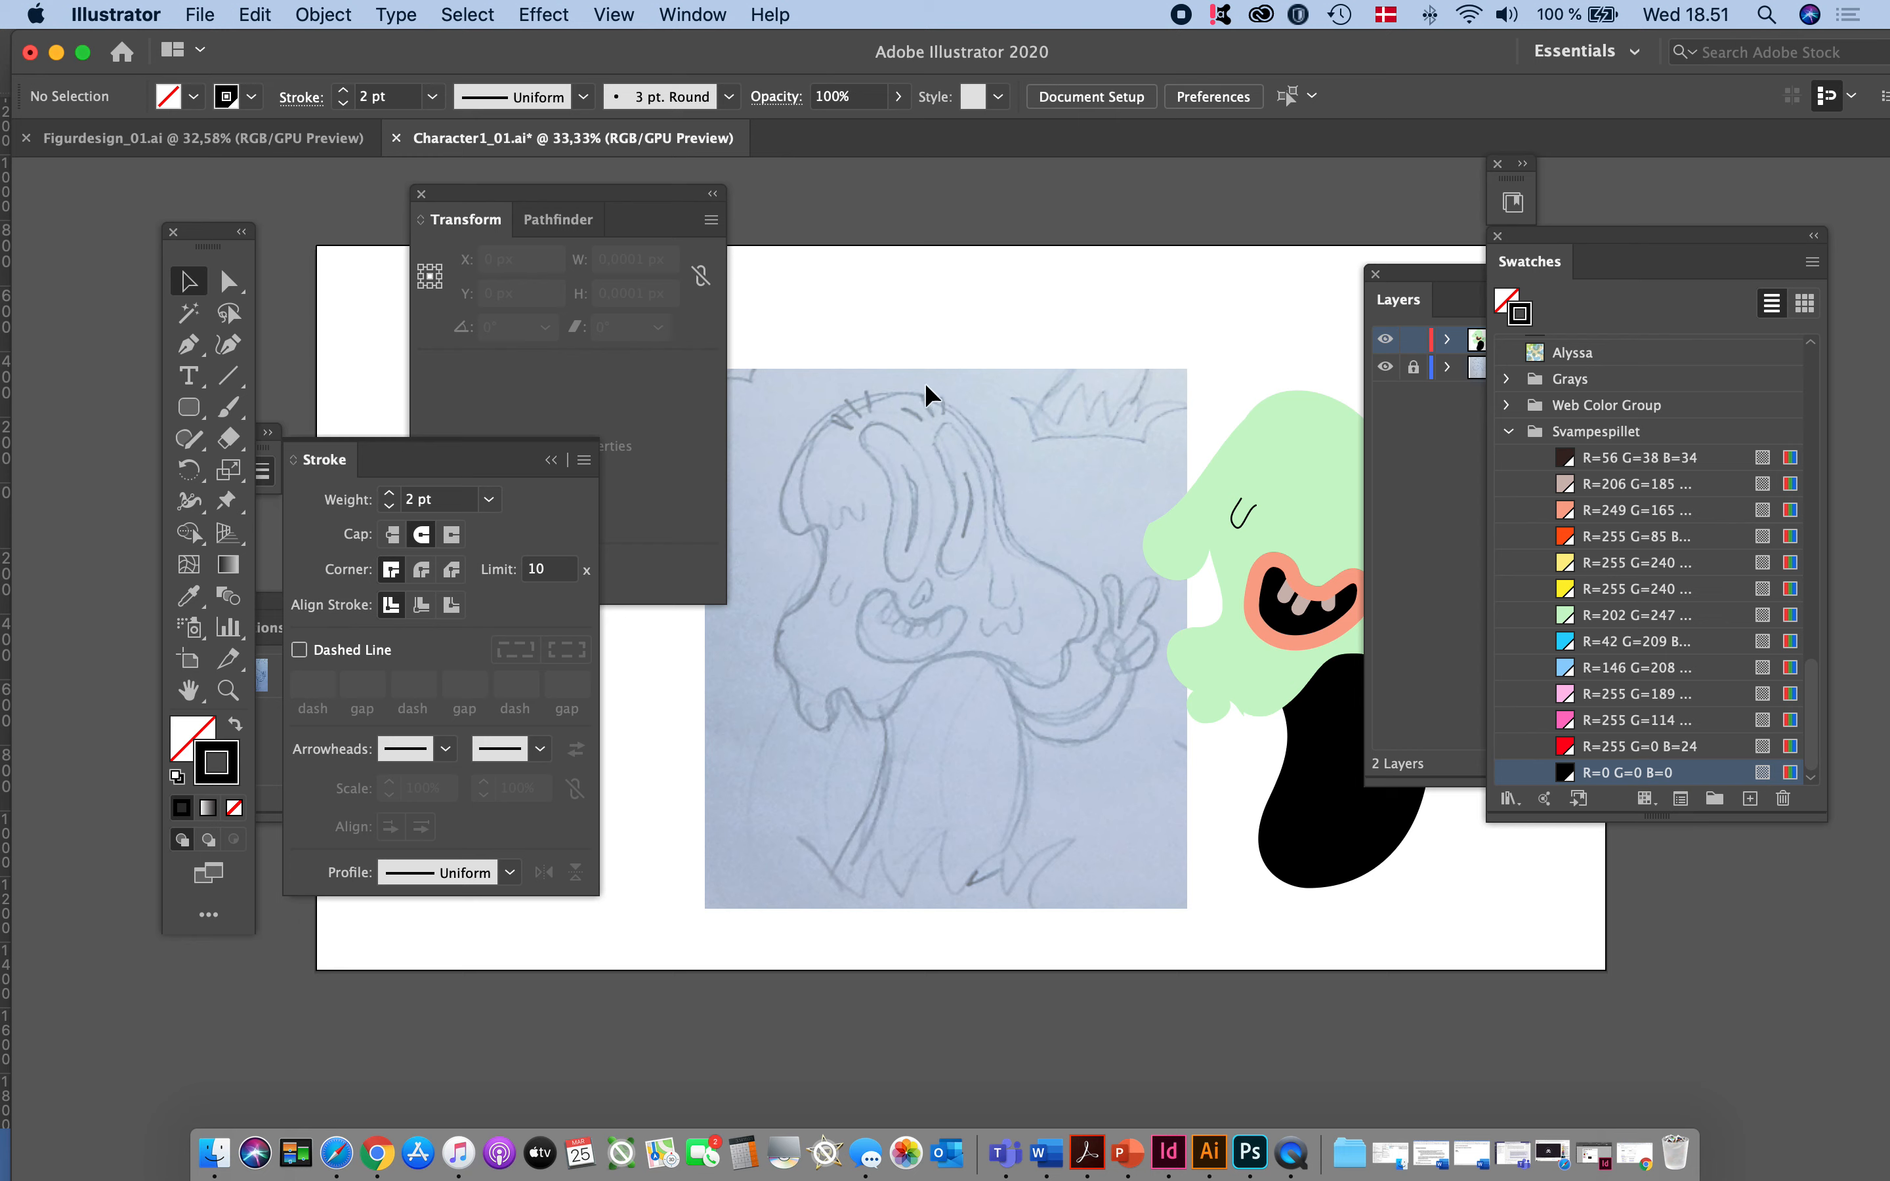
left_click(188, 343)
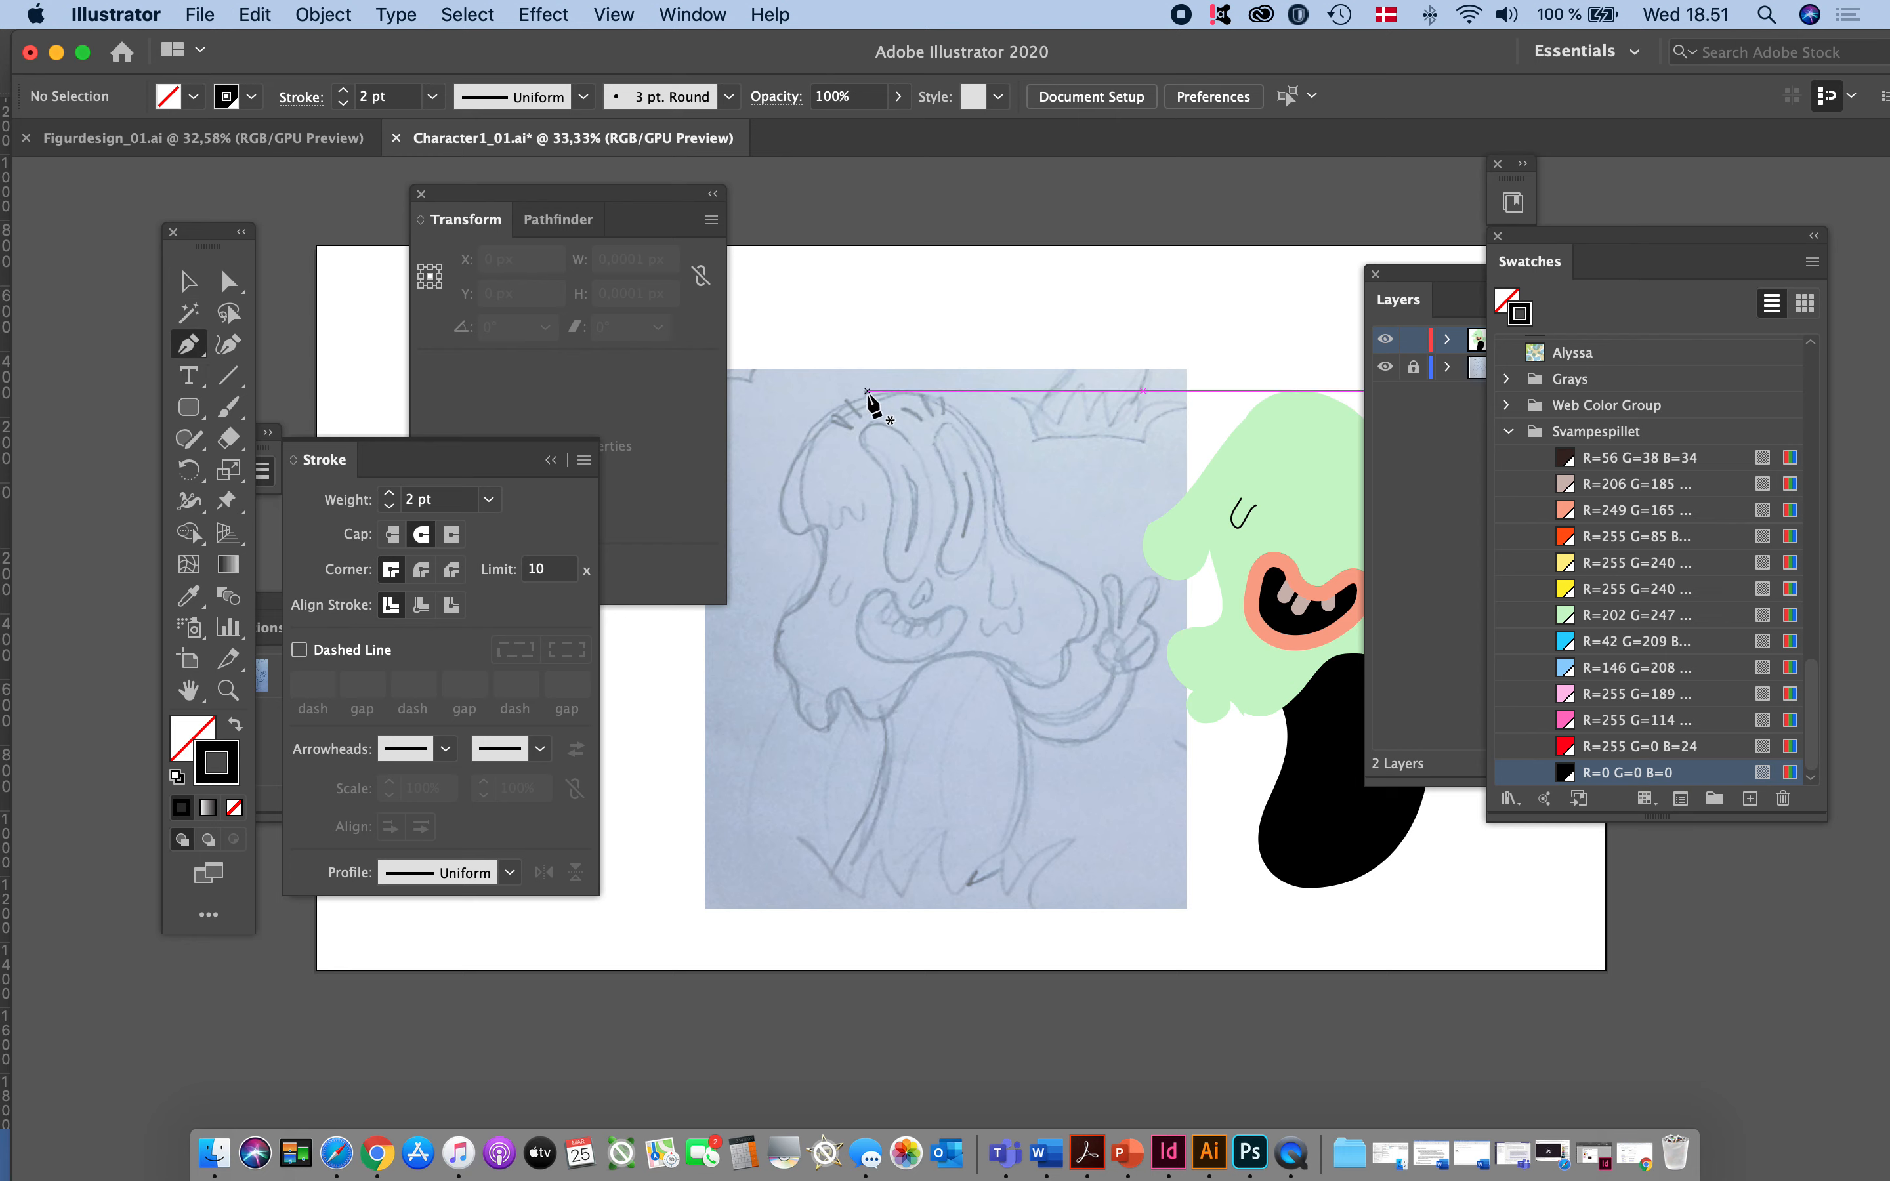
left_click_drag(867, 390, 823, 407)
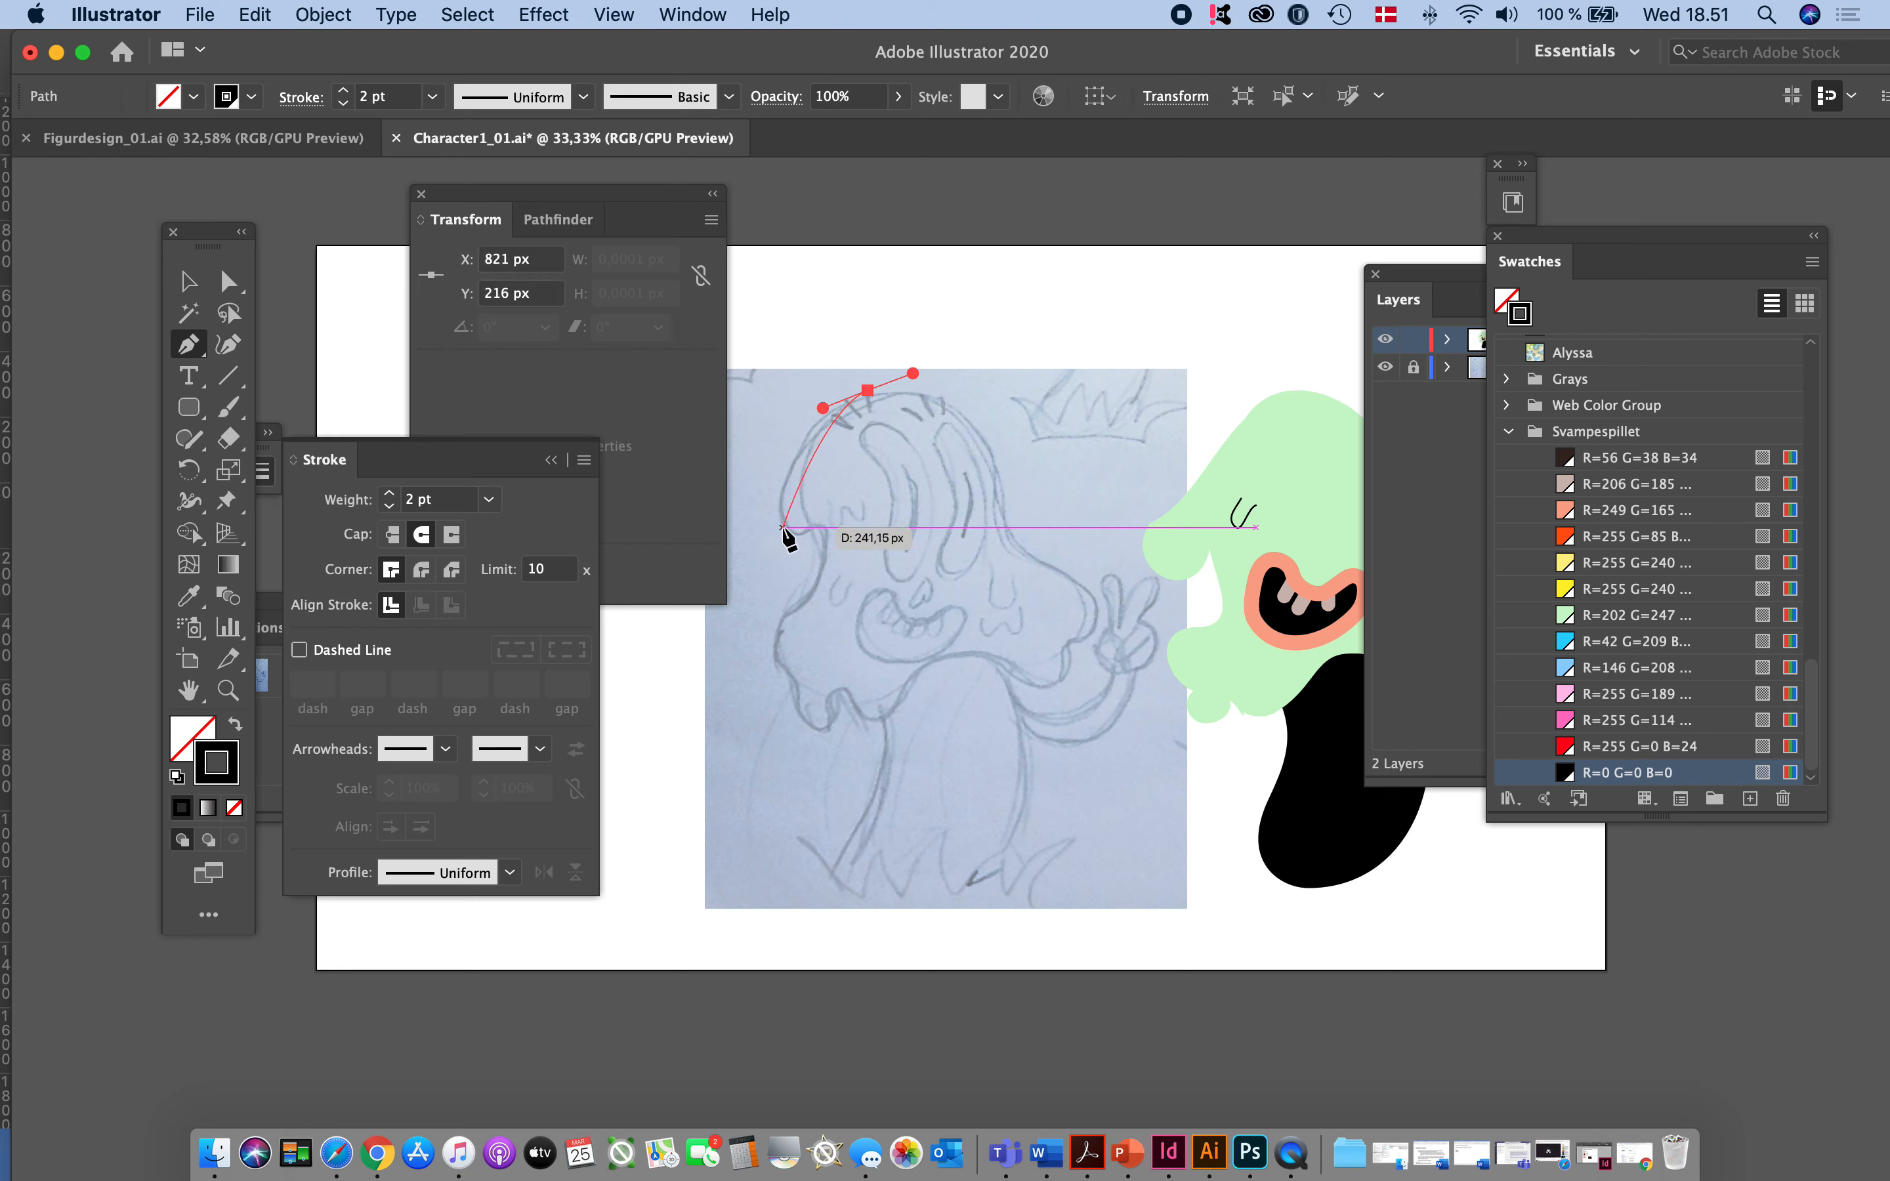
left_click_drag(782, 528, 1076, 630)
left_click(1097, 620)
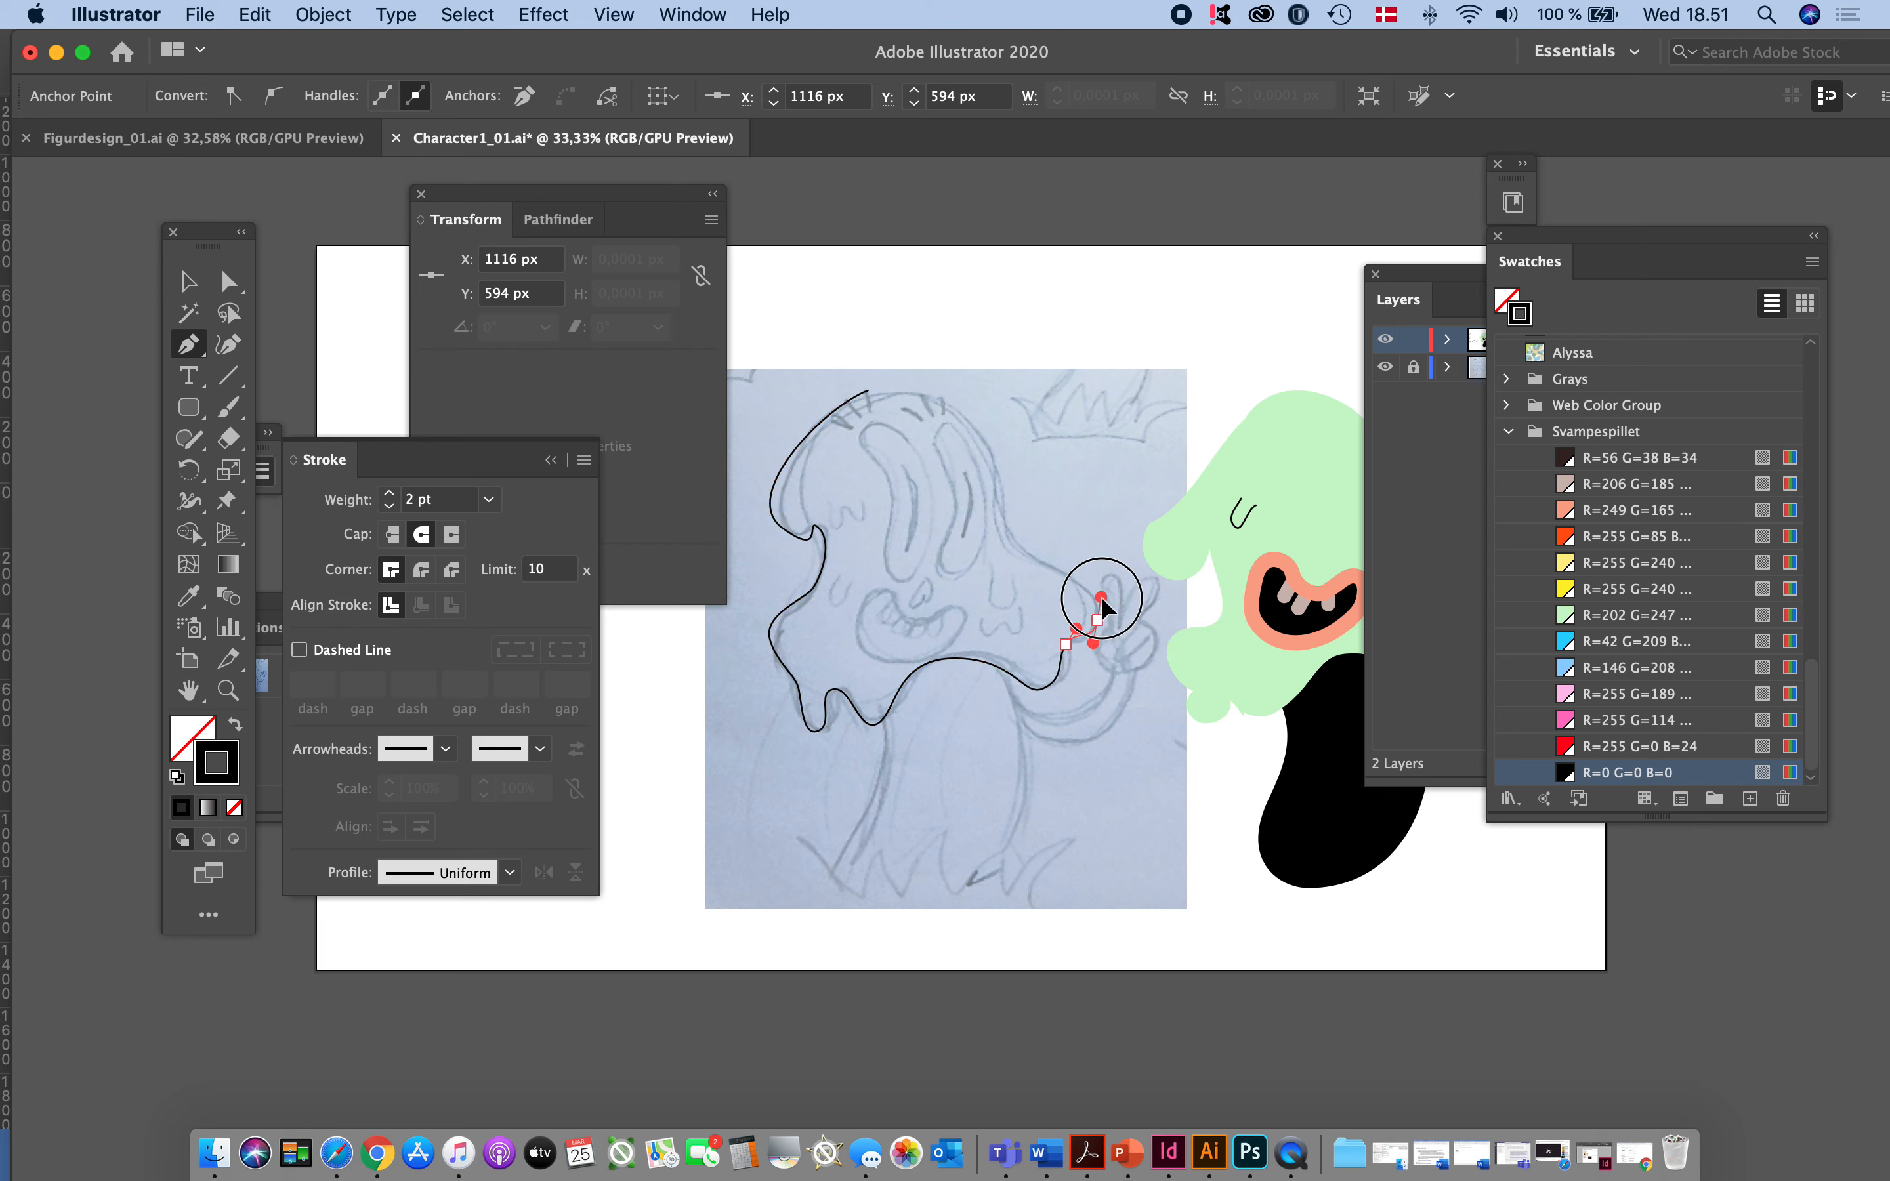
left_click(1076, 577)
- Try to trace the head's upper right side with many closely spaced corner points, and undo them
left_click(1064, 578)
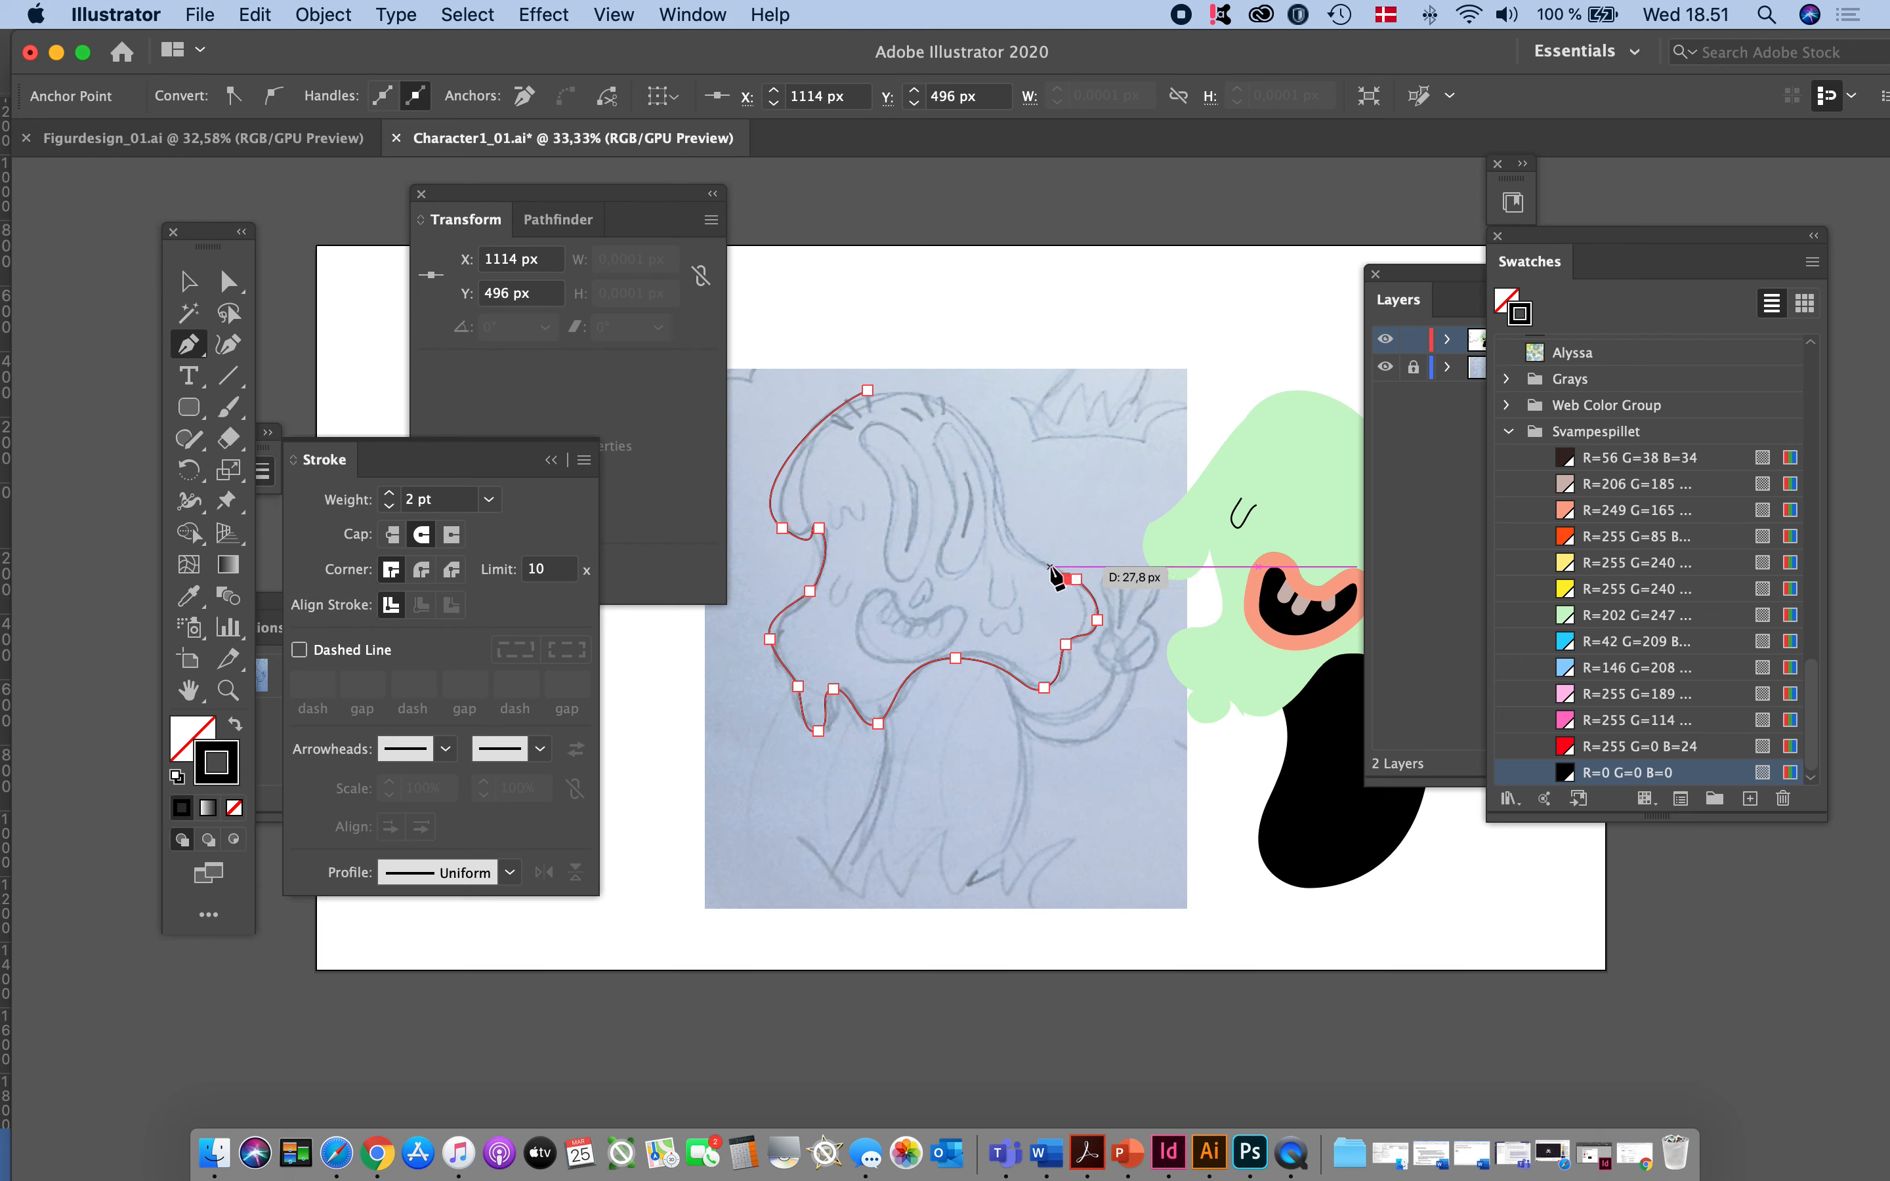
left_click(1048, 567)
left_click(1033, 560)
left_click(1025, 545)
left_click(1006, 528)
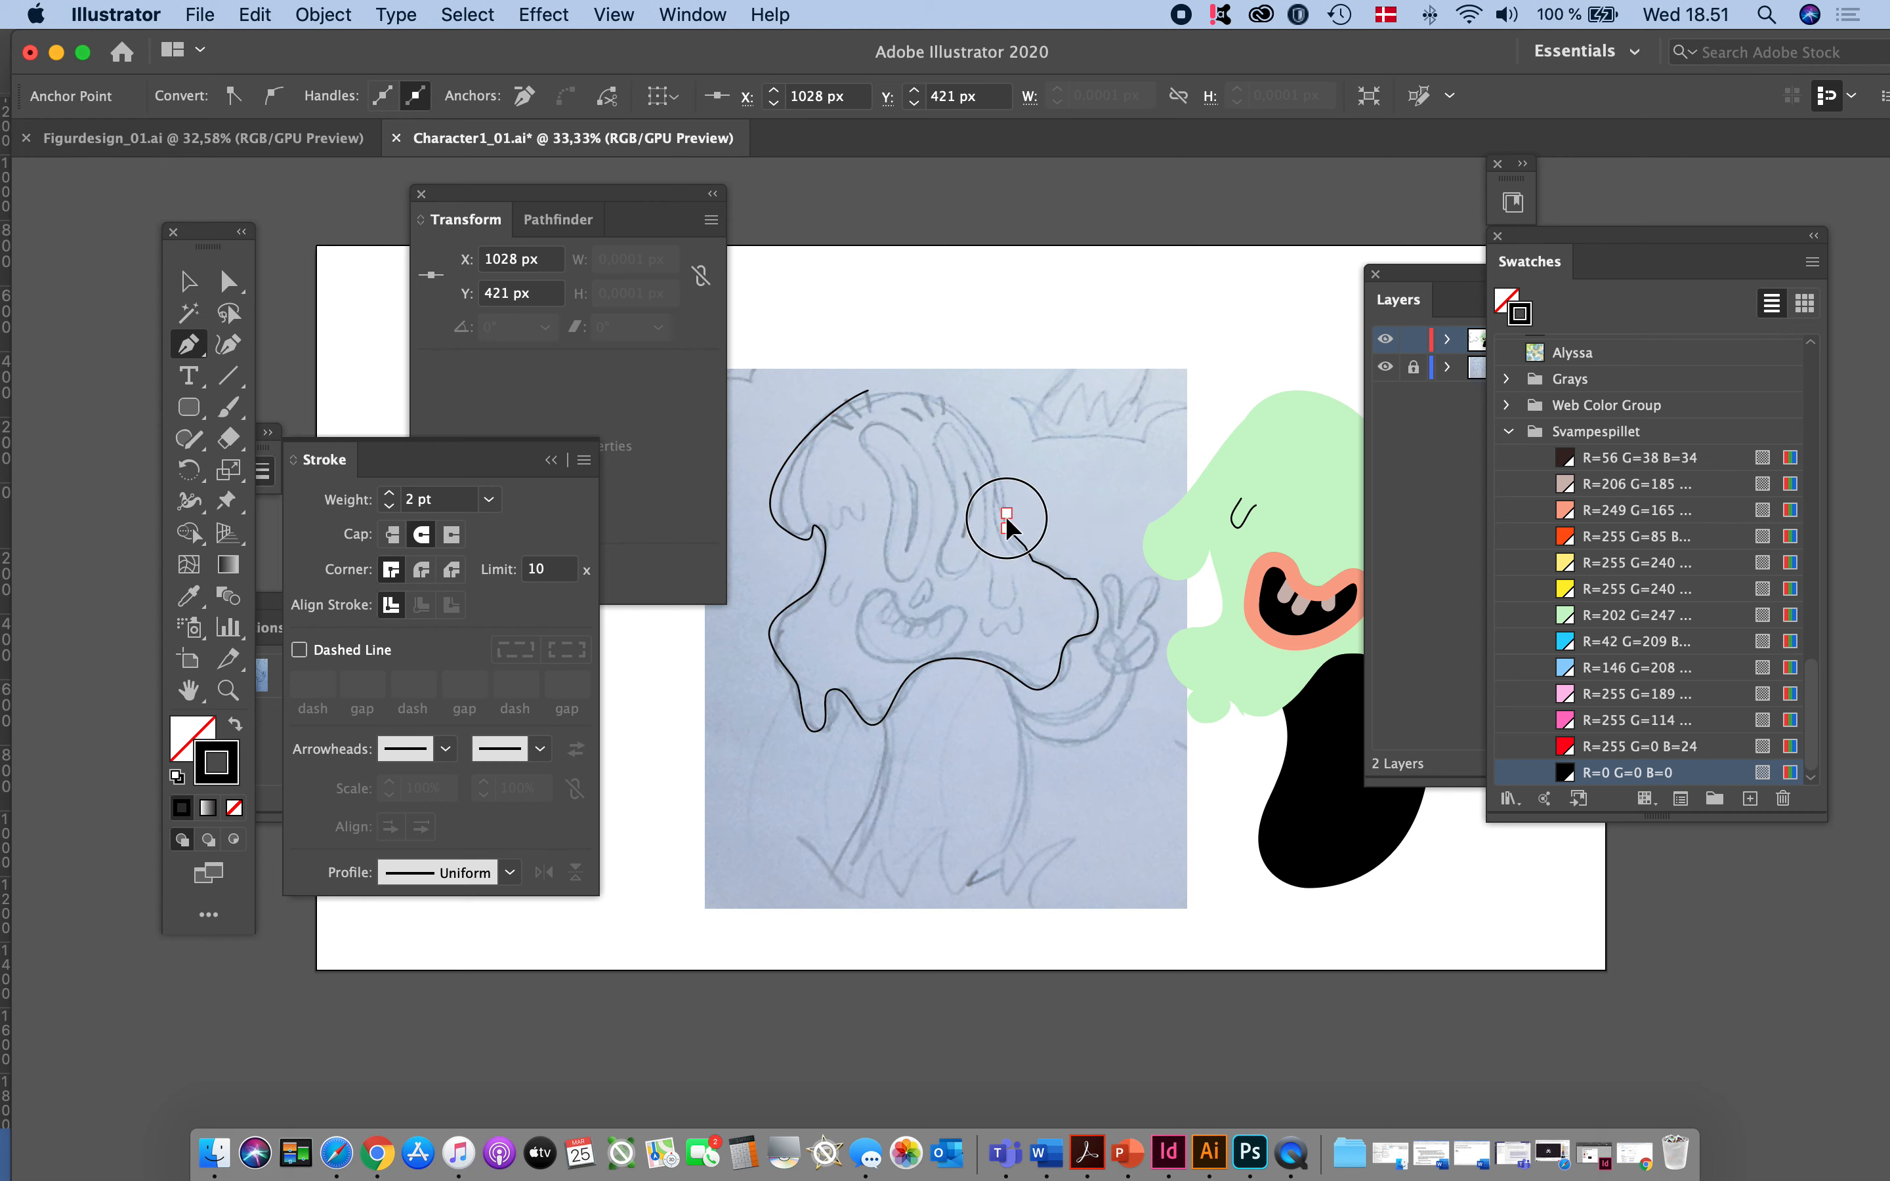
left_click(1006, 513)
left_click(1005, 499)
left_click(1003, 487)
left_click(999, 476)
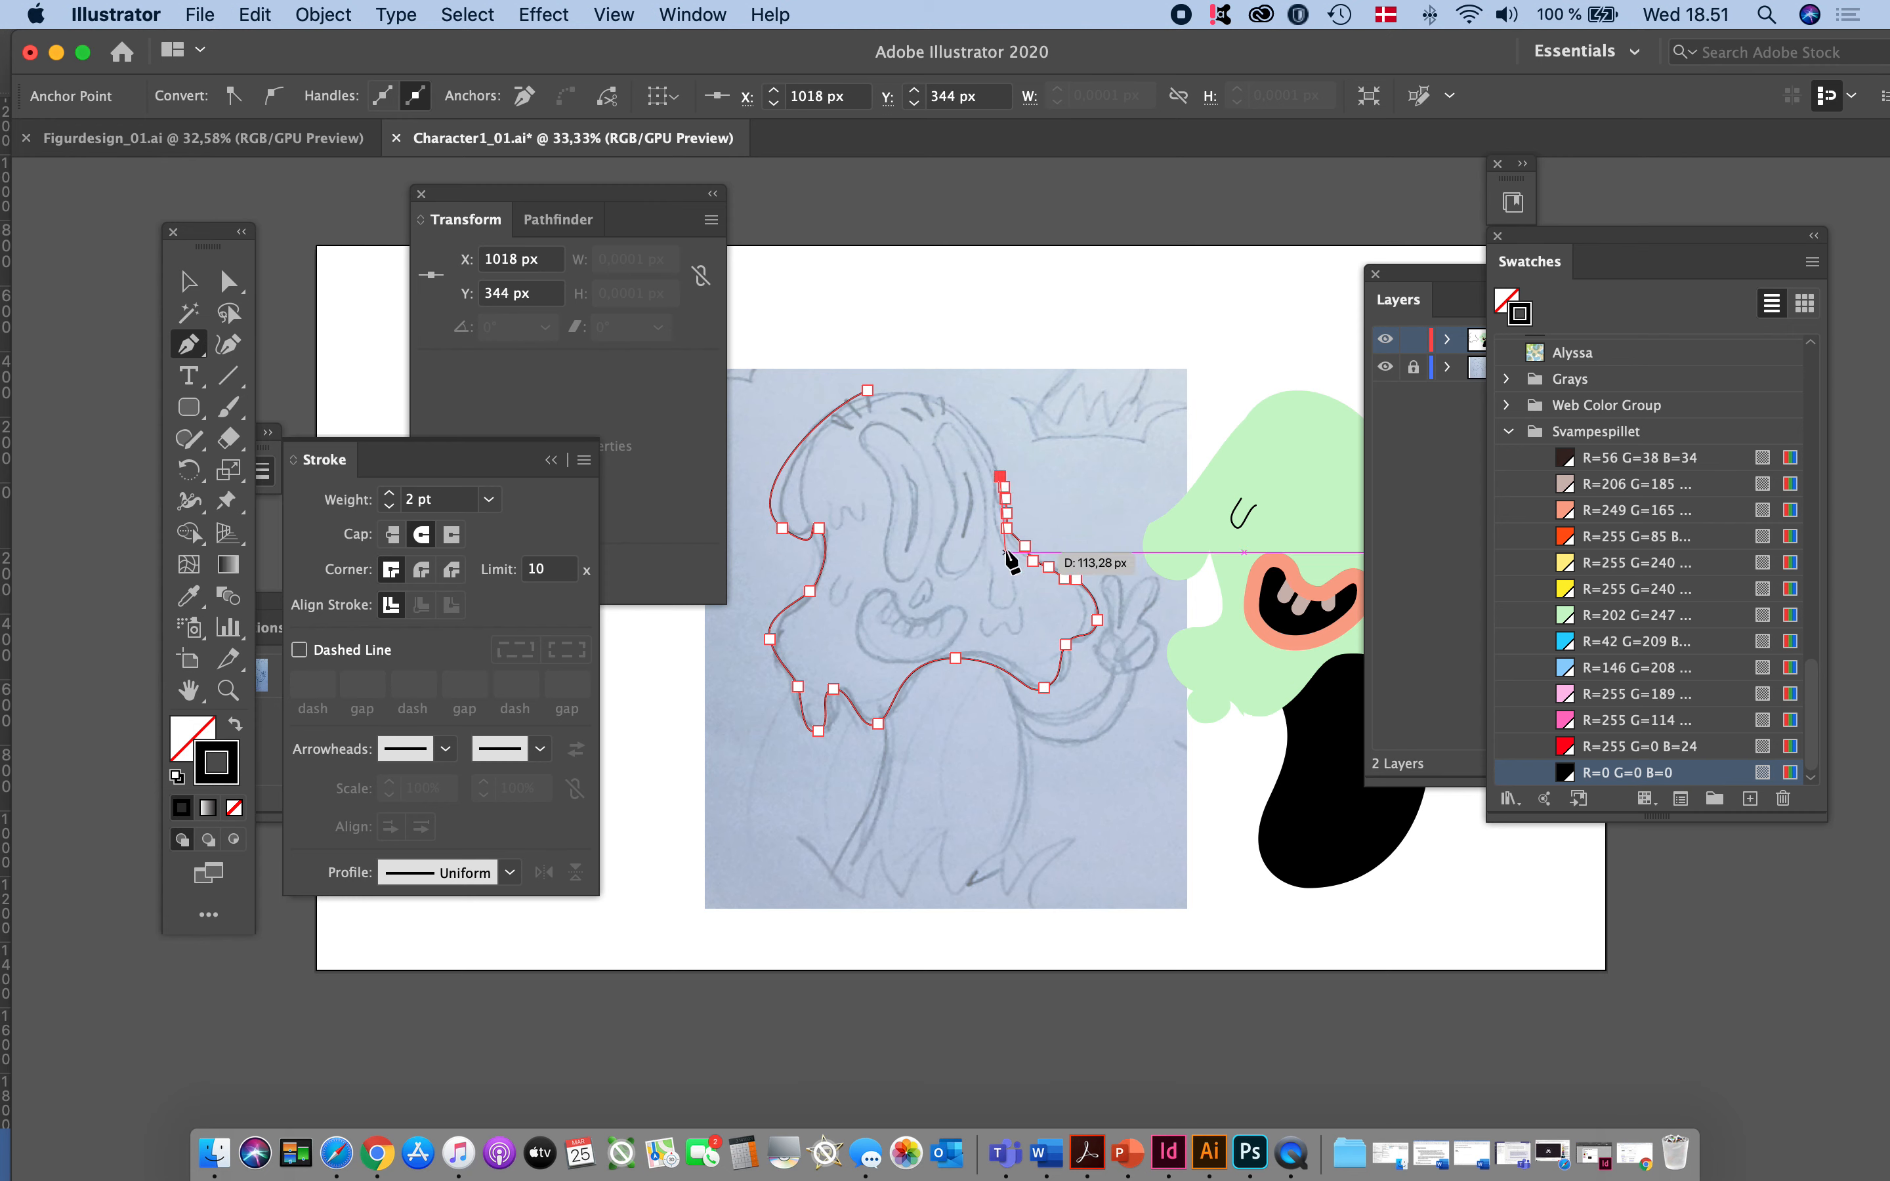
key("super+z")
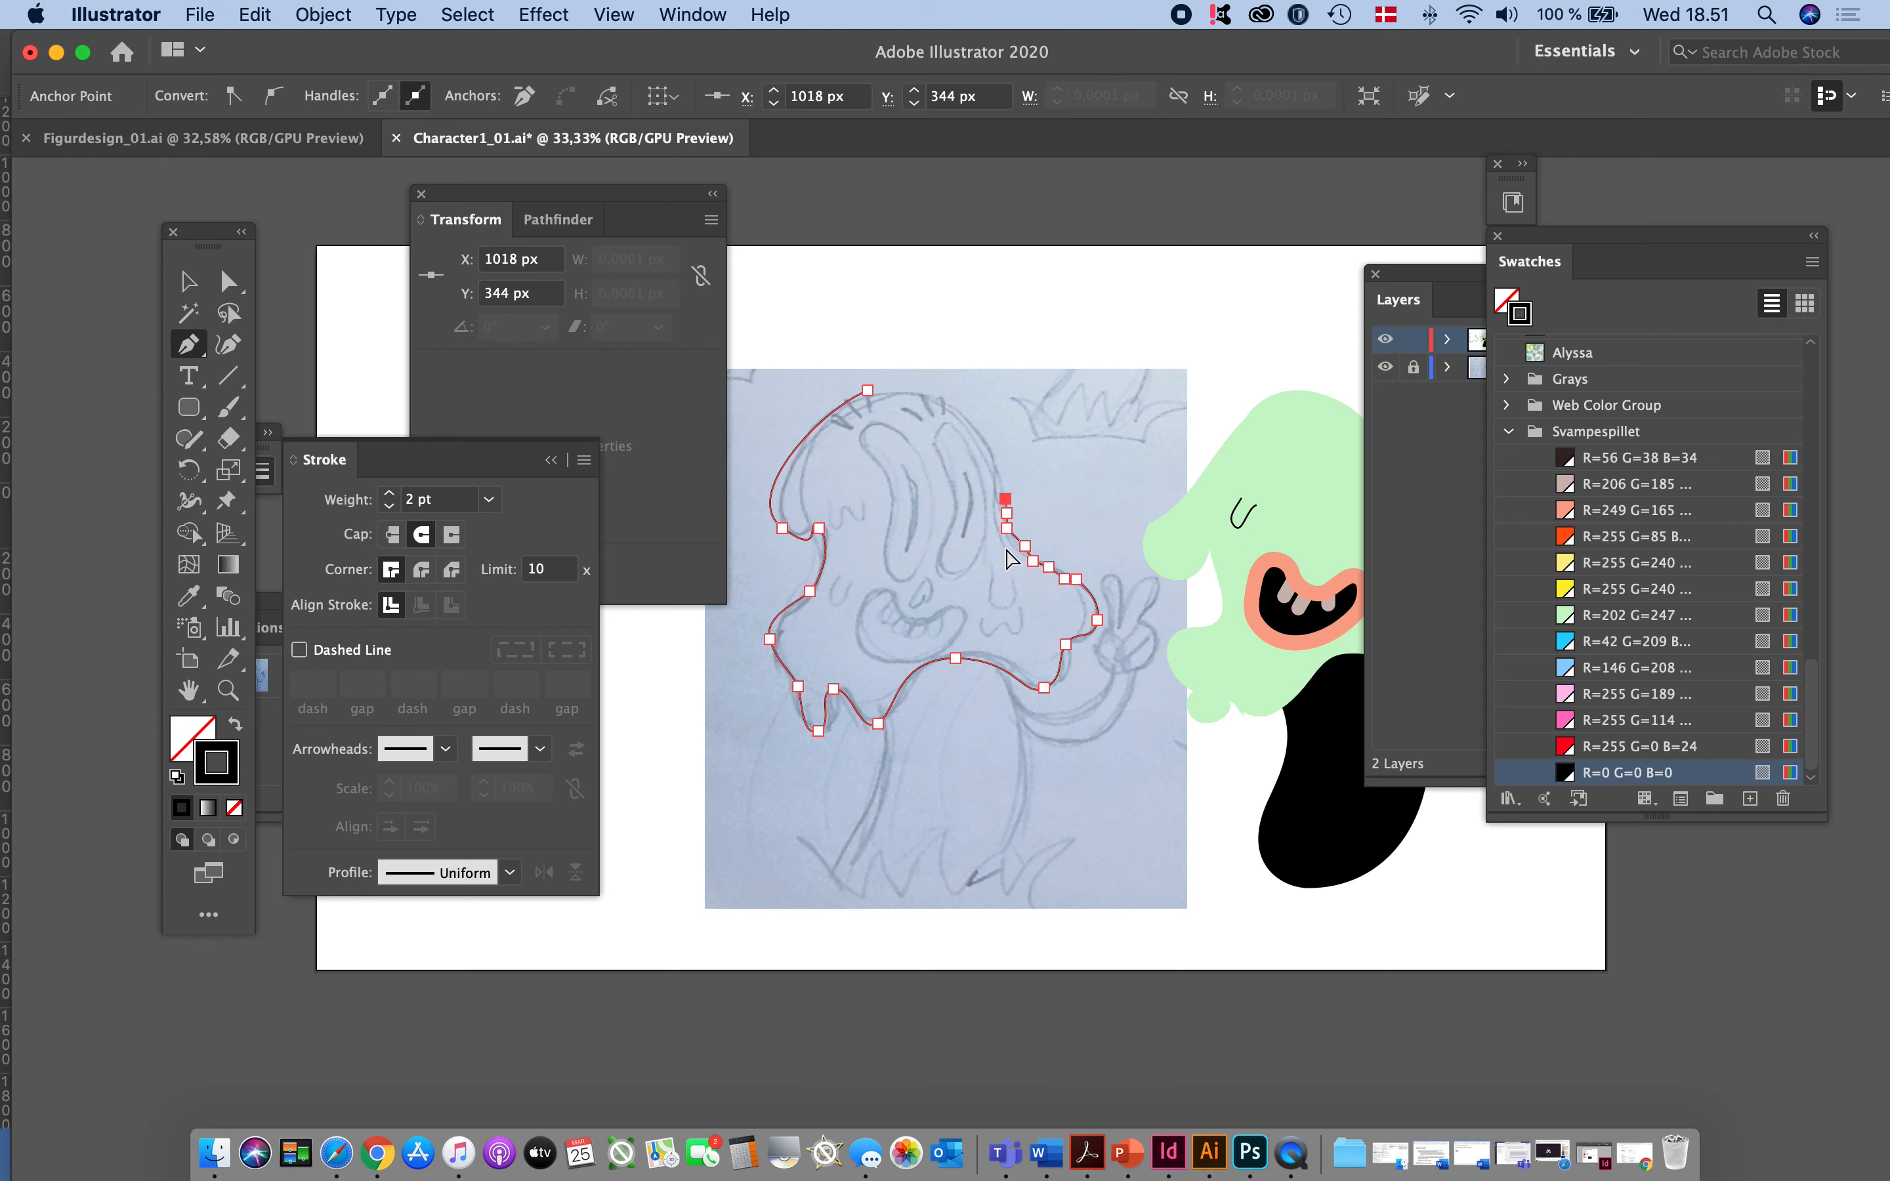
key("super+z")
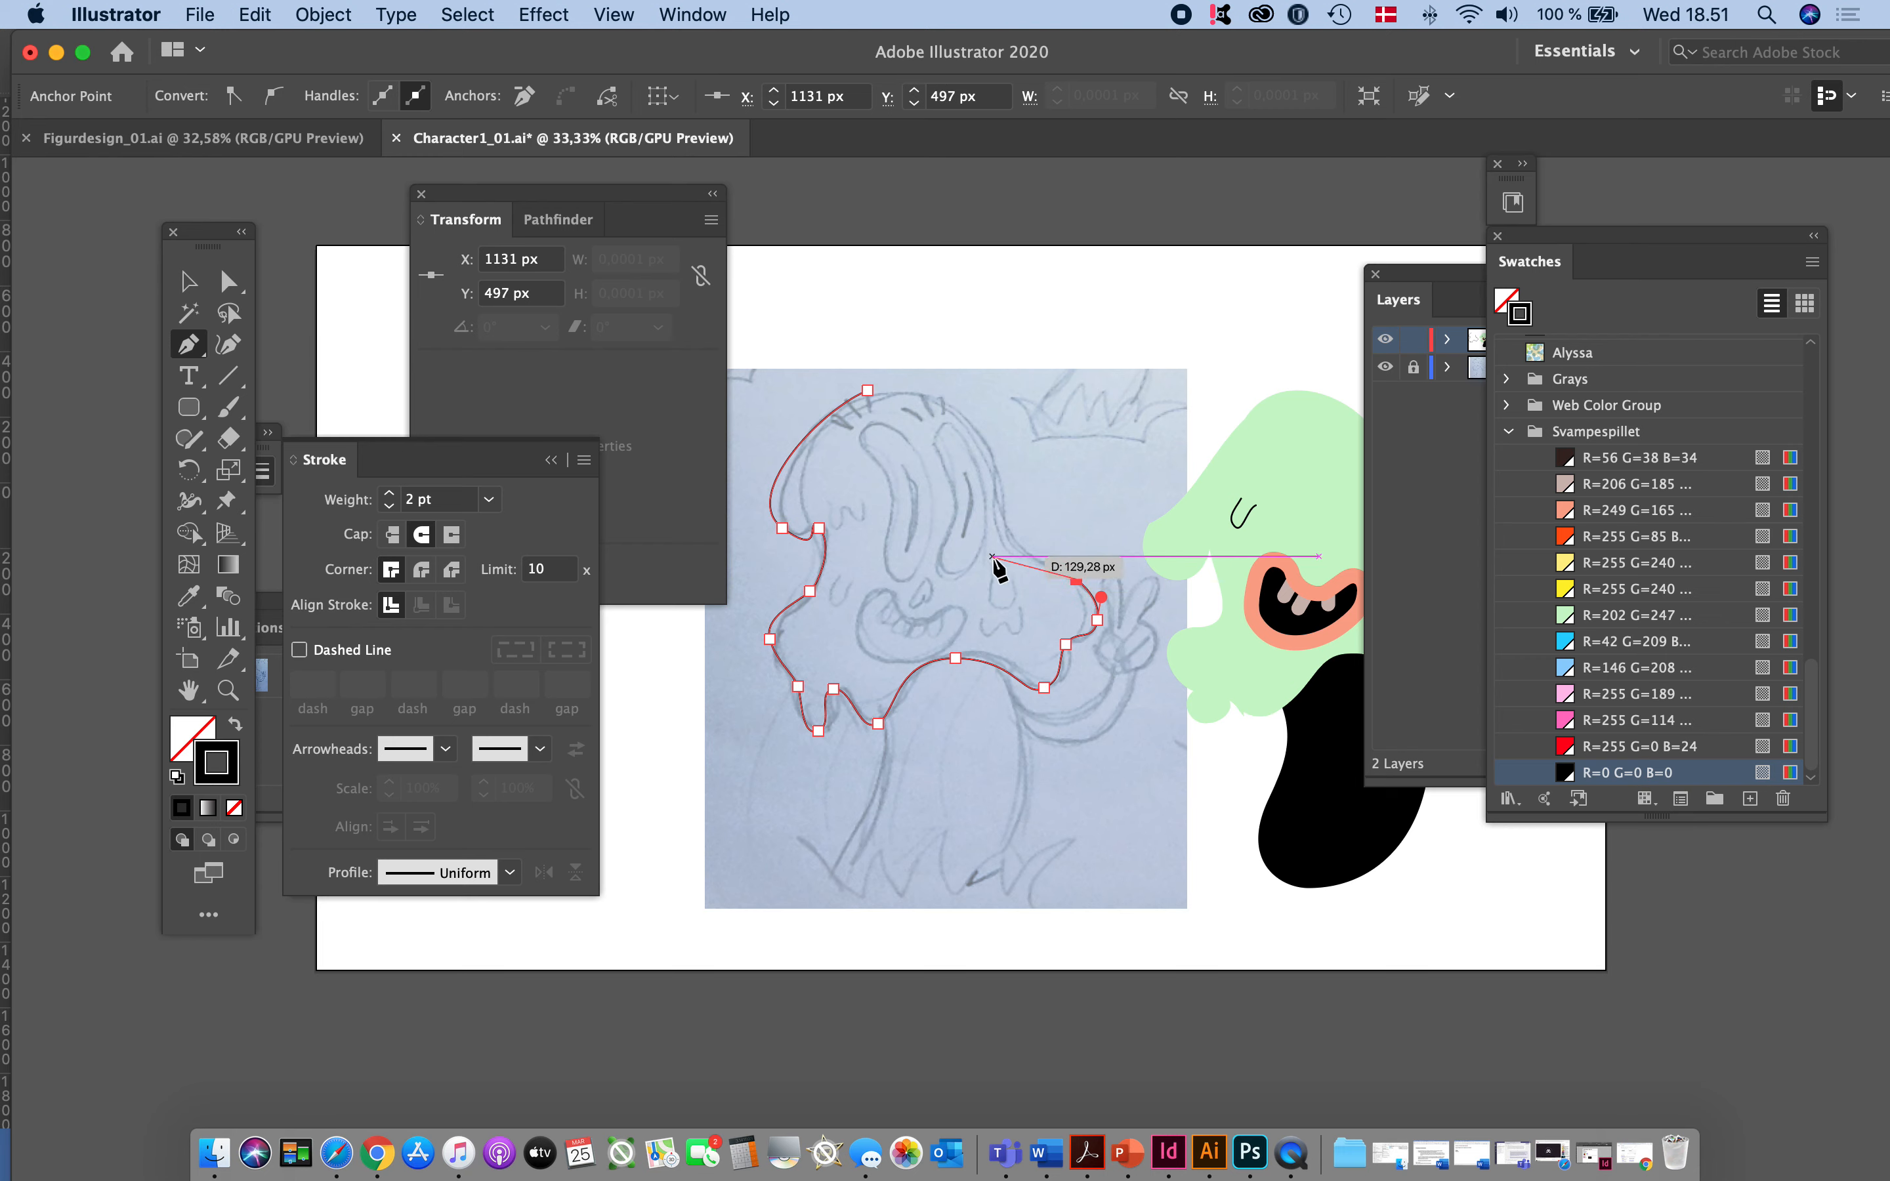
- Complete the head outline with smooth curves up its right side and over the crown, closing the path at its starting point
left_click_drag(1006, 538, 998, 498)
left_click_drag(955, 410, 824, 404)
left_click(870, 389)
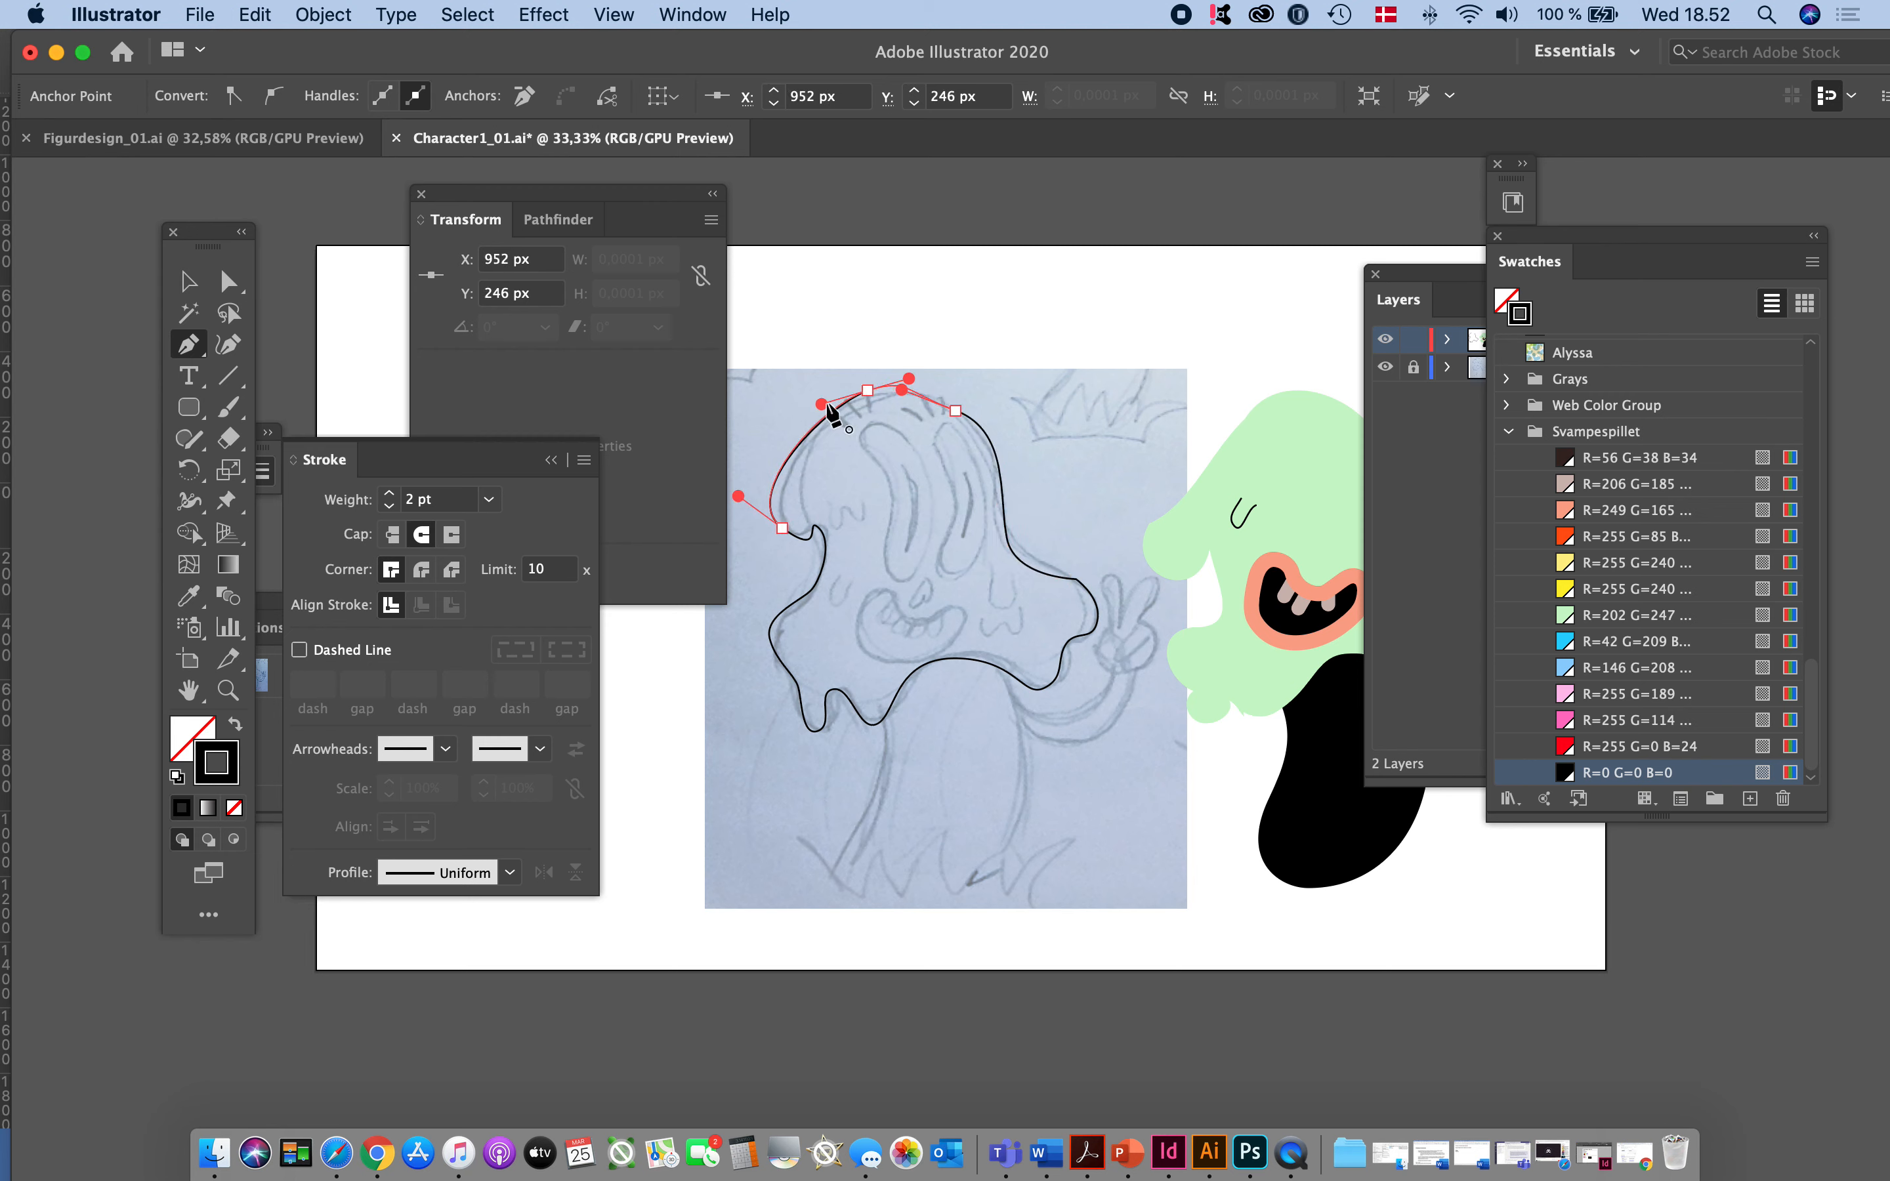
- Fill the traced head with the light green Svampespillet swatch (R=202 G=247), remove its stroke, and deselect it
left_click(235, 725)
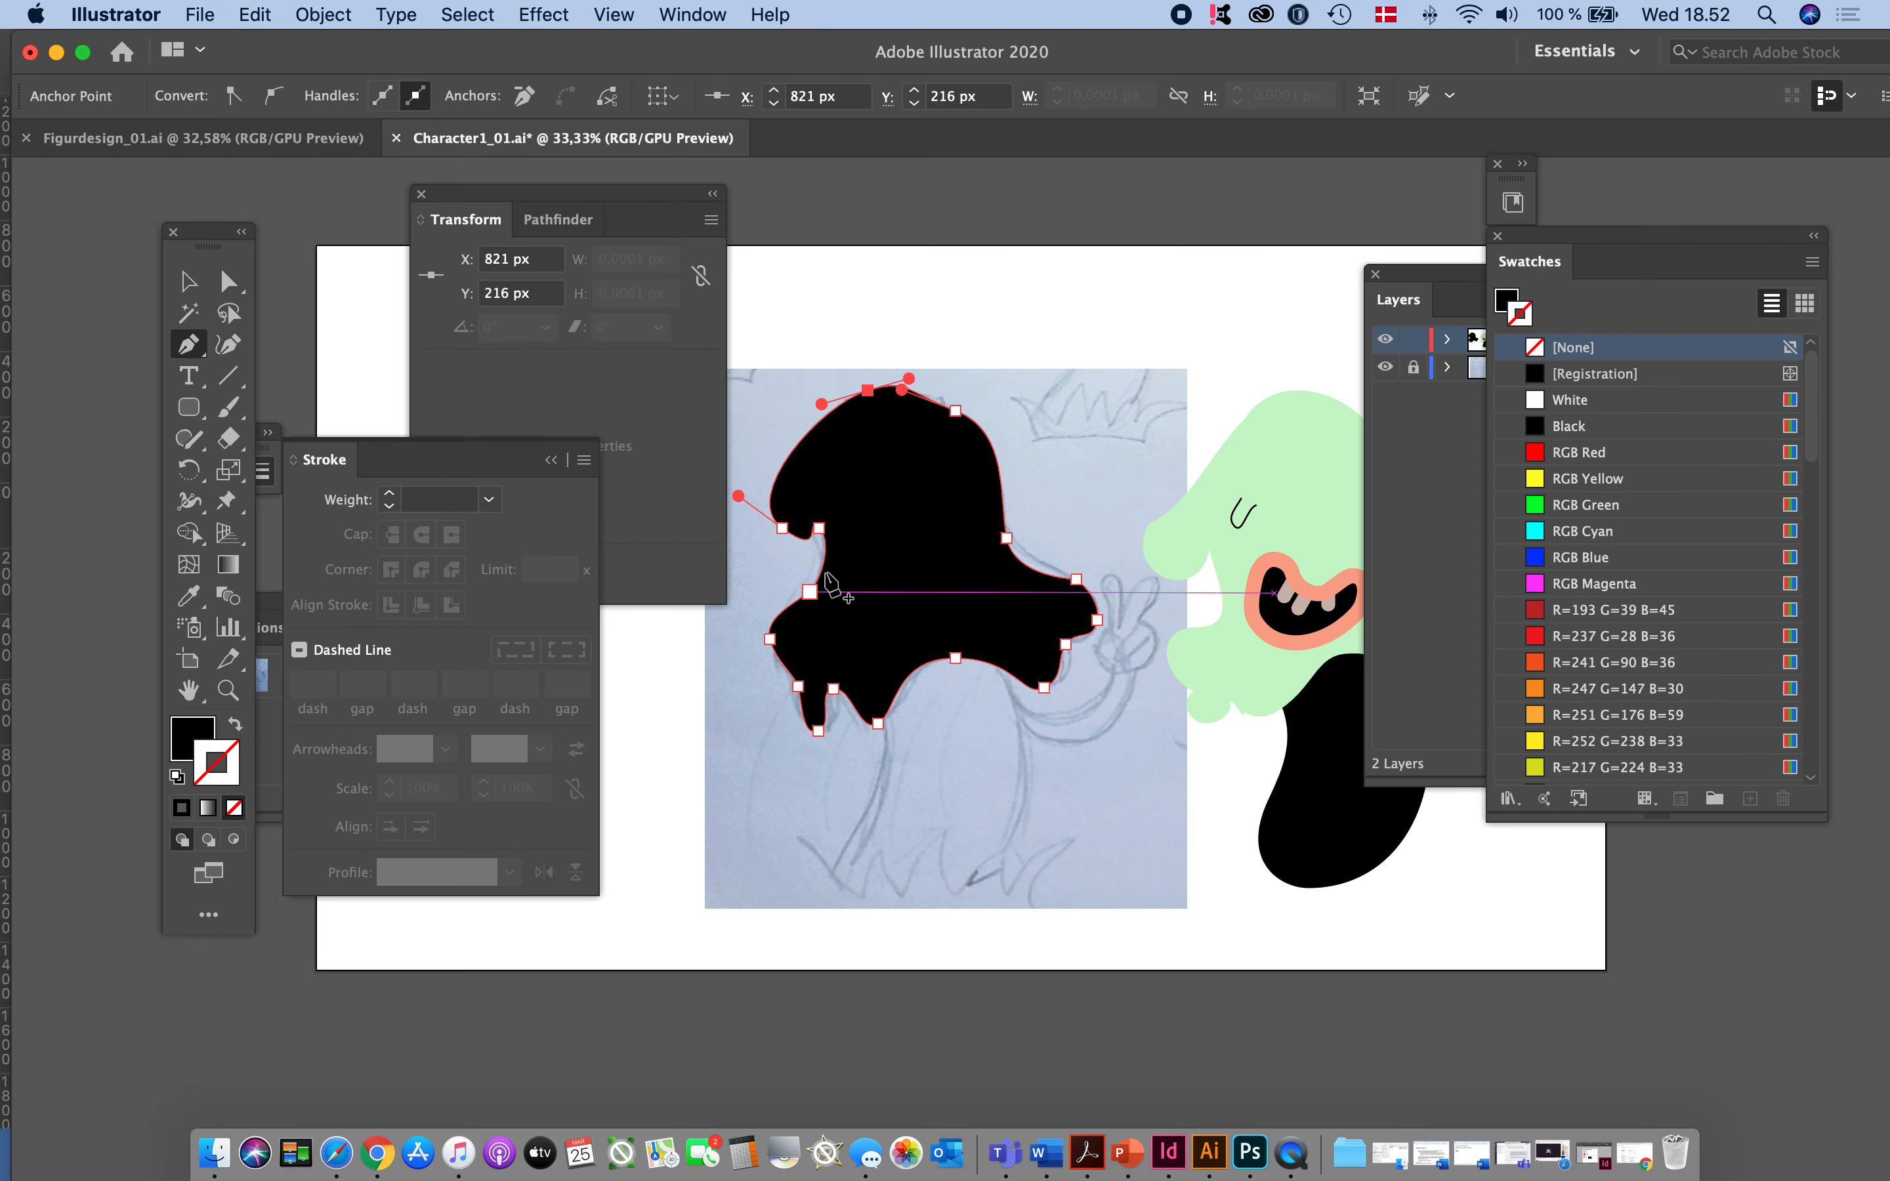
scroll(1574, 537, "down", 5)
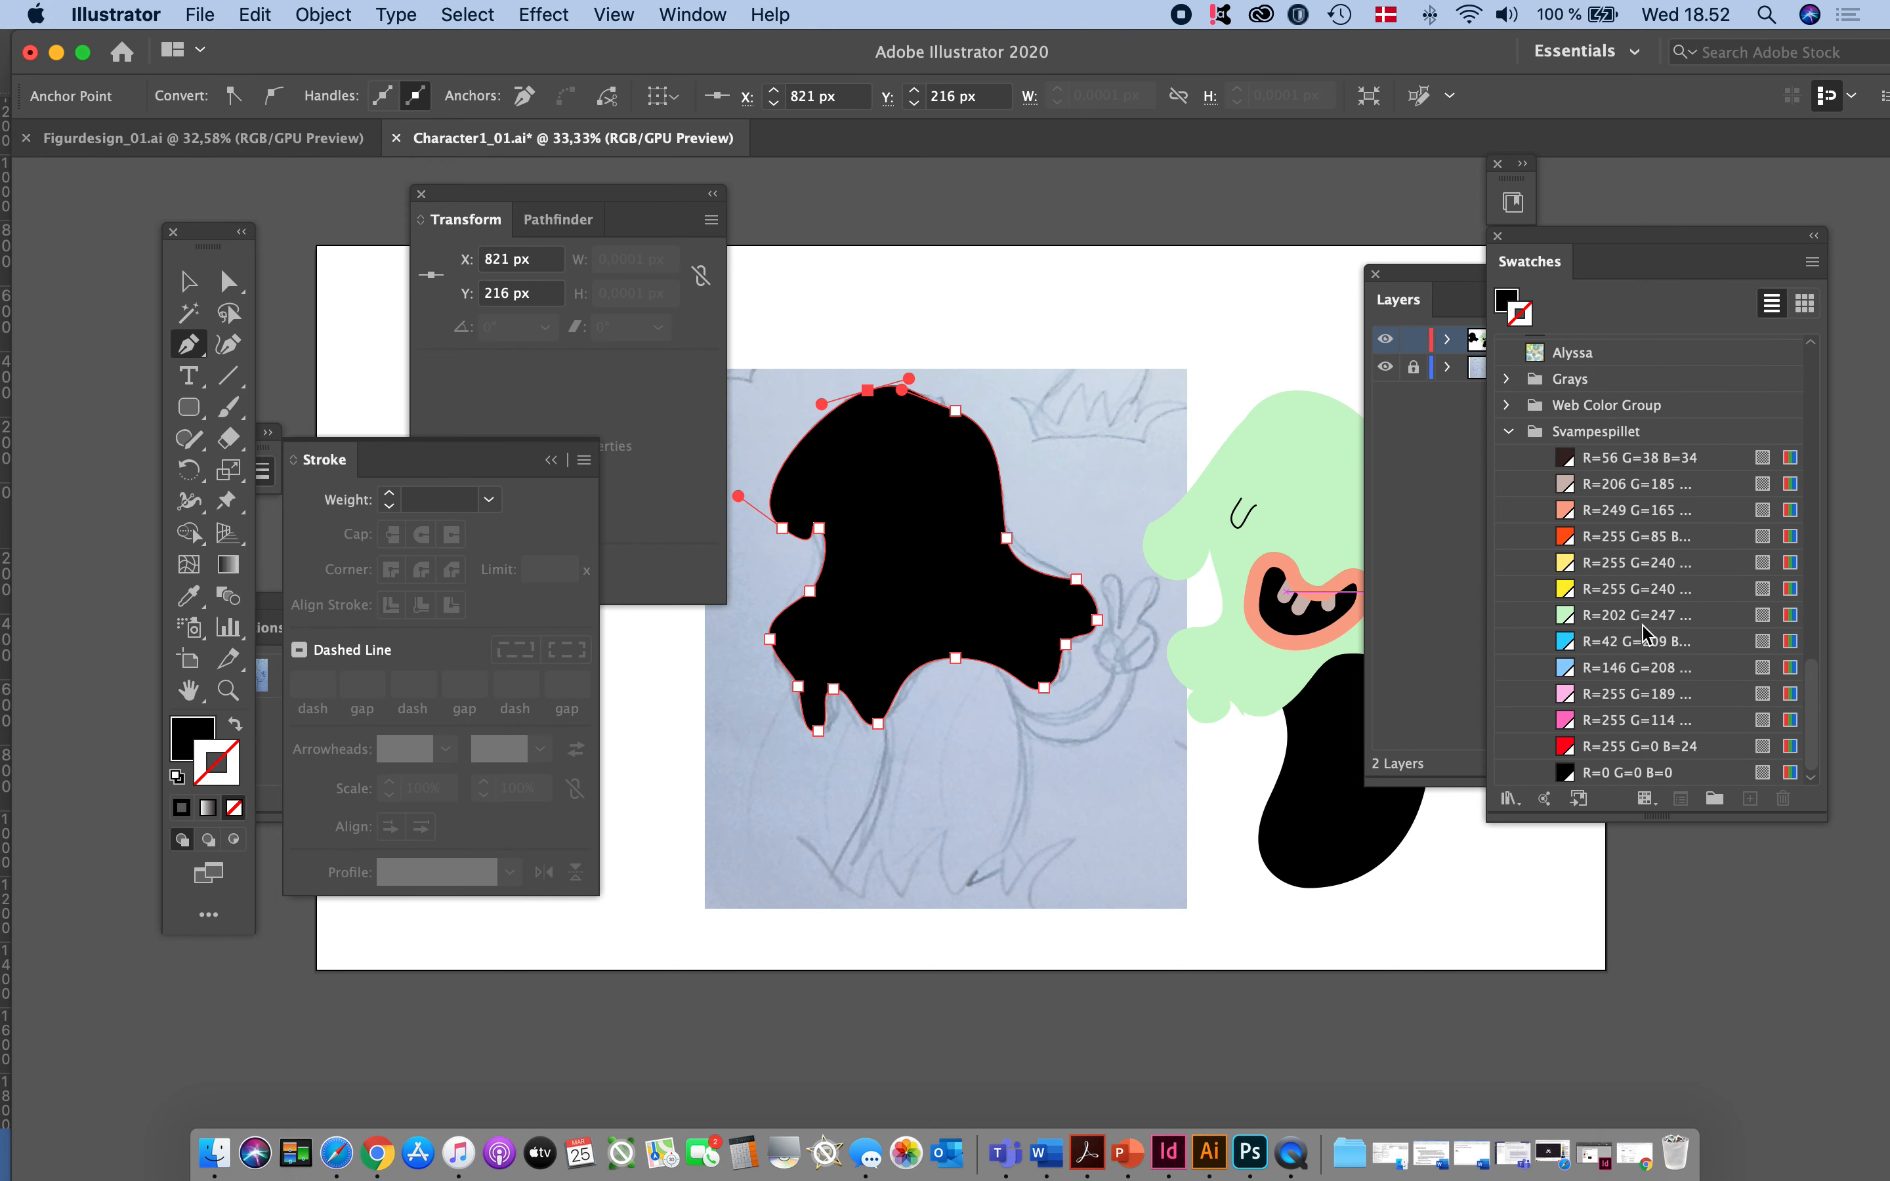
left_click(1541, 619)
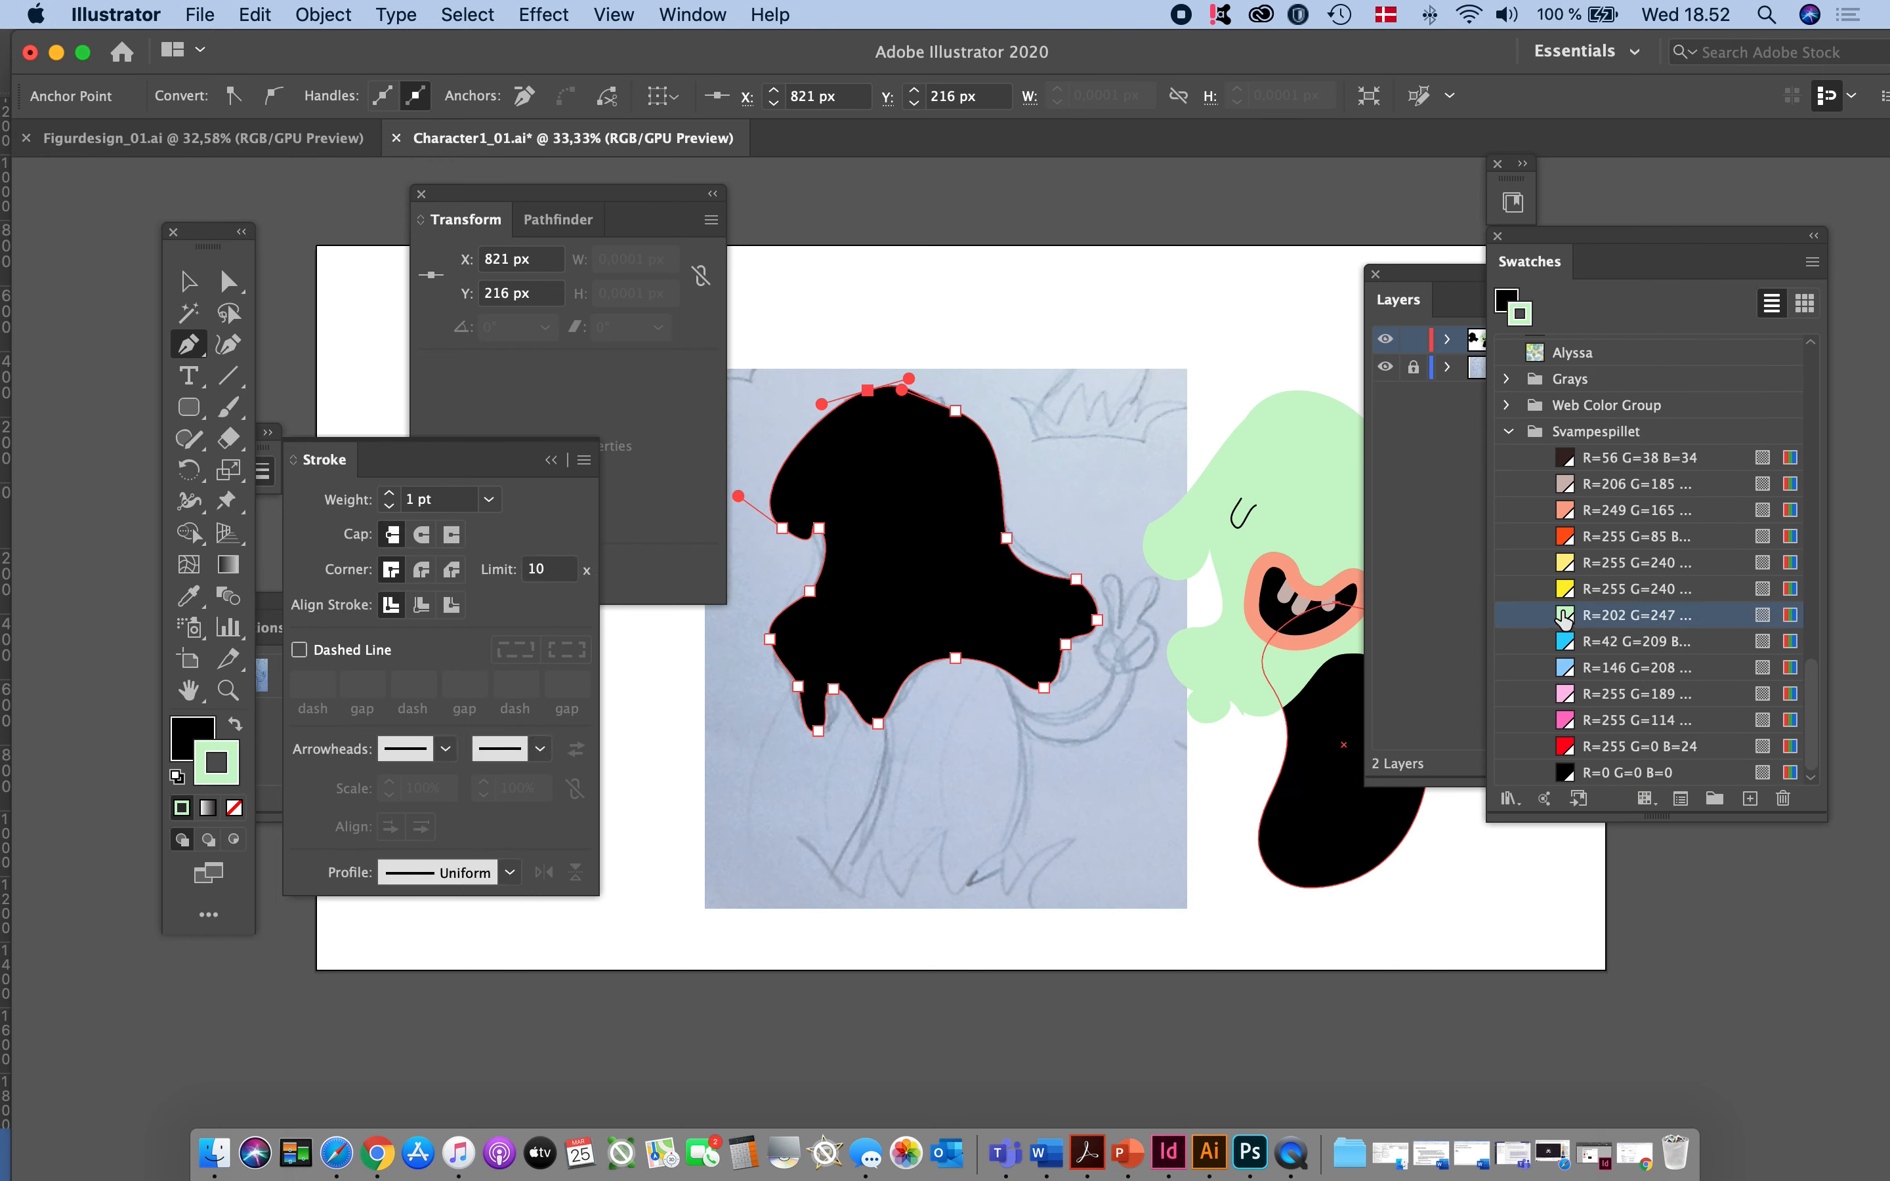
left_click(235, 725)
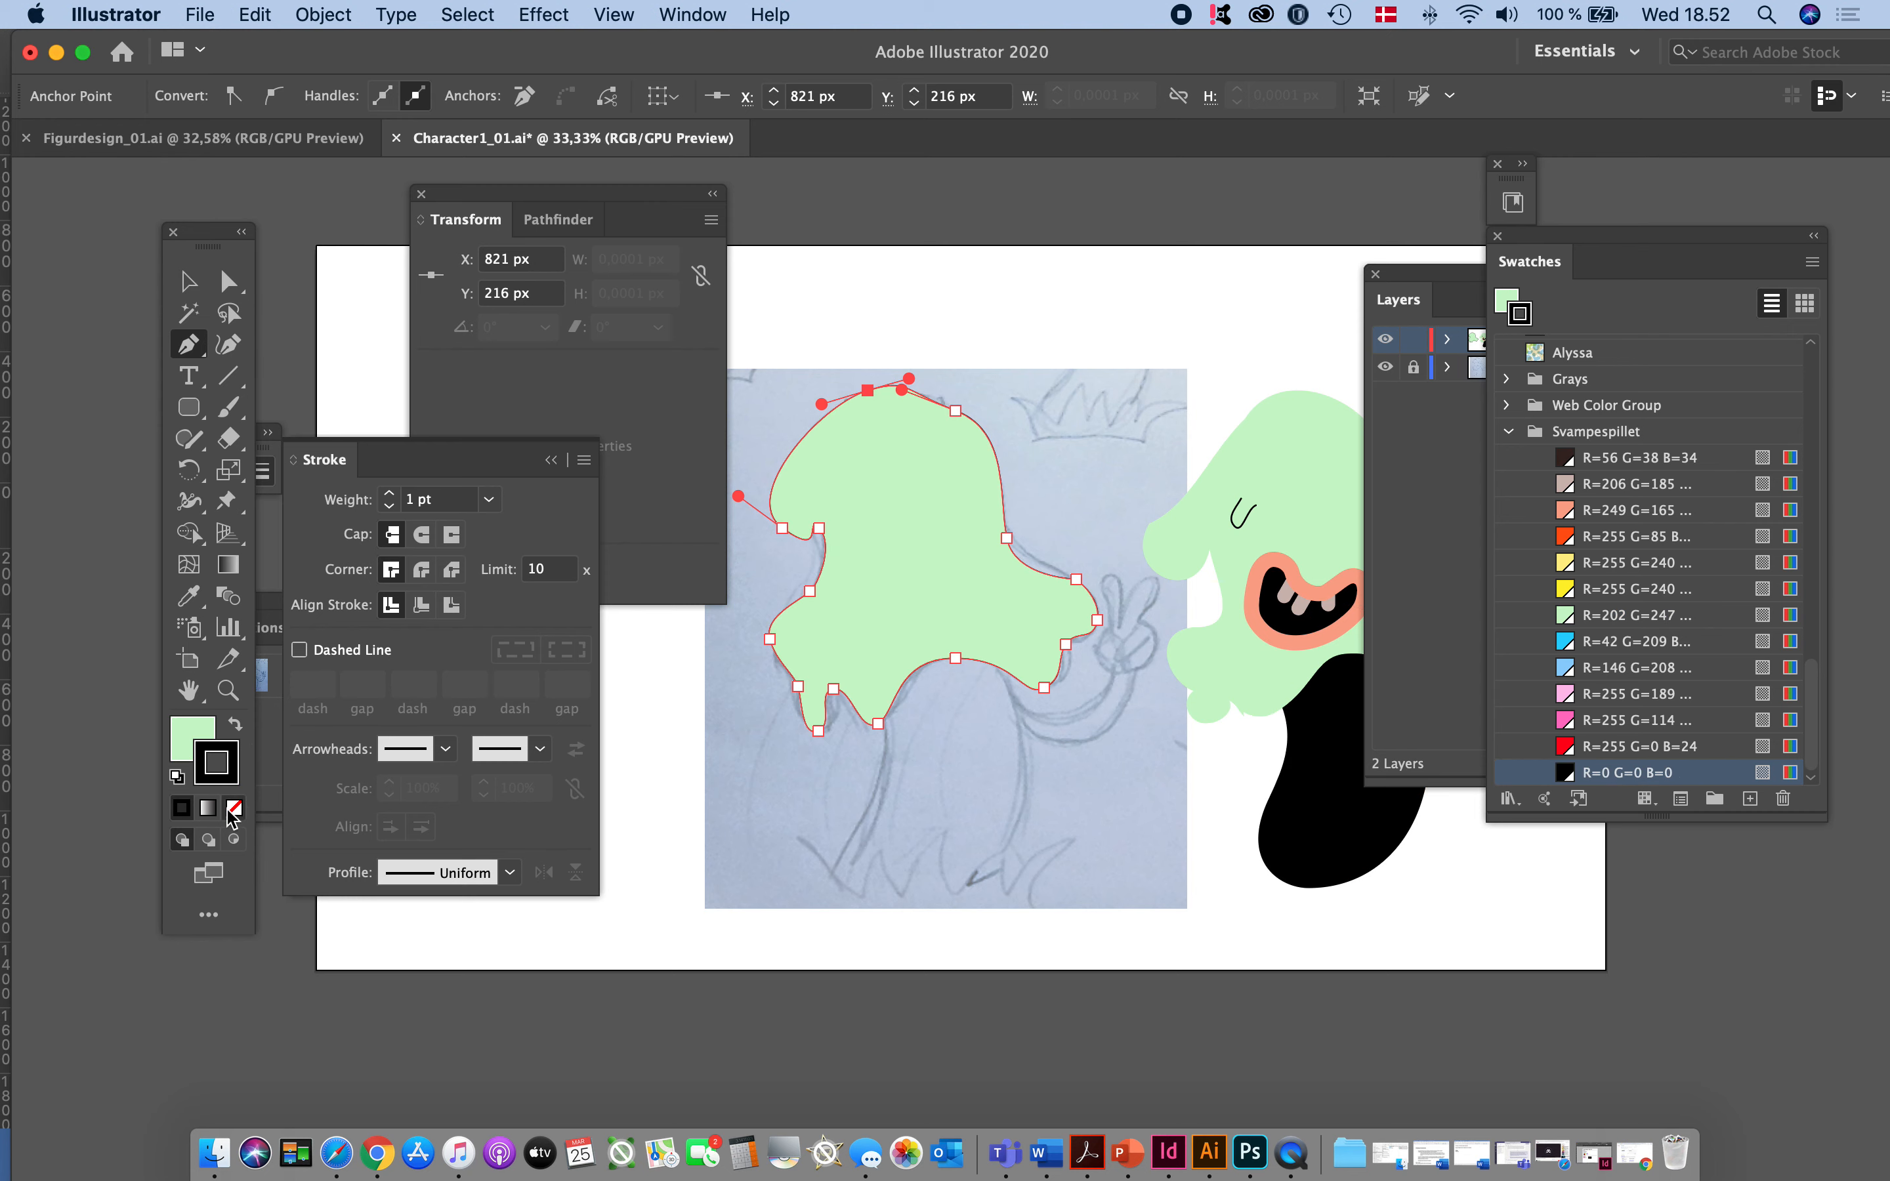
left_click(233, 808)
left_click(188, 282)
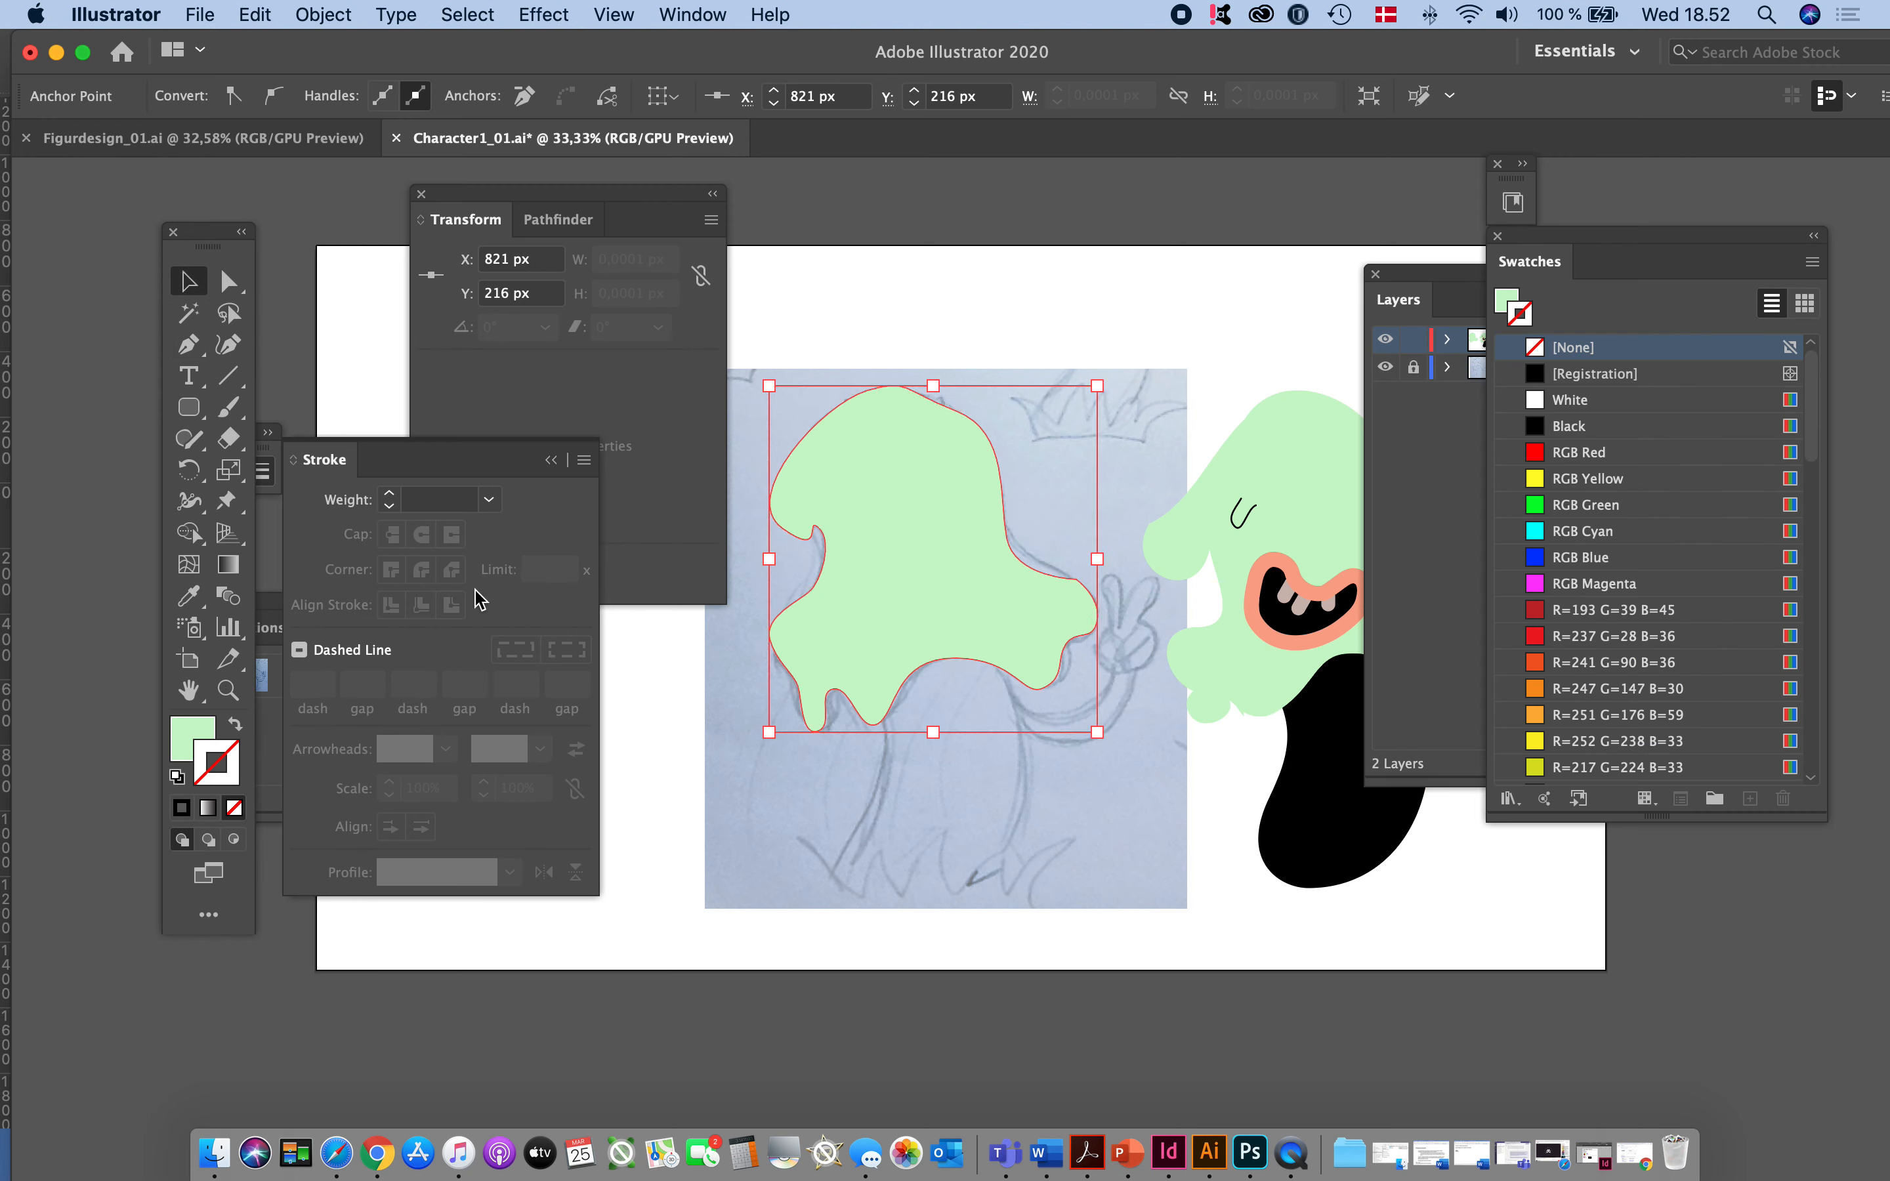
left_click(902, 811)
- Simplify the path of the traced green head to 15 points and deselect it
scroll(1004, 725, "right", 2)
scroll(1004, 725, "right", 3)
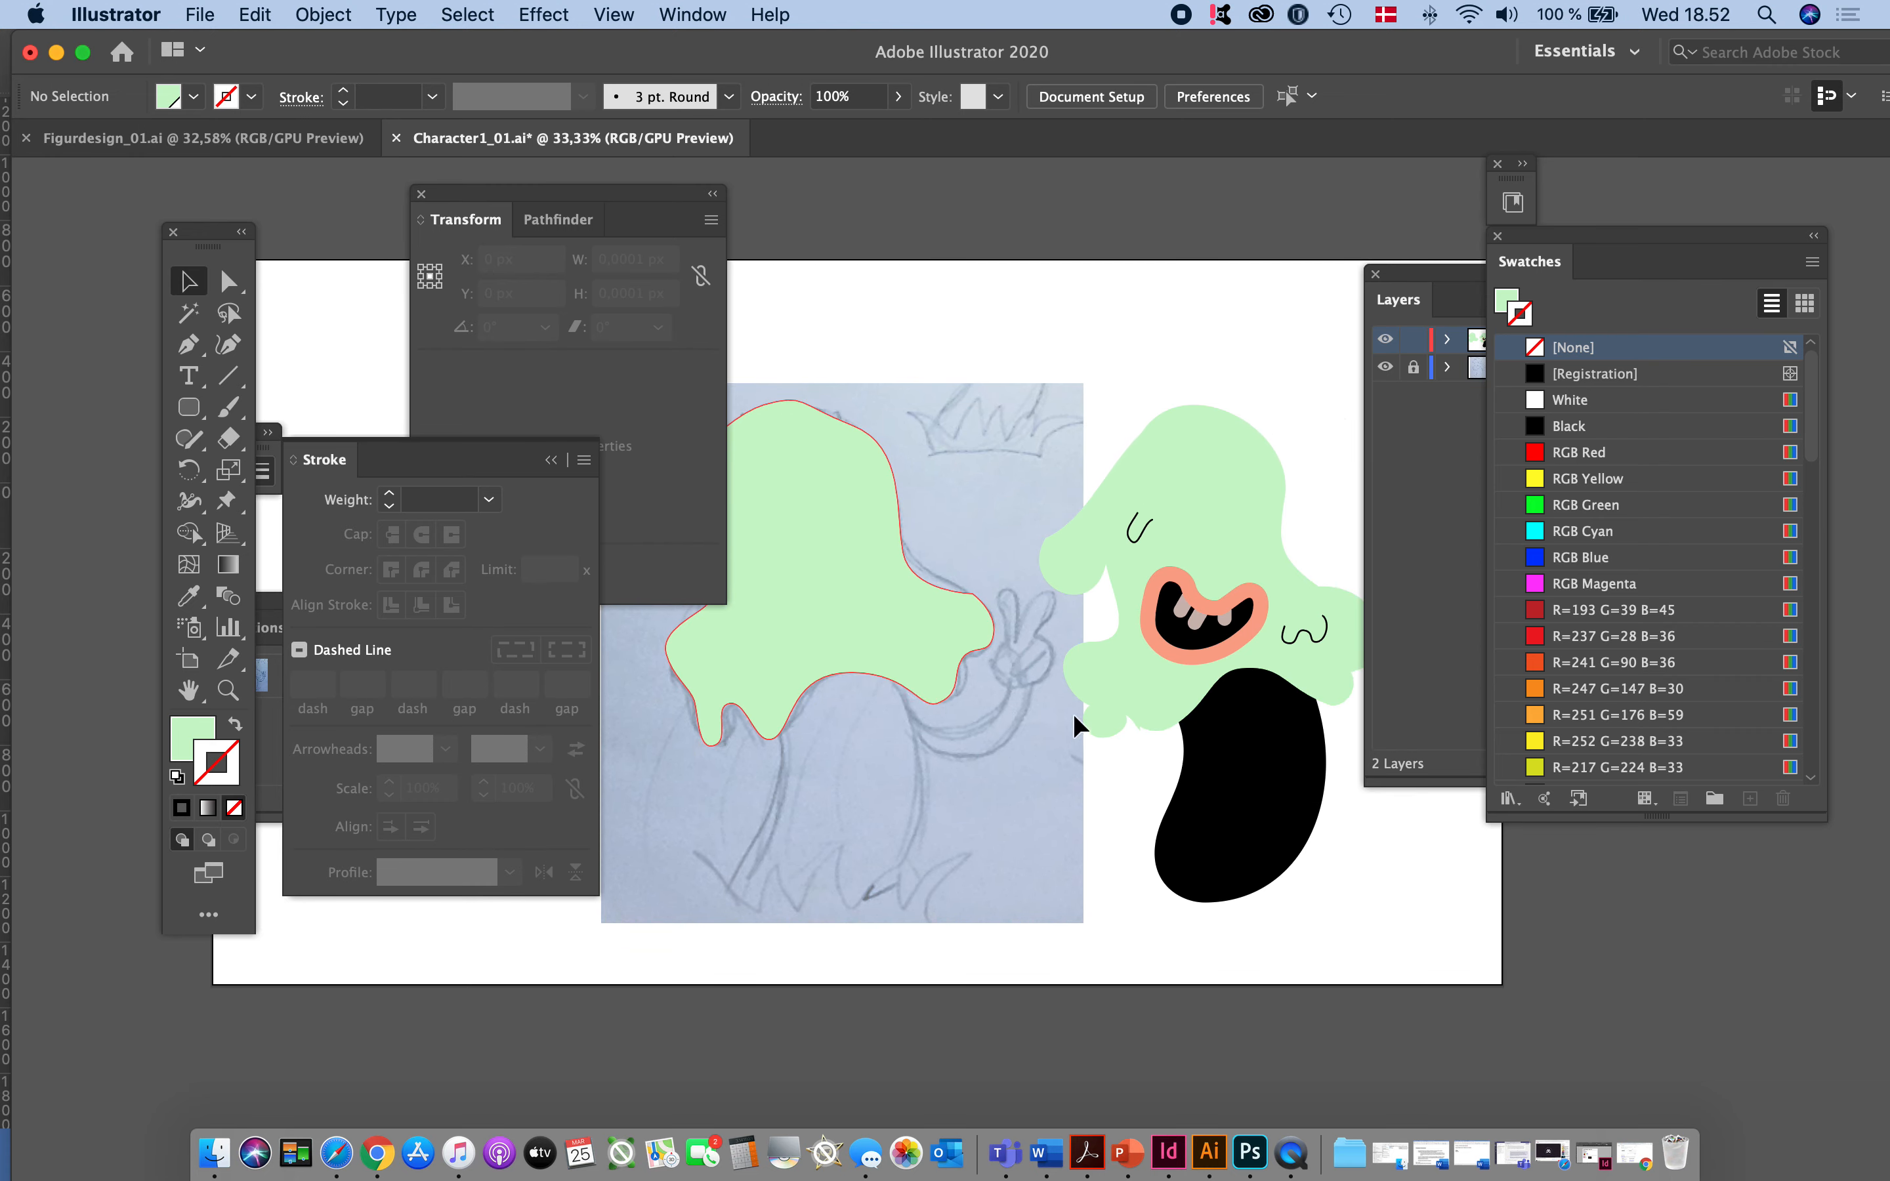
scroll(1073, 713, "right", 3)
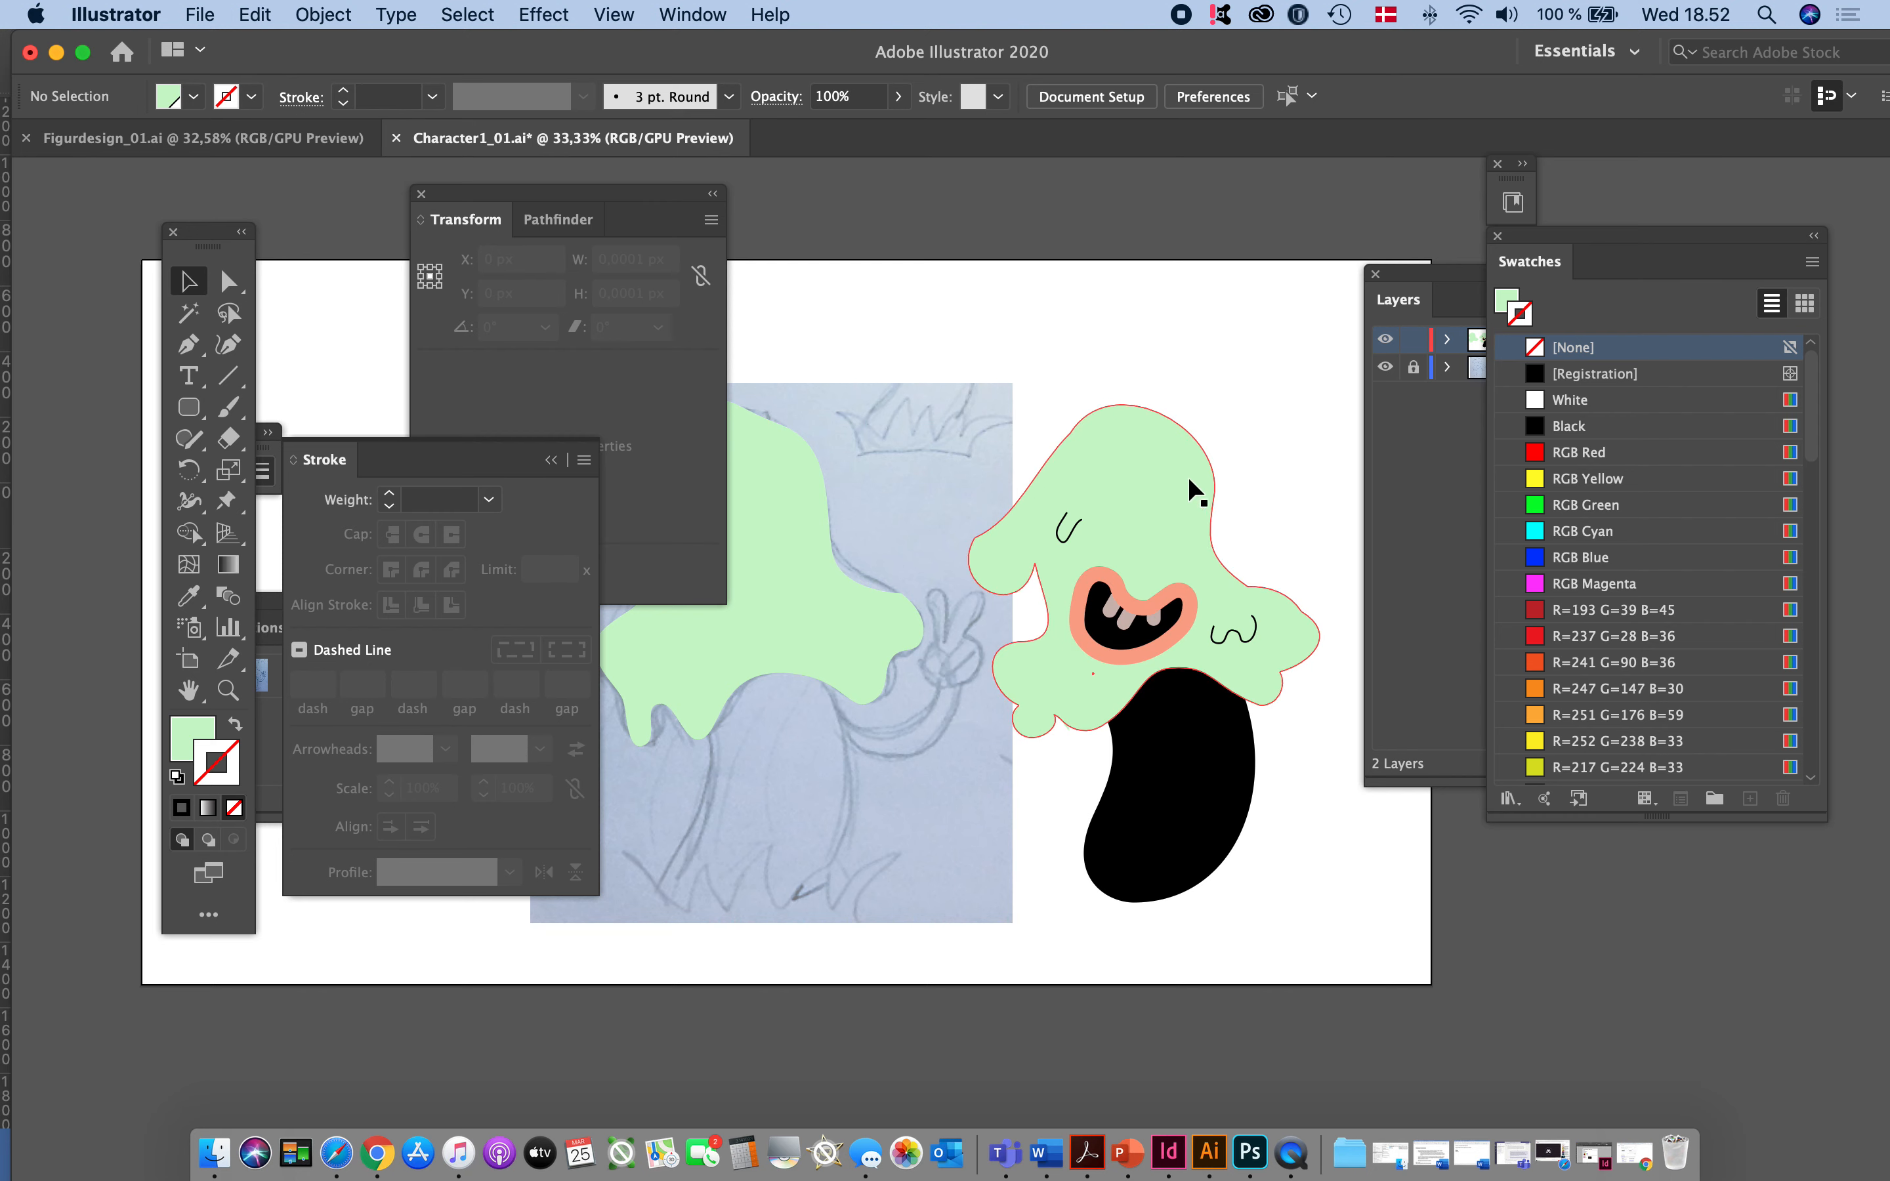
left_click(773, 636)
scroll(865, 697, "left", 5)
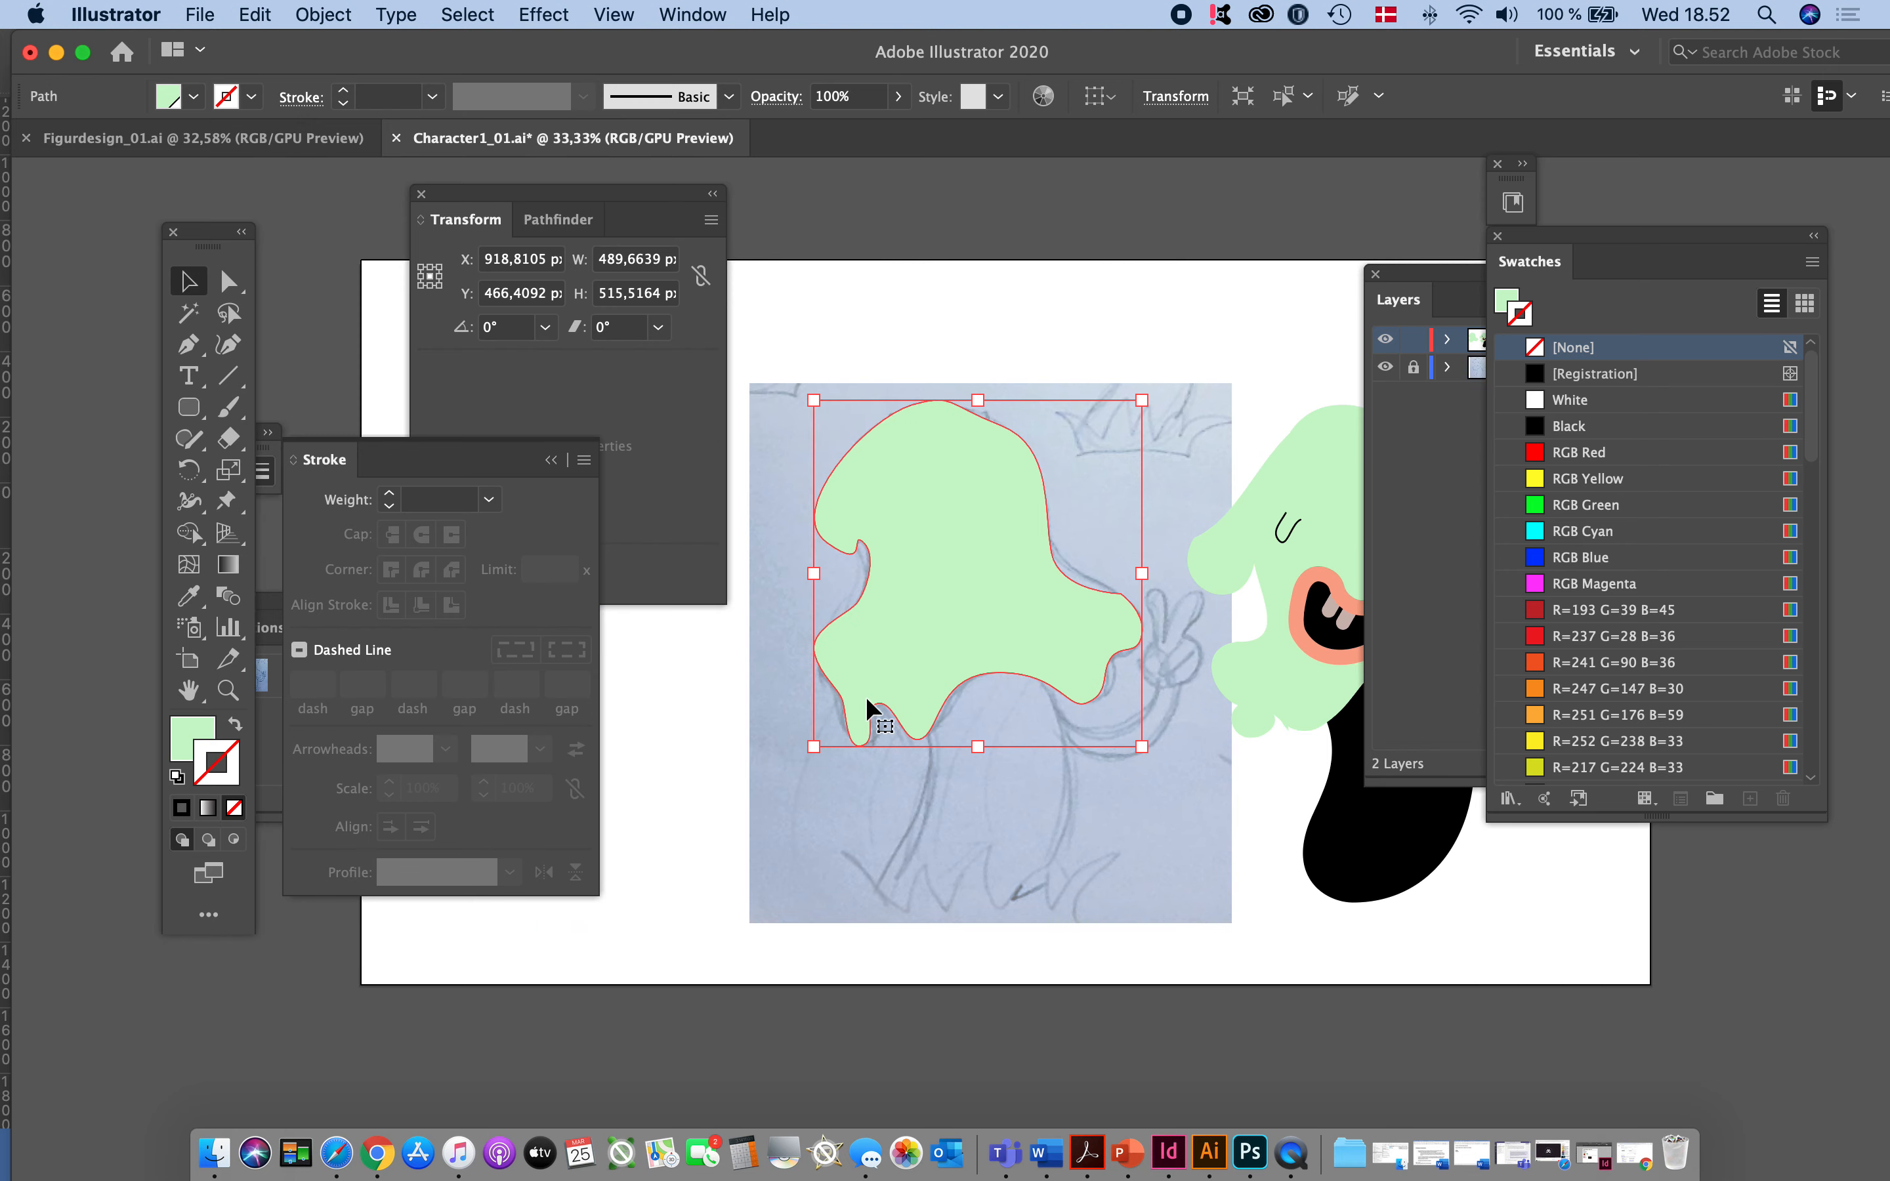
left_click(305, 14)
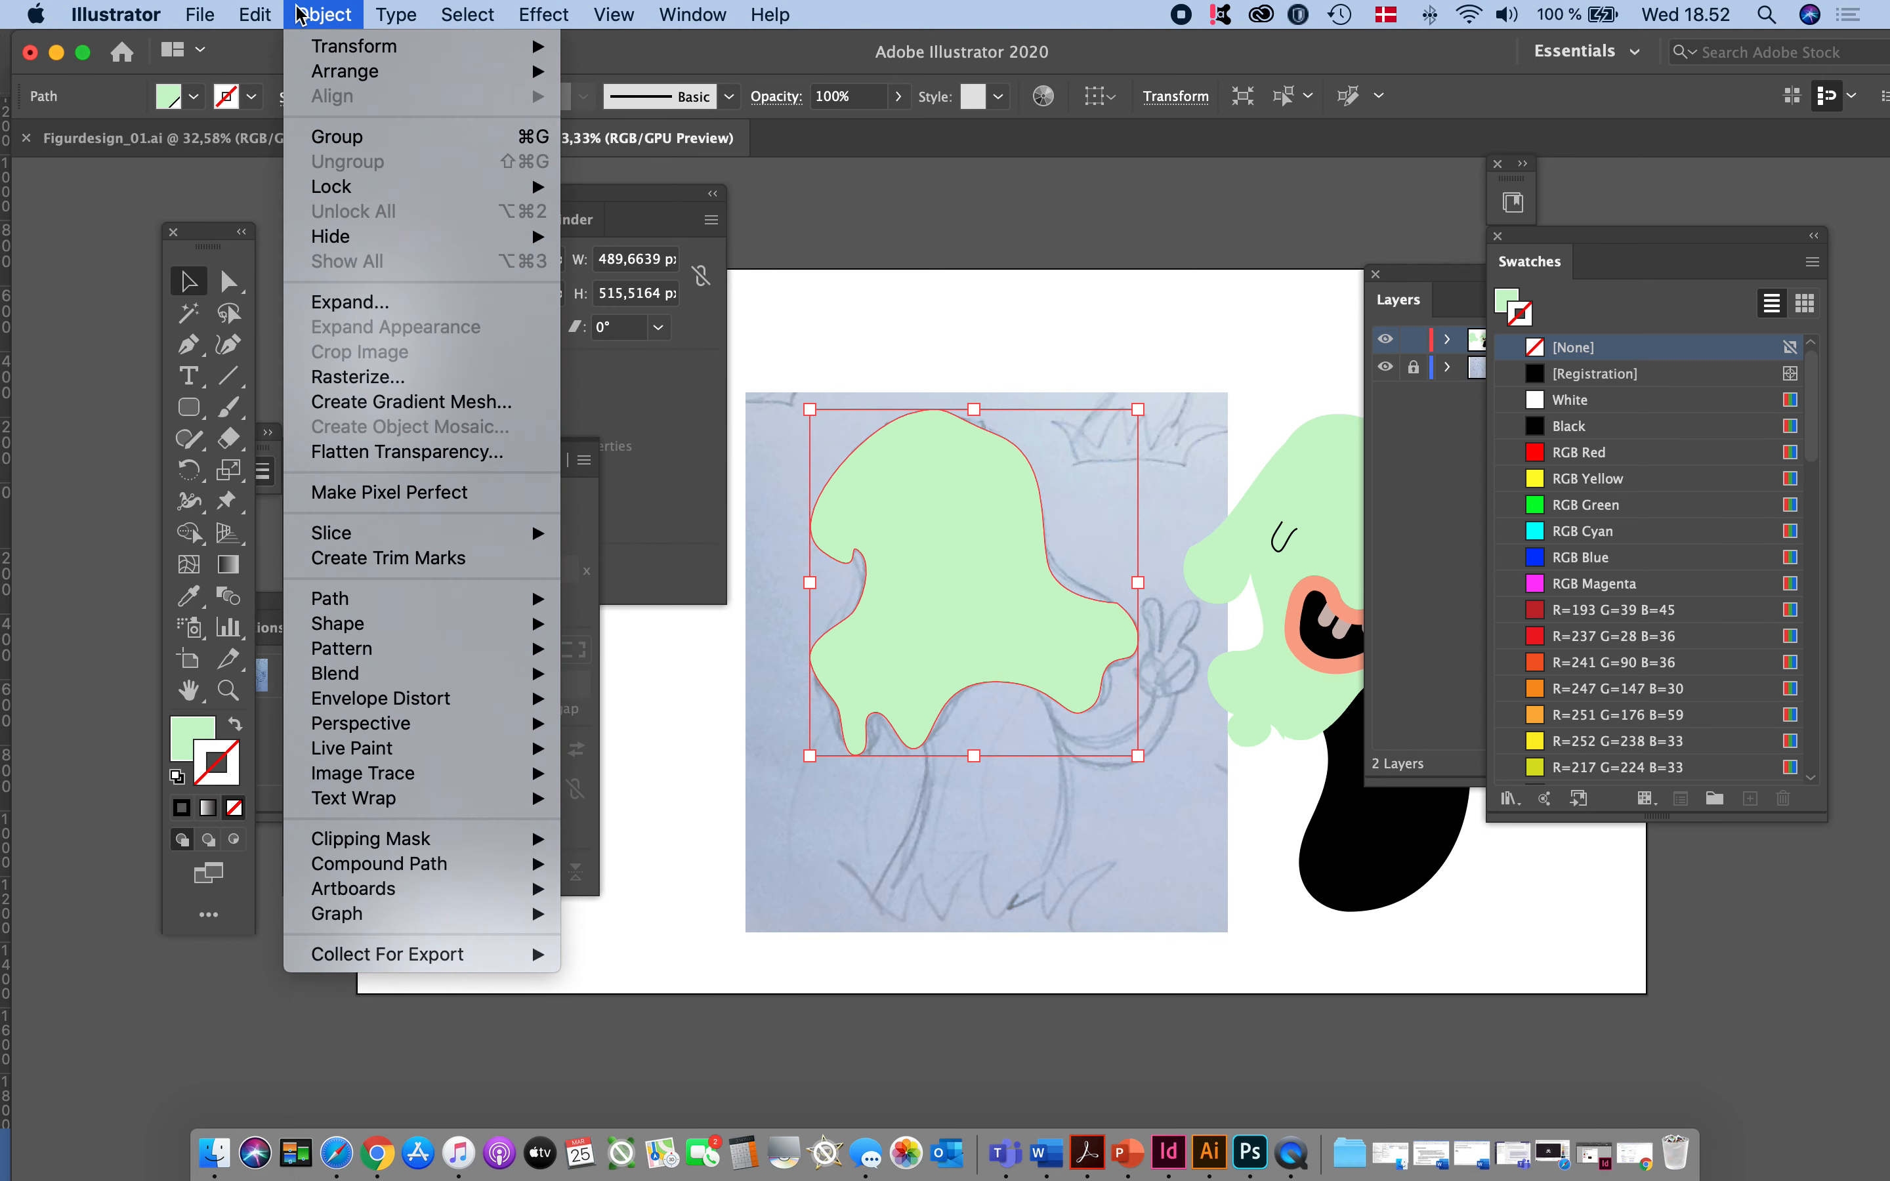
mouse_move(460, 599)
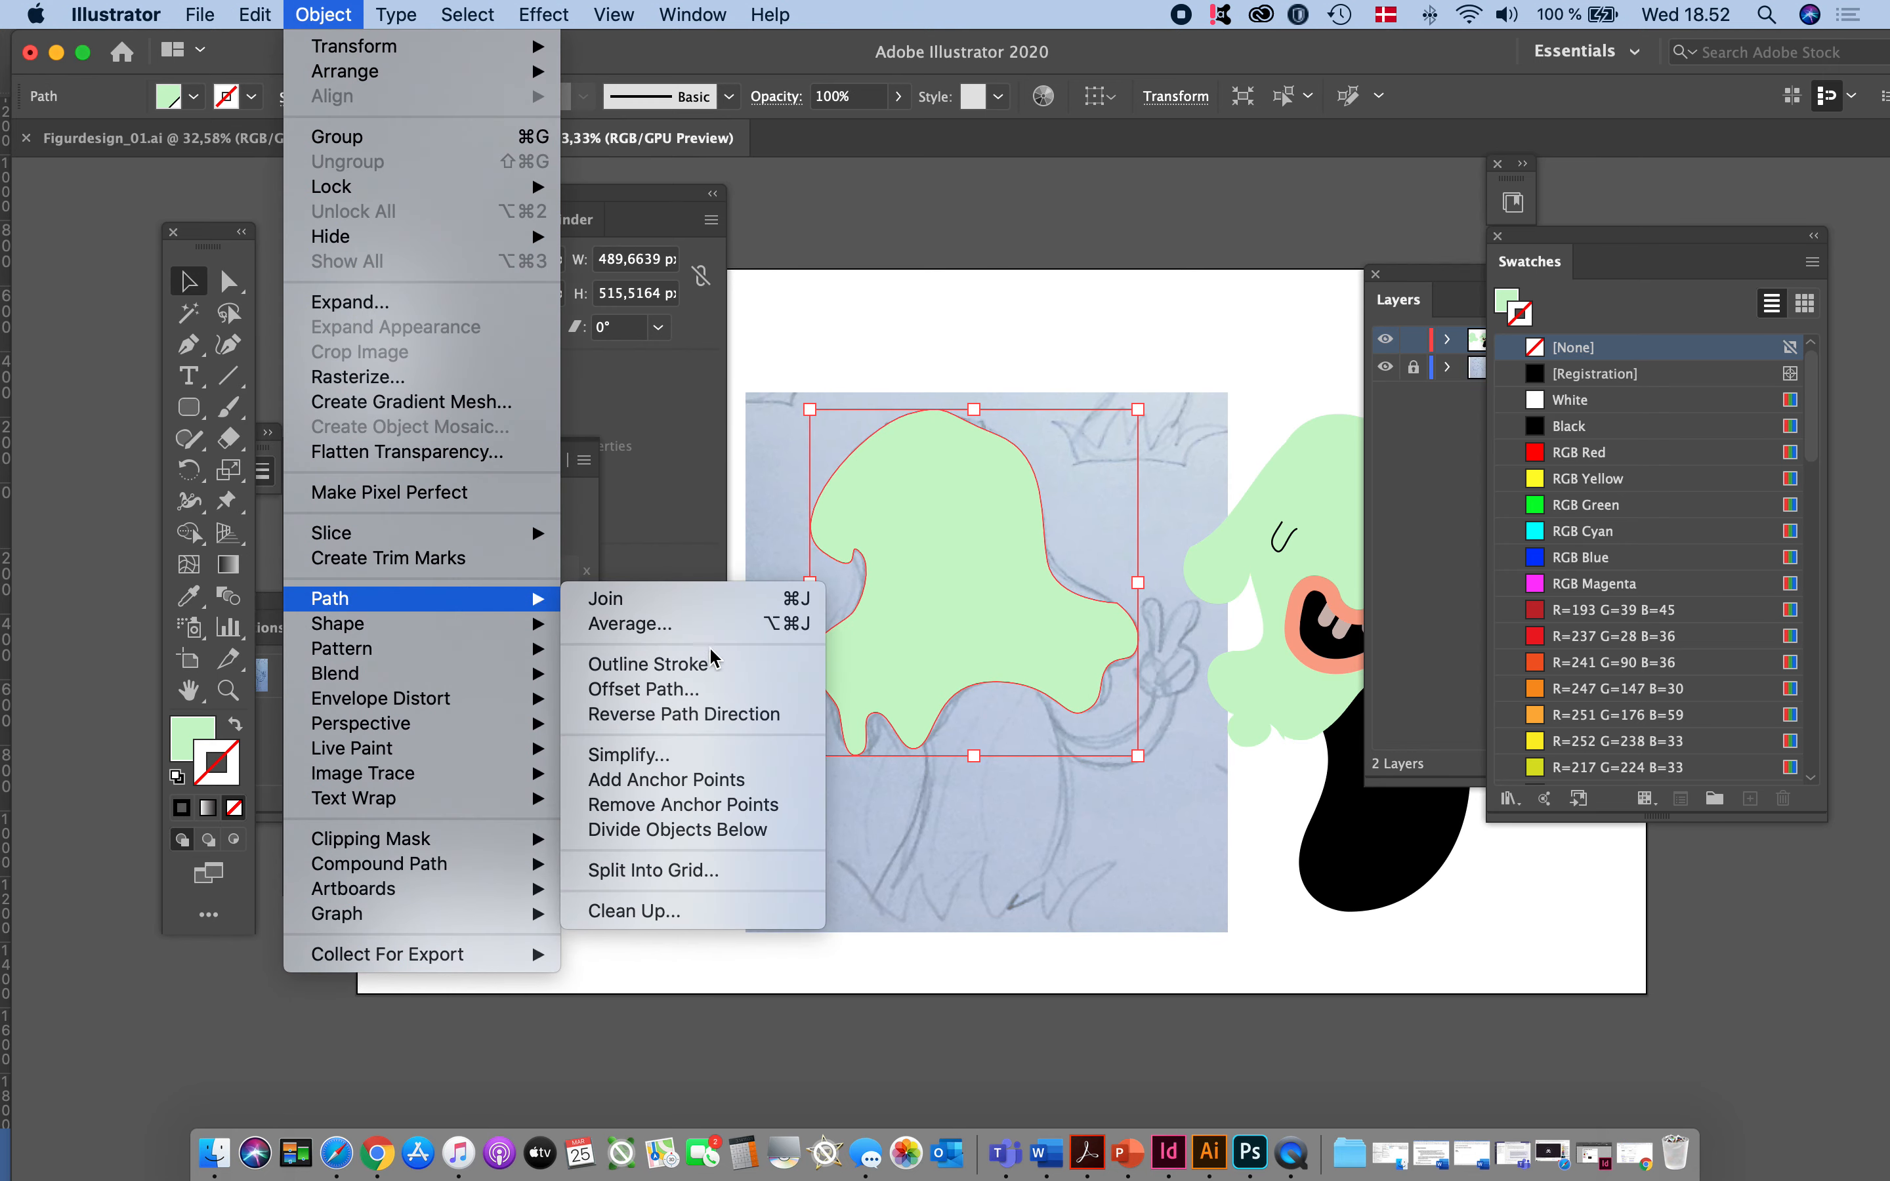
left_click(674, 756)
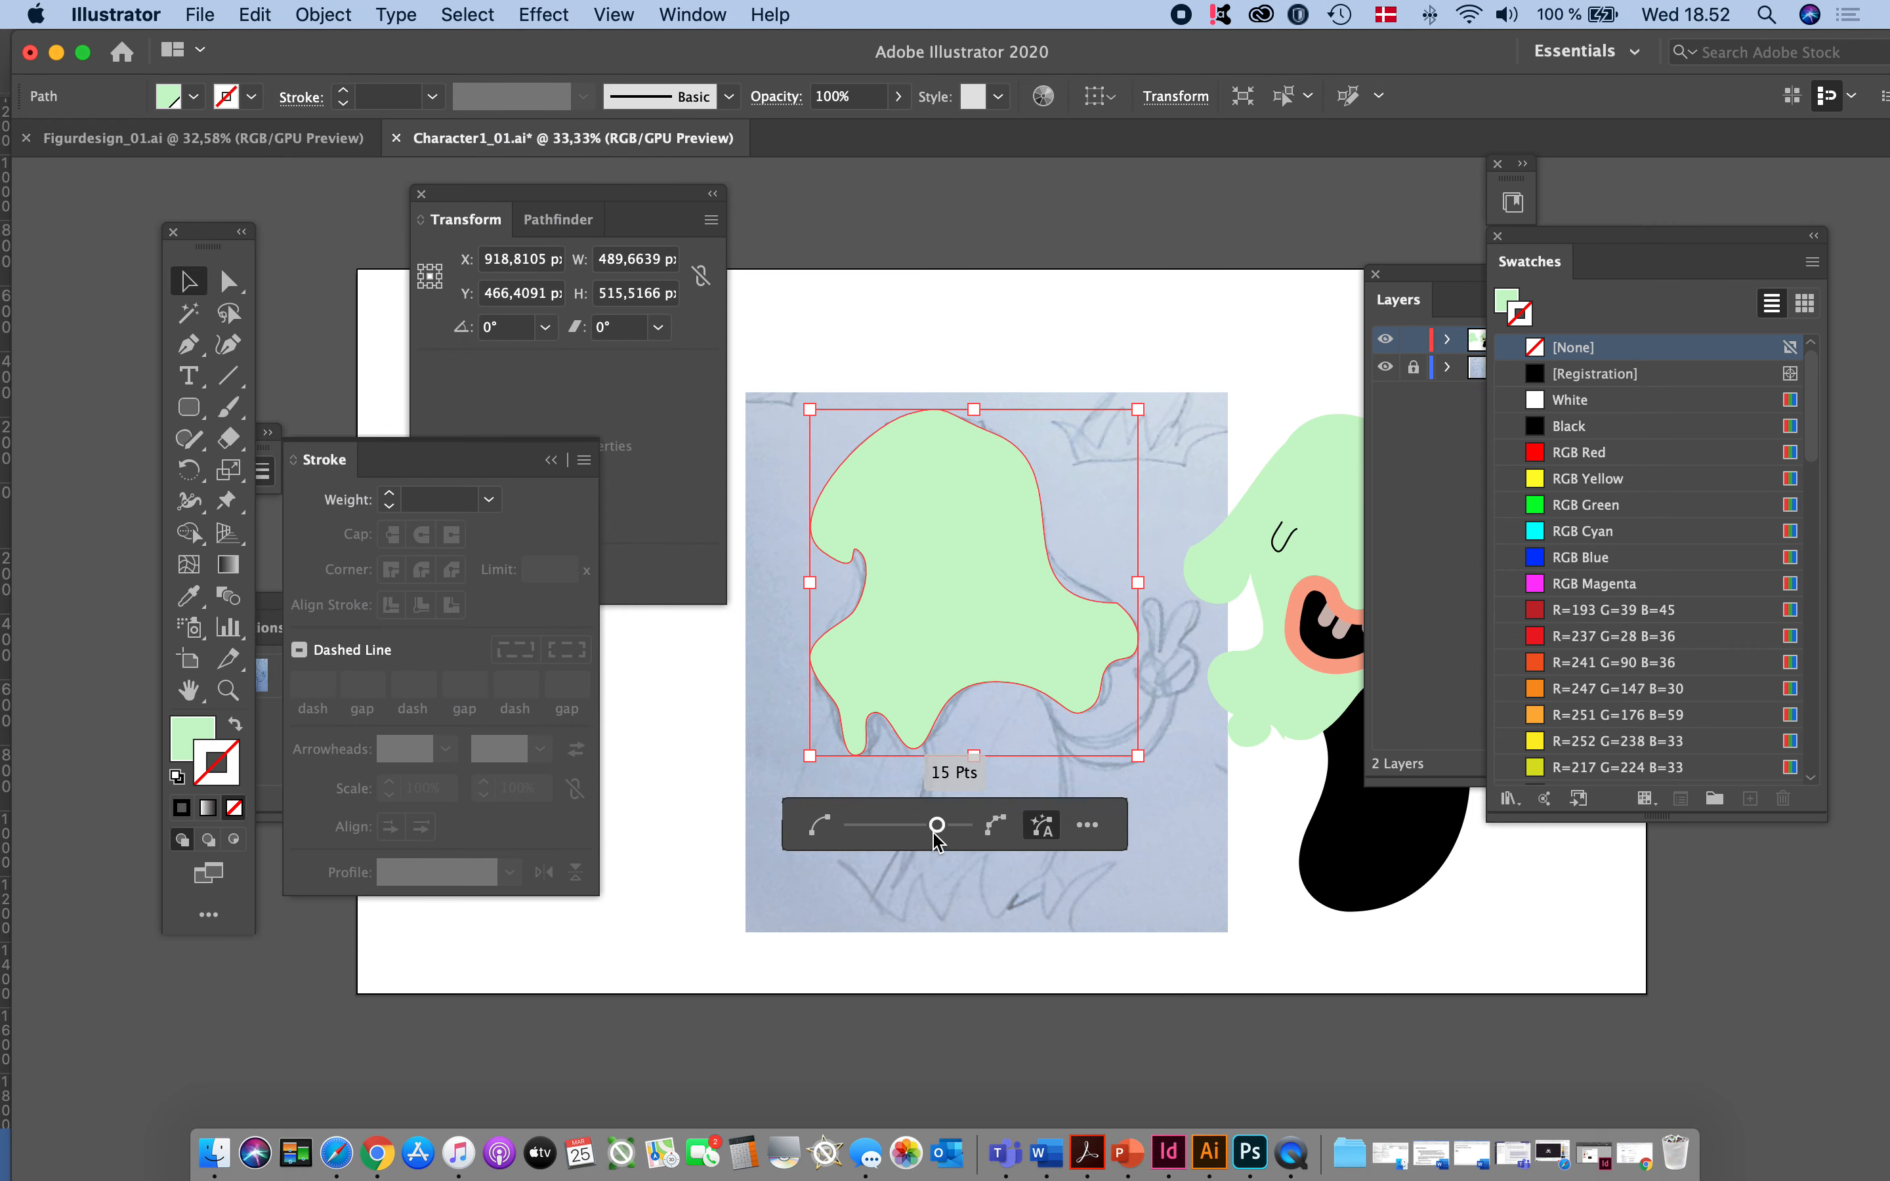
mouse_move(937, 825)
left_mouse_down()
mouse_move(860, 829)
mouse_move(930, 827)
left_mouse_up()
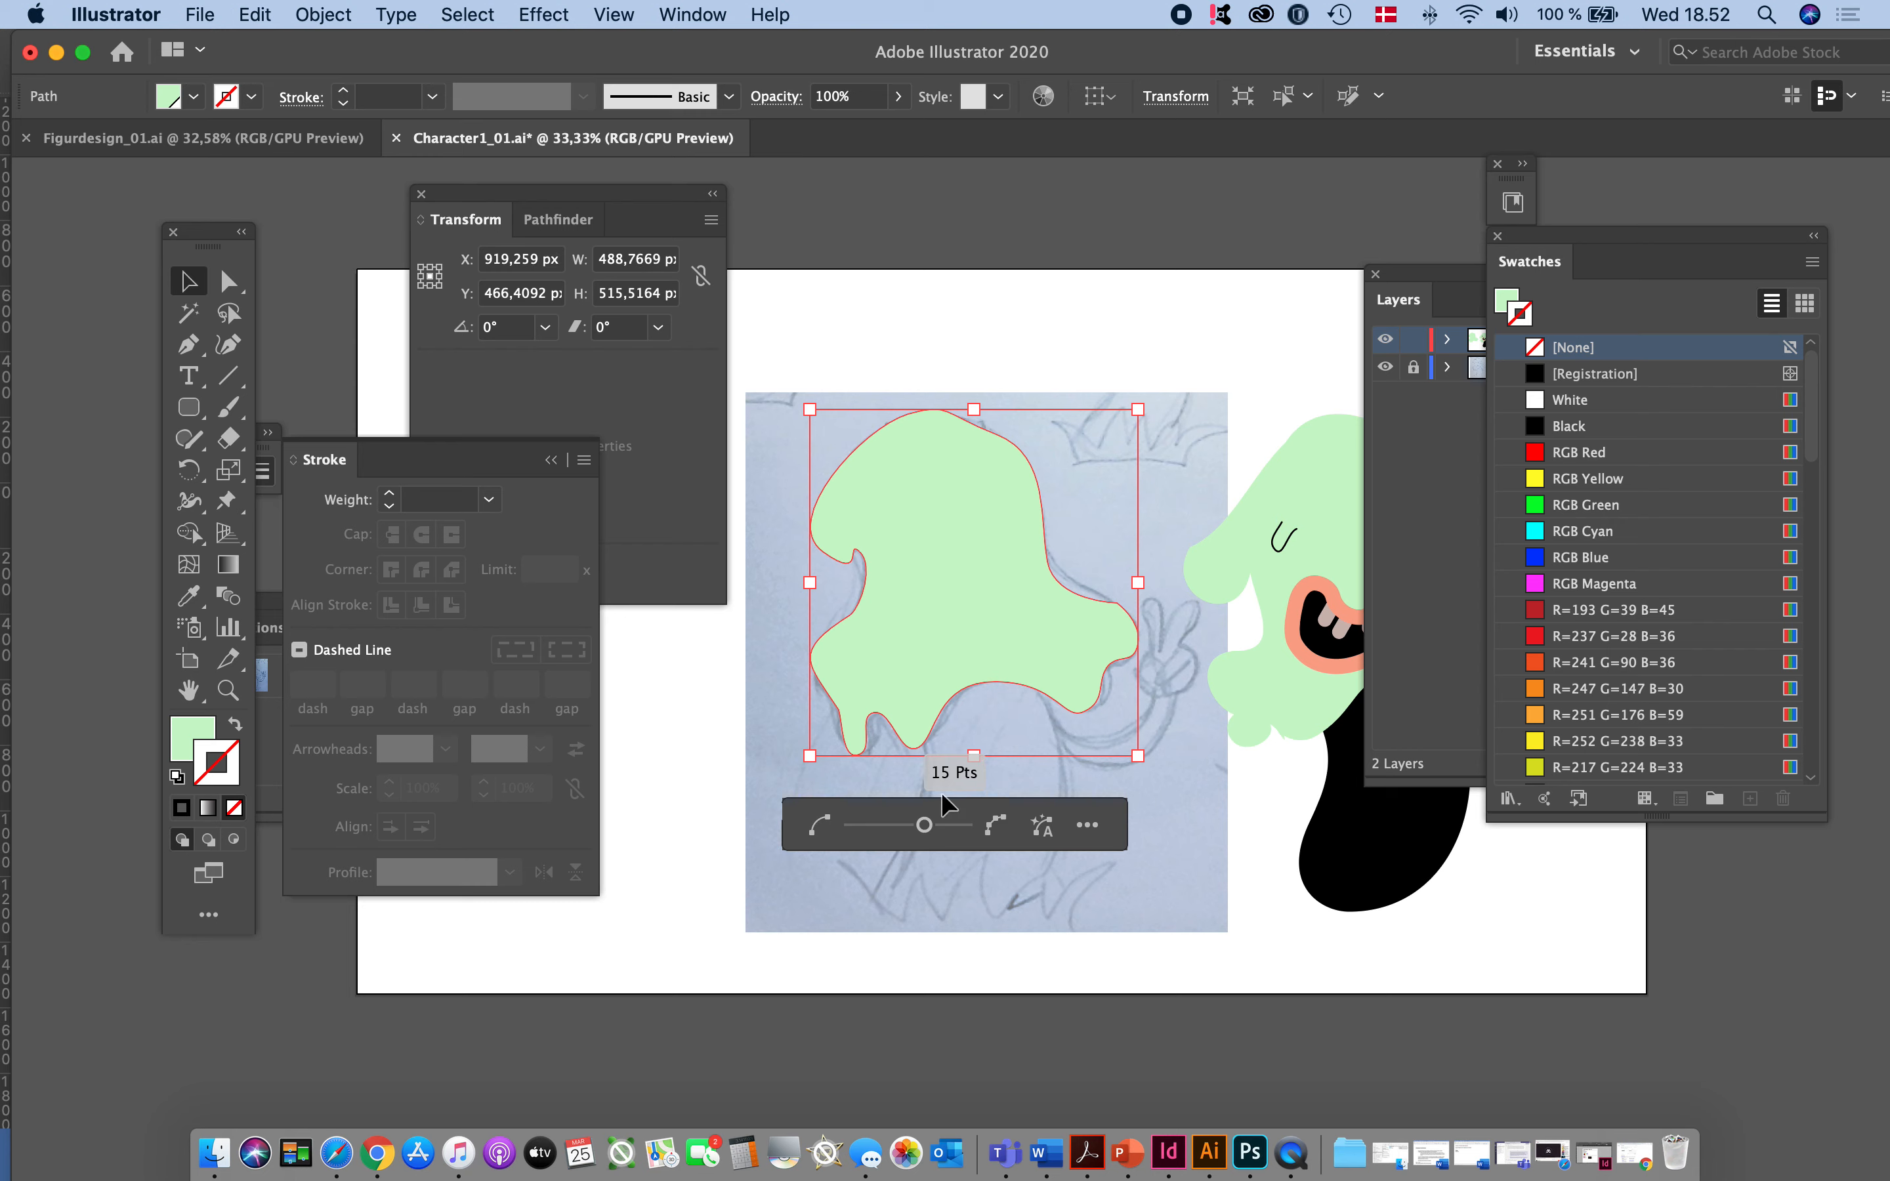
left_click(1197, 870)
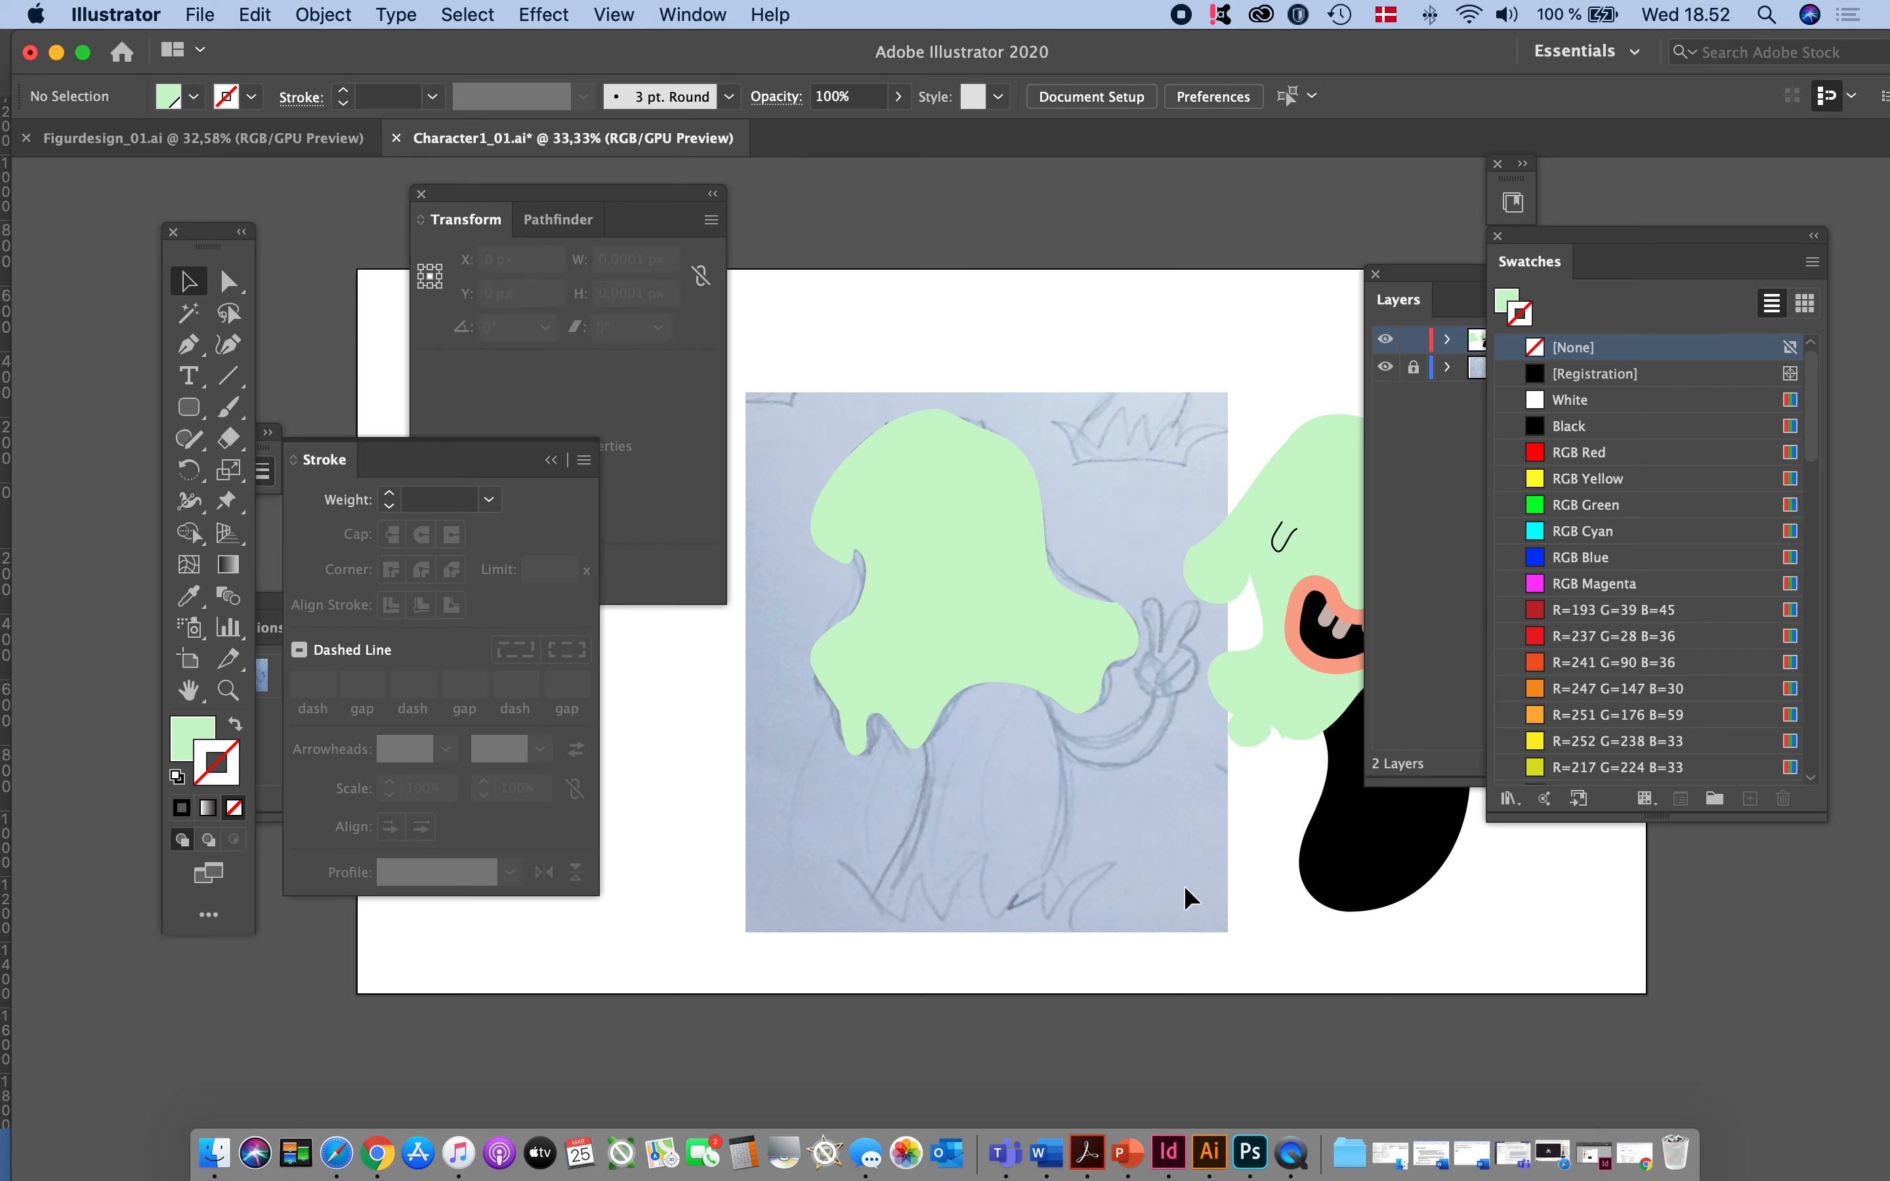
- Examine the traced green head on the sketch and compare it with the finished character beside it
left_click(1020, 587)
left_click(1007, 814)
key("super+minus")
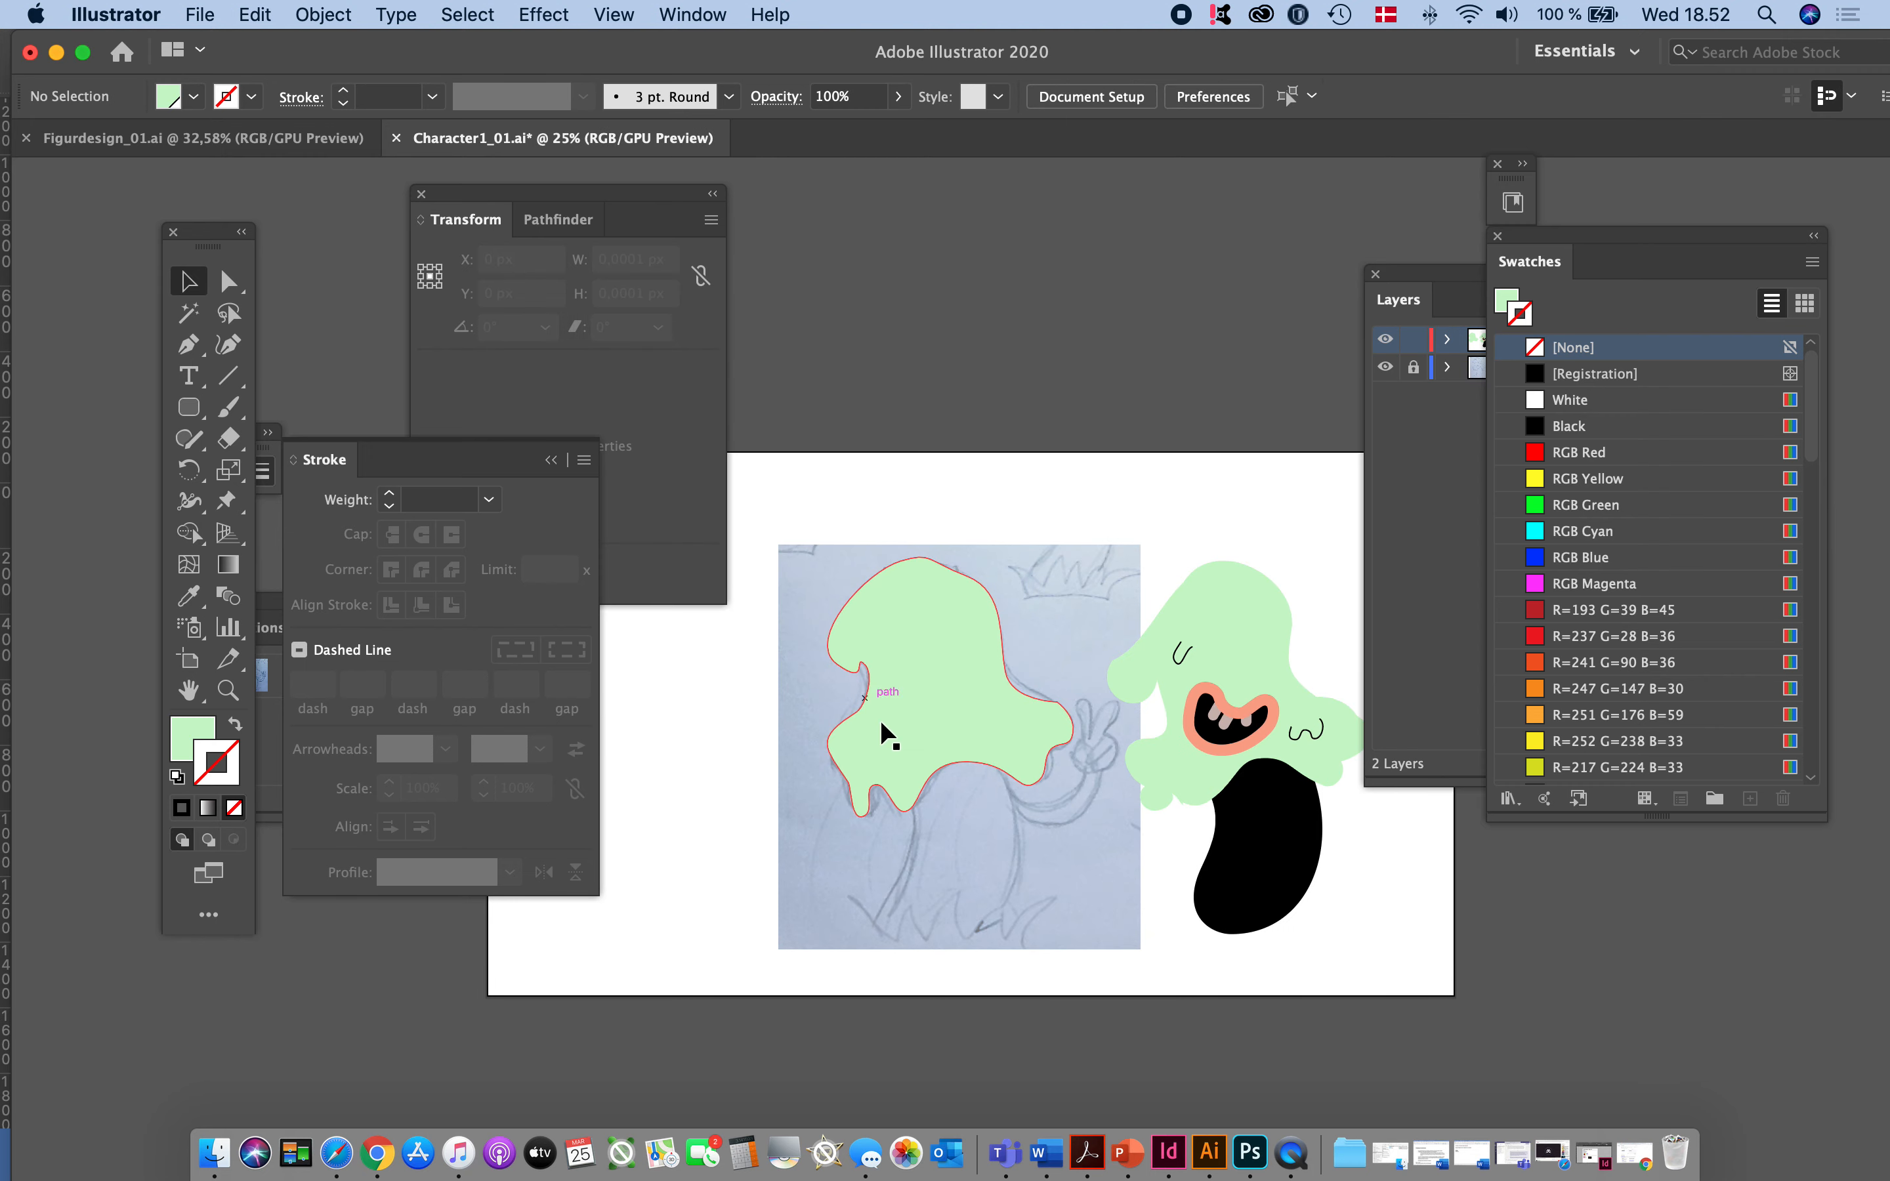
left_click_drag(1034, 881, 1080, 849)
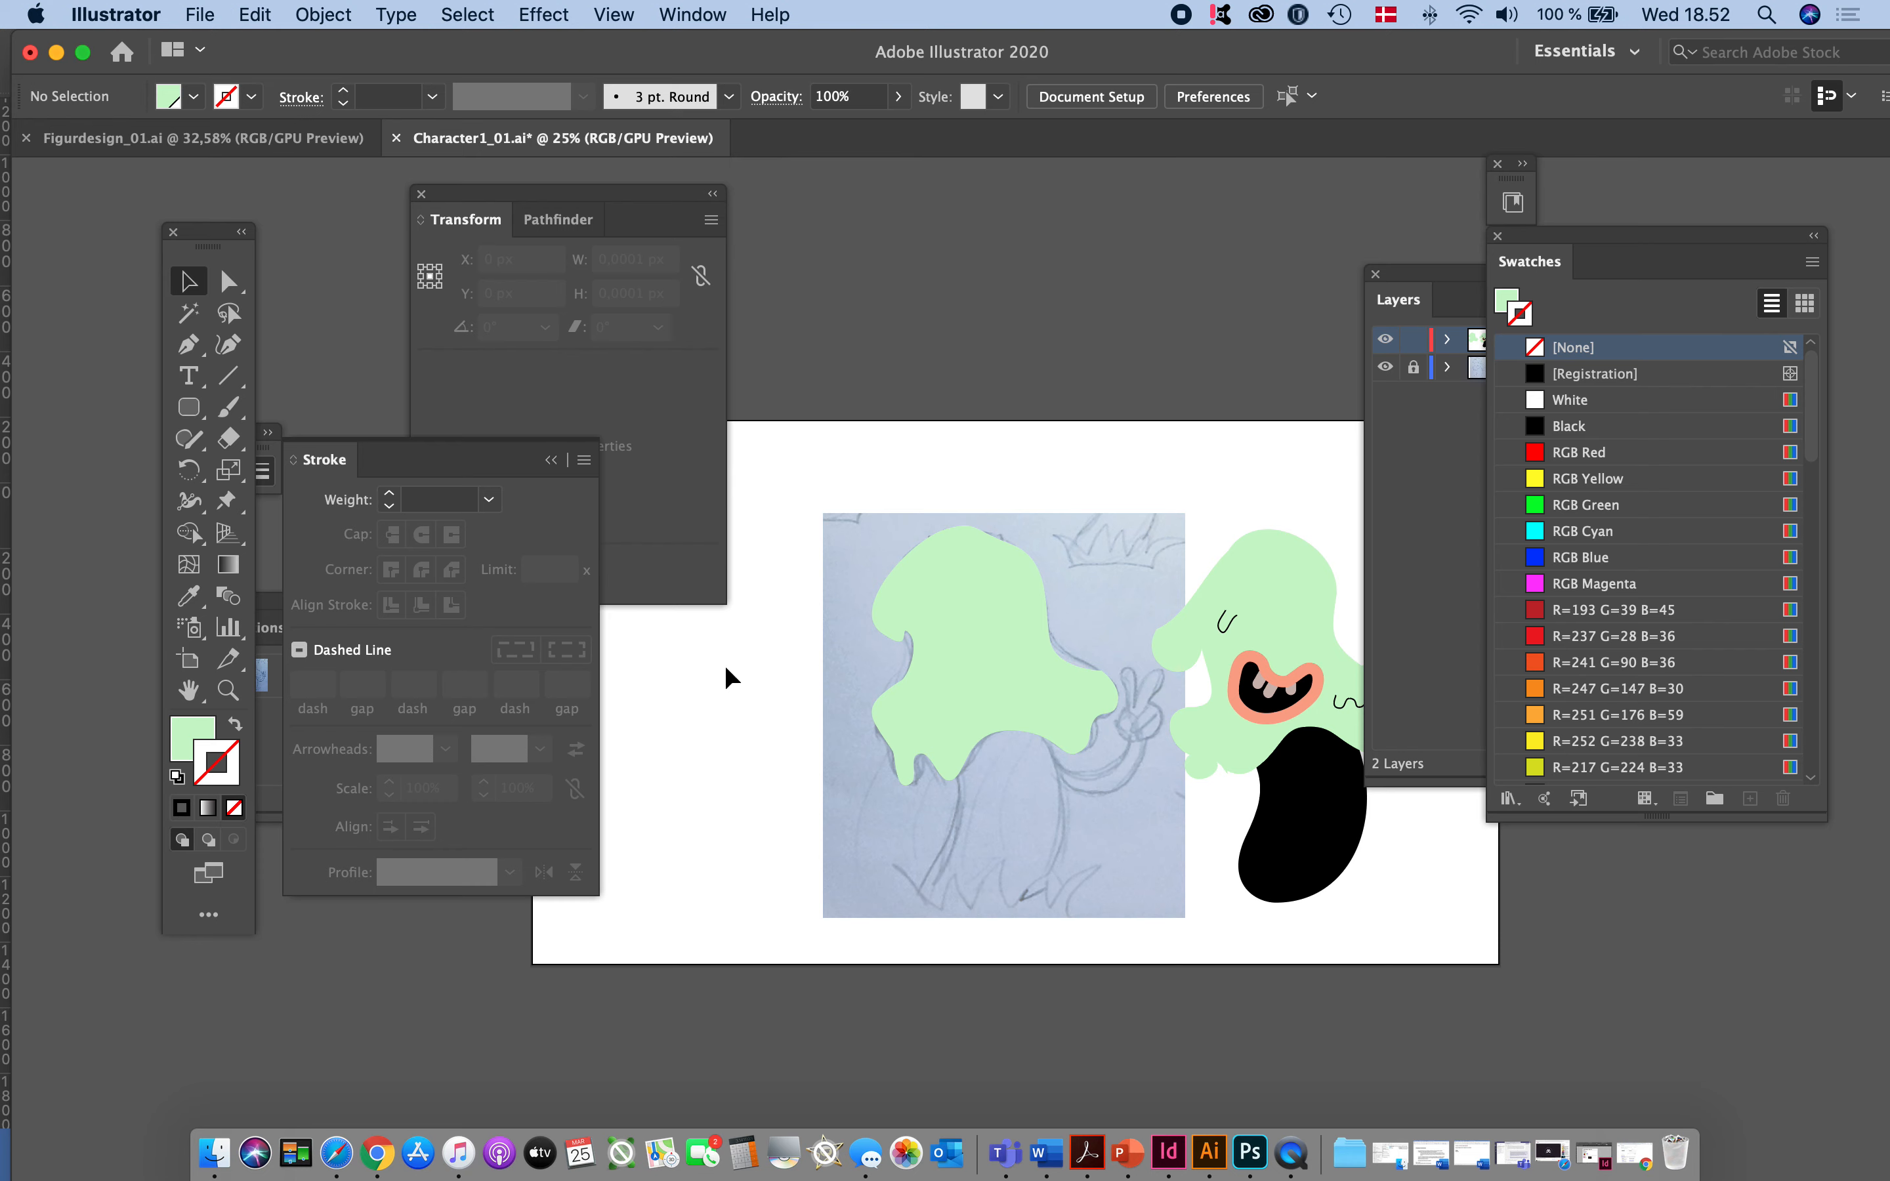
left_click(1019, 685)
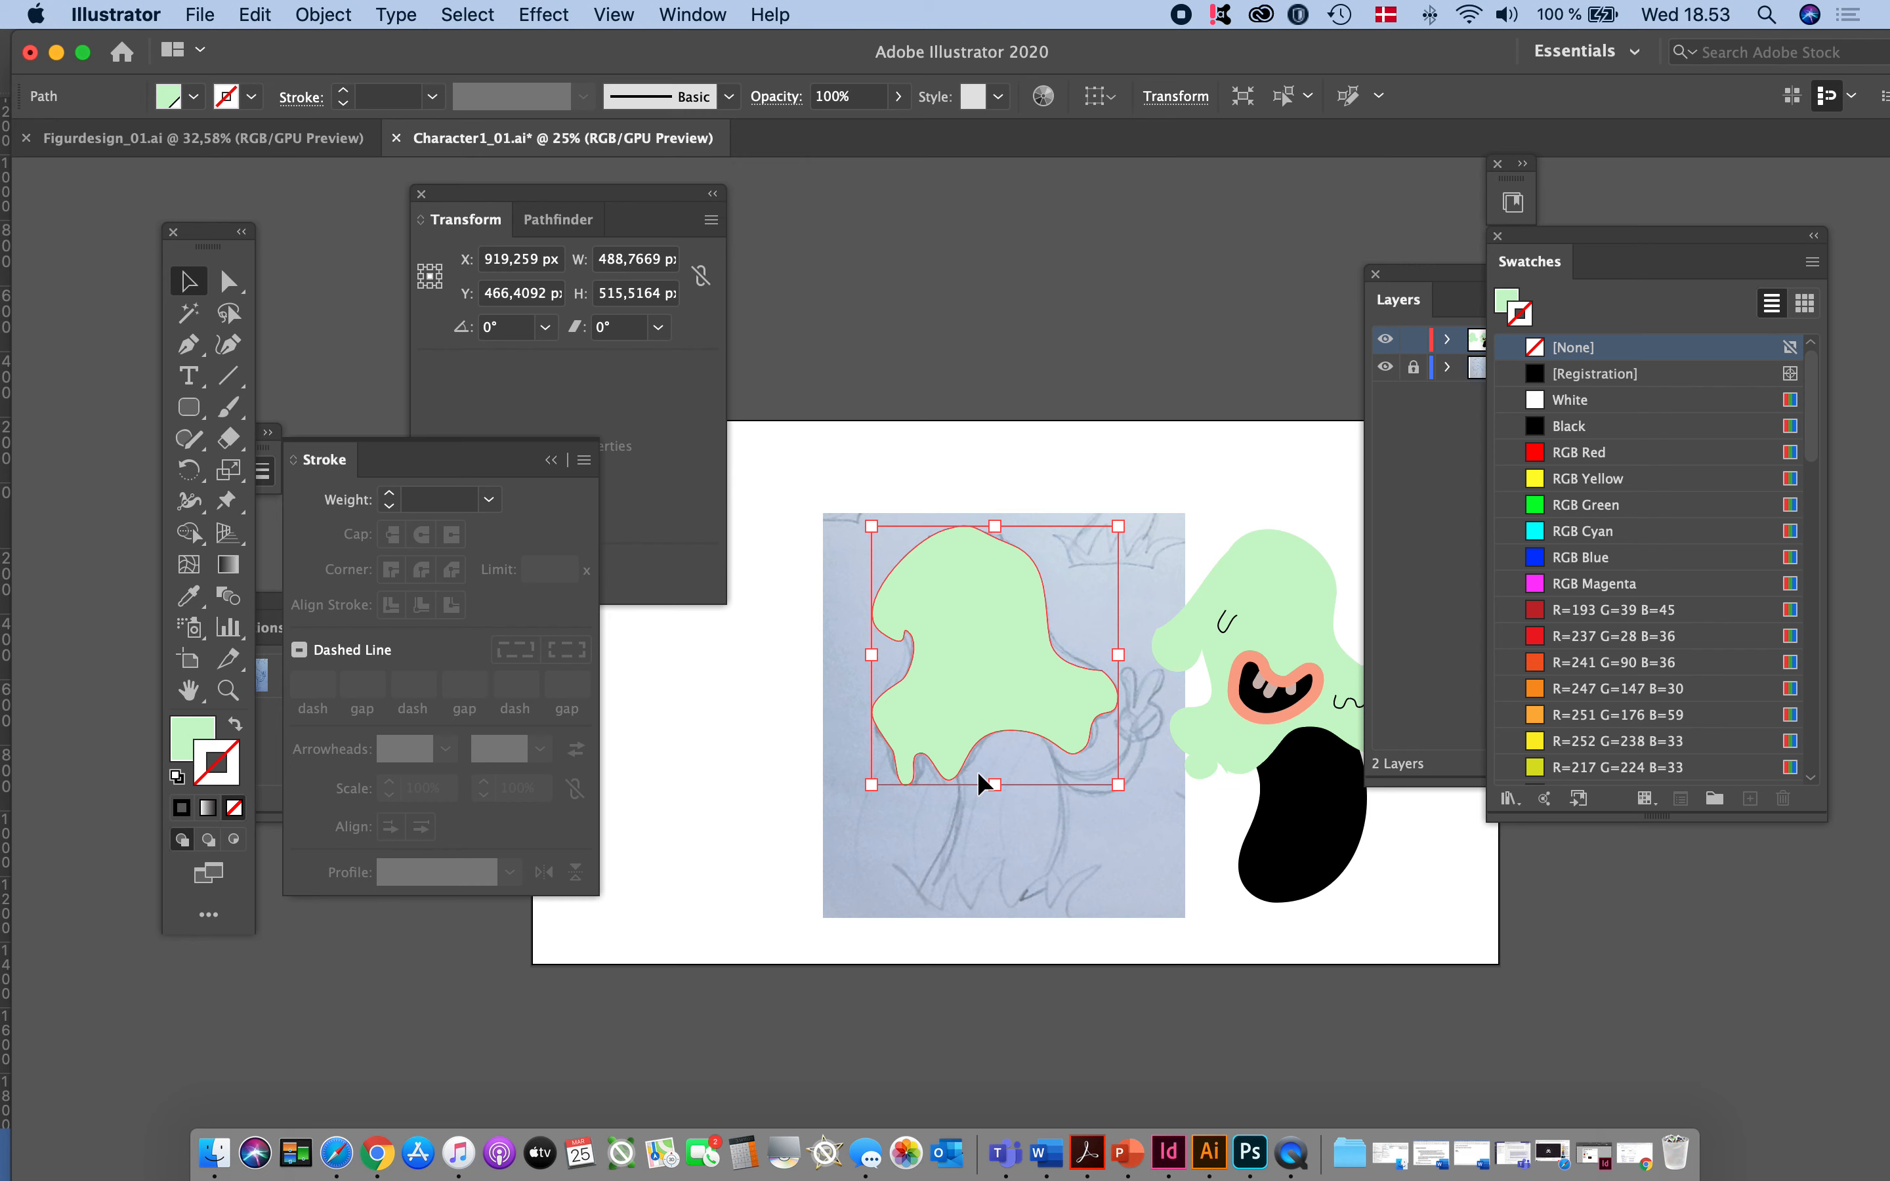
left_click(1055, 790)
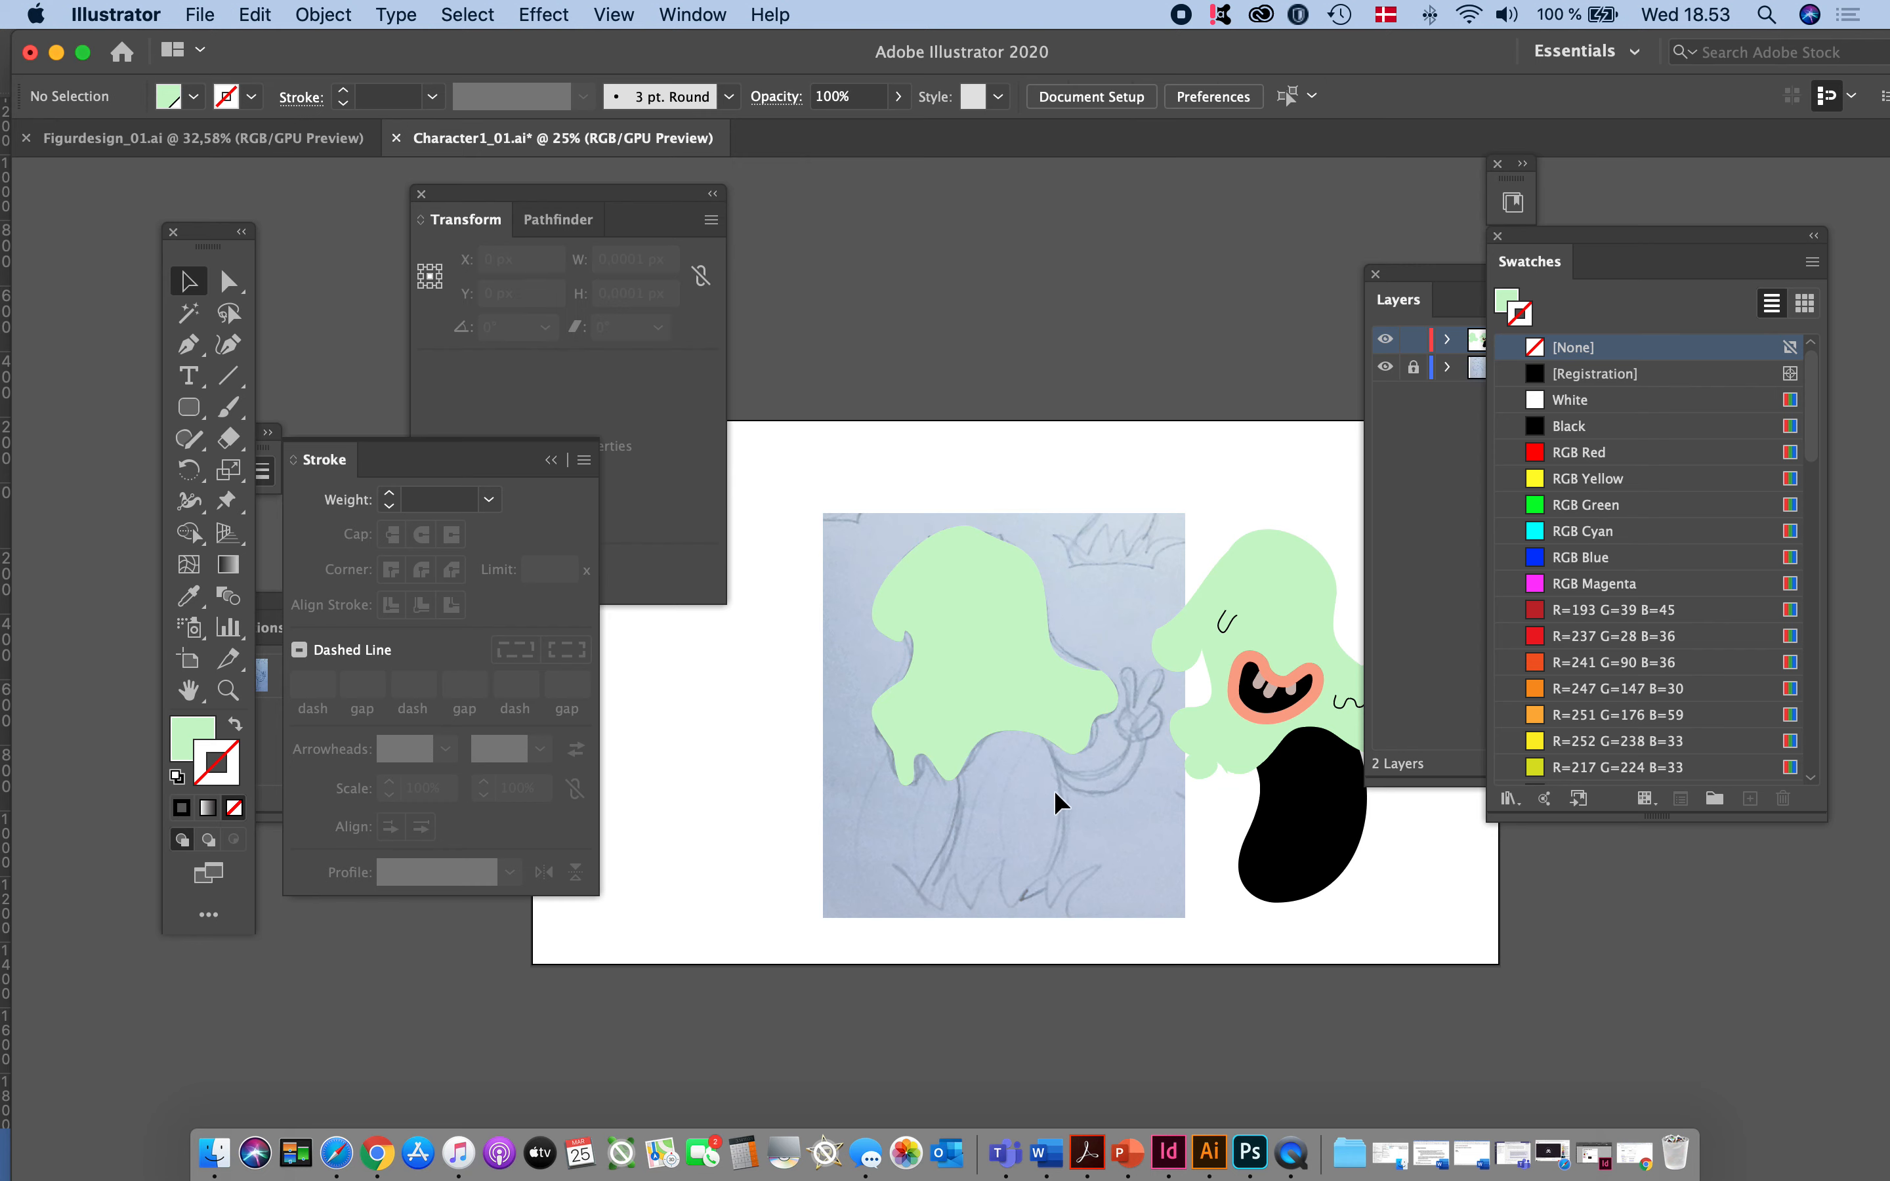
scroll(1054, 790, "right", 5)
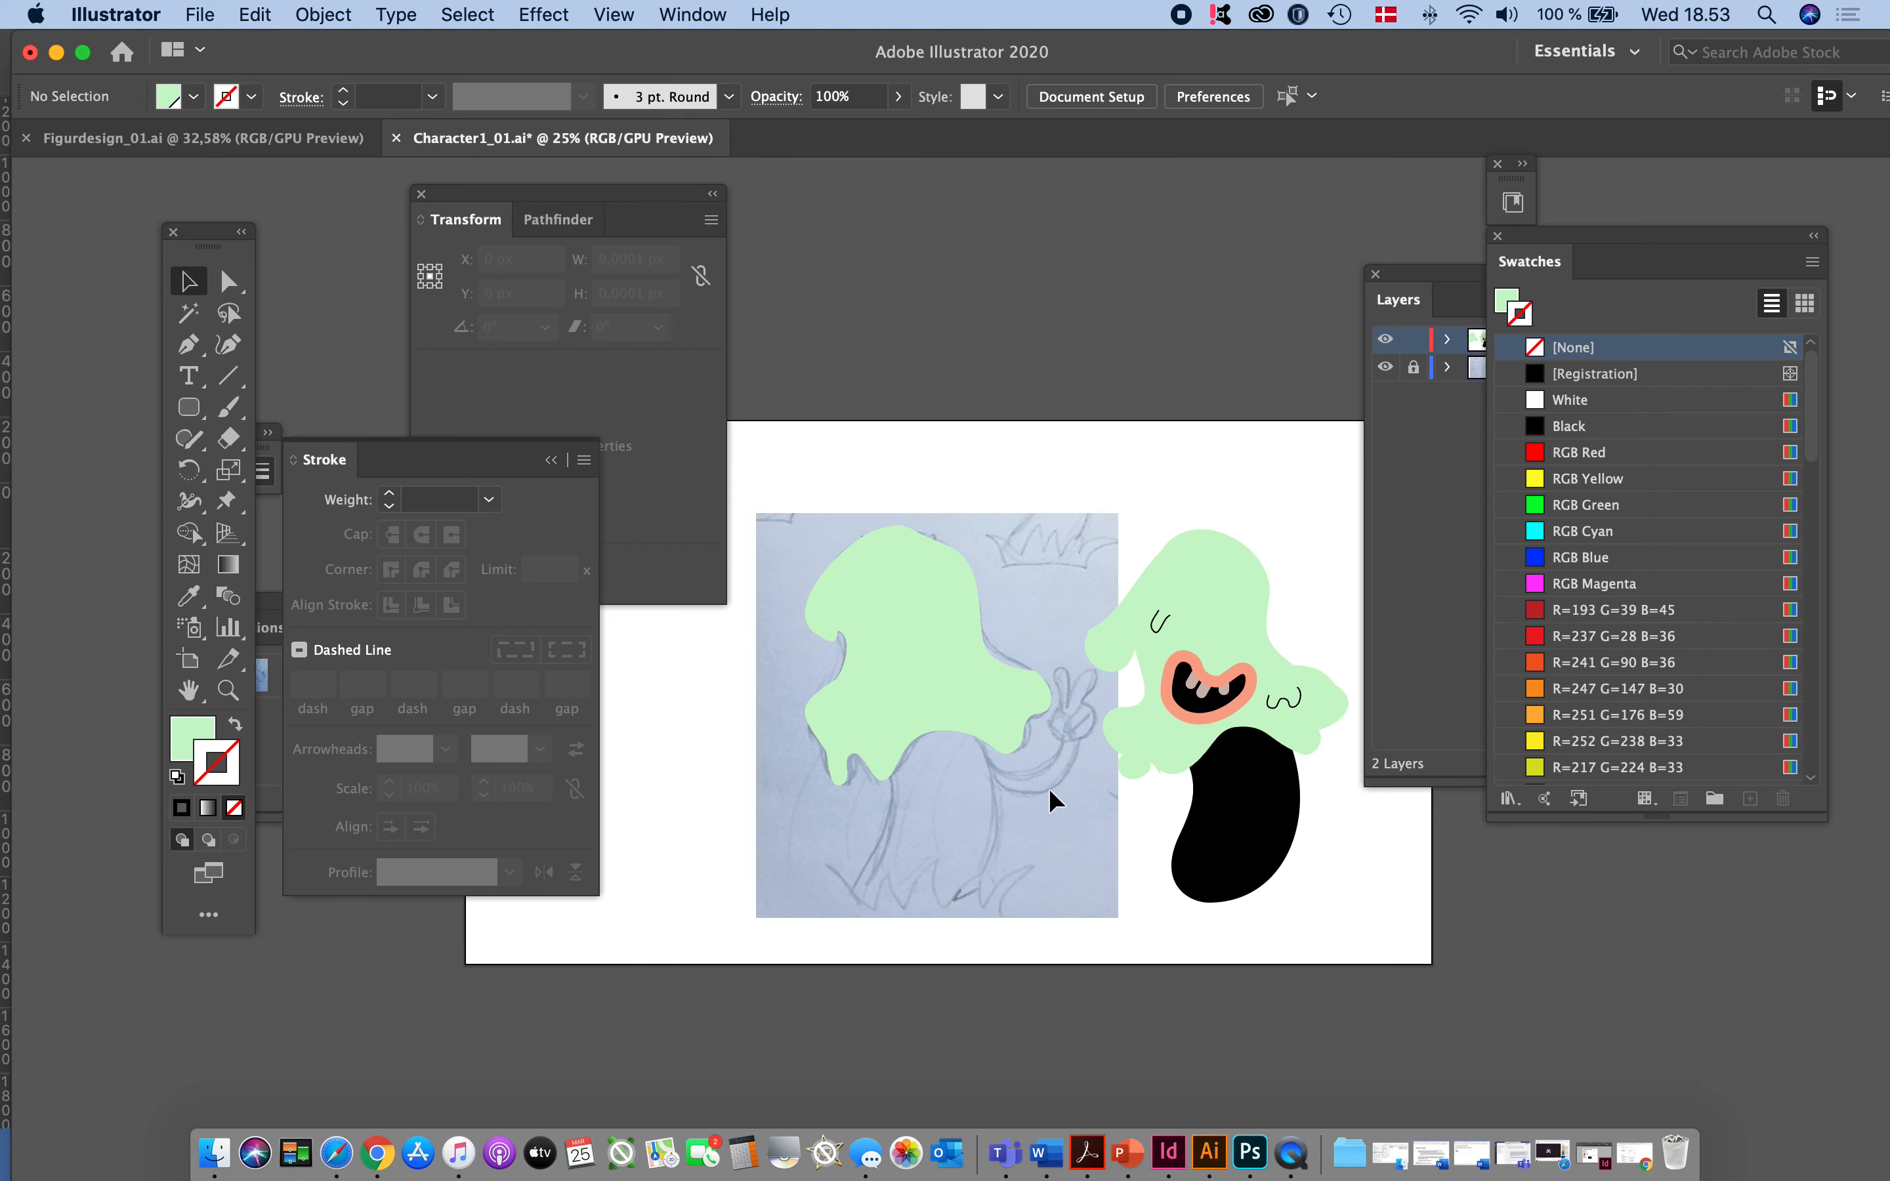
scroll(1048, 789, "right", 2)
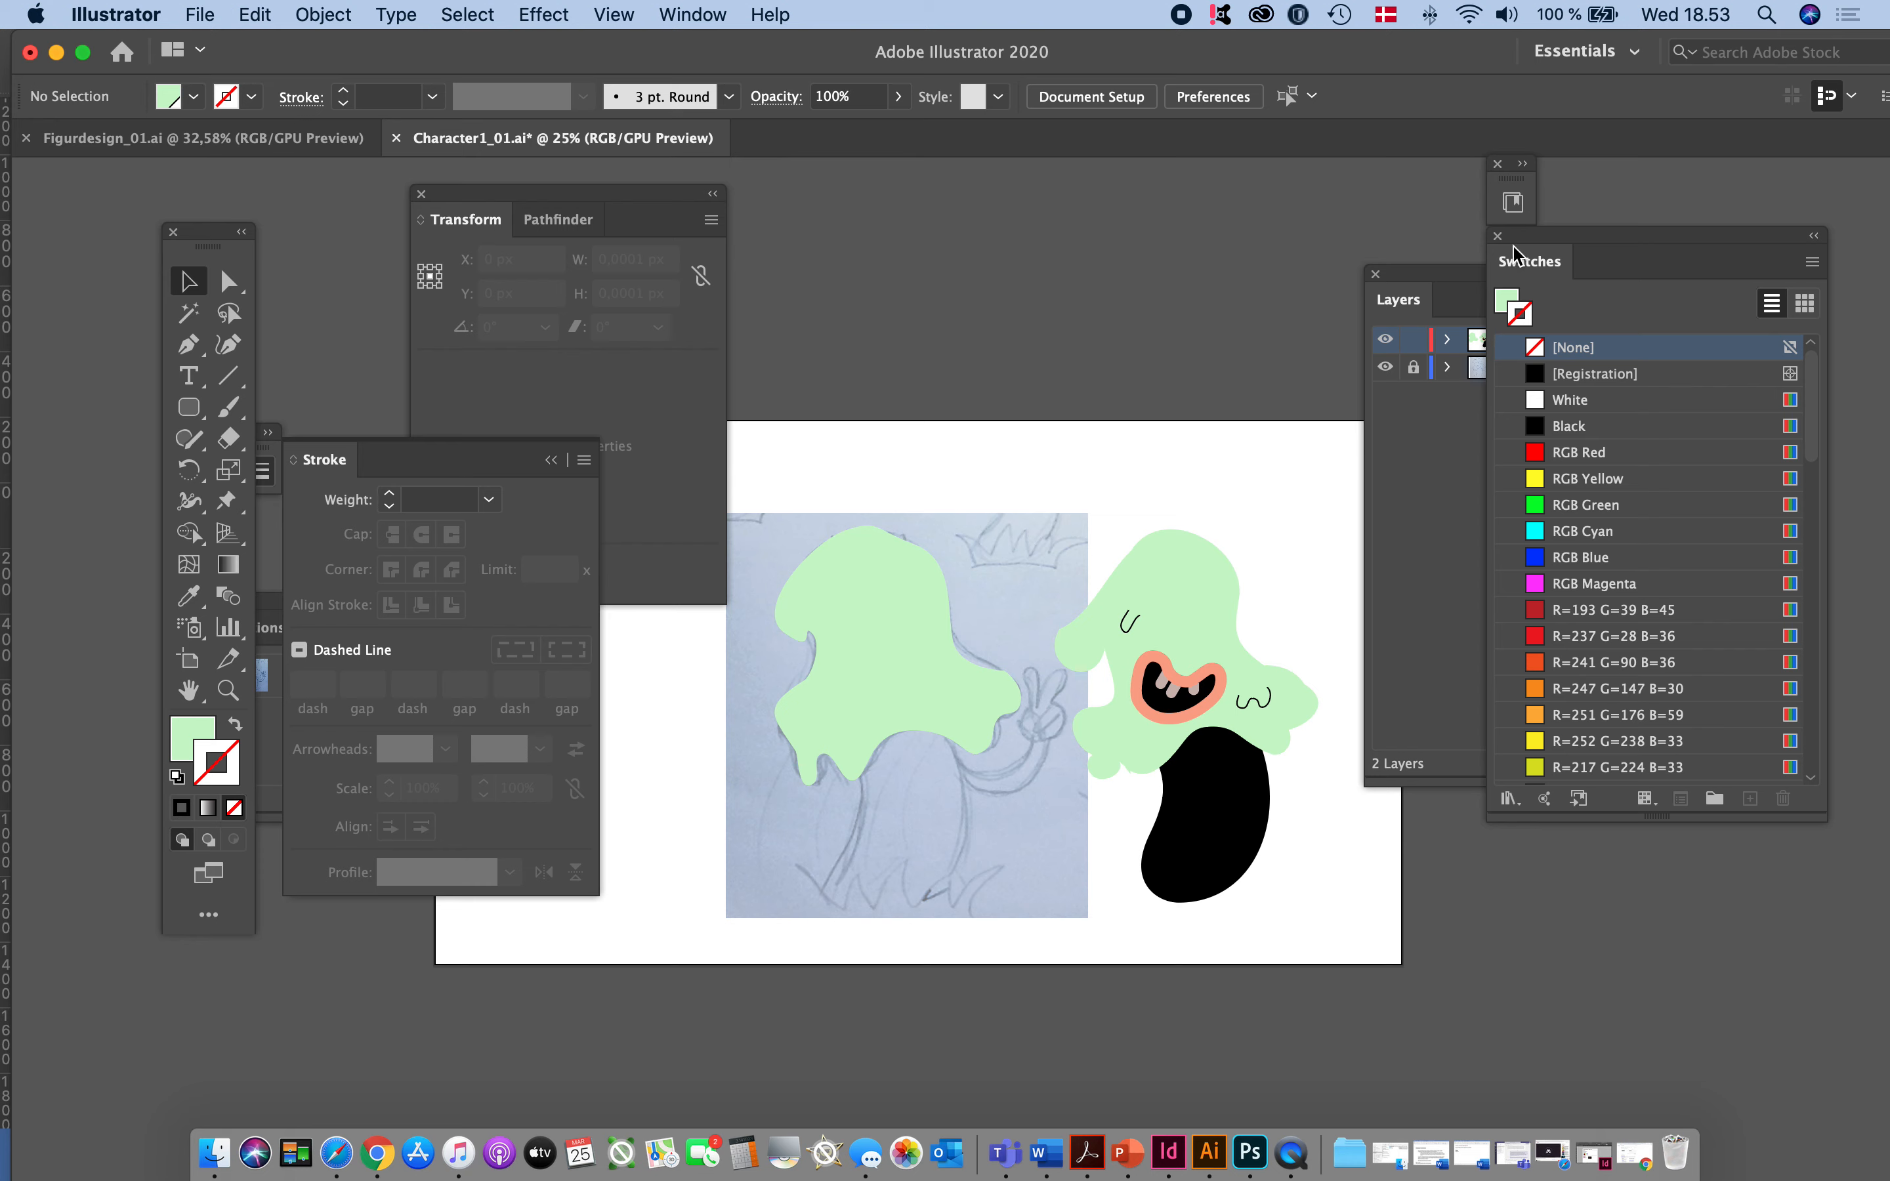
- Collapse the Swatches panel, move the Layers panel down beside the artwork, and select the traced green head
left_click_drag(1554, 237, 1606, 236)
double_click(1605, 236)
left_click(1468, 496)
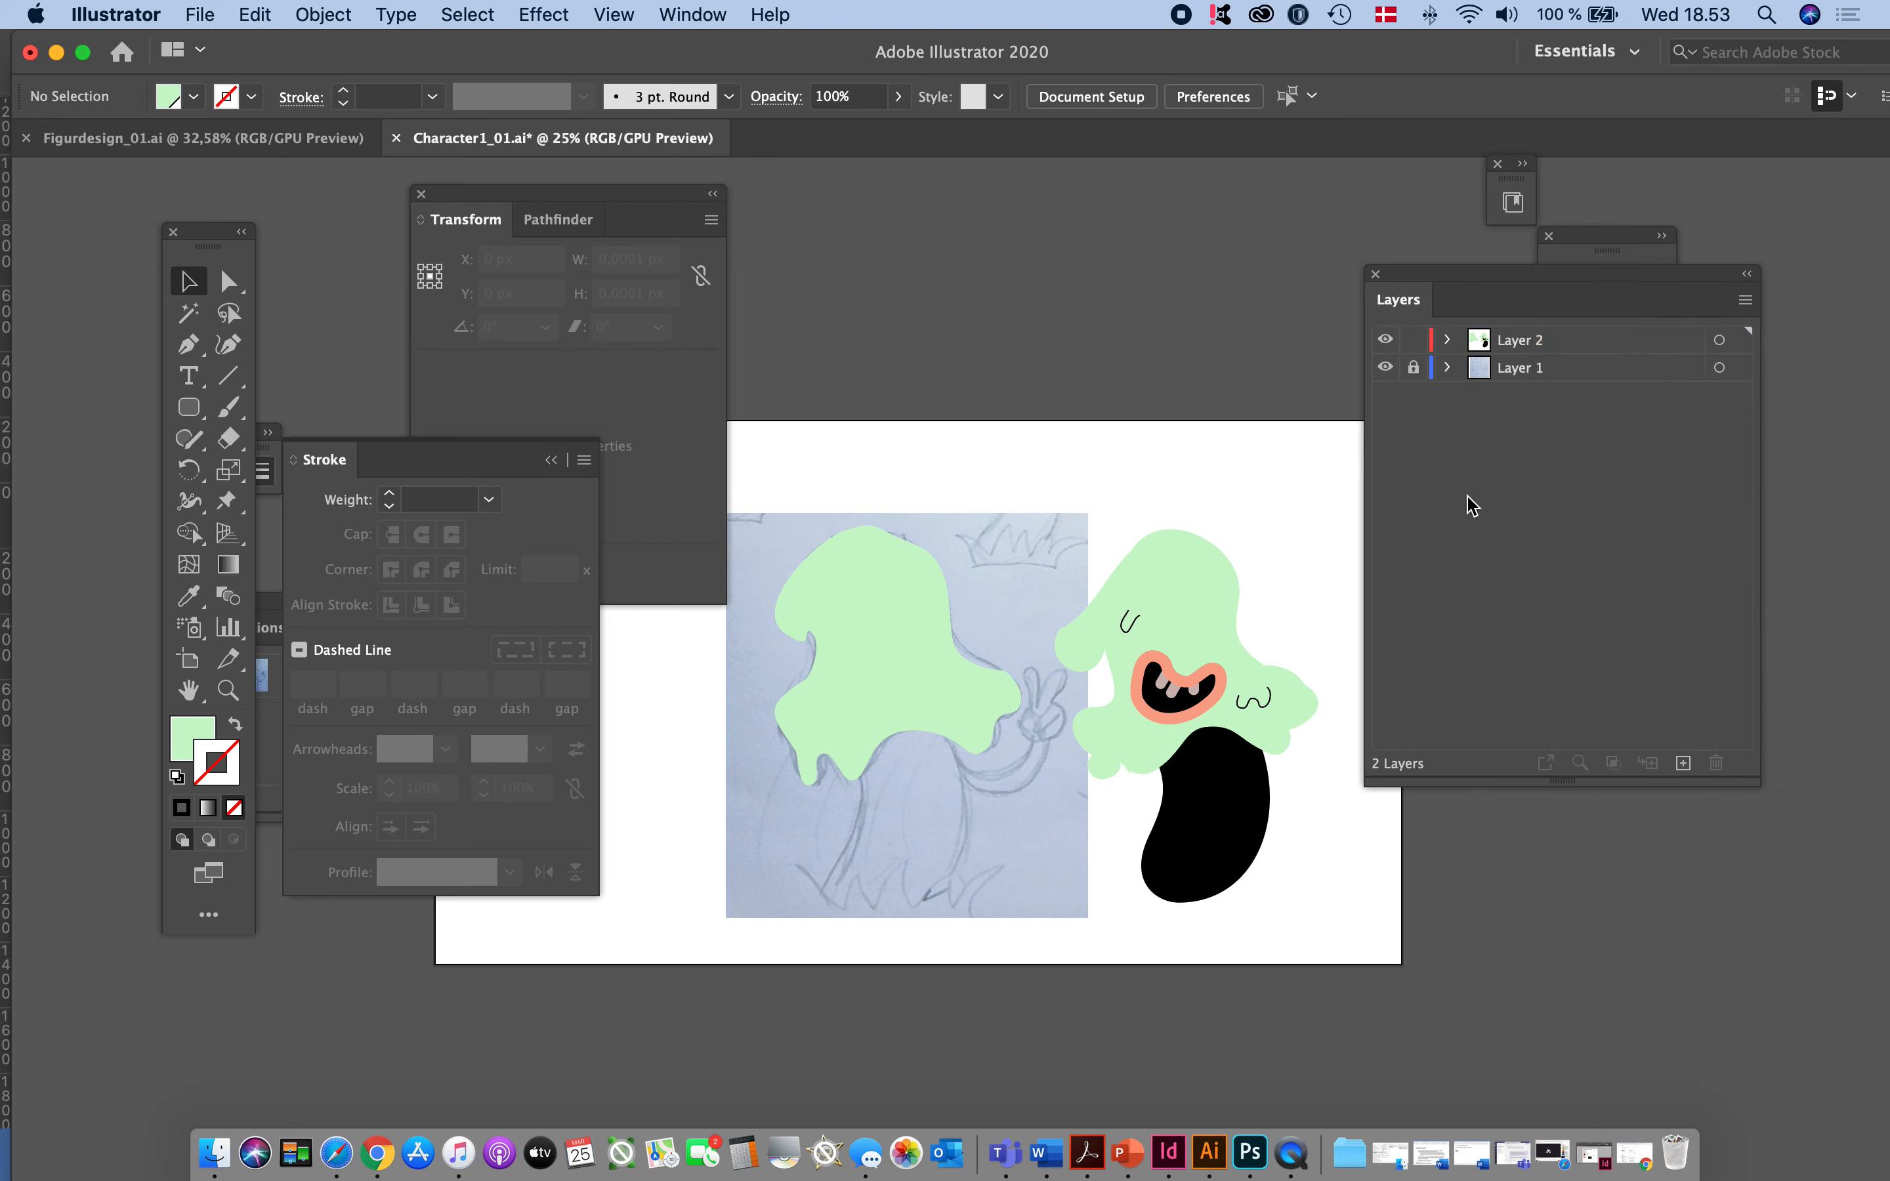
left_click_drag(1506, 297, 1475, 473)
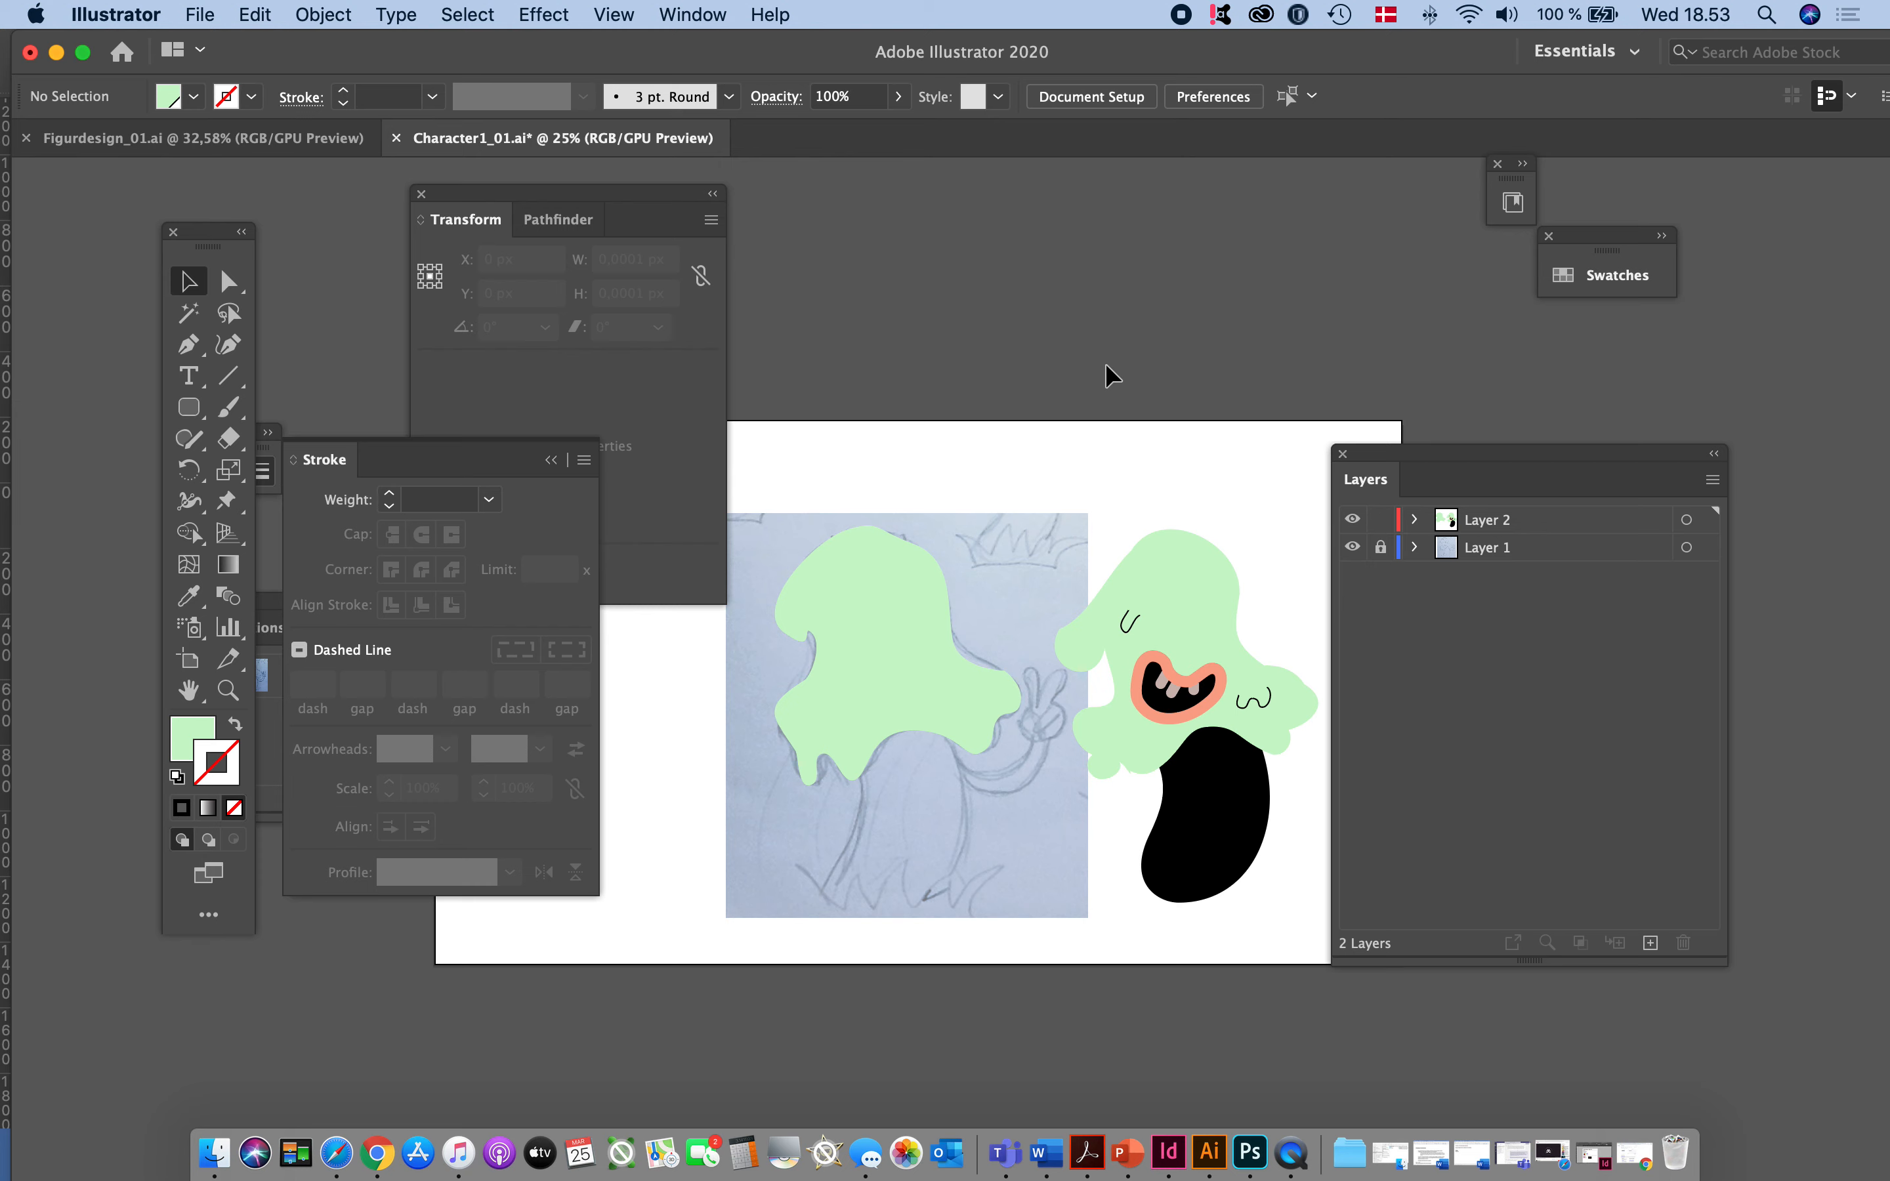
left_click(941, 625)
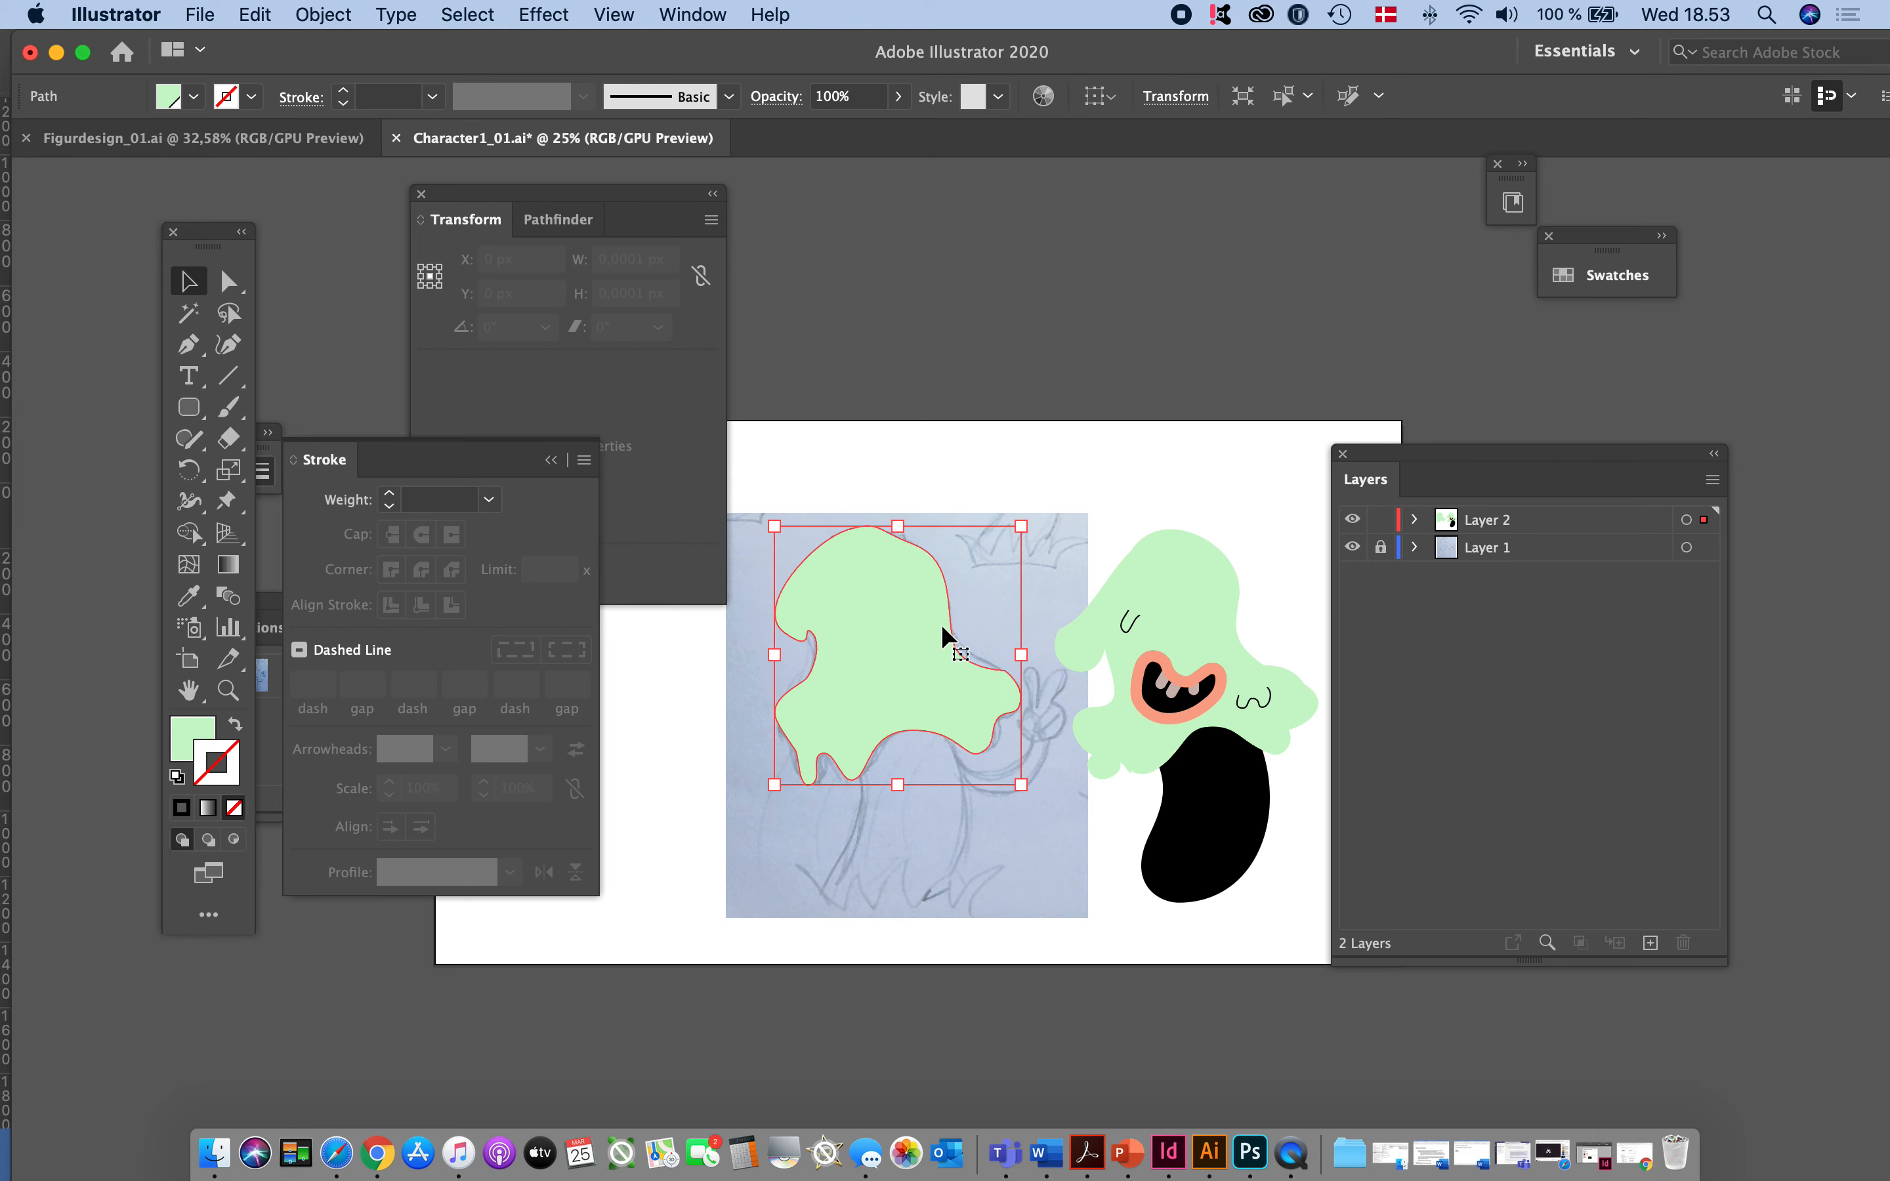
left_click(1323, 390)
left_click_drag(840, 451, 904, 984)
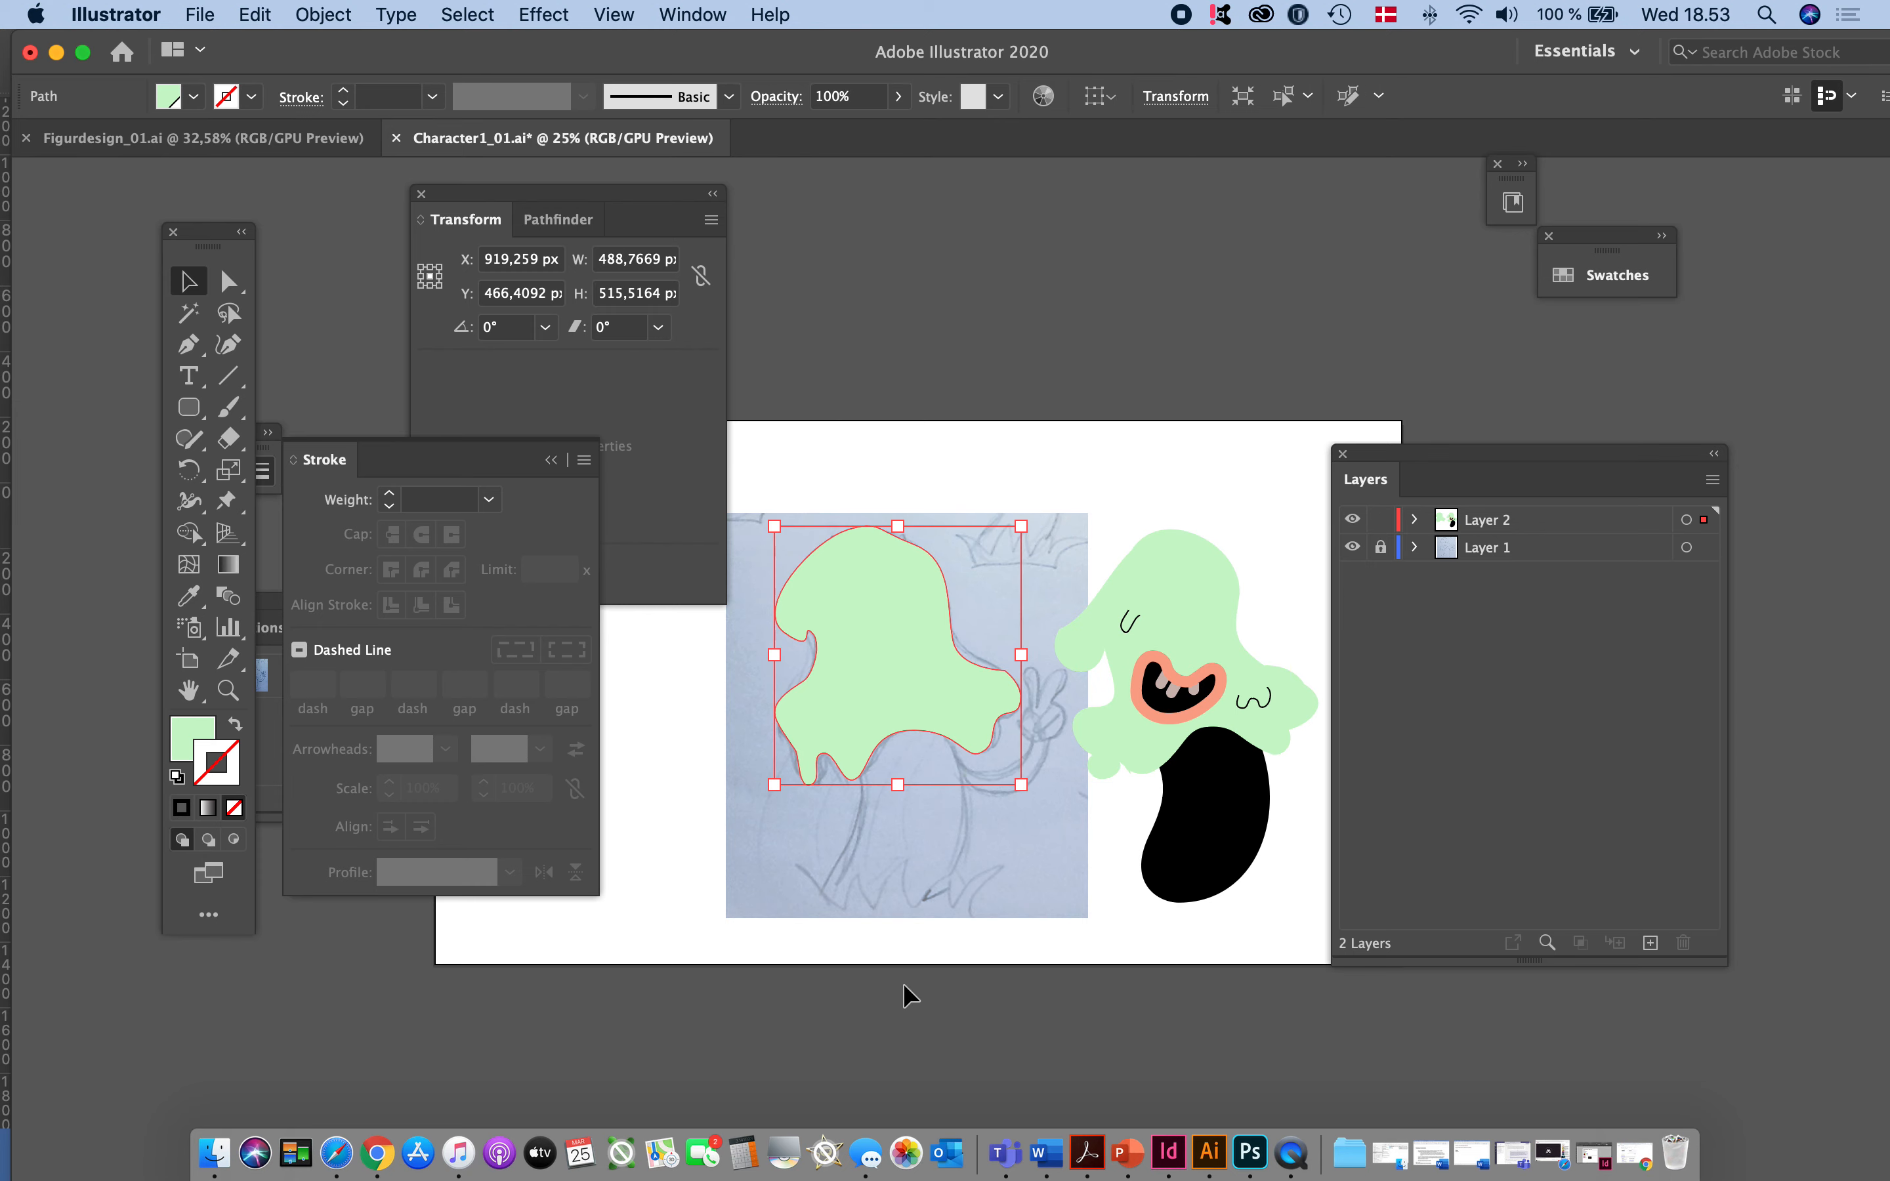
left_click(1012, 895)
scroll(1039, 860, "right", 2)
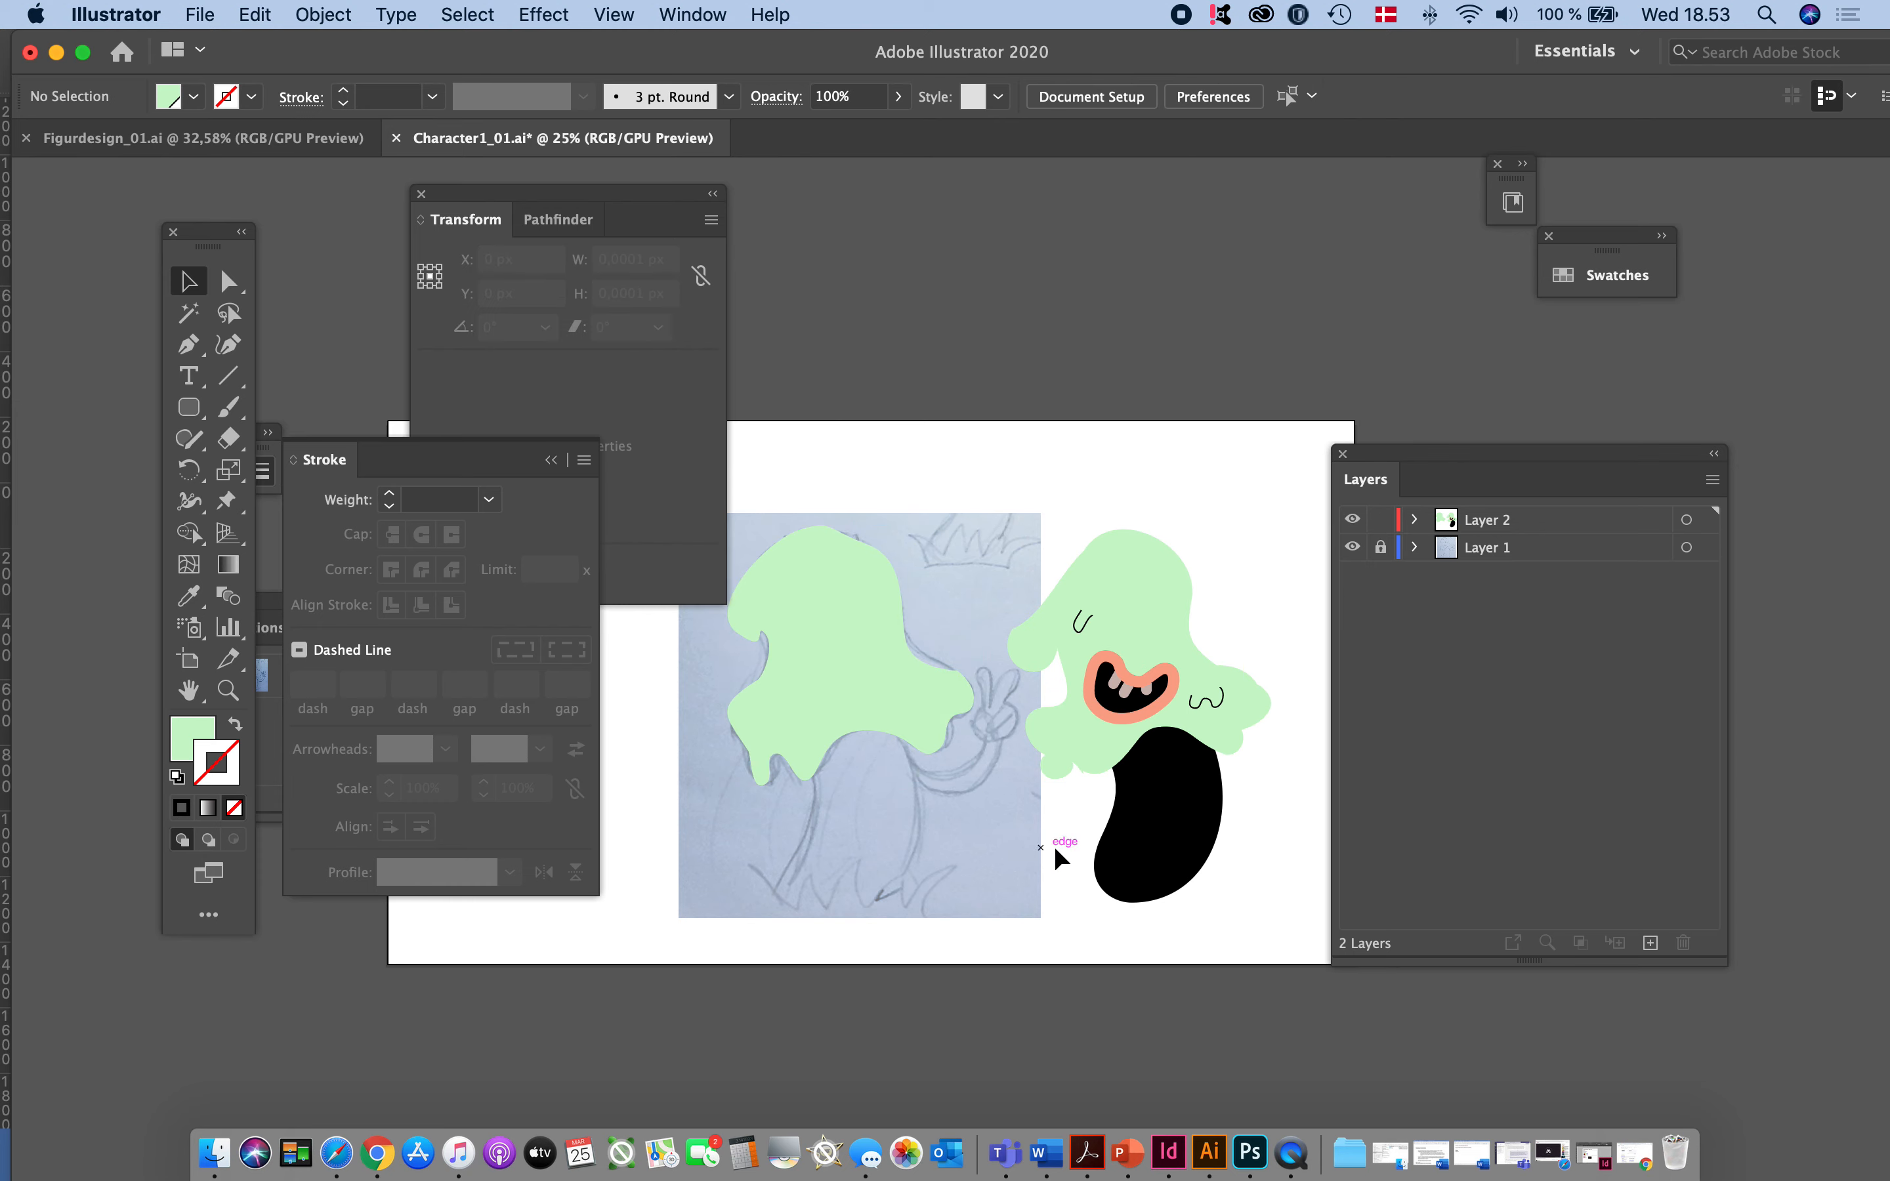
left_click(773, 632)
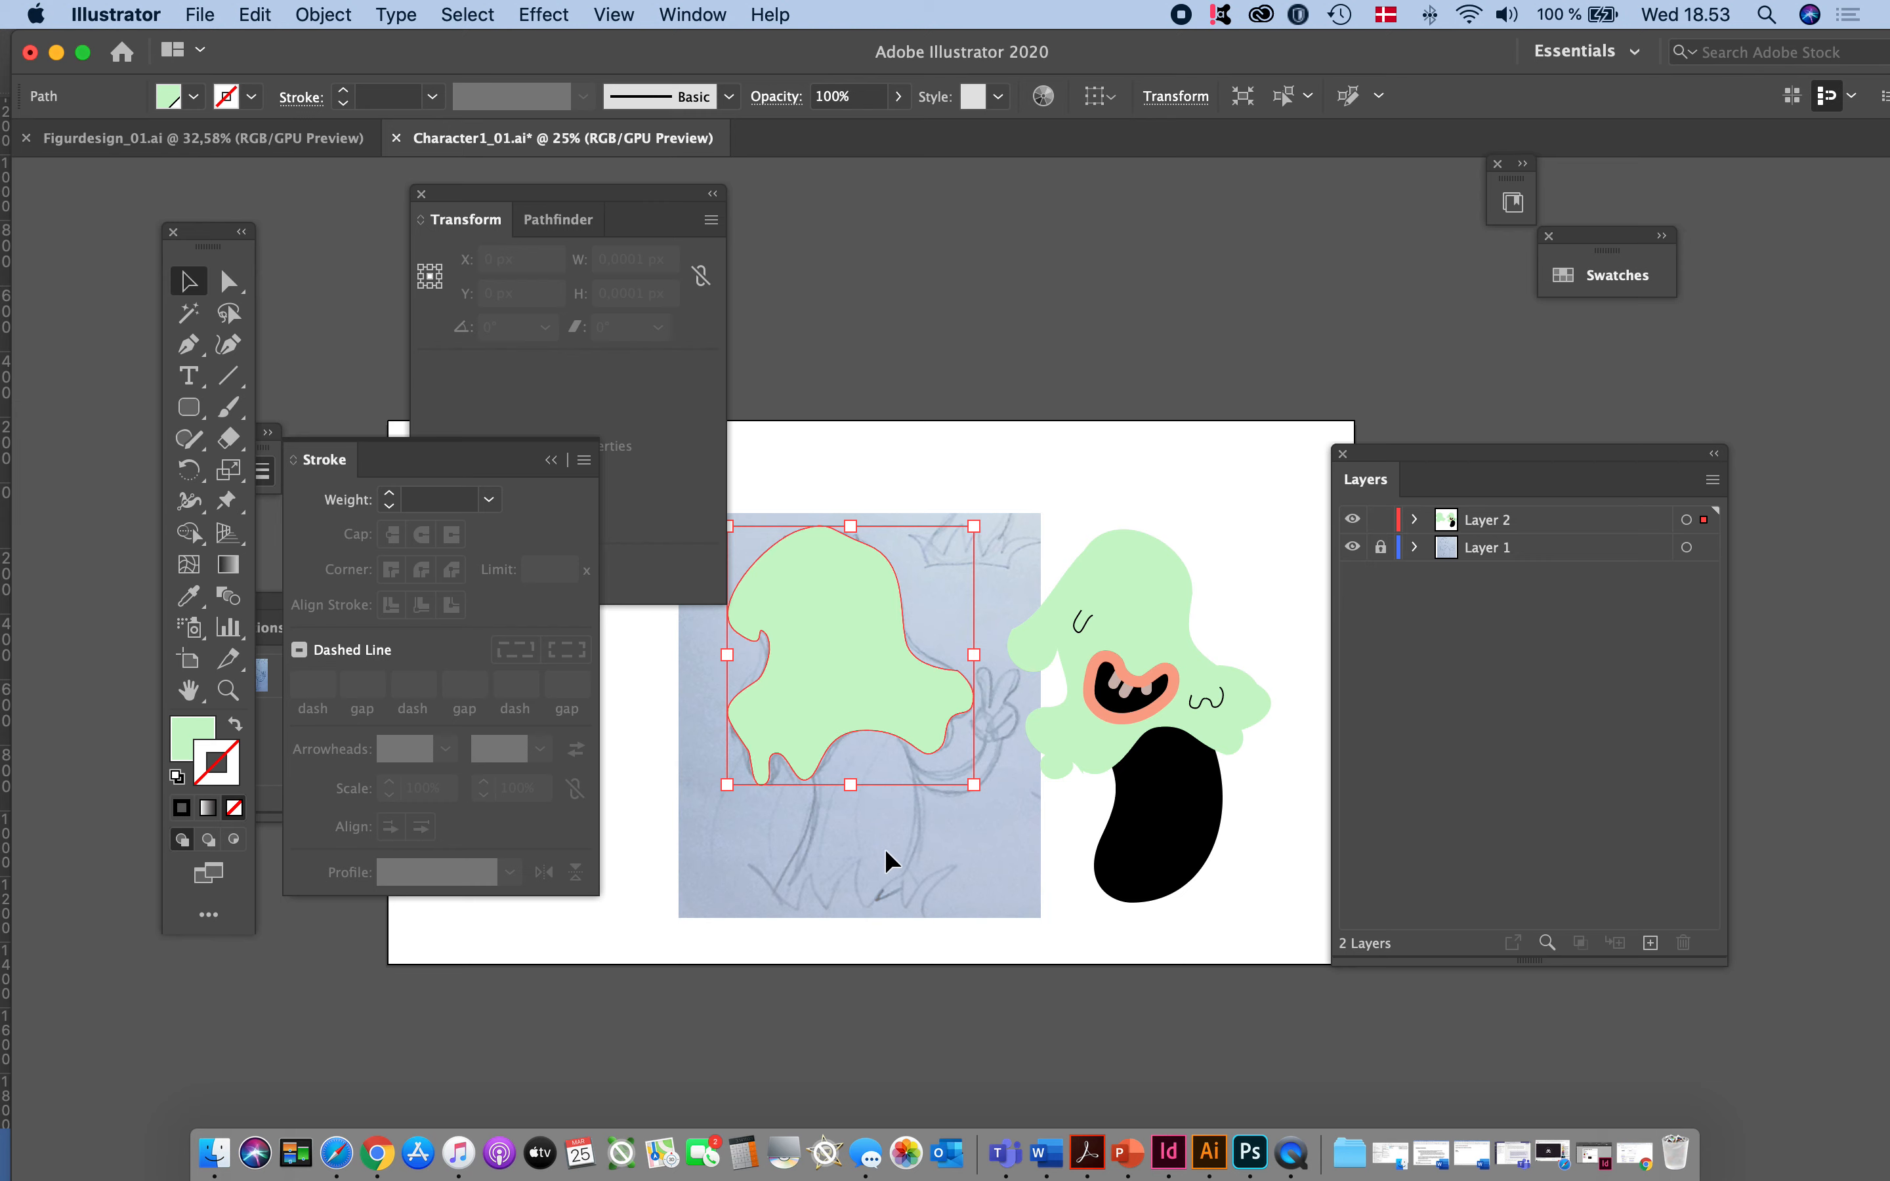
- Add a new layer above Layer 2 and draw a rounded rectangle about 144 by 222 px over the green head's top
left_click(1650, 943)
left_click(189, 407)
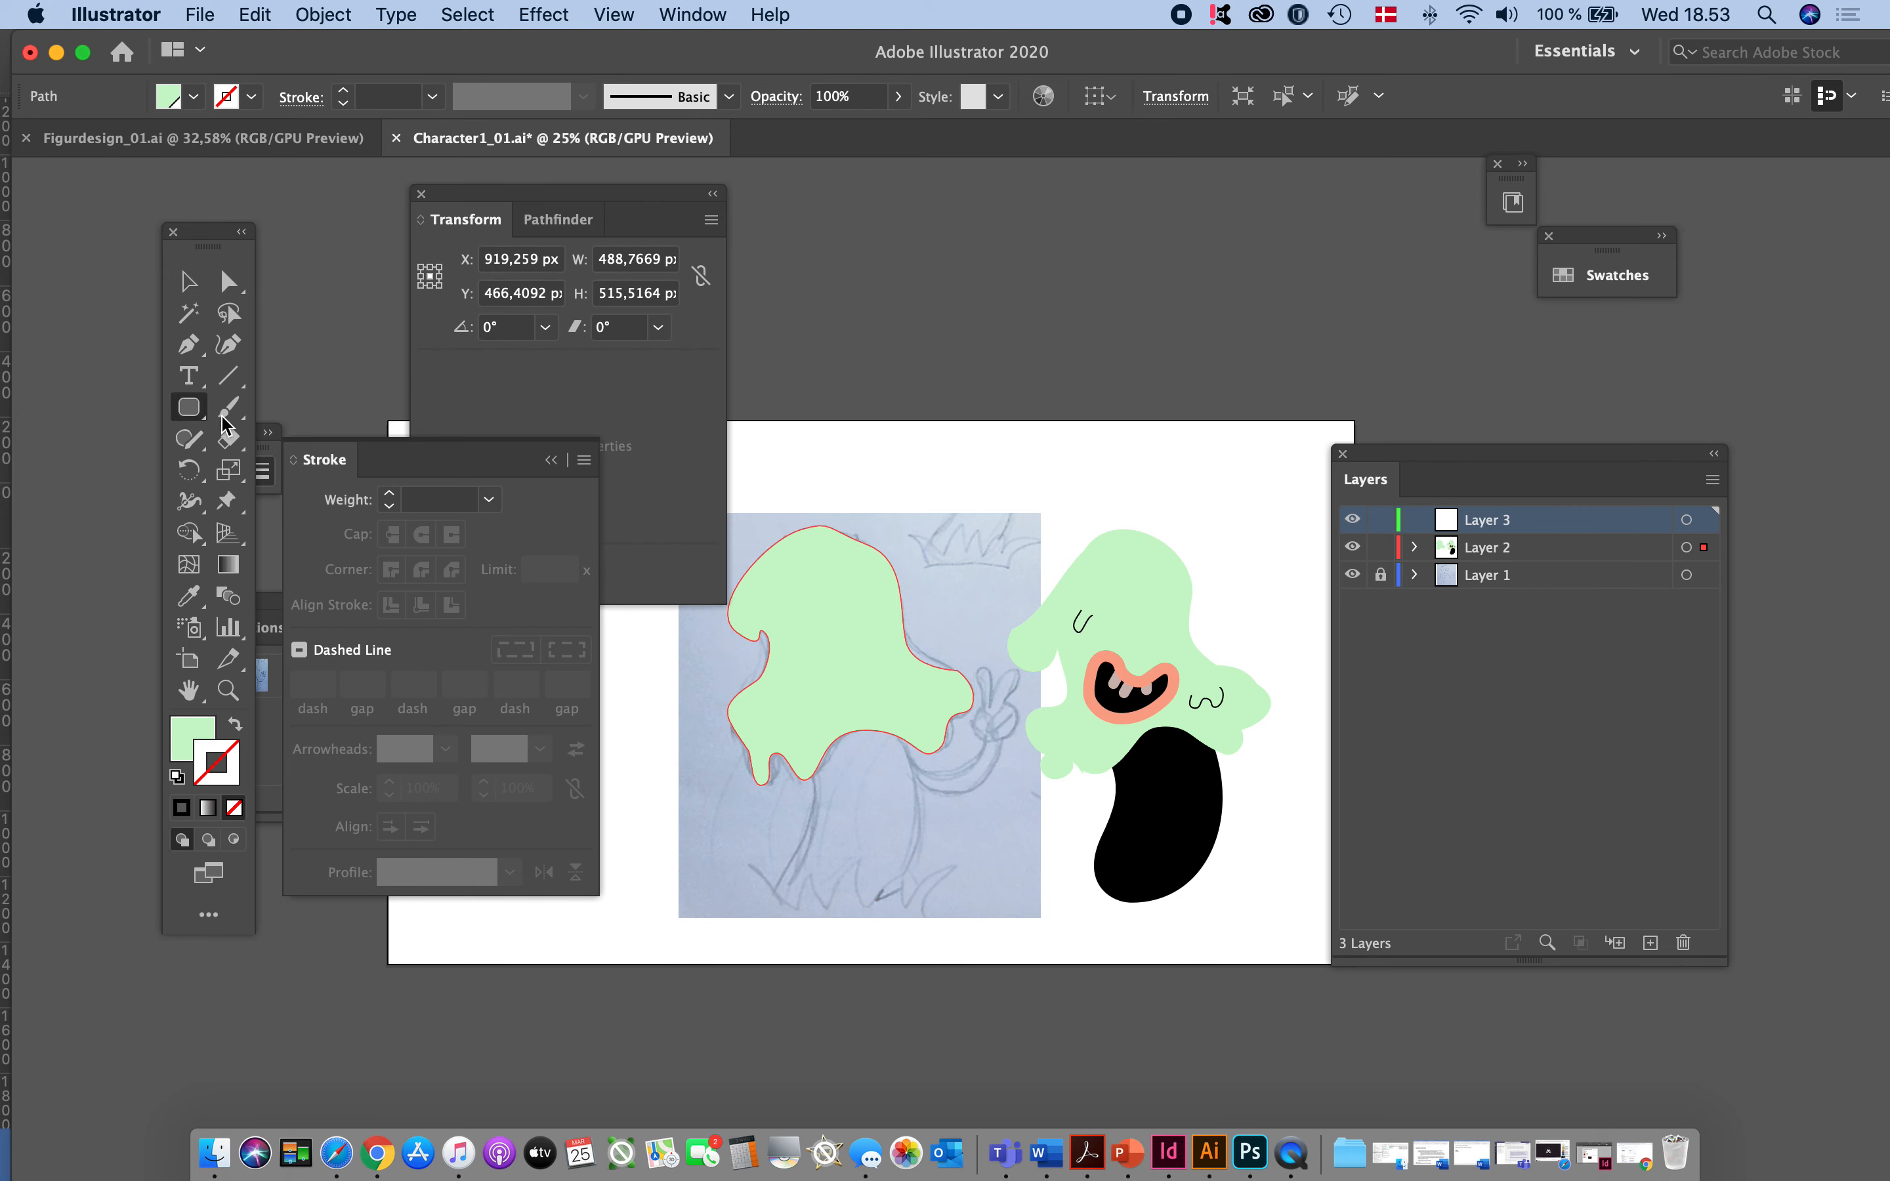
left_click_drag(826, 467, 896, 576)
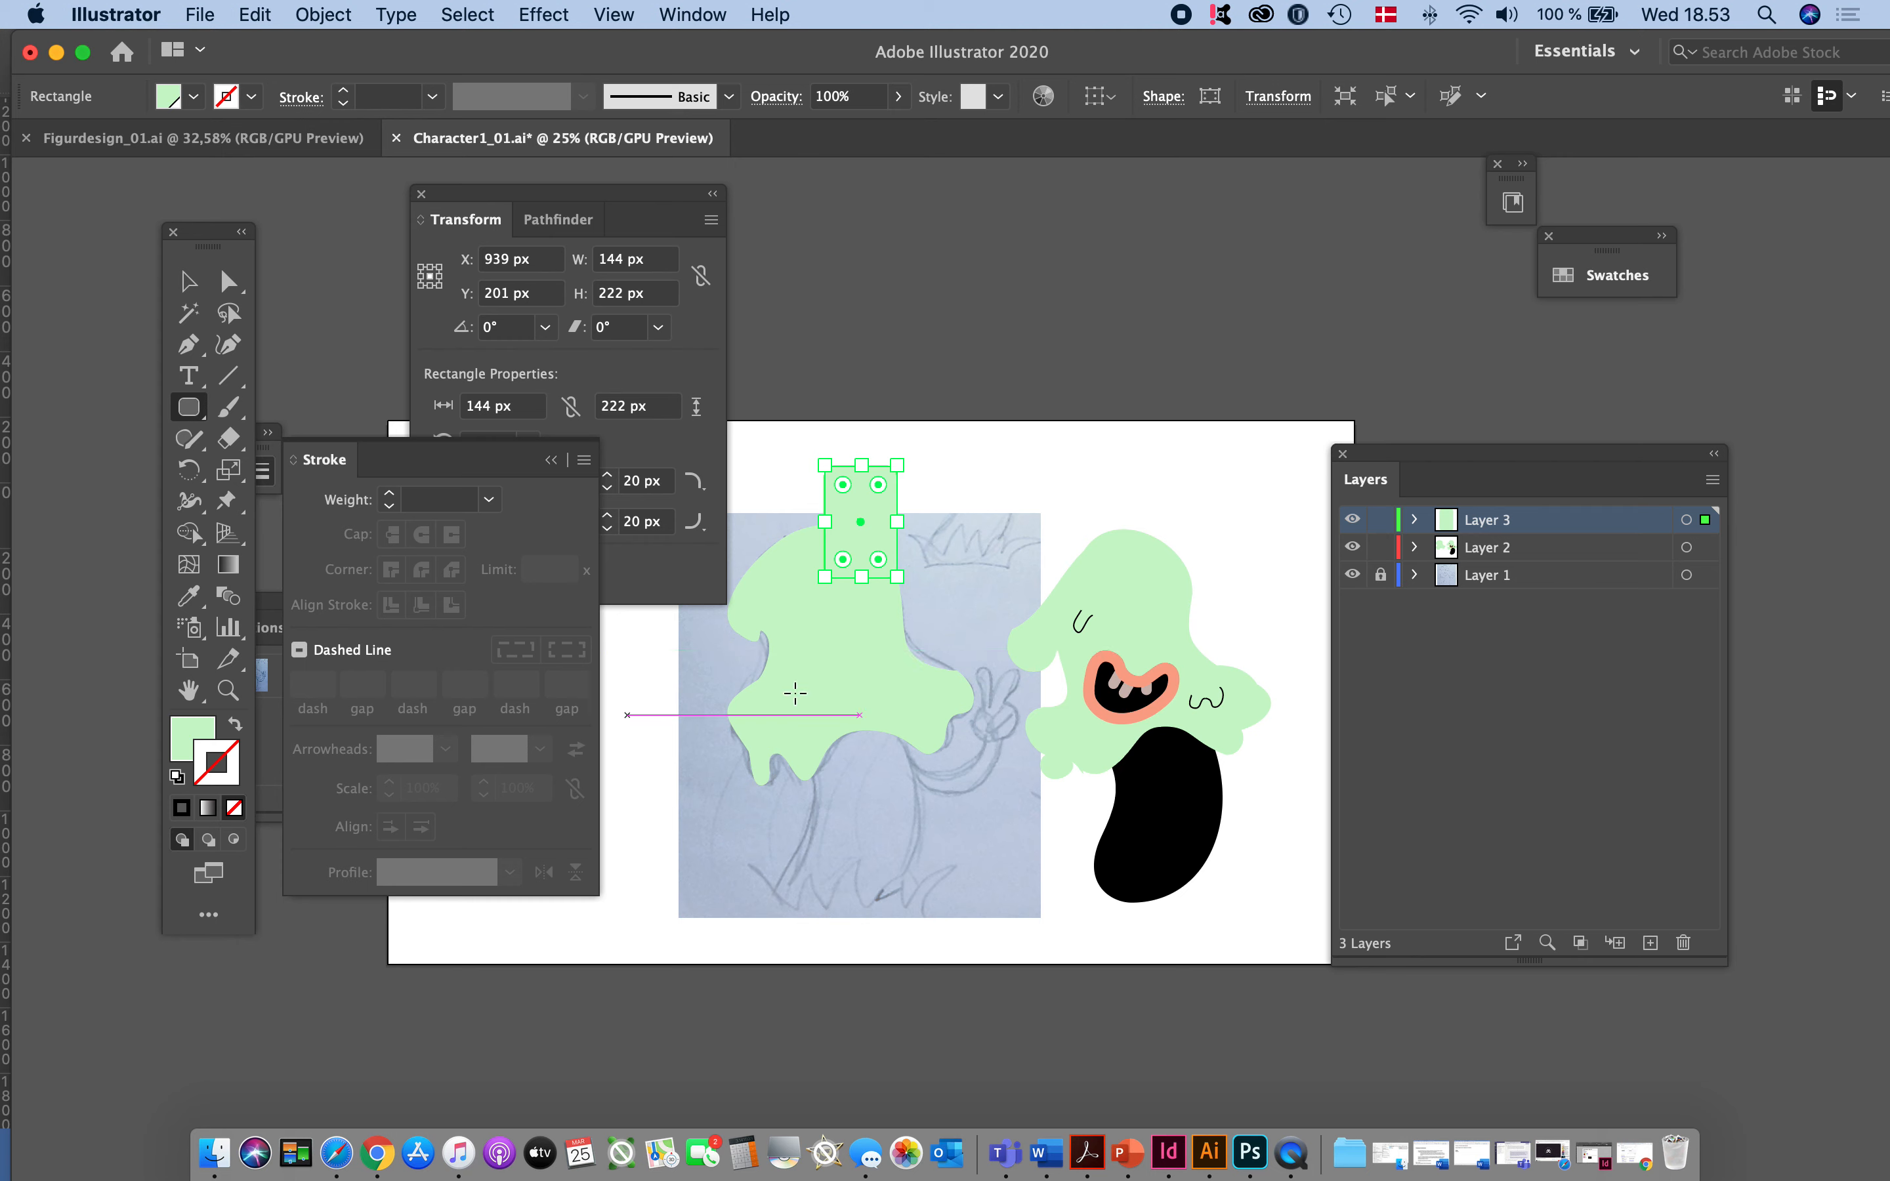
- Fill the rounded rectangle with the blue Svampespillet swatch (R=42 G=209), swap the light green to its stroke, and deselect it
left_click(1622, 277)
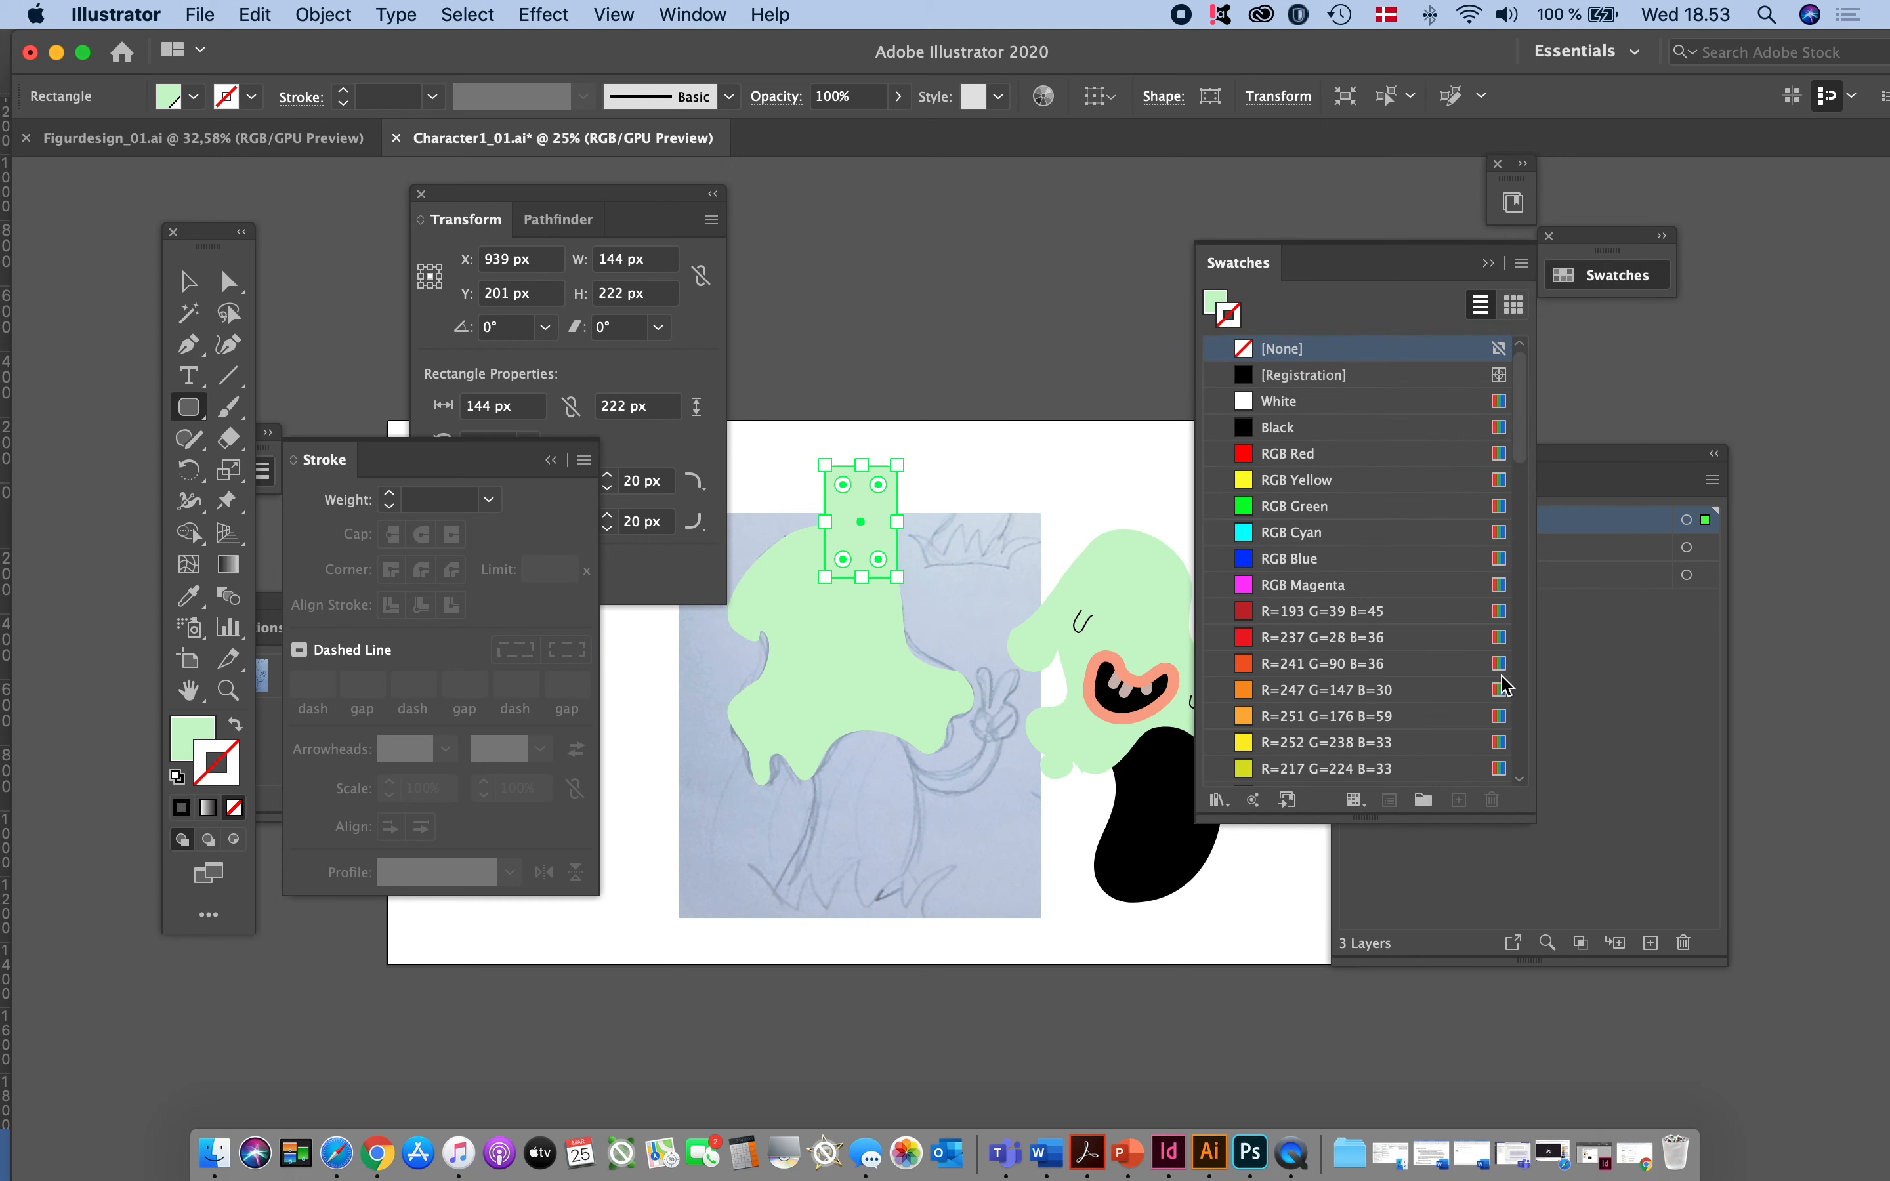
left_click(1298, 647)
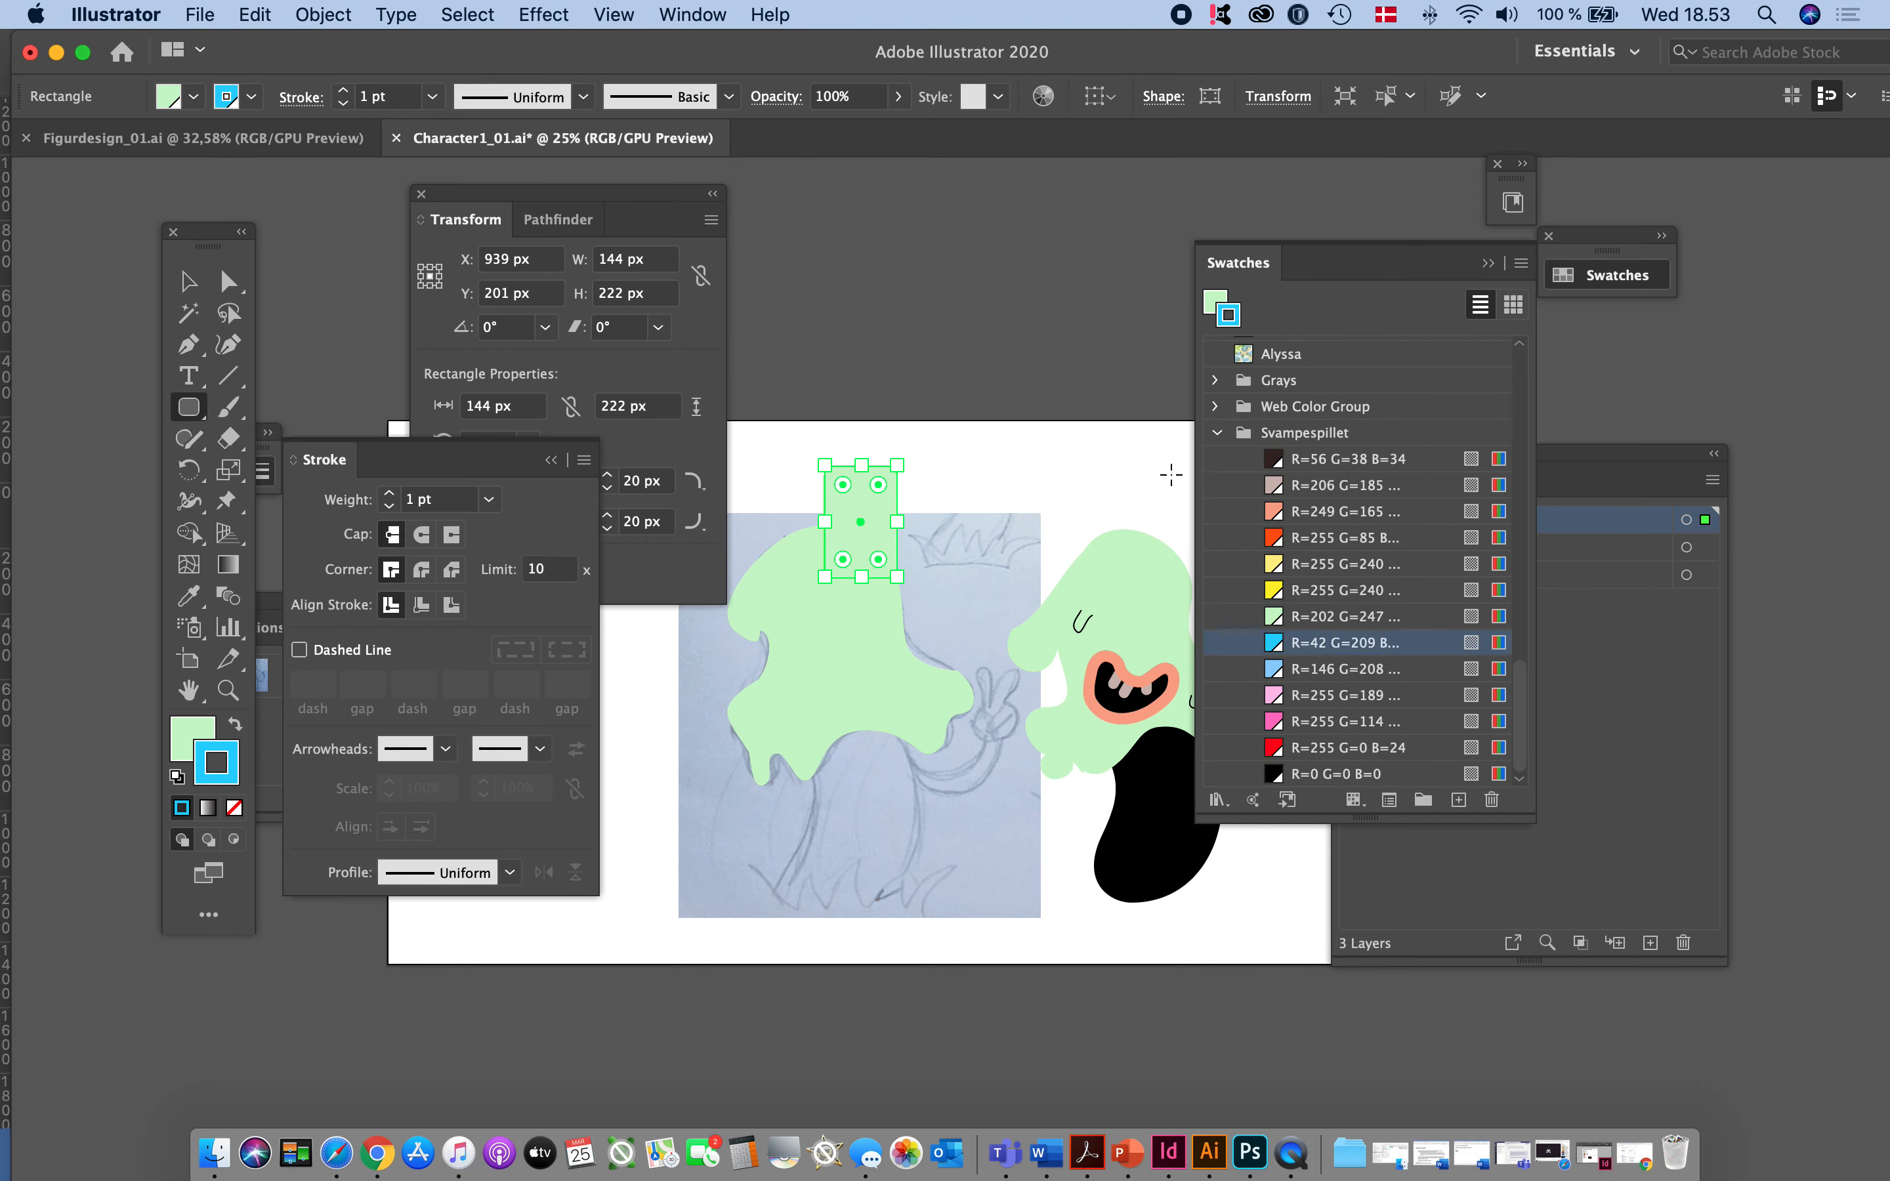
left_click(235, 725)
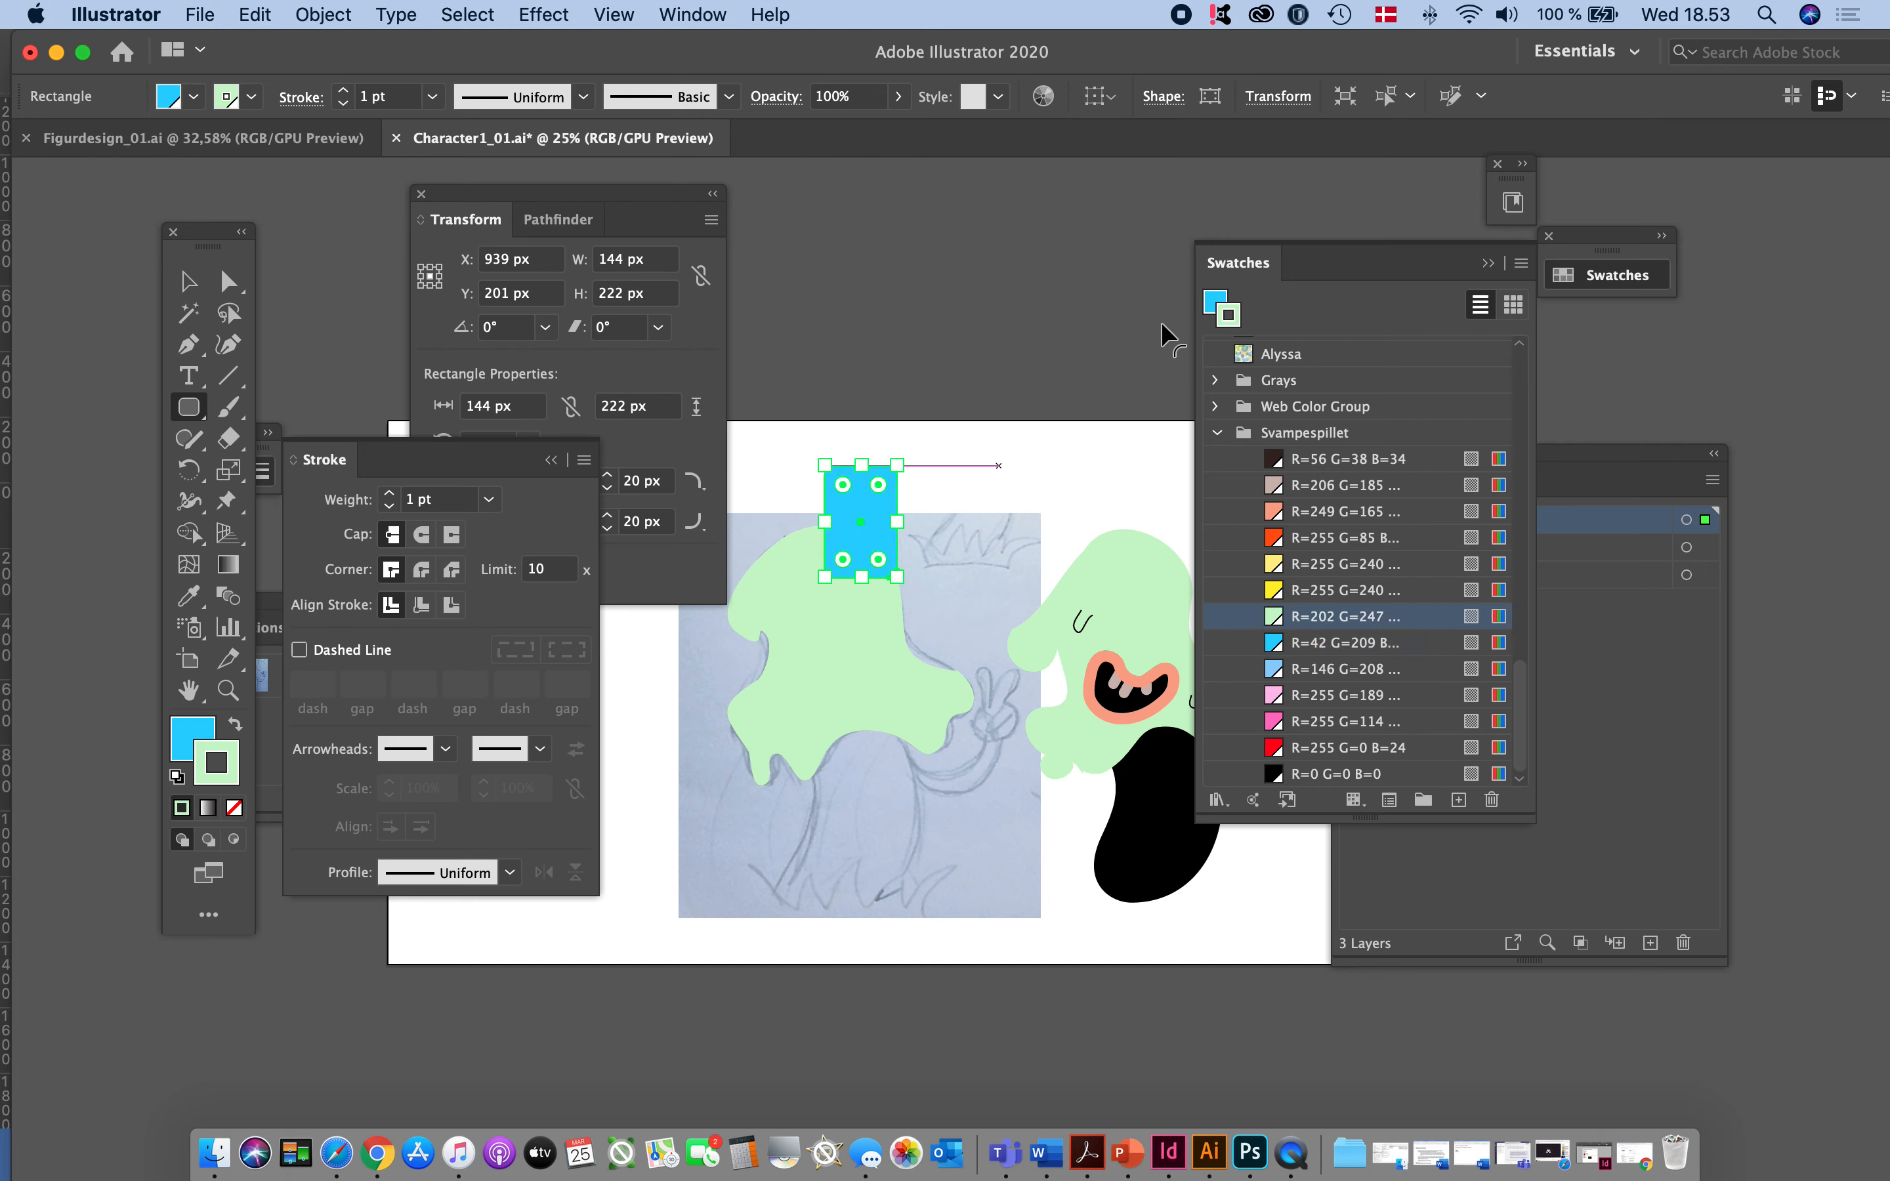
left_click(1187, 232)
left_click(147, 361)
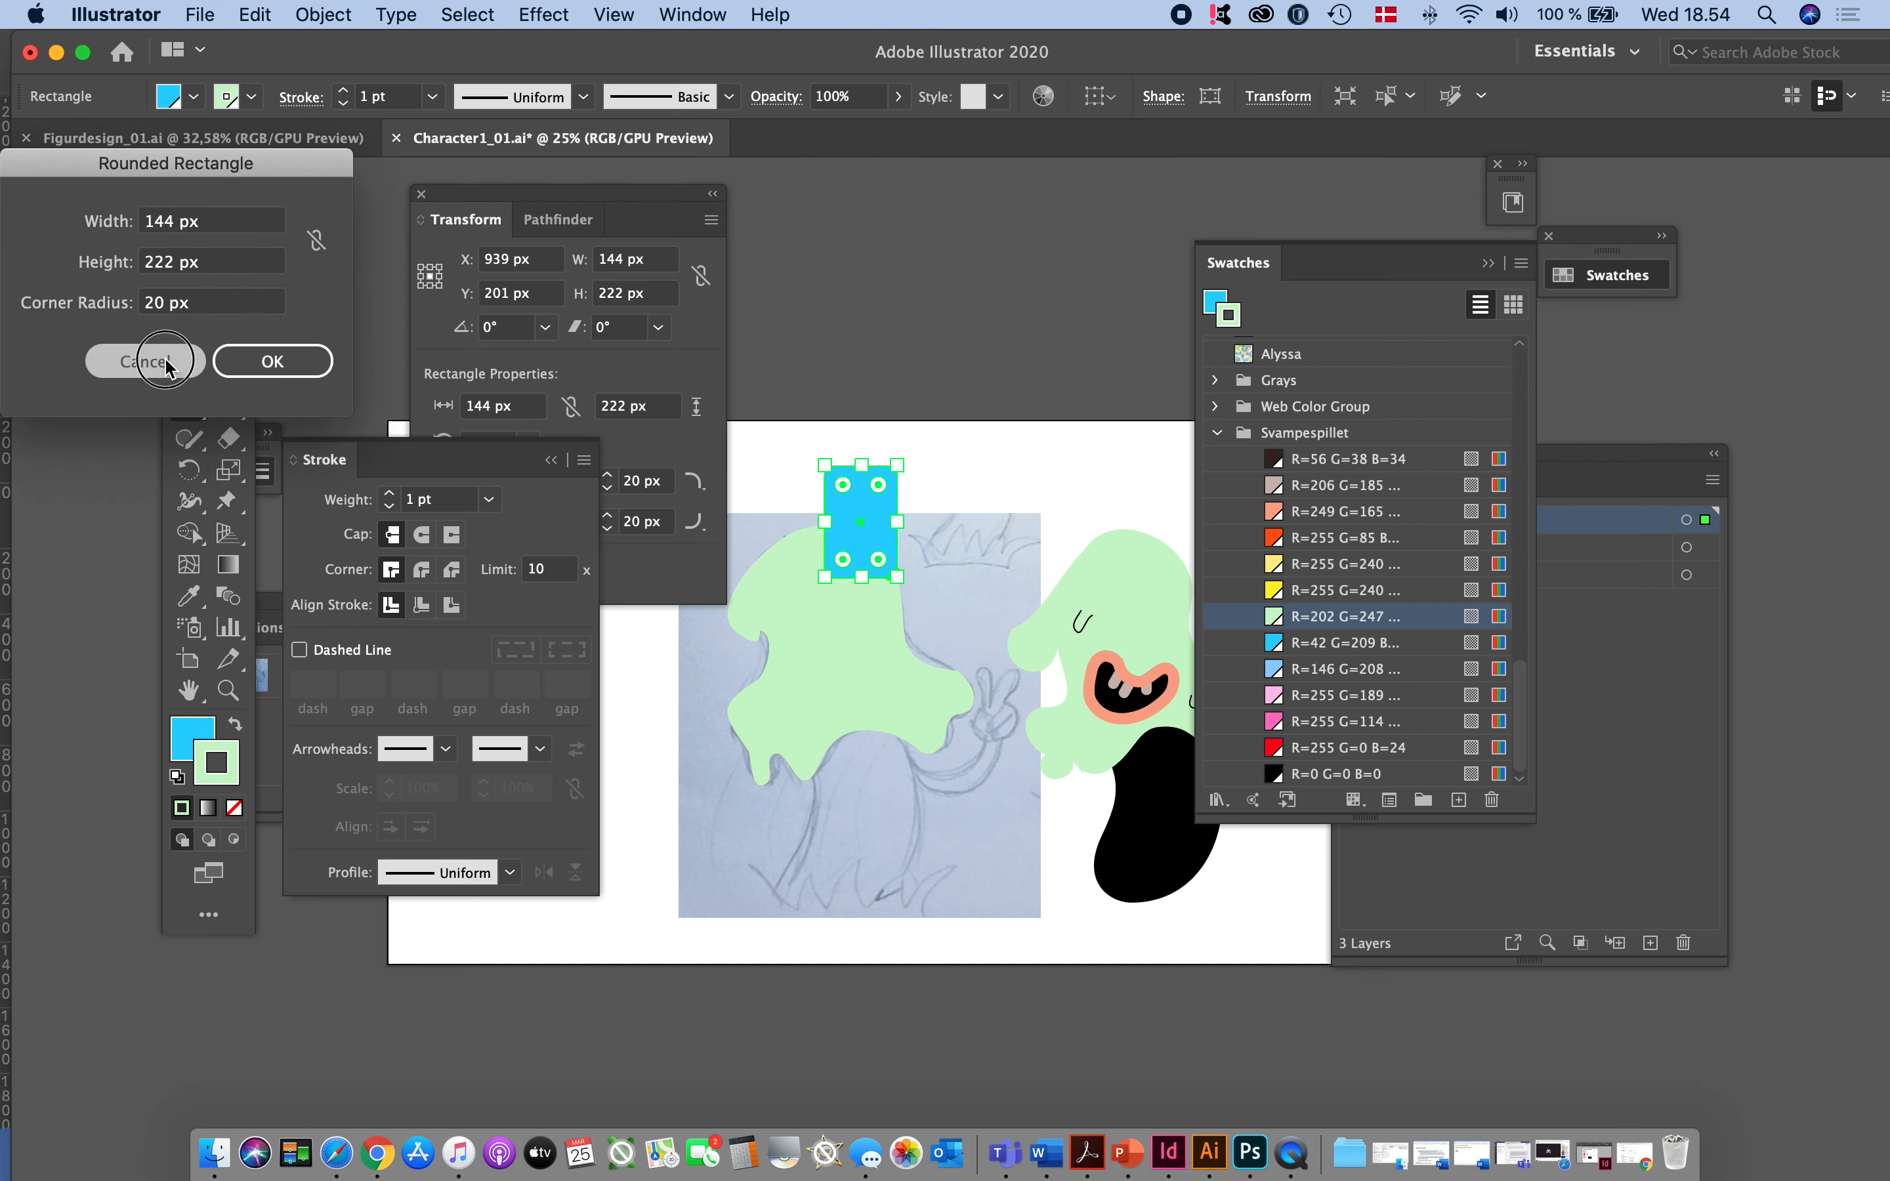
left_click(188, 281)
left_click(951, 325)
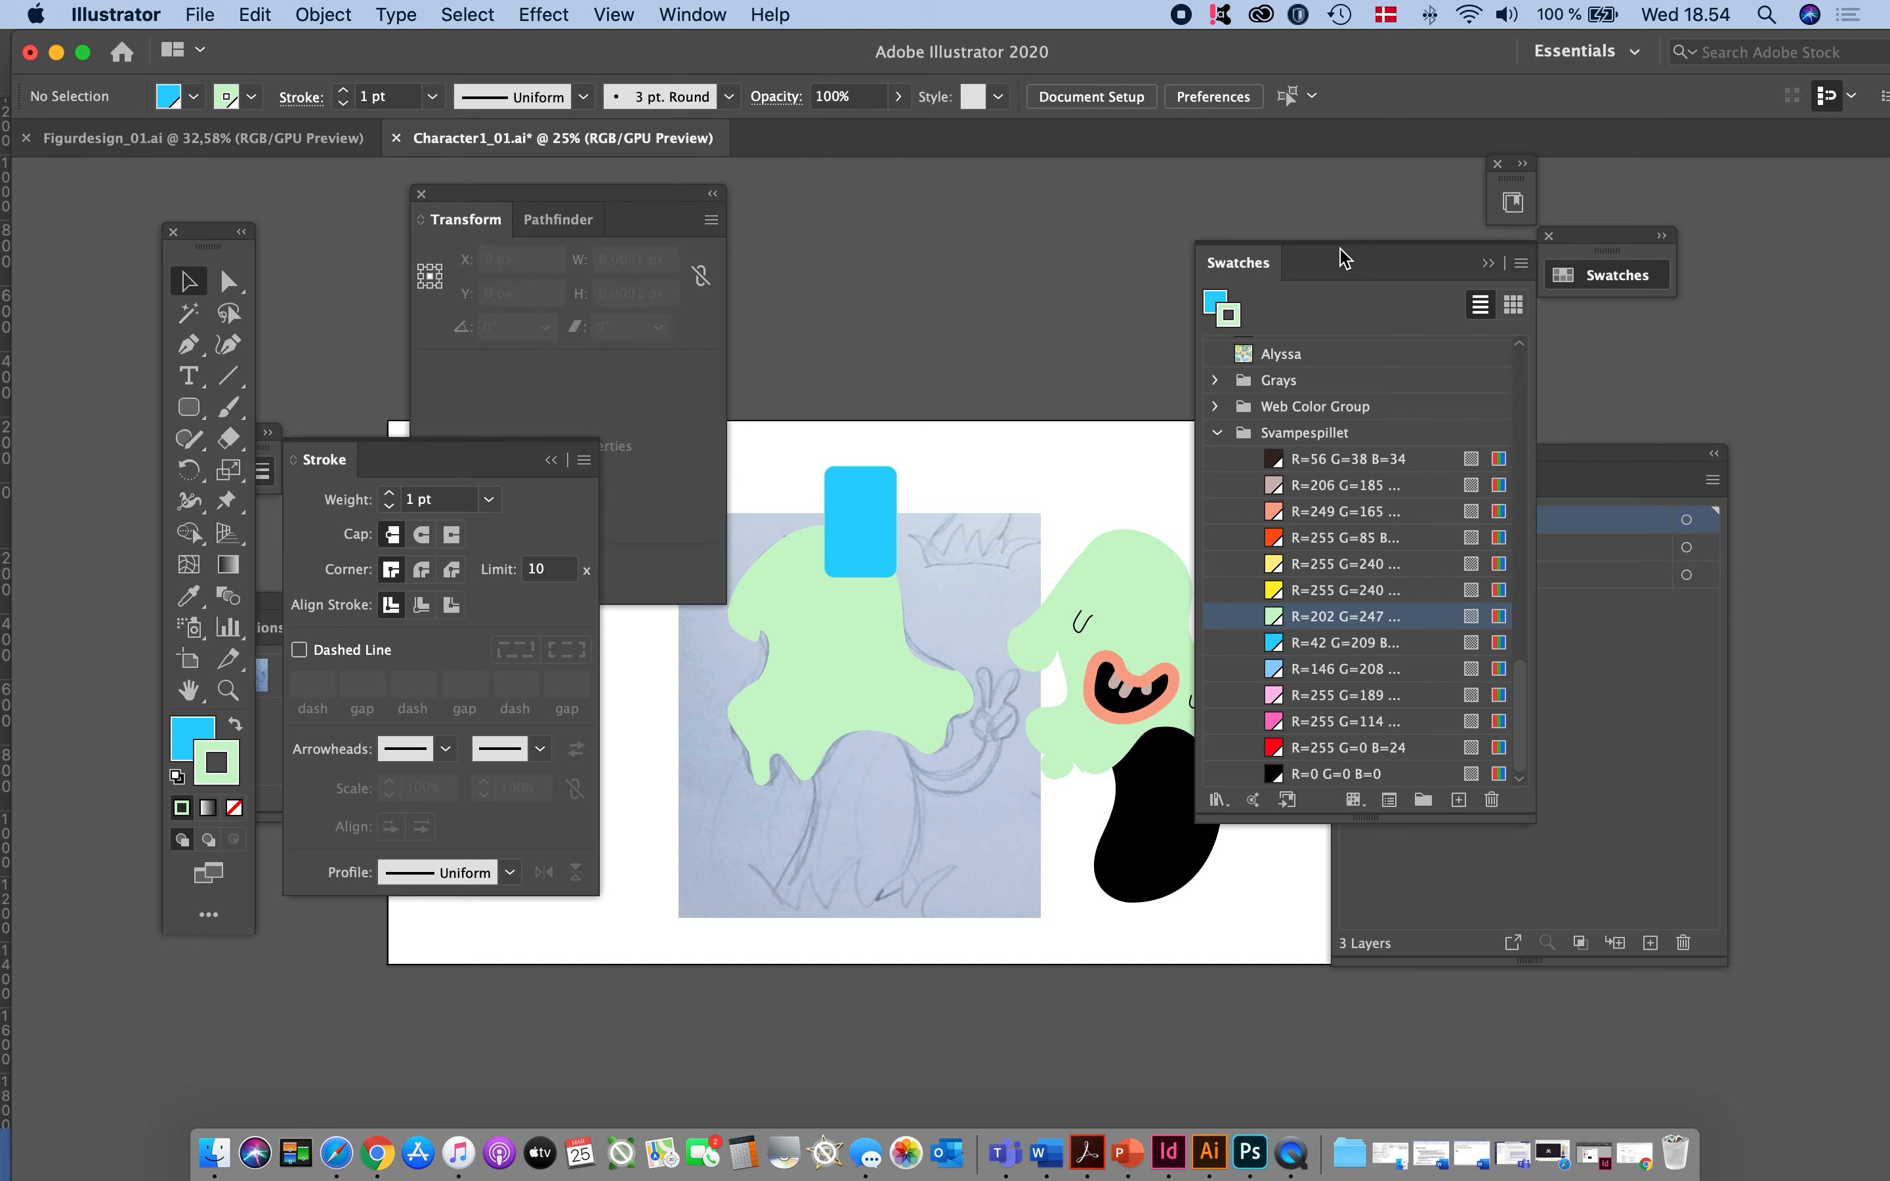
left_click(1487, 263)
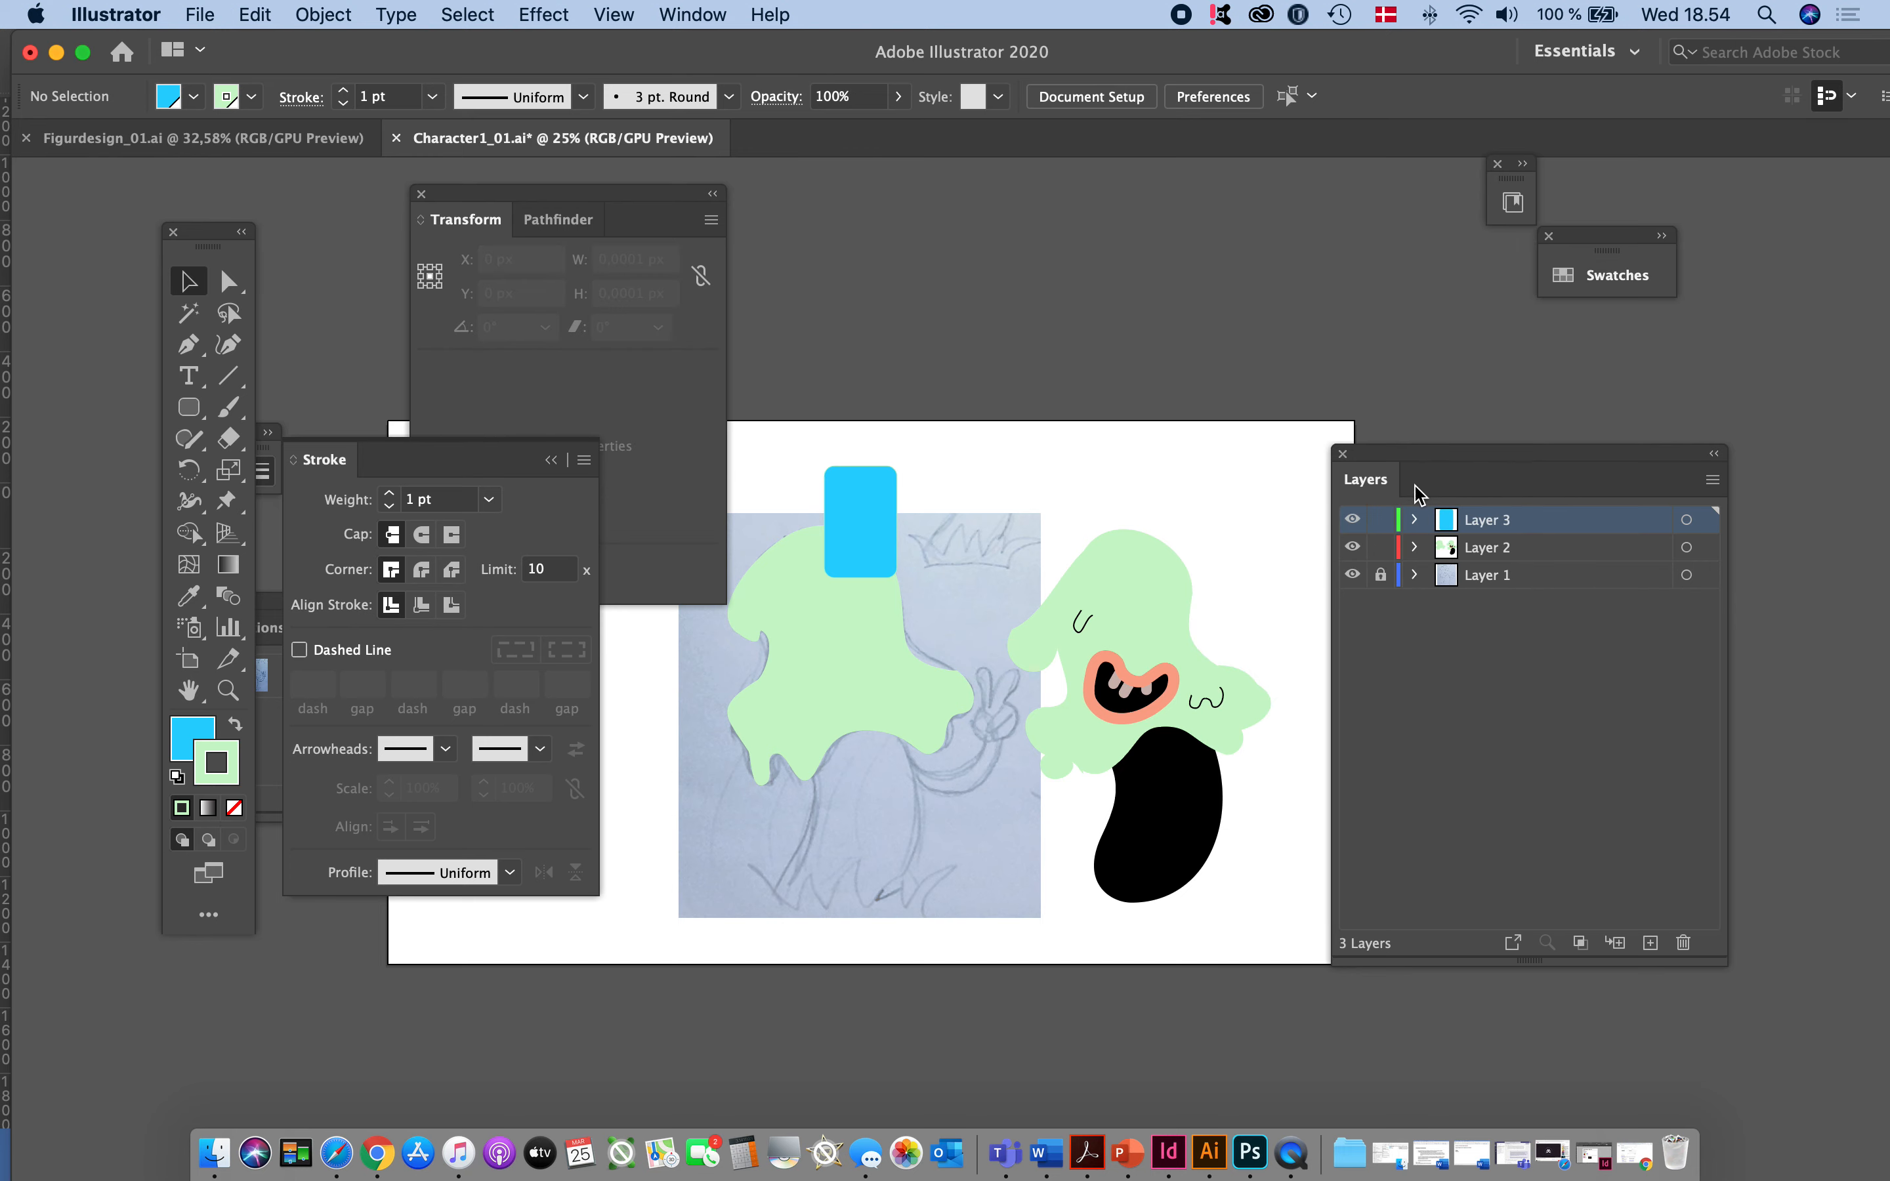
- Group the blue rectangle with the traced green head so both sit in Layer 3, and deselect the group
left_click(1414, 549)
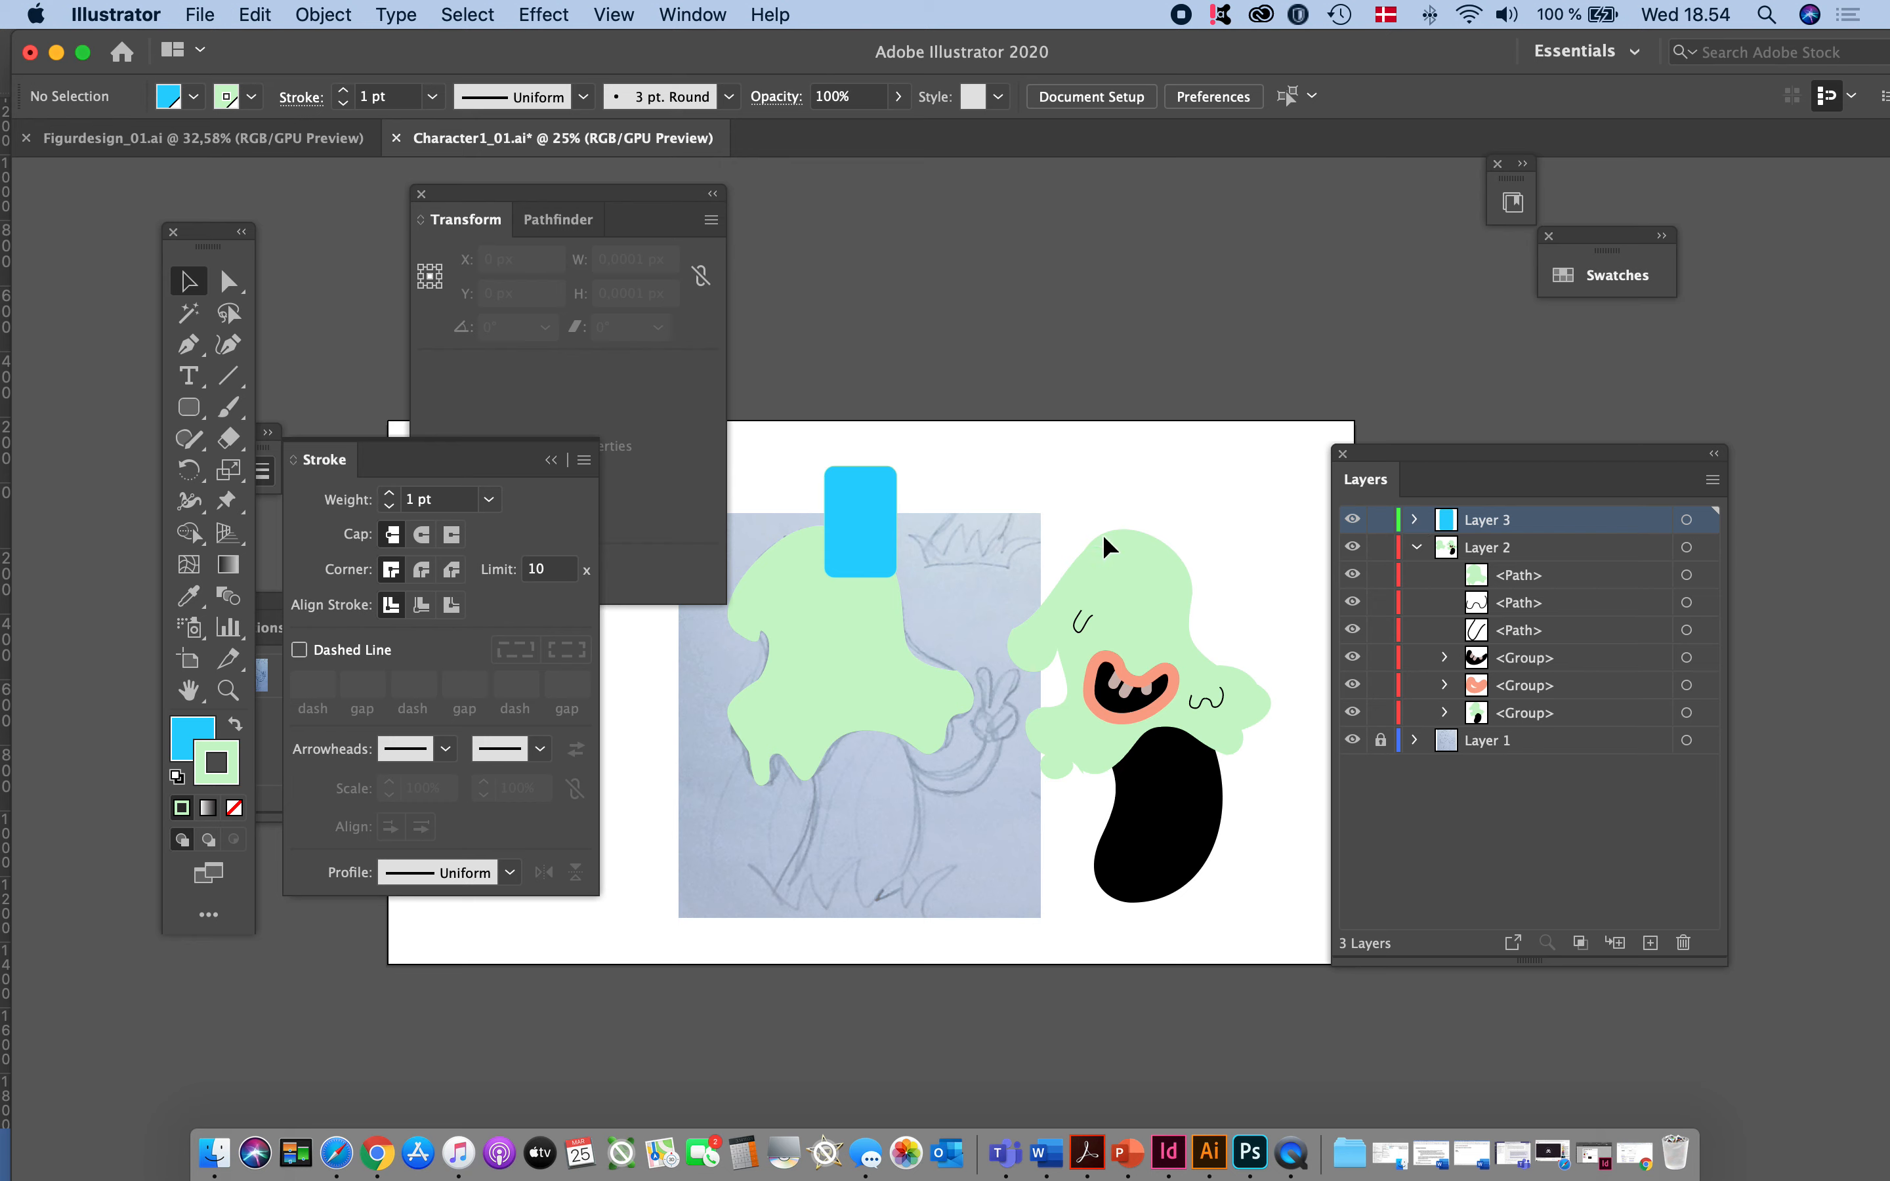
left_click(887, 527)
left_click(930, 464)
left_click_drag(904, 675, 904, 675)
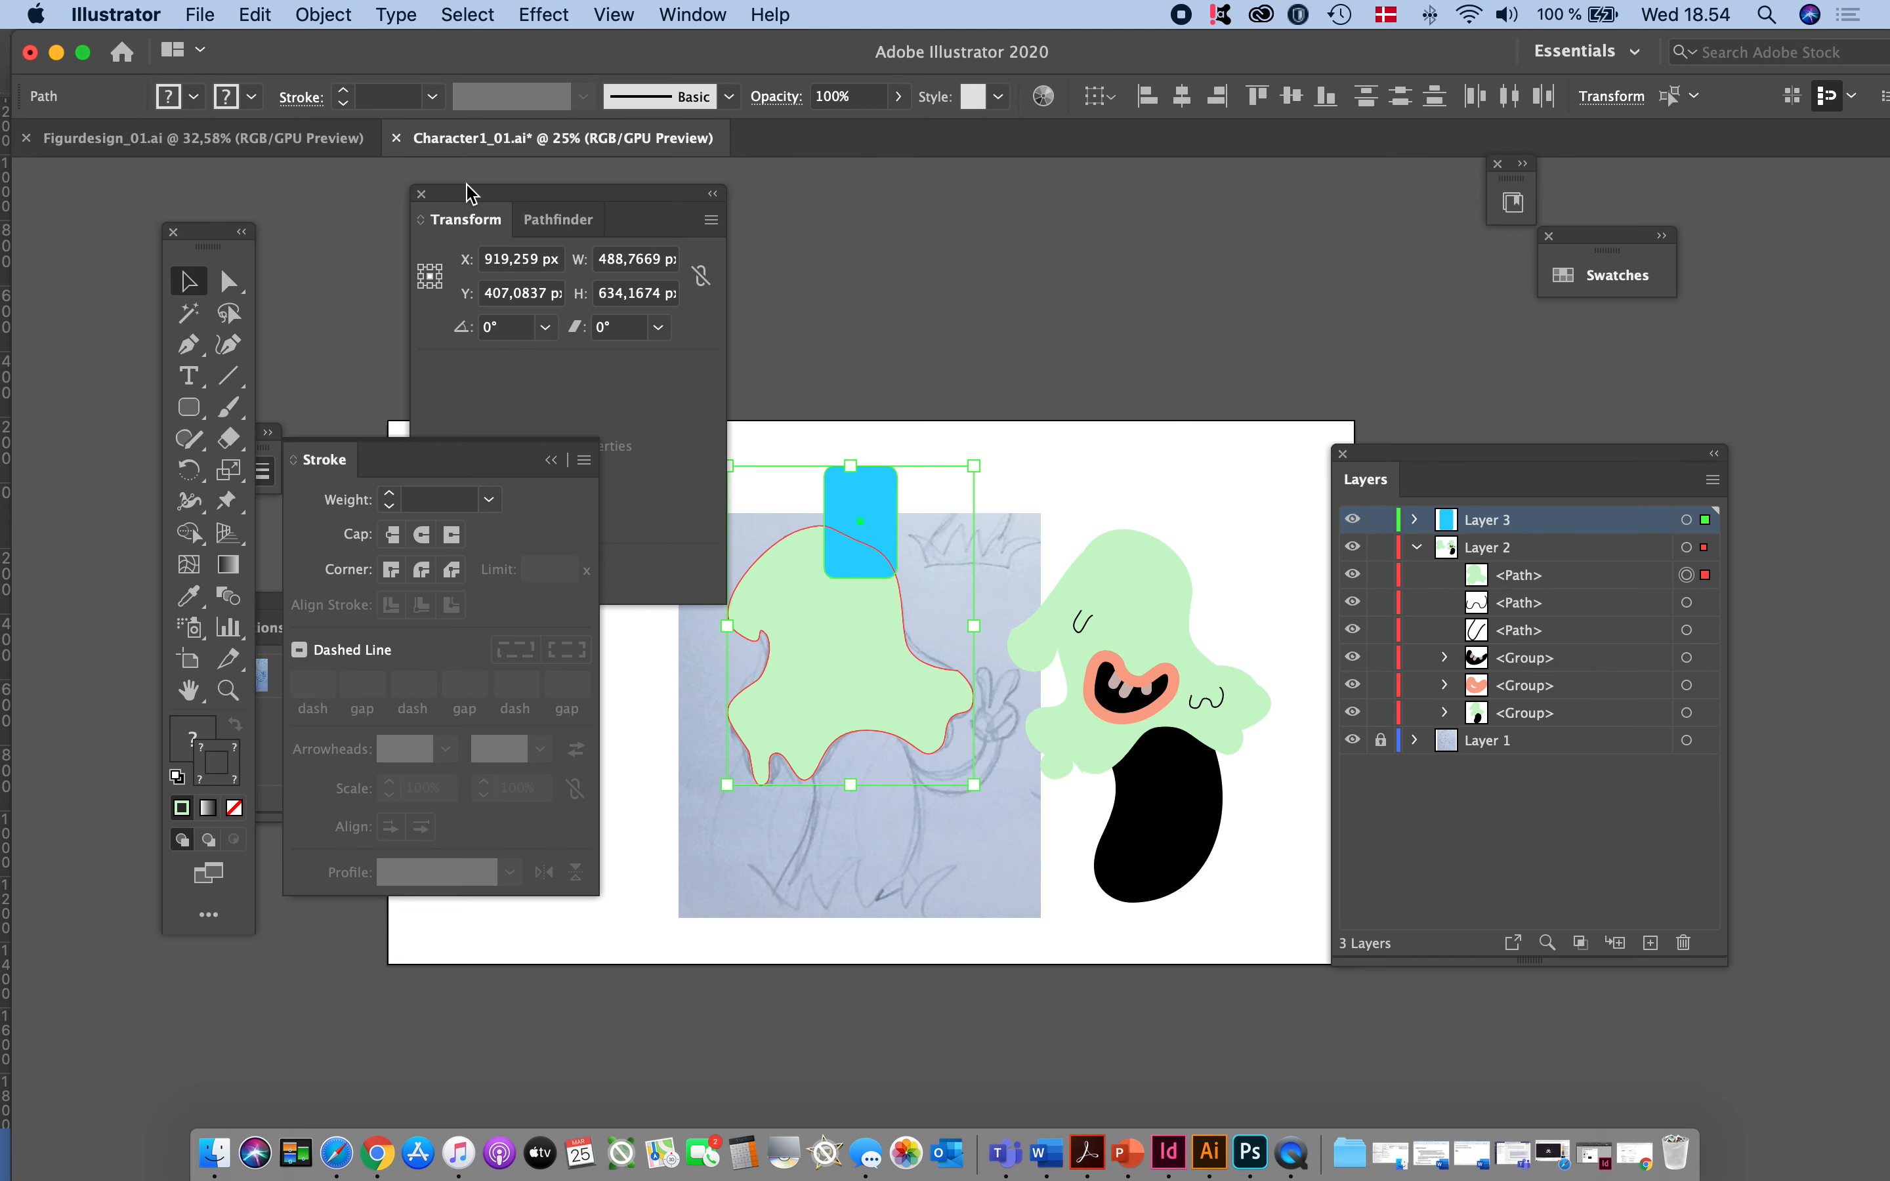
left_click(324, 13)
left_click(336, 143)
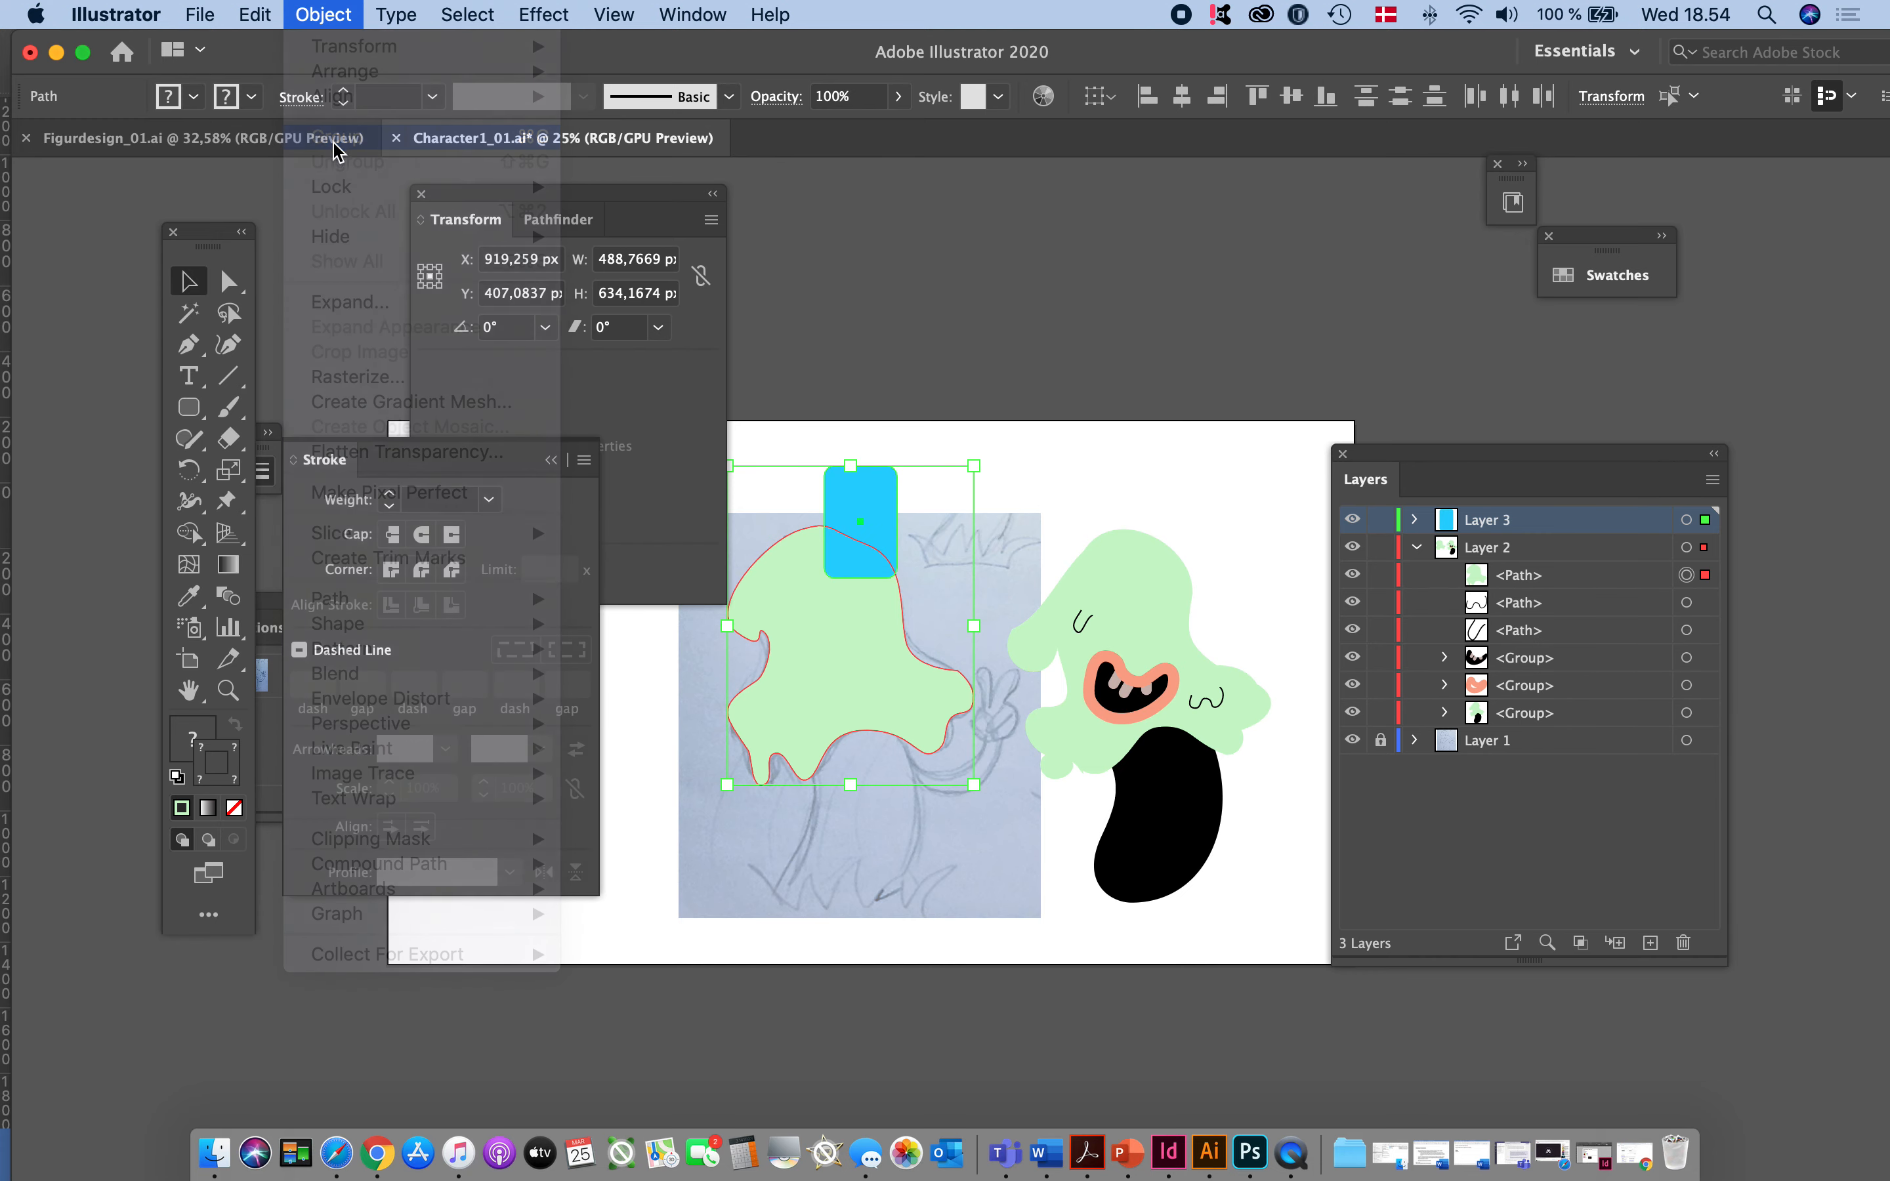
left_click(1416, 546)
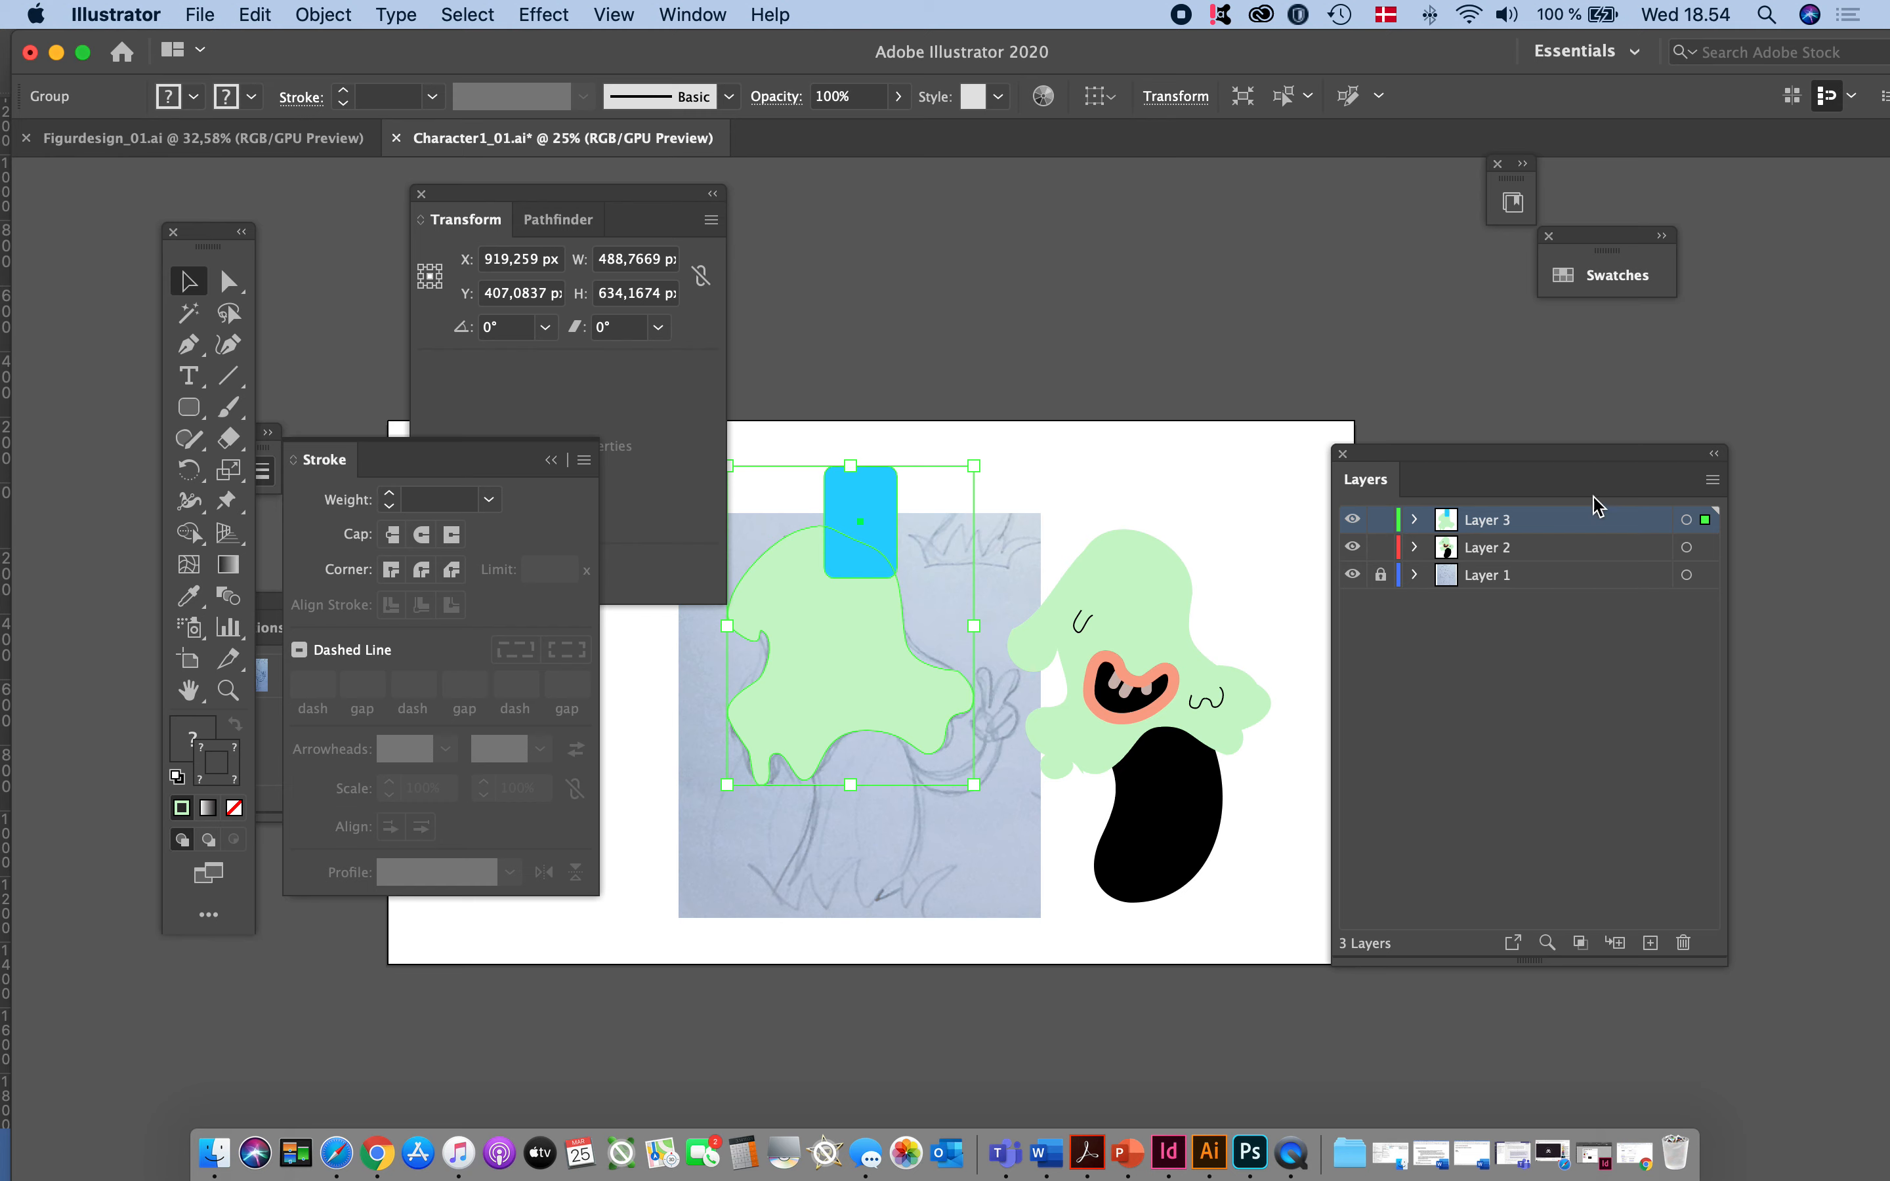
left_click_drag(1552, 453, 1508, 435)
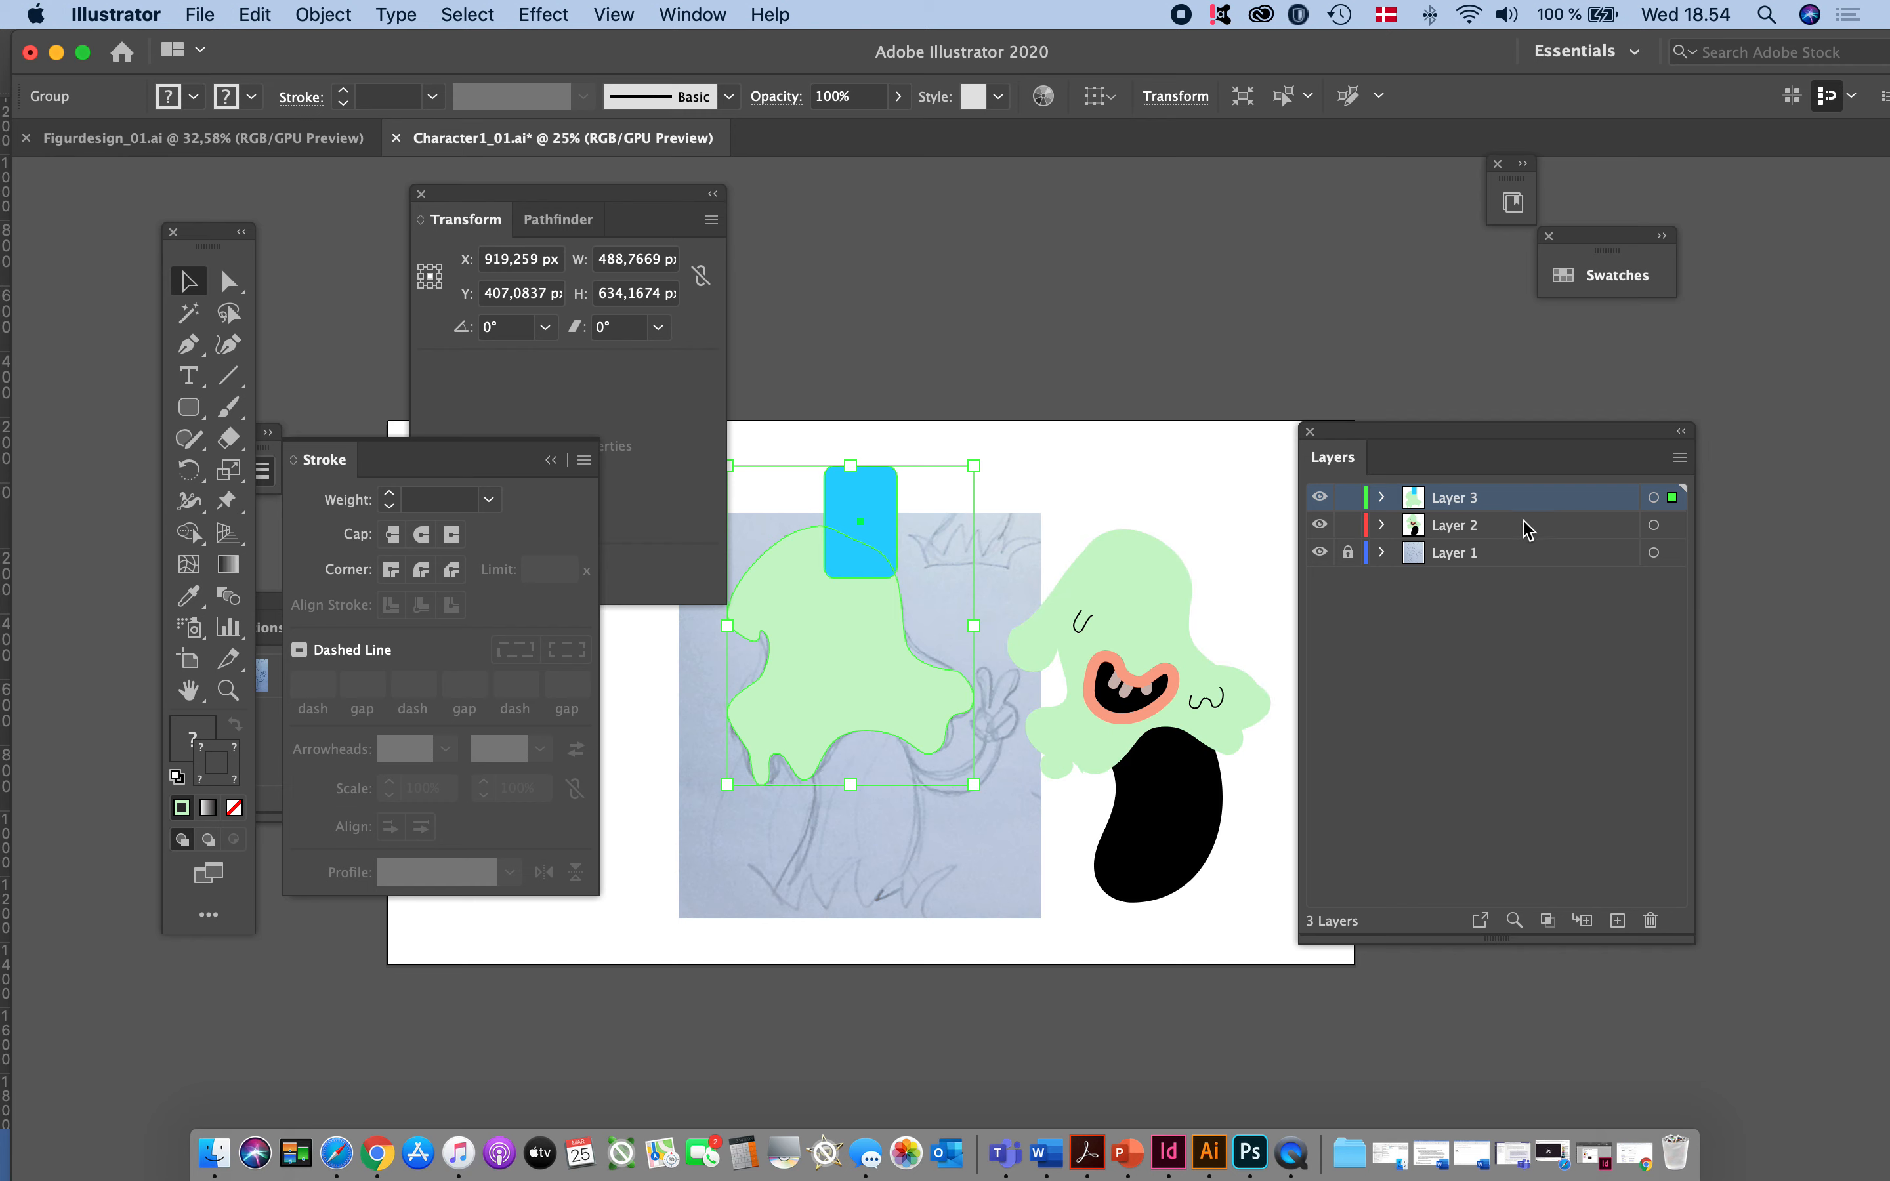
left_click(1040, 876)
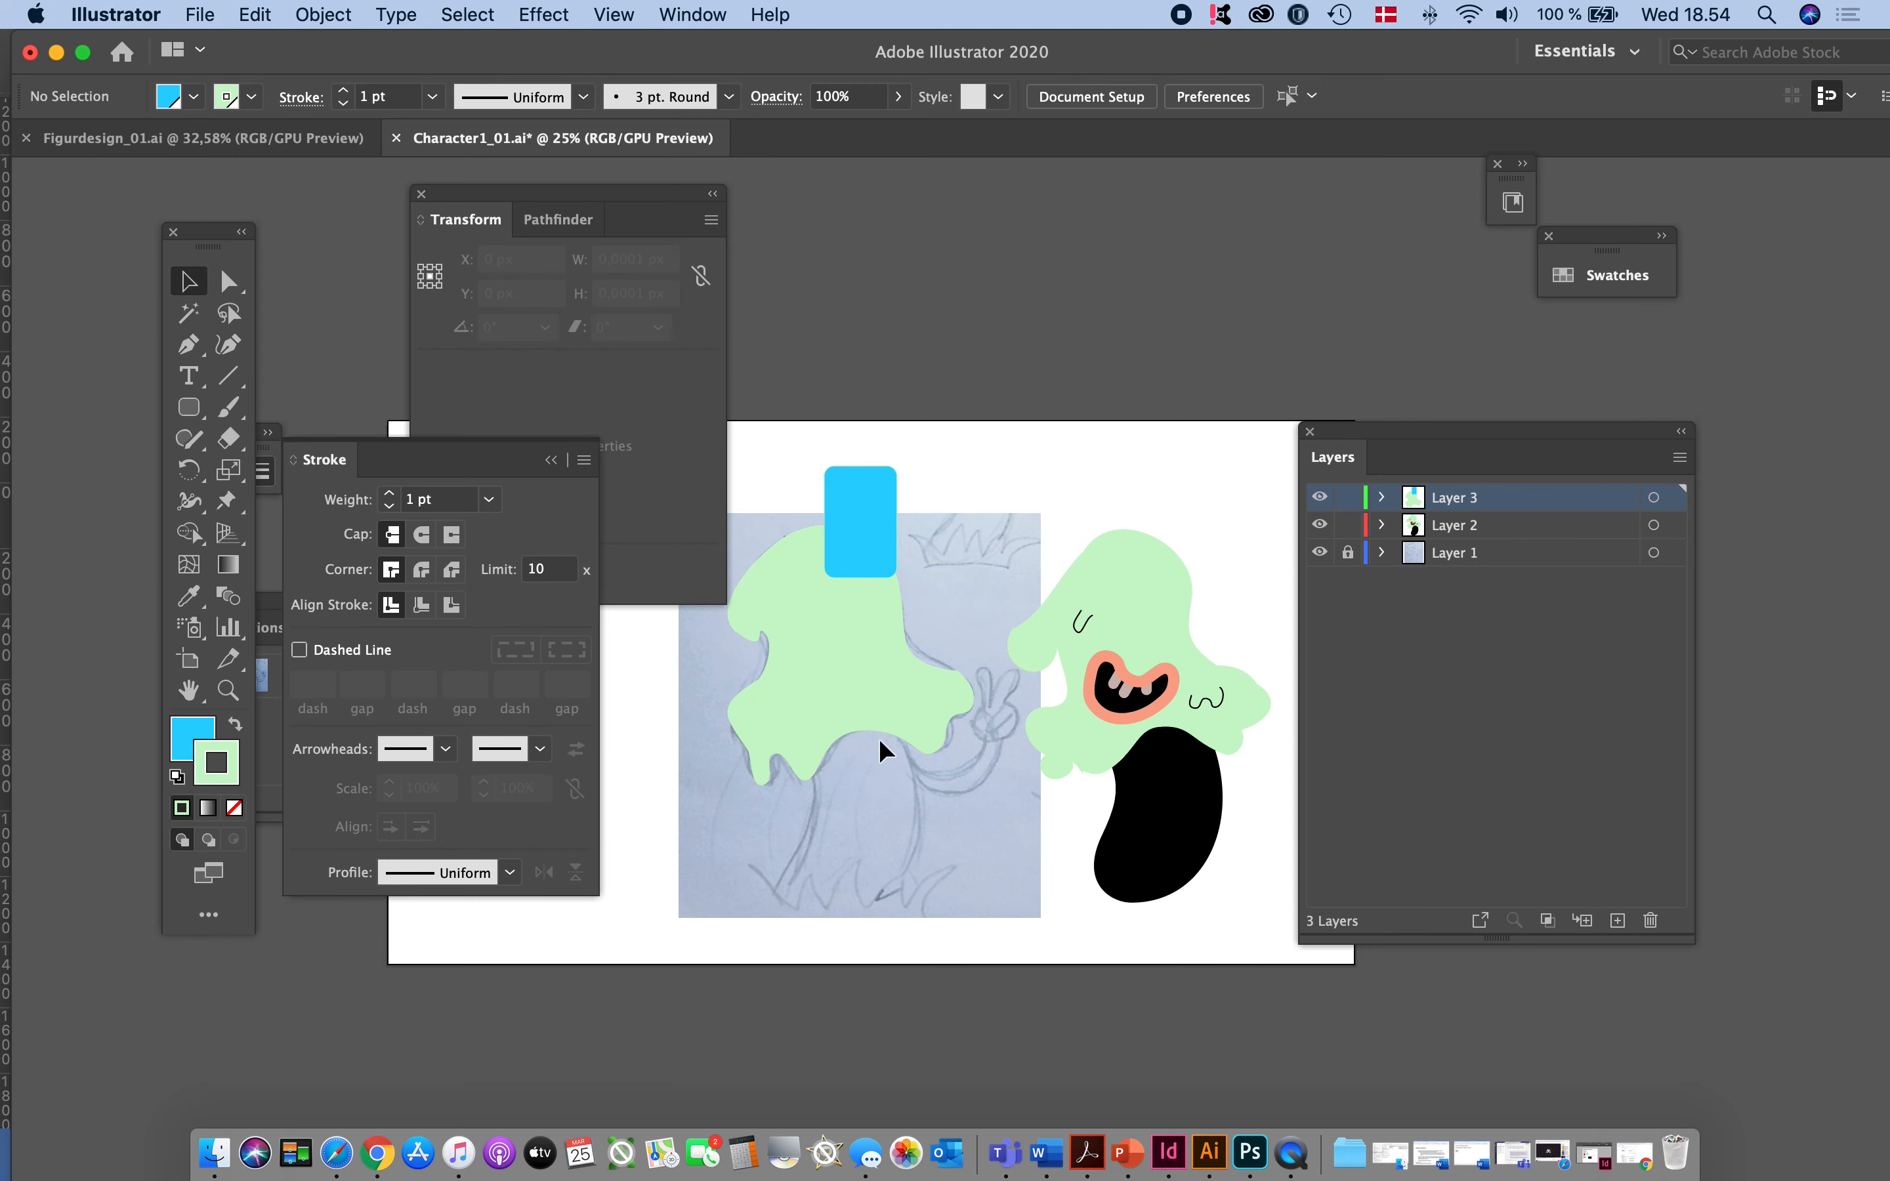
- Check how the traced head group and the finished character's group select on the artboard, and clear the selection
left_click(898, 717)
left_click(1080, 618)
left_click(1158, 830)
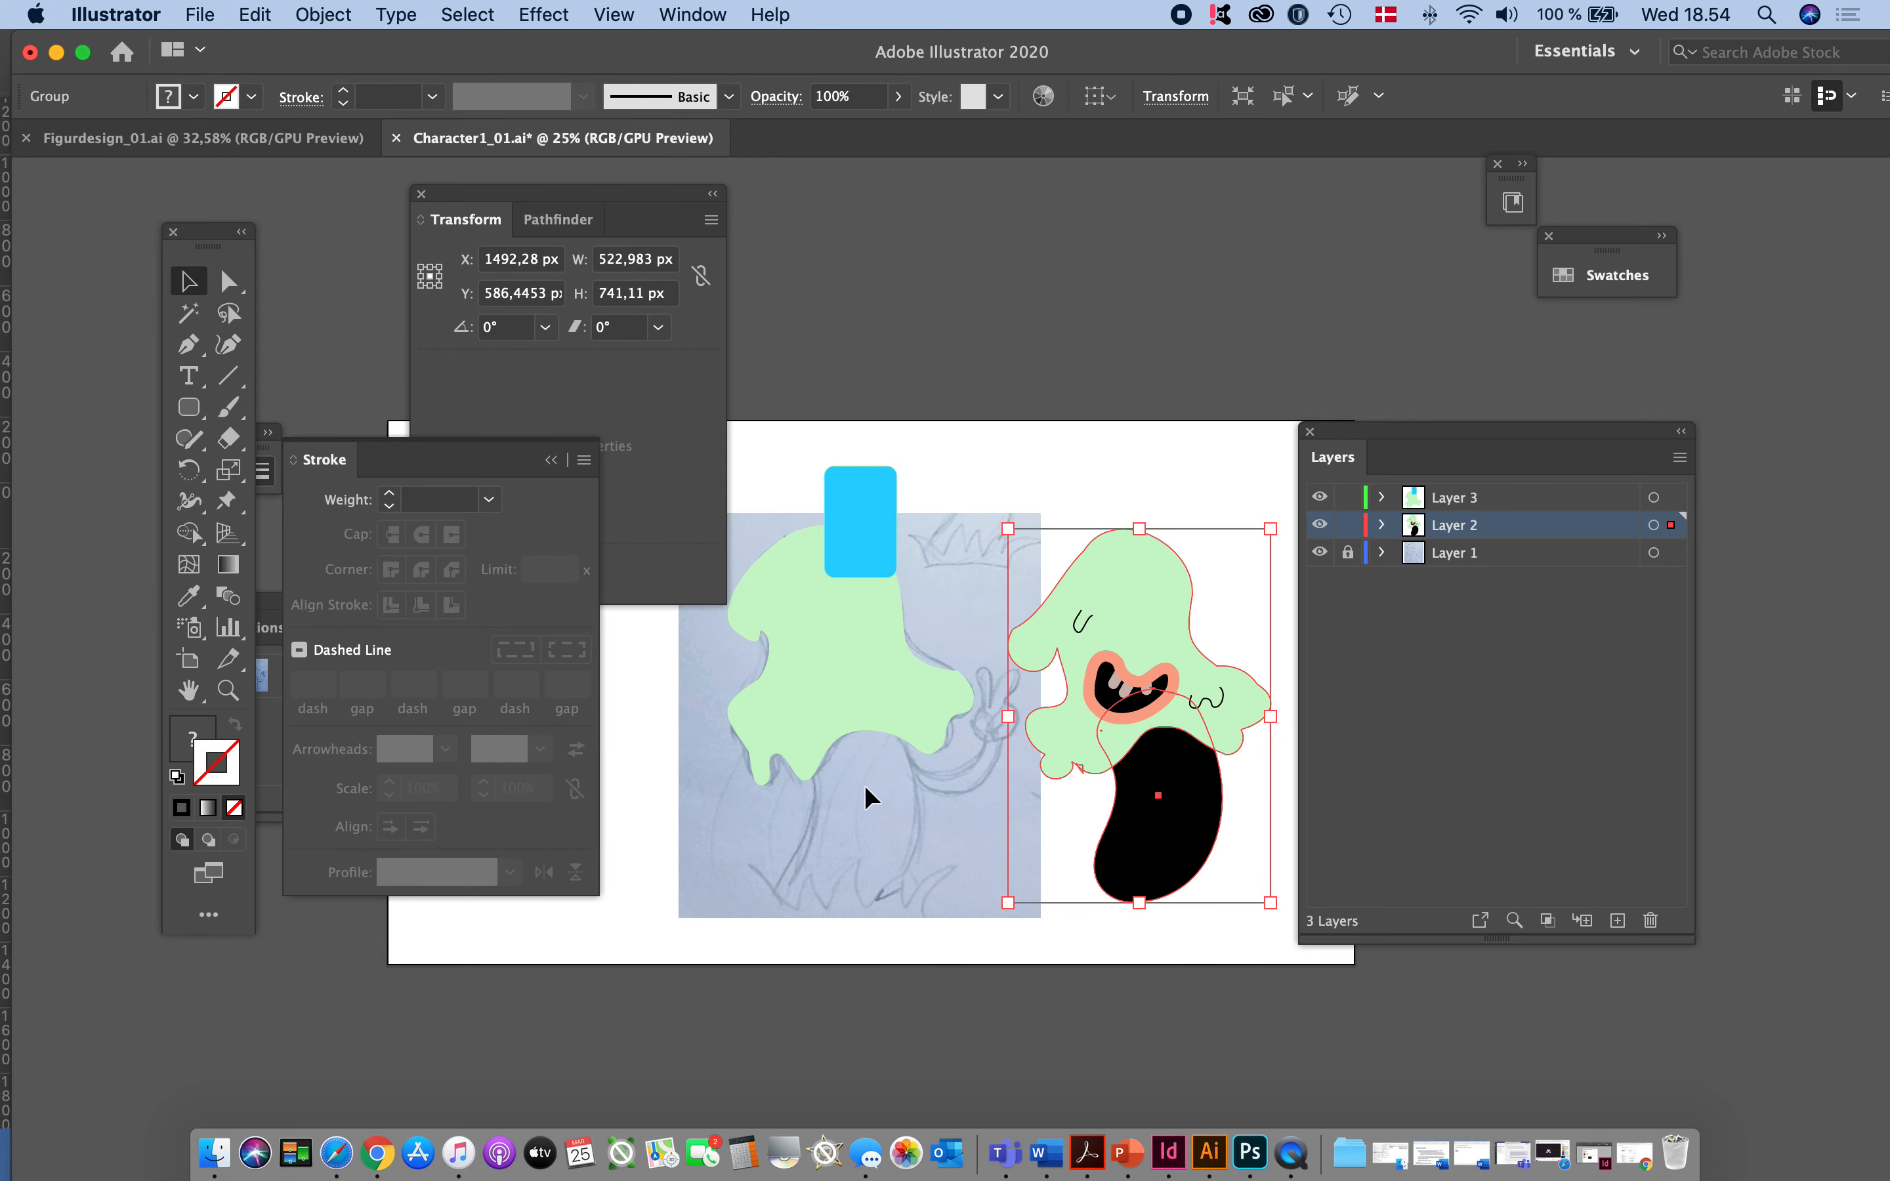
left_click(965, 668)
left_click(1183, 600)
left_click(971, 848)
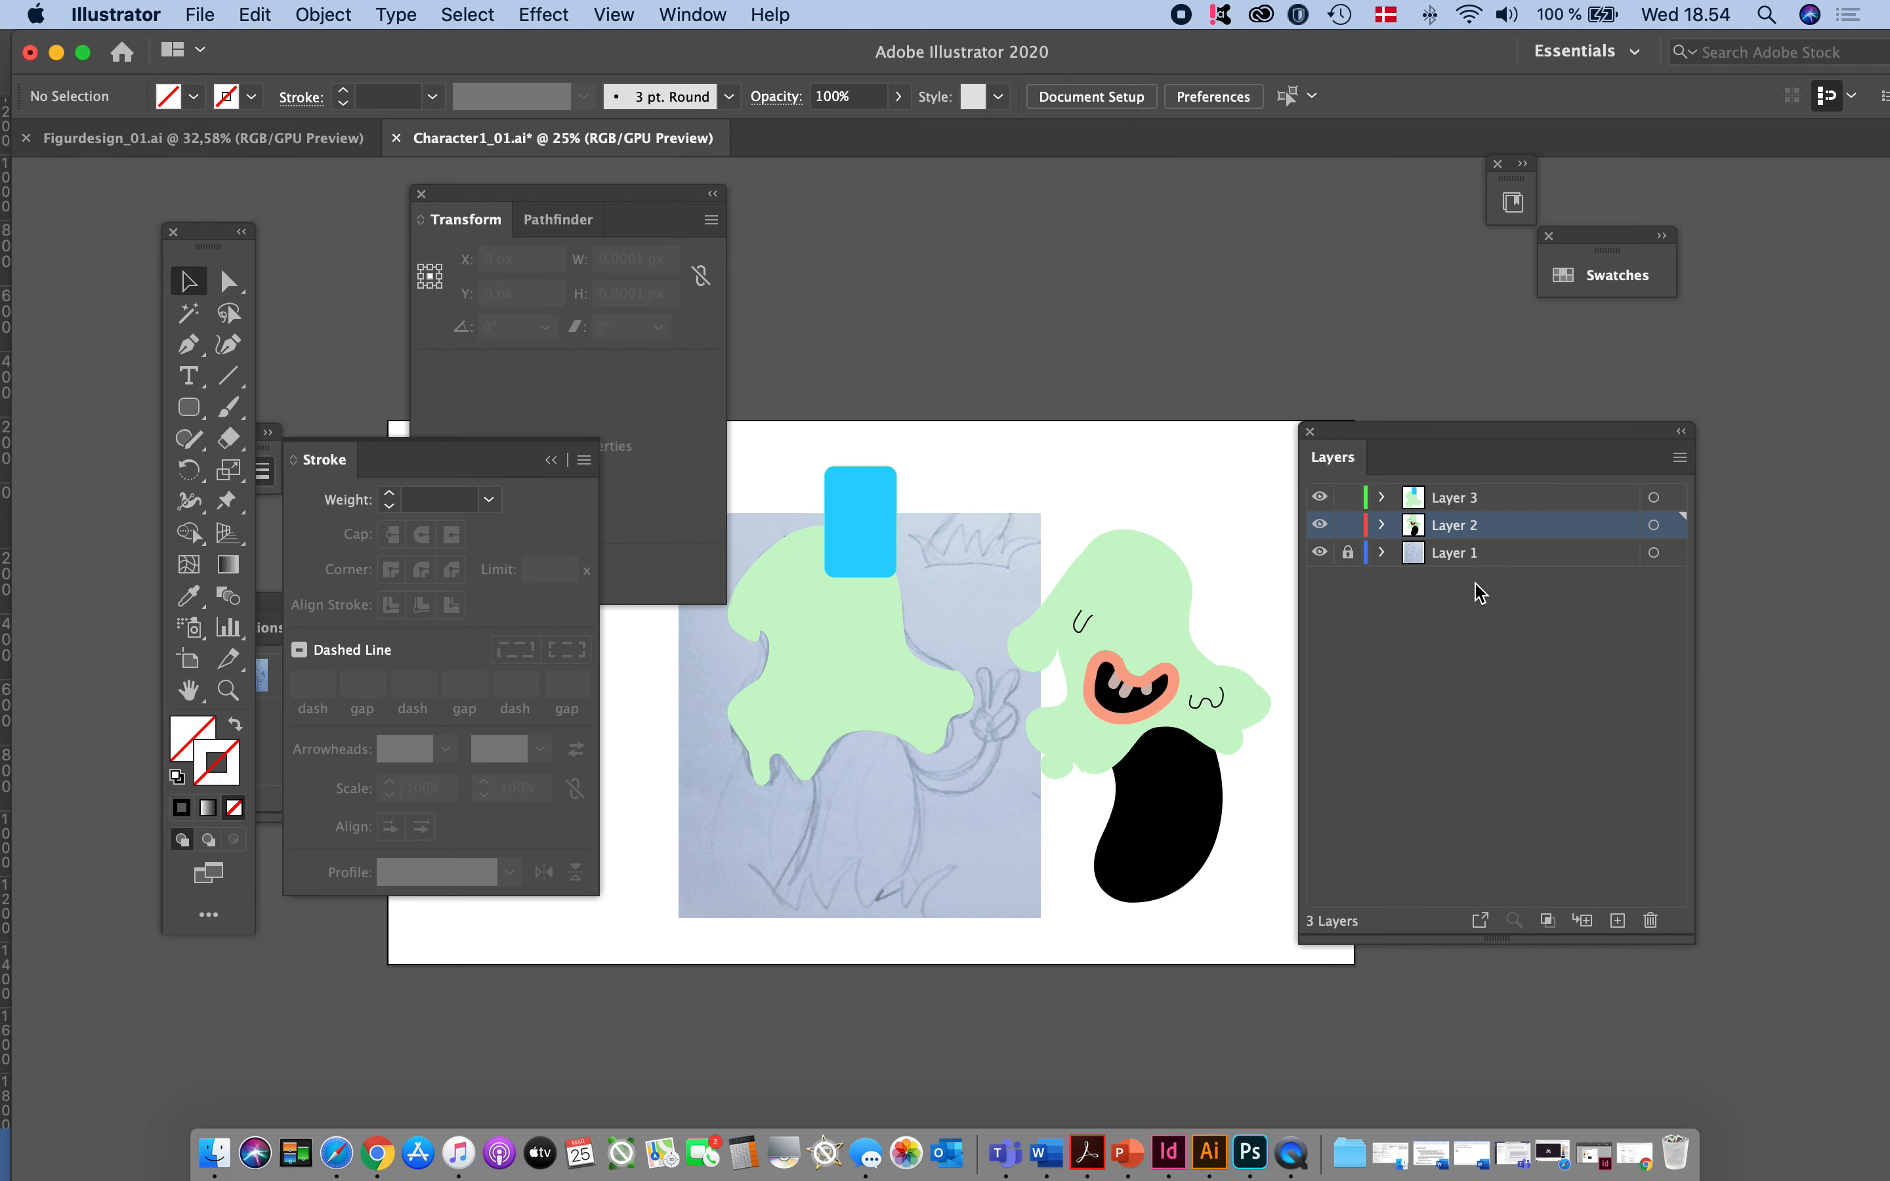
- Target all of Layer 2's artwork, expand the layer's contents, and target only its head-and-body group
left_click(1653, 526)
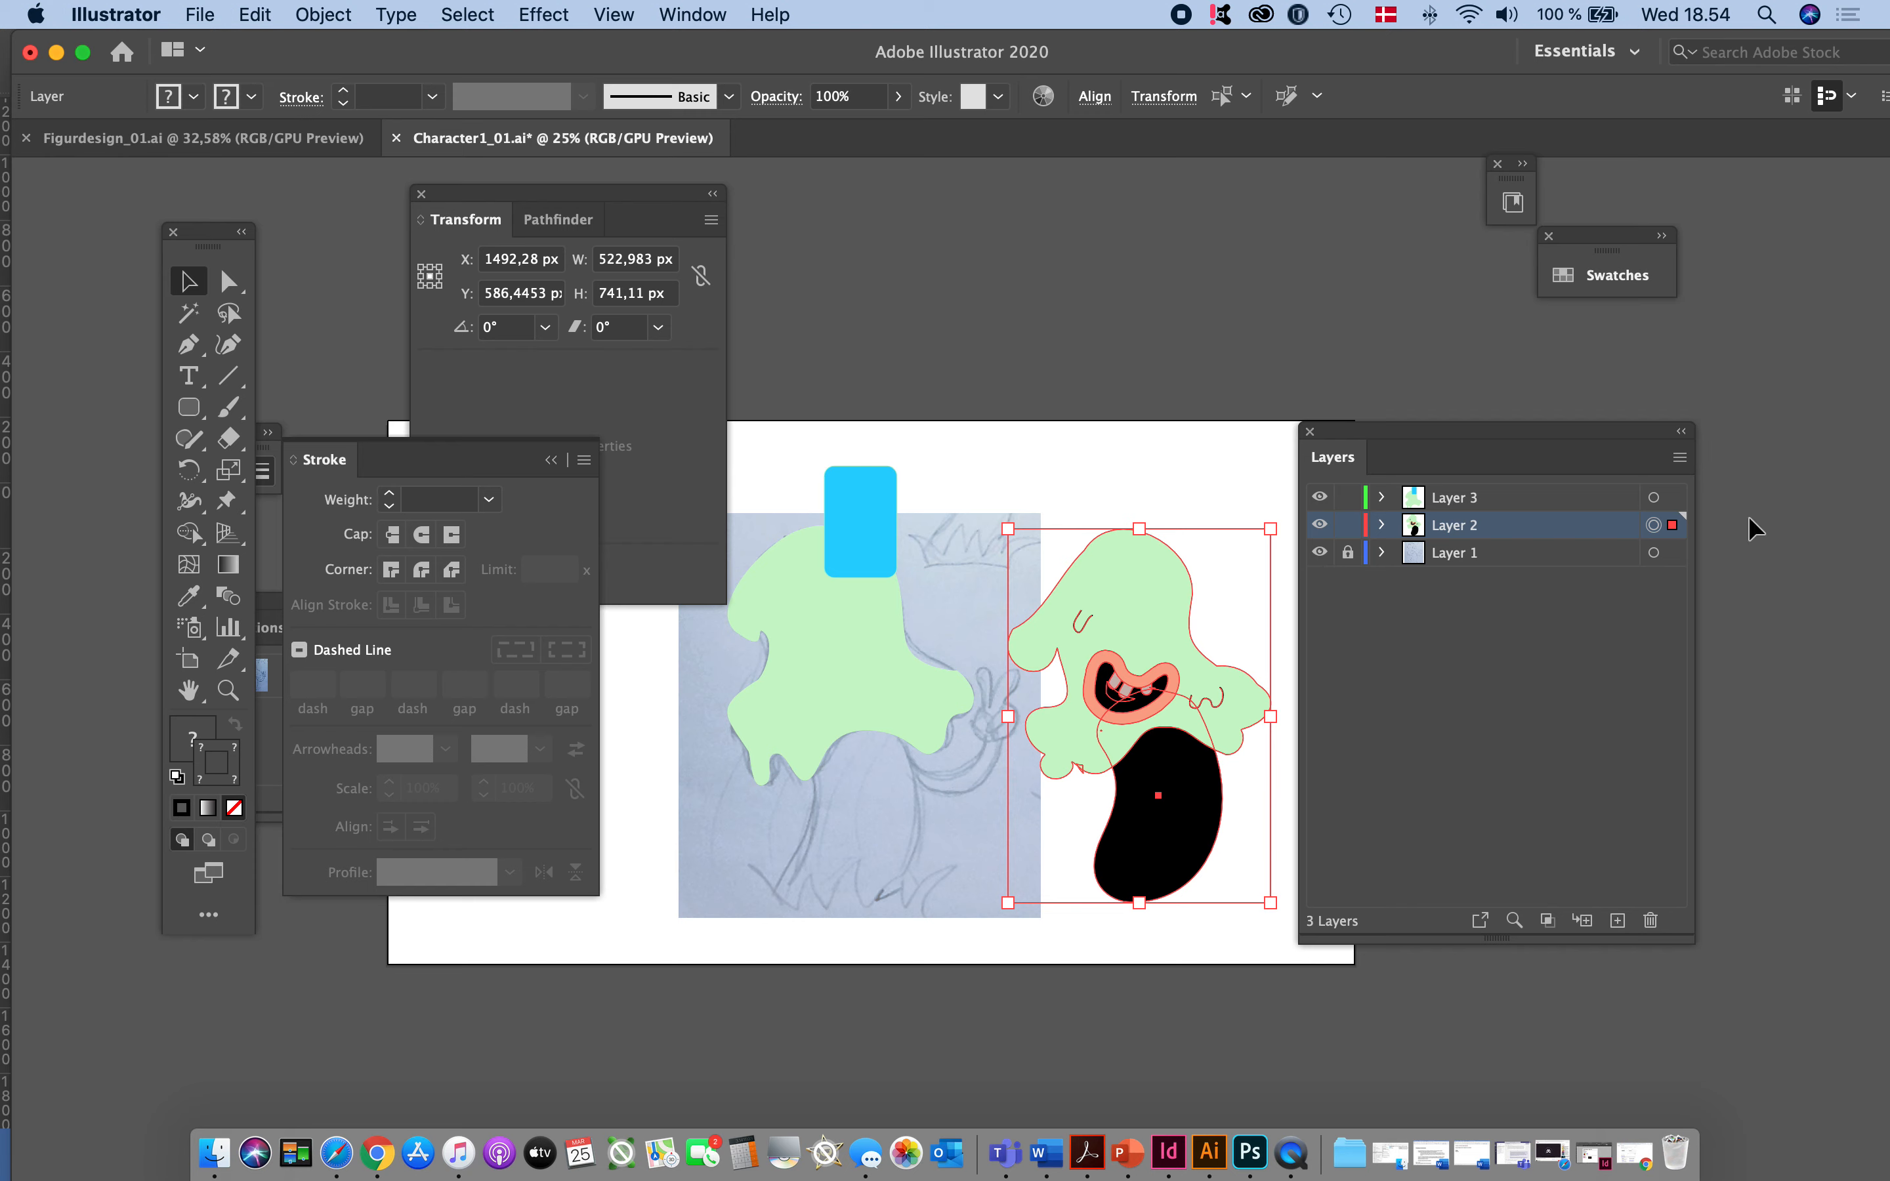
left_click(1382, 526)
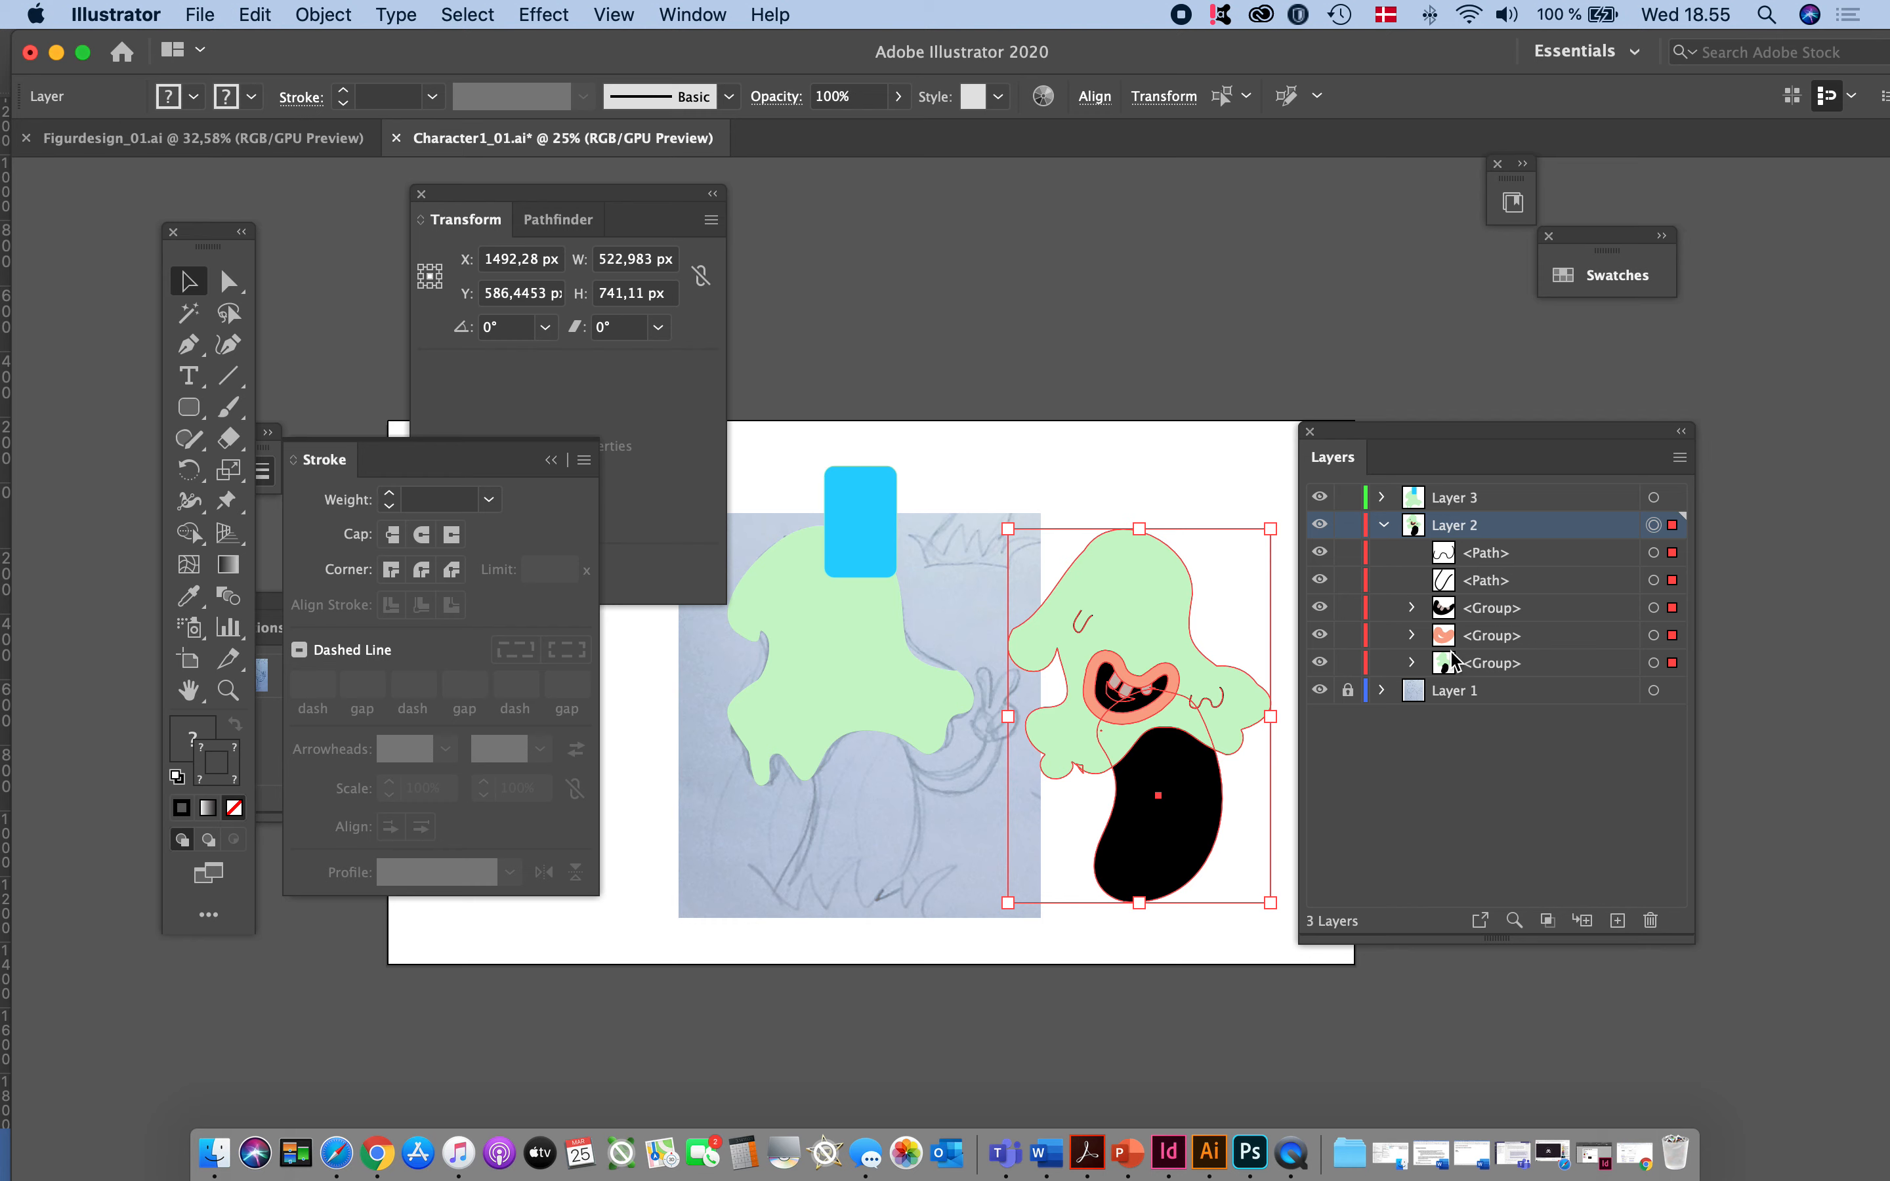
left_click(1654, 664)
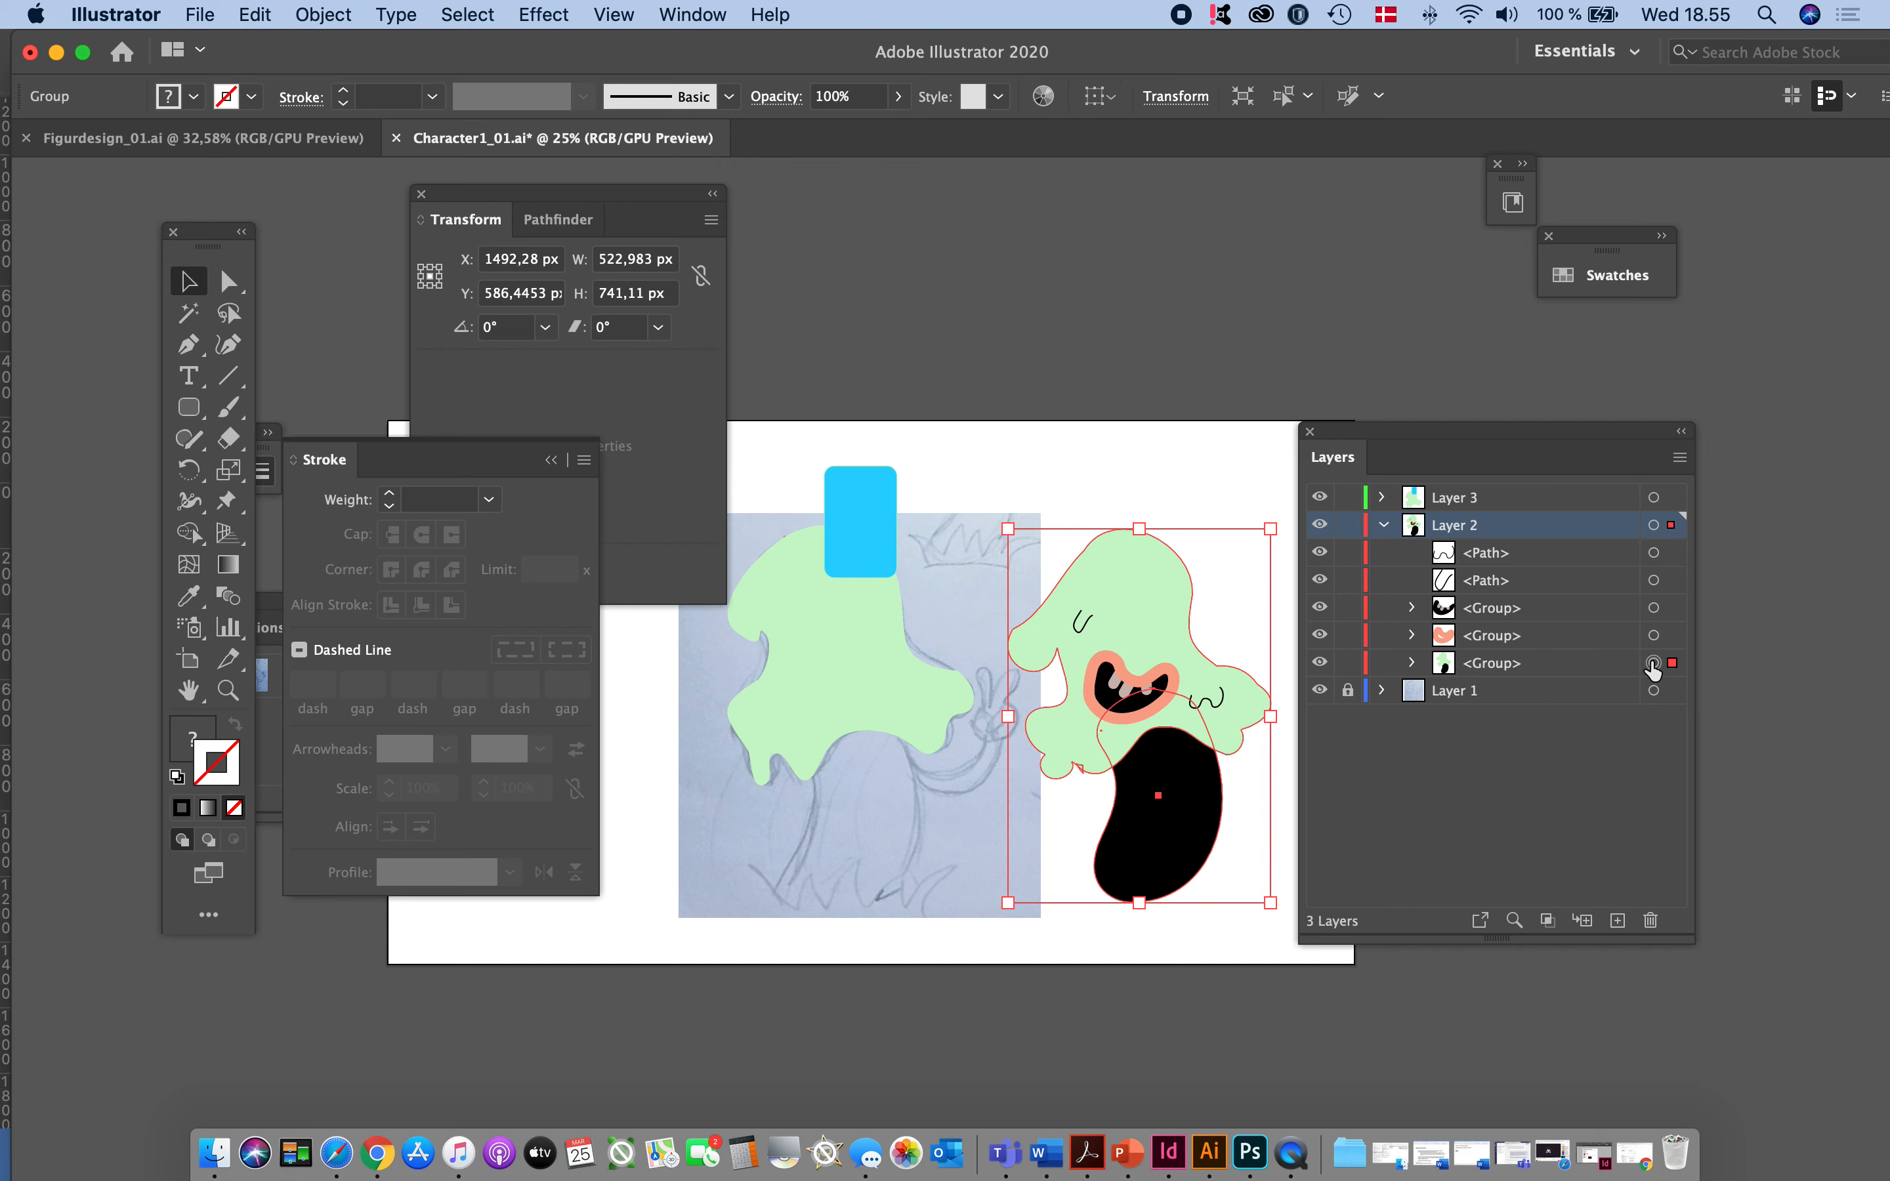
- Target both mouth groups together with the two line paths in Layer 2, drop the paths, and deselect everything
left_click(1653, 635)
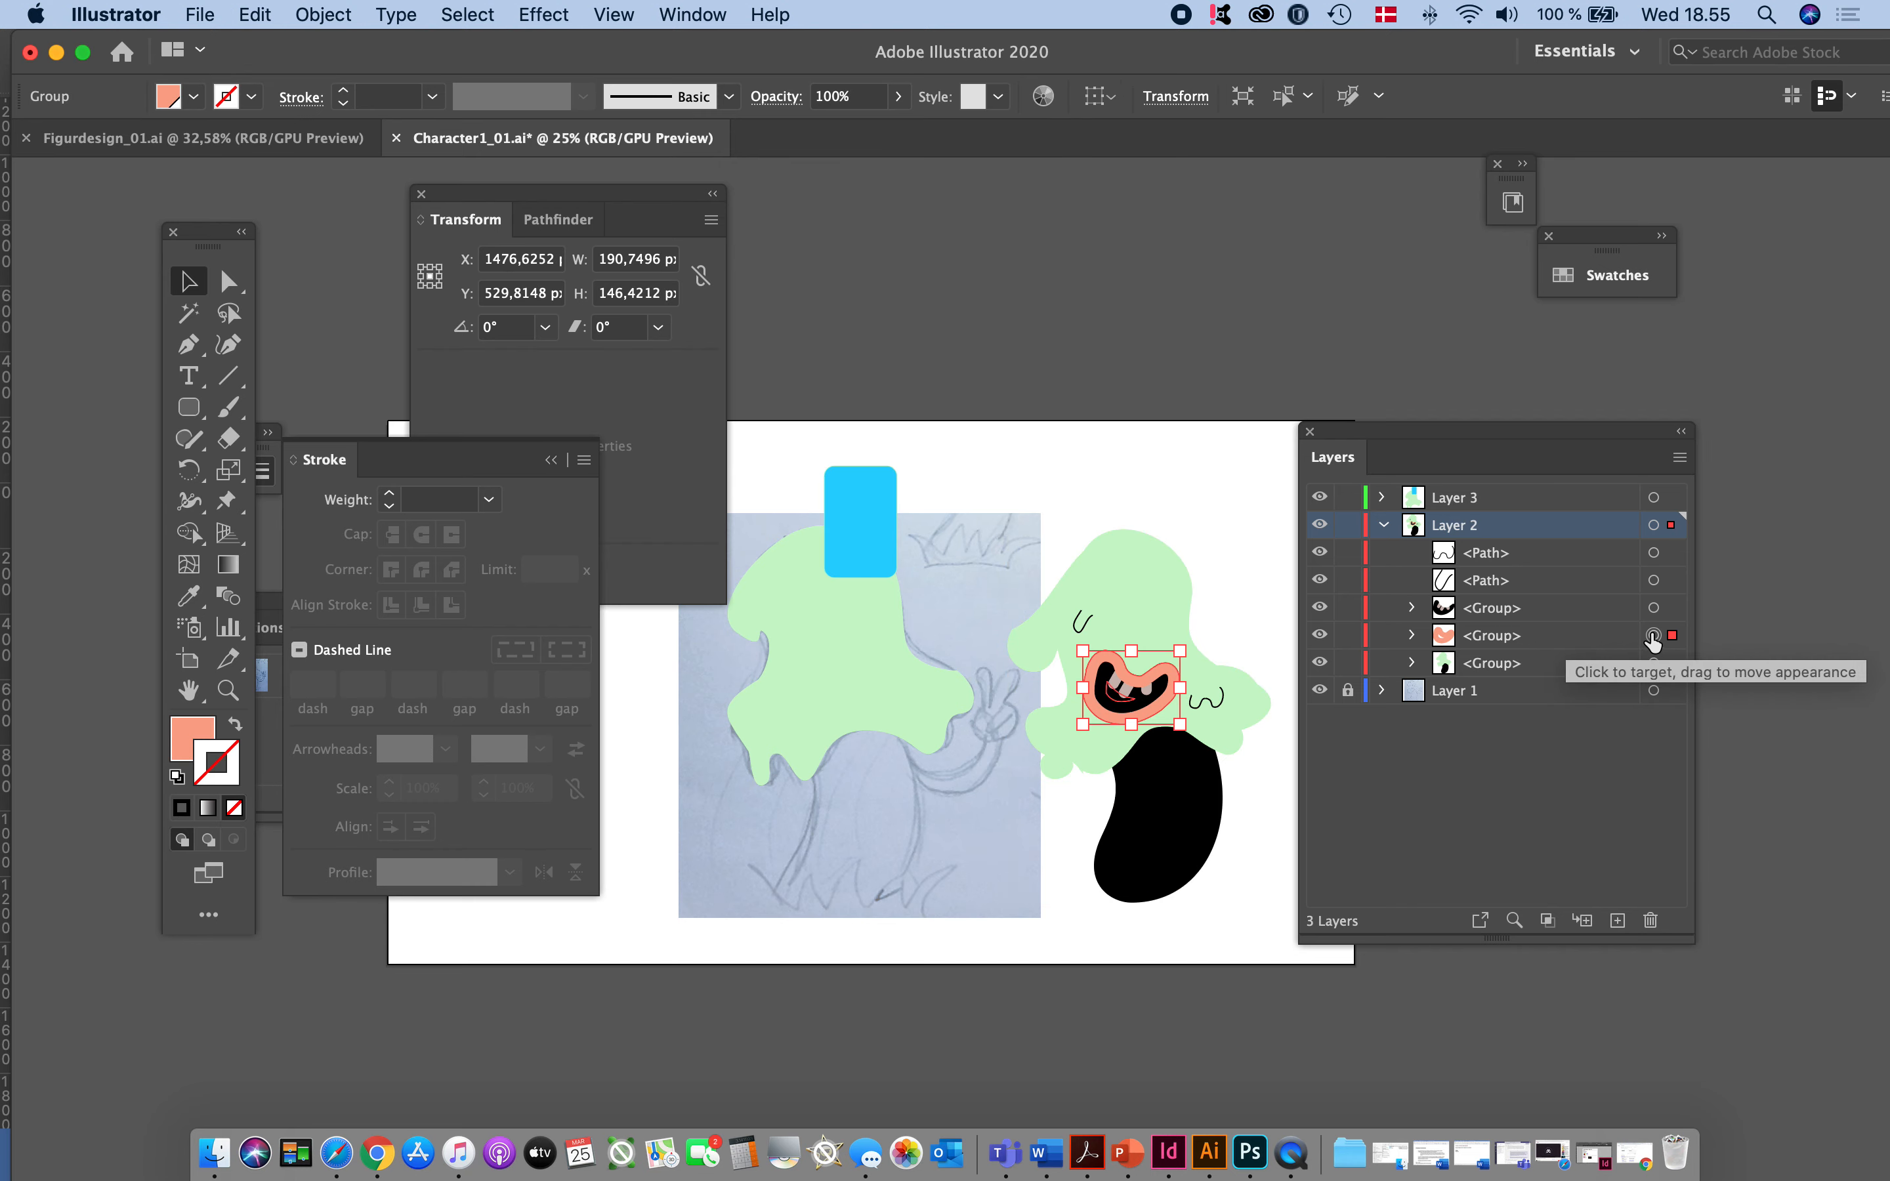
left_click(1653, 607, "shift")
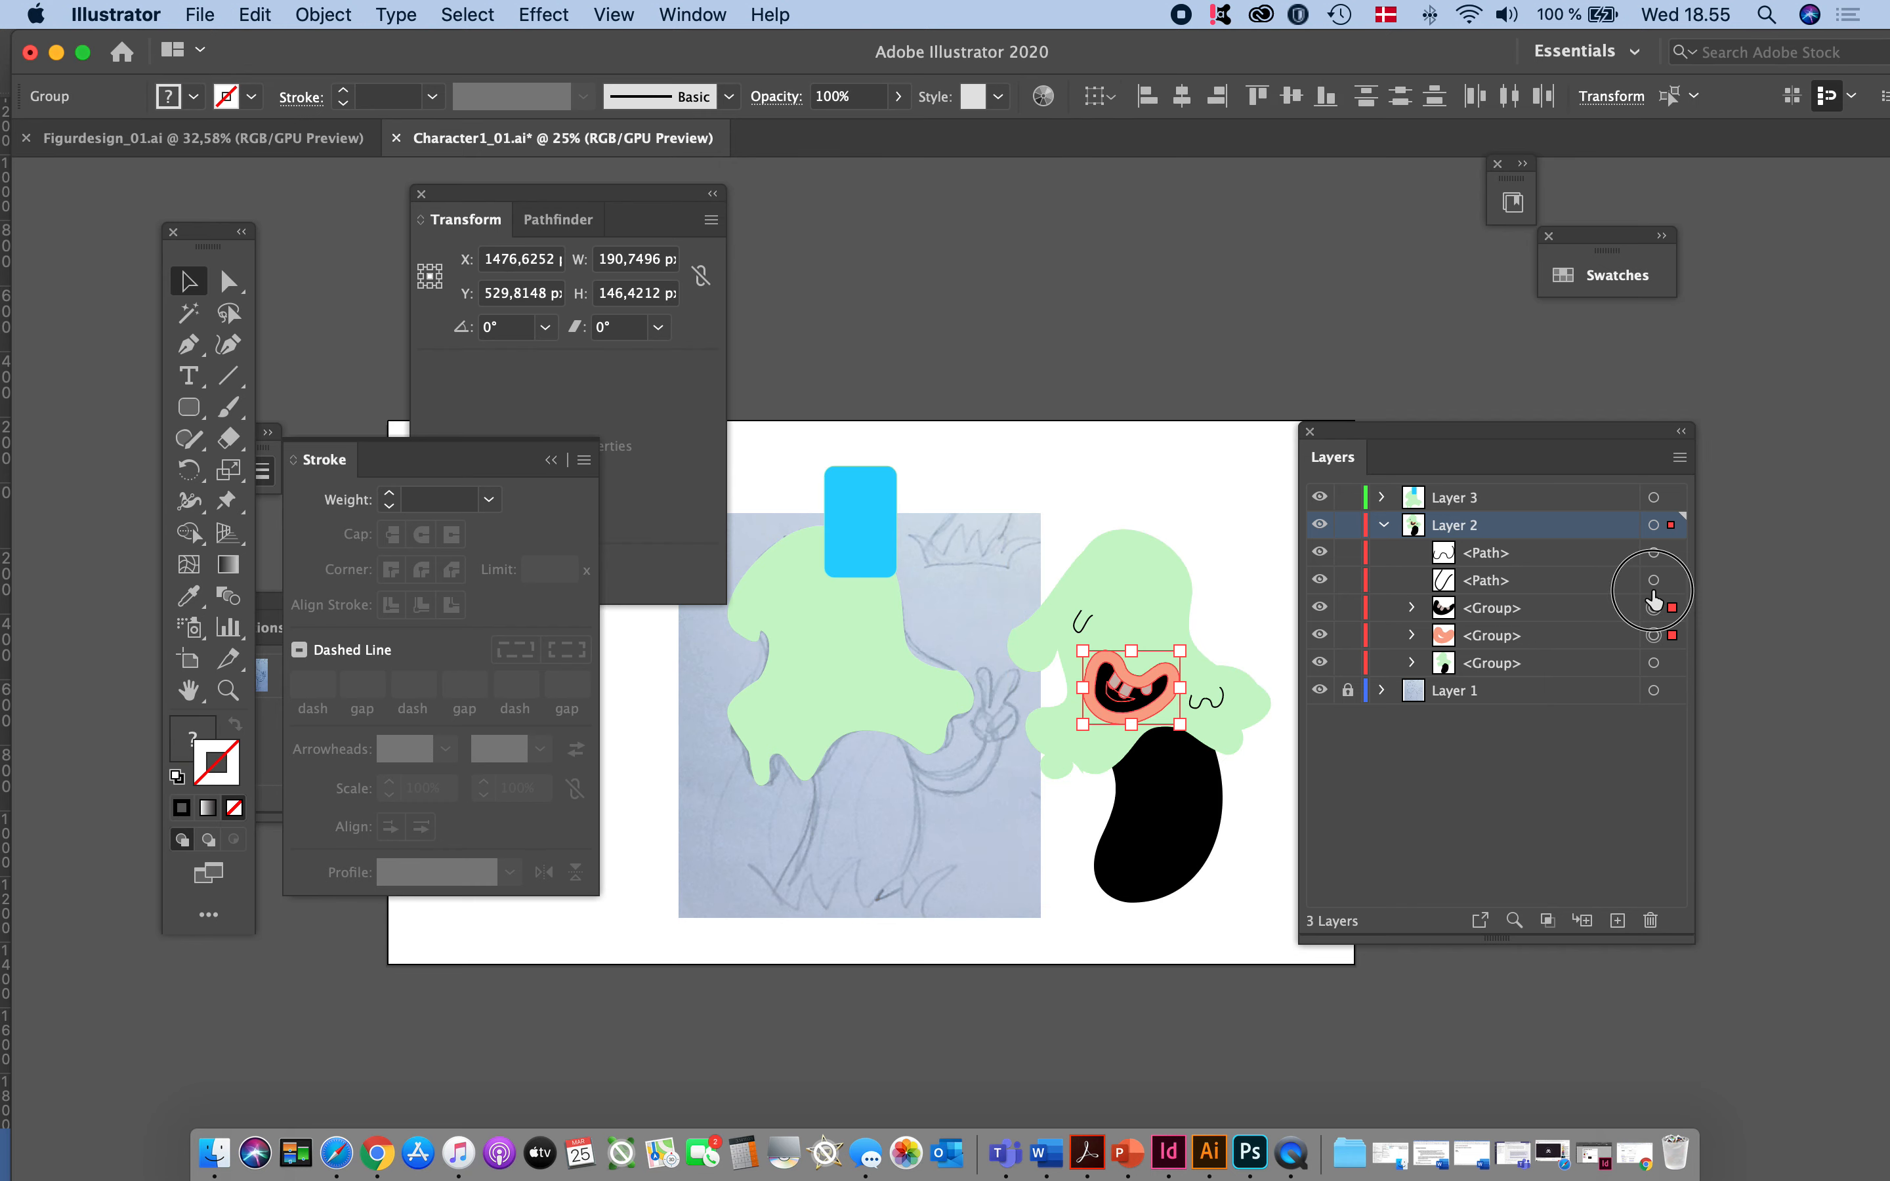
left_click(1653, 579, "shift")
left_click(1653, 552, "shift")
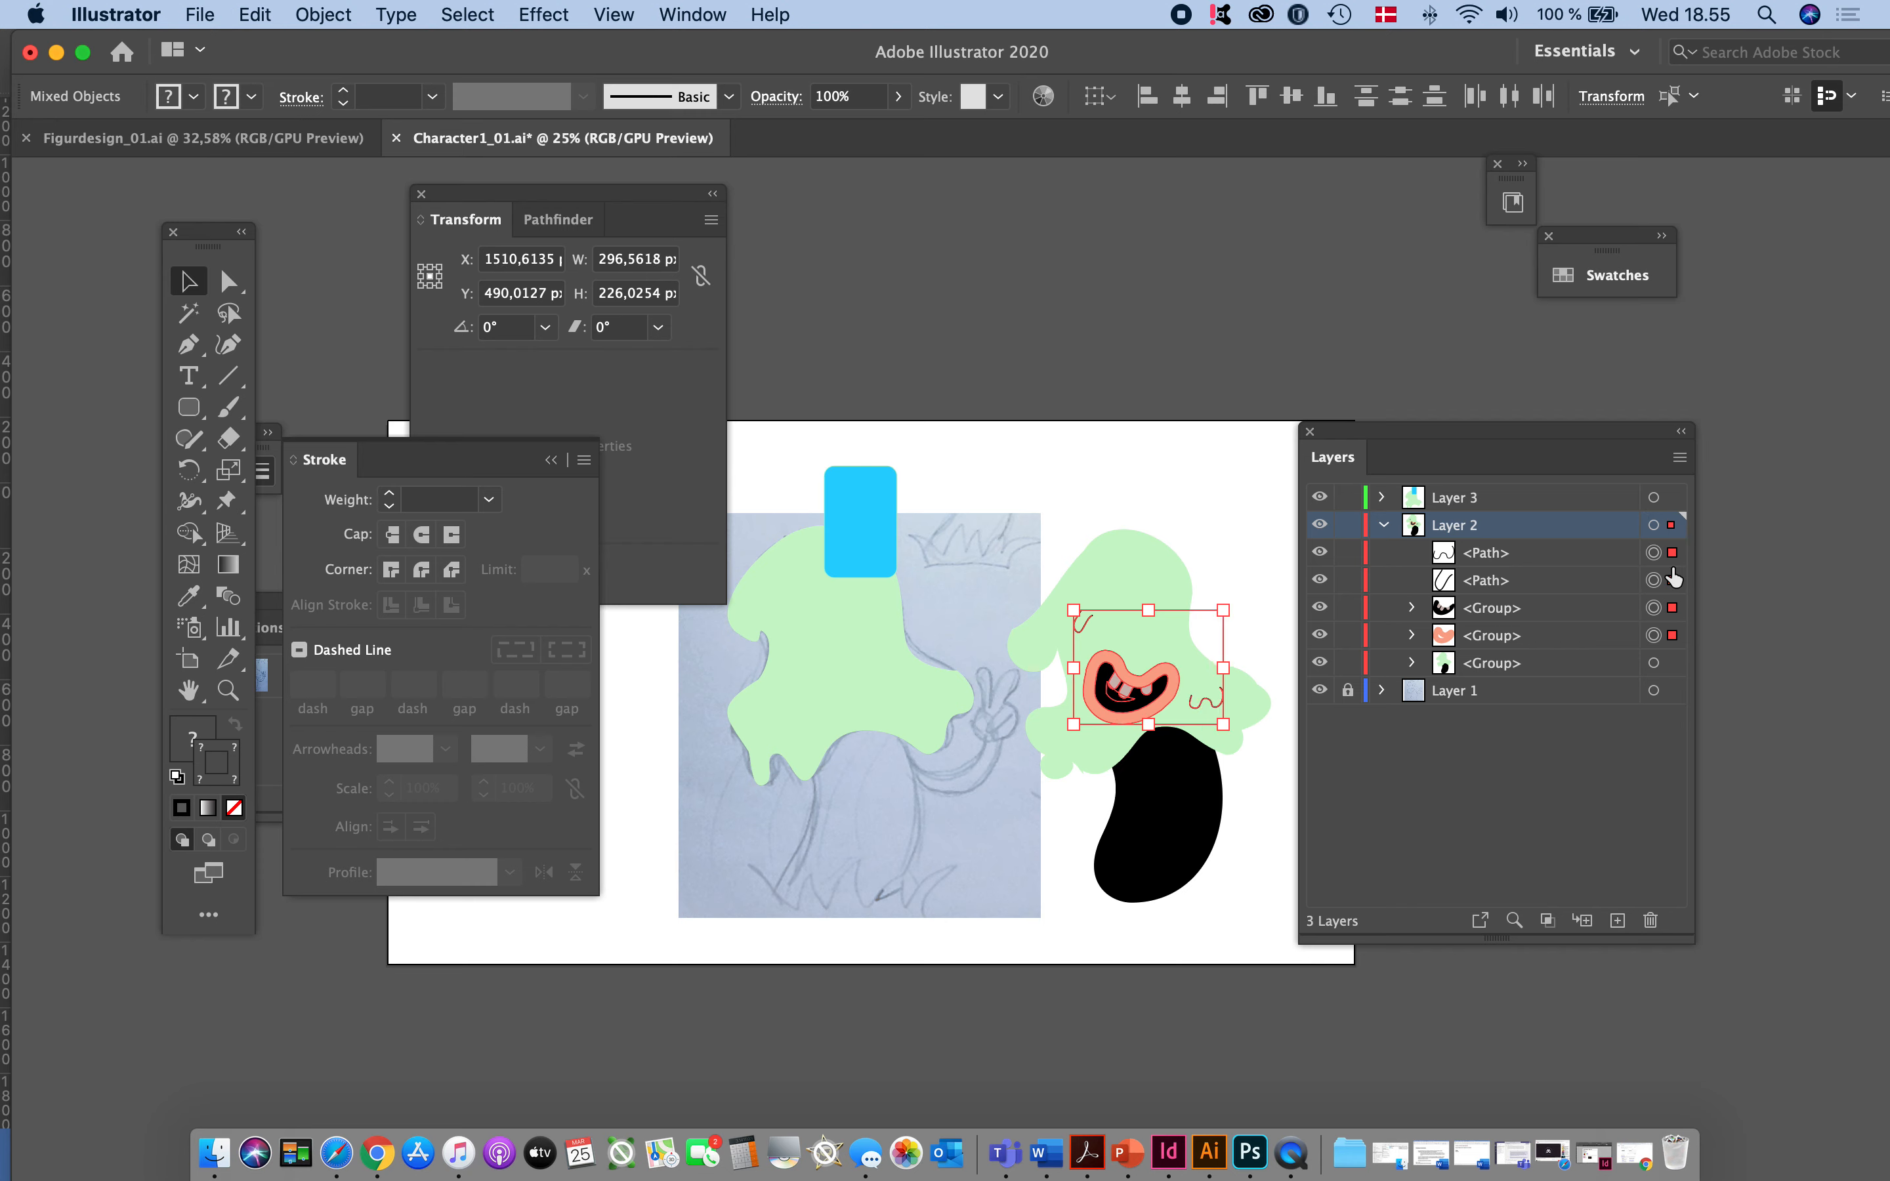
left_click(1653, 552, "shift")
left_click(1653, 580, "shift")
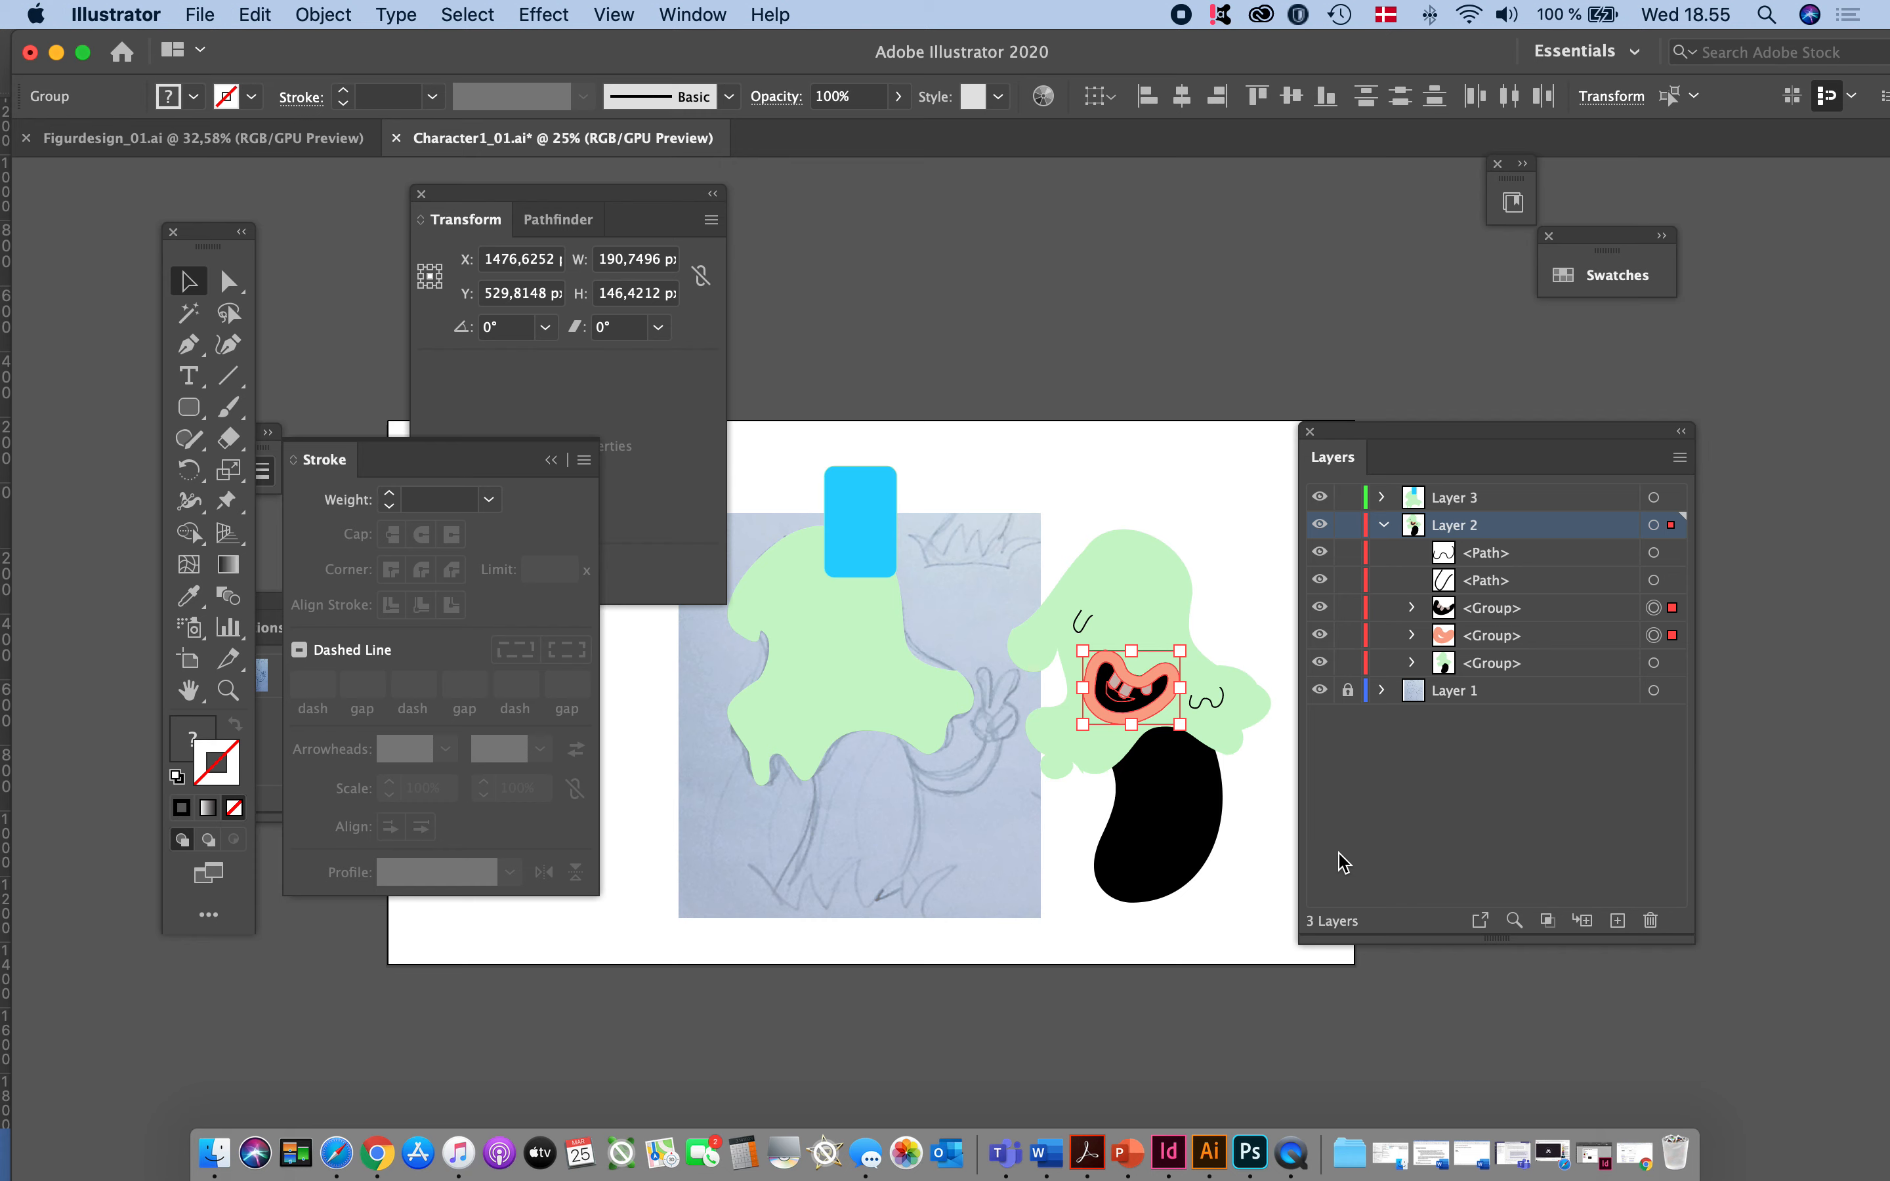
left_click(1180, 453)
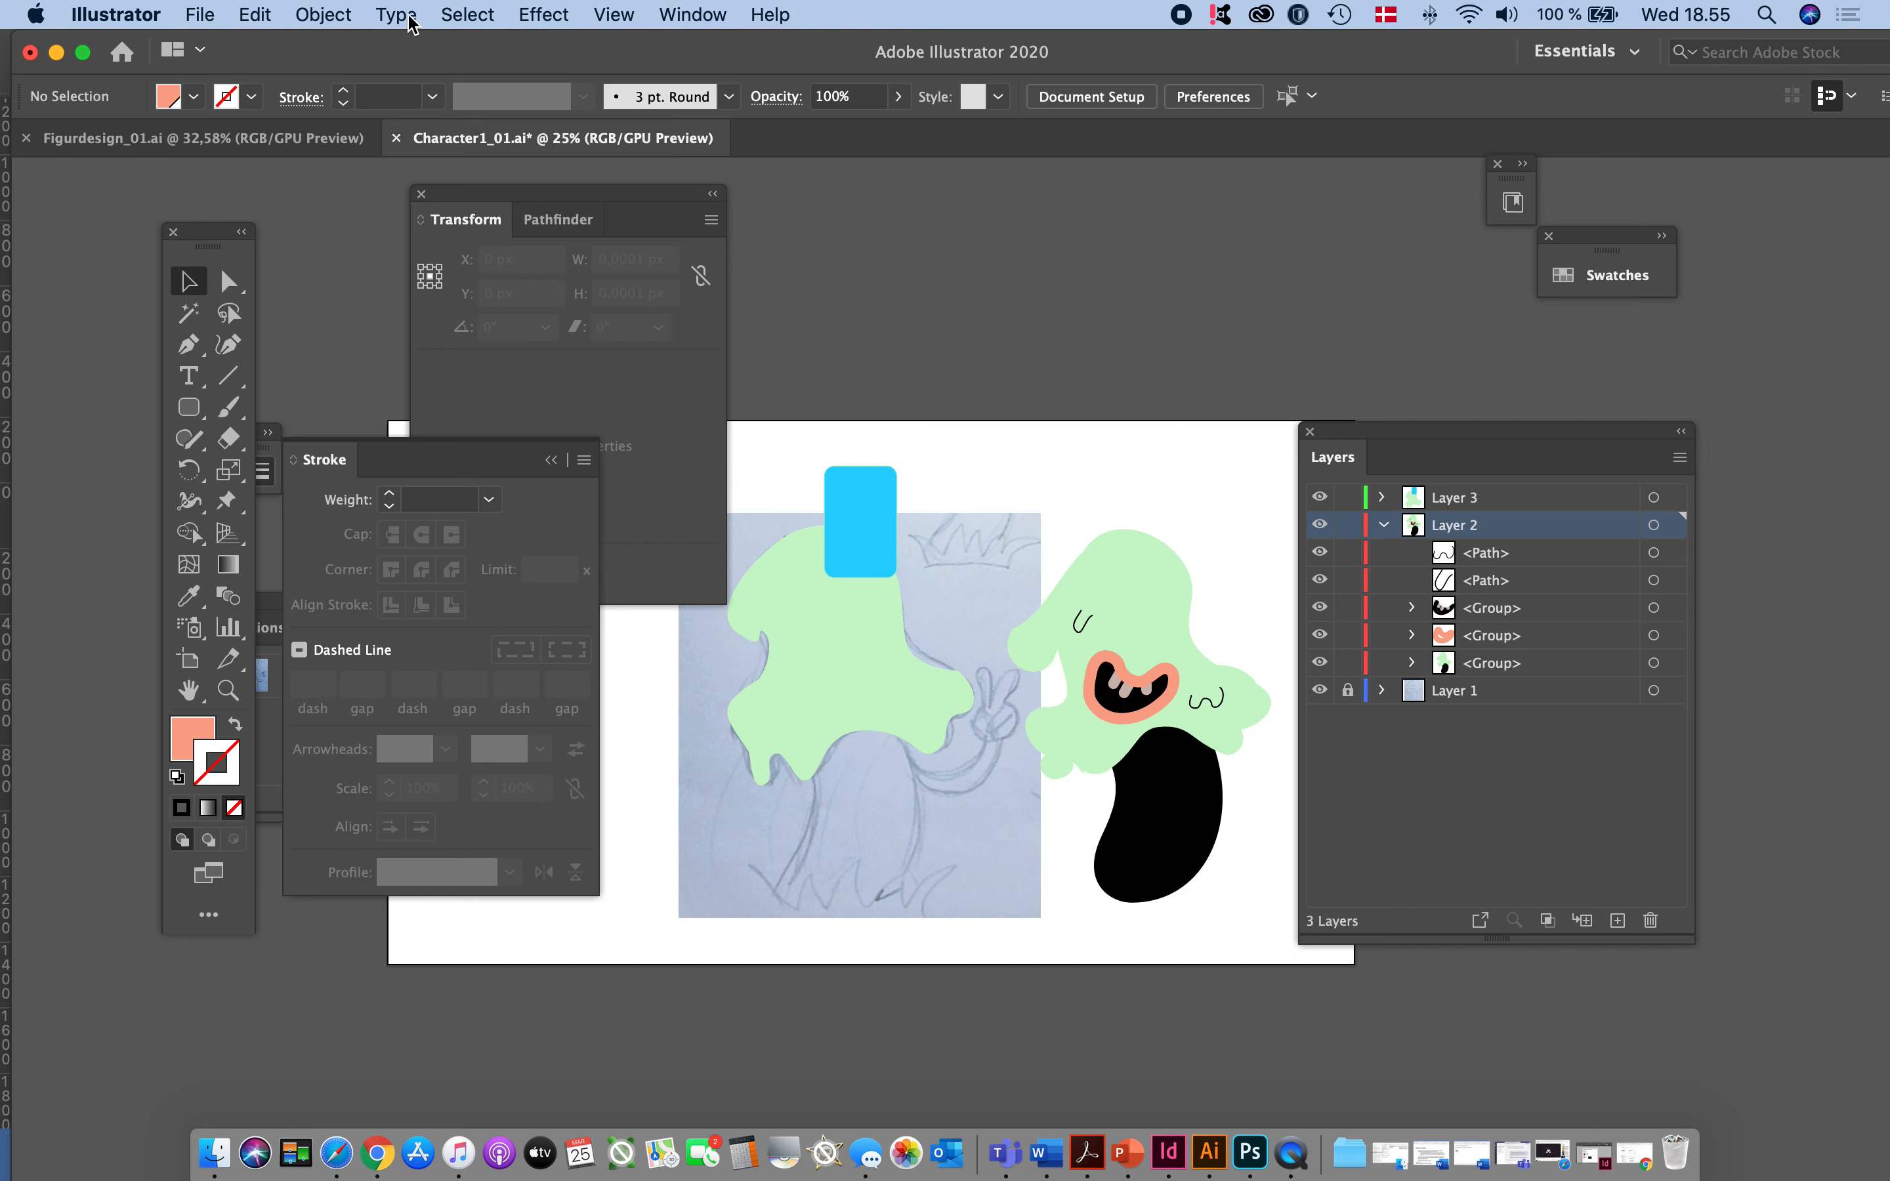
- Isolate the finished character's head-and-body group to reach its green head, and exit isolation
left_click(1149, 578)
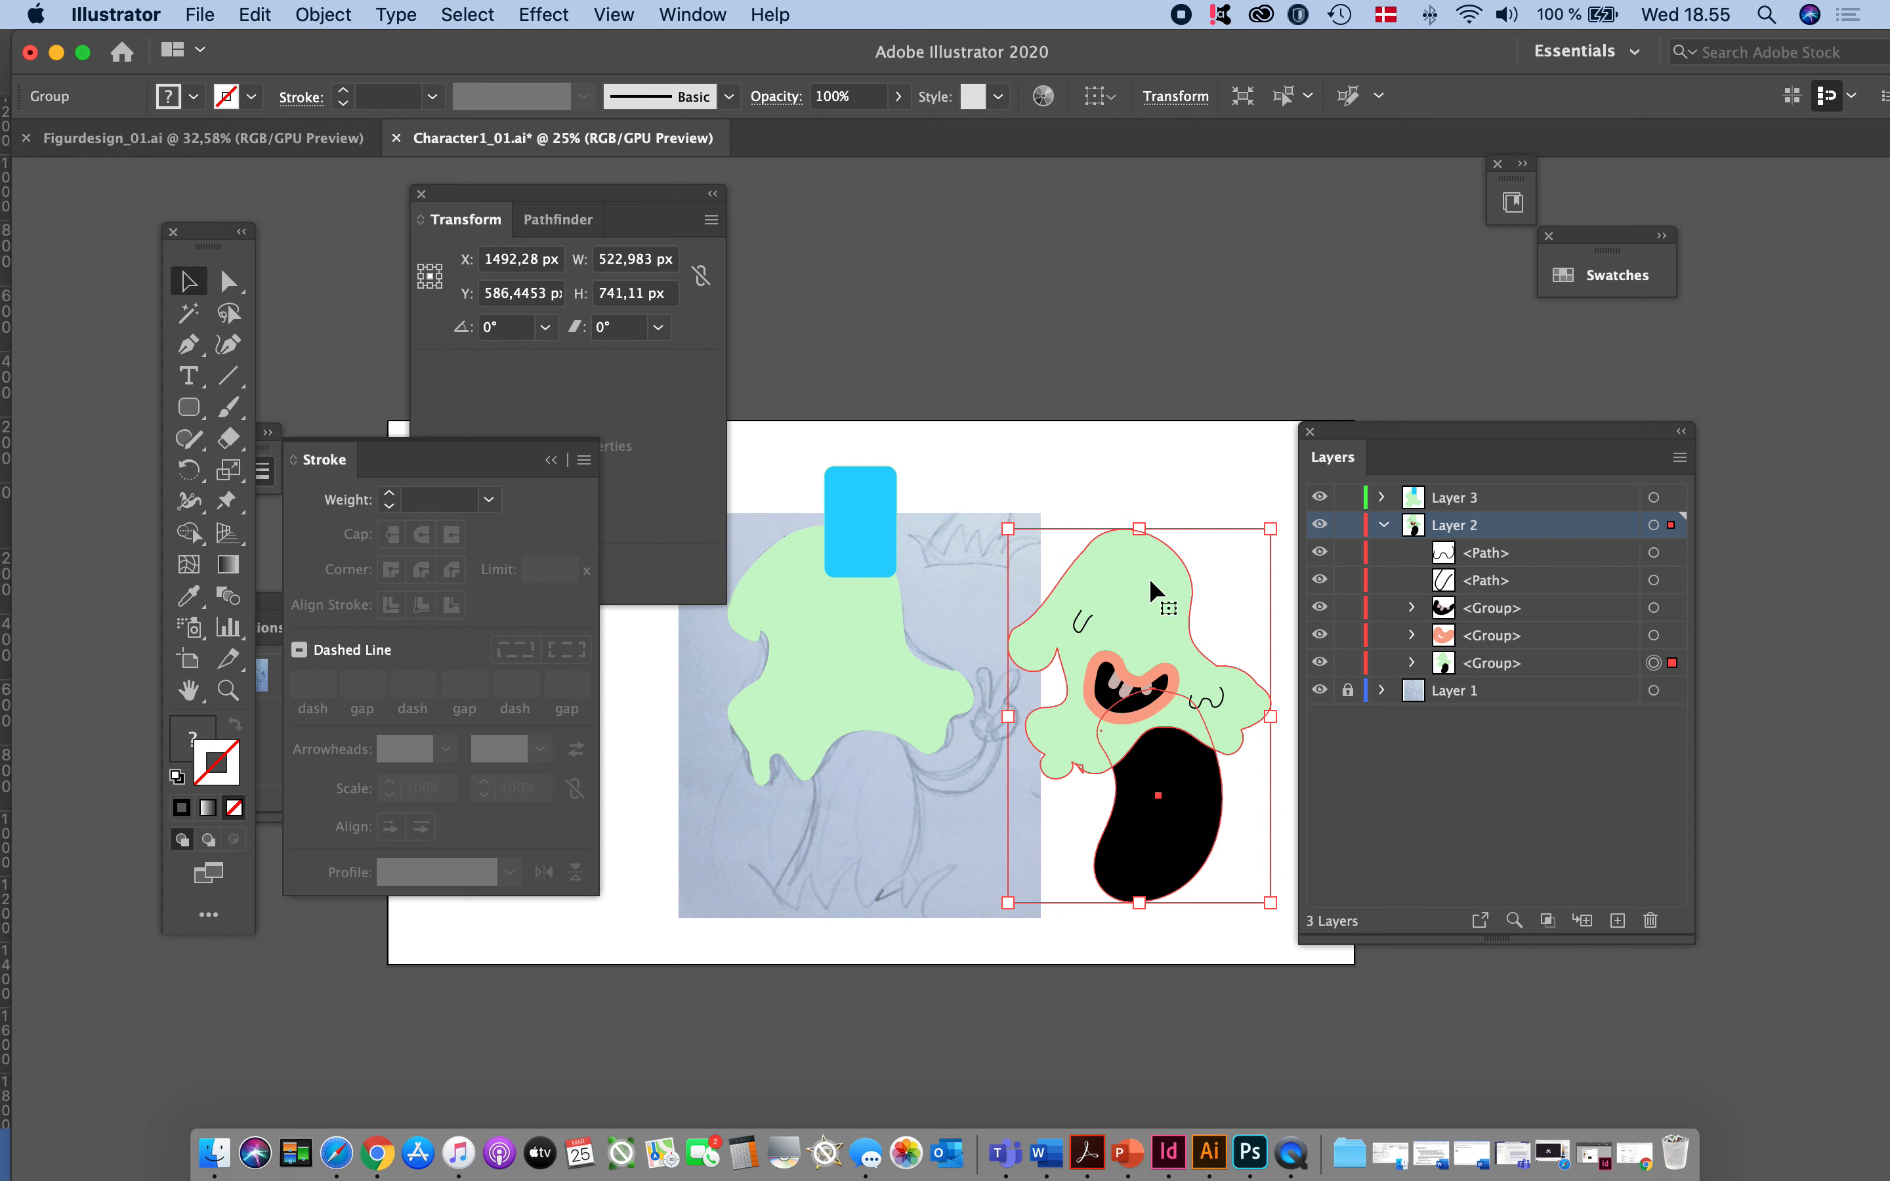
double_click(1149, 579)
double_click(1096, 421)
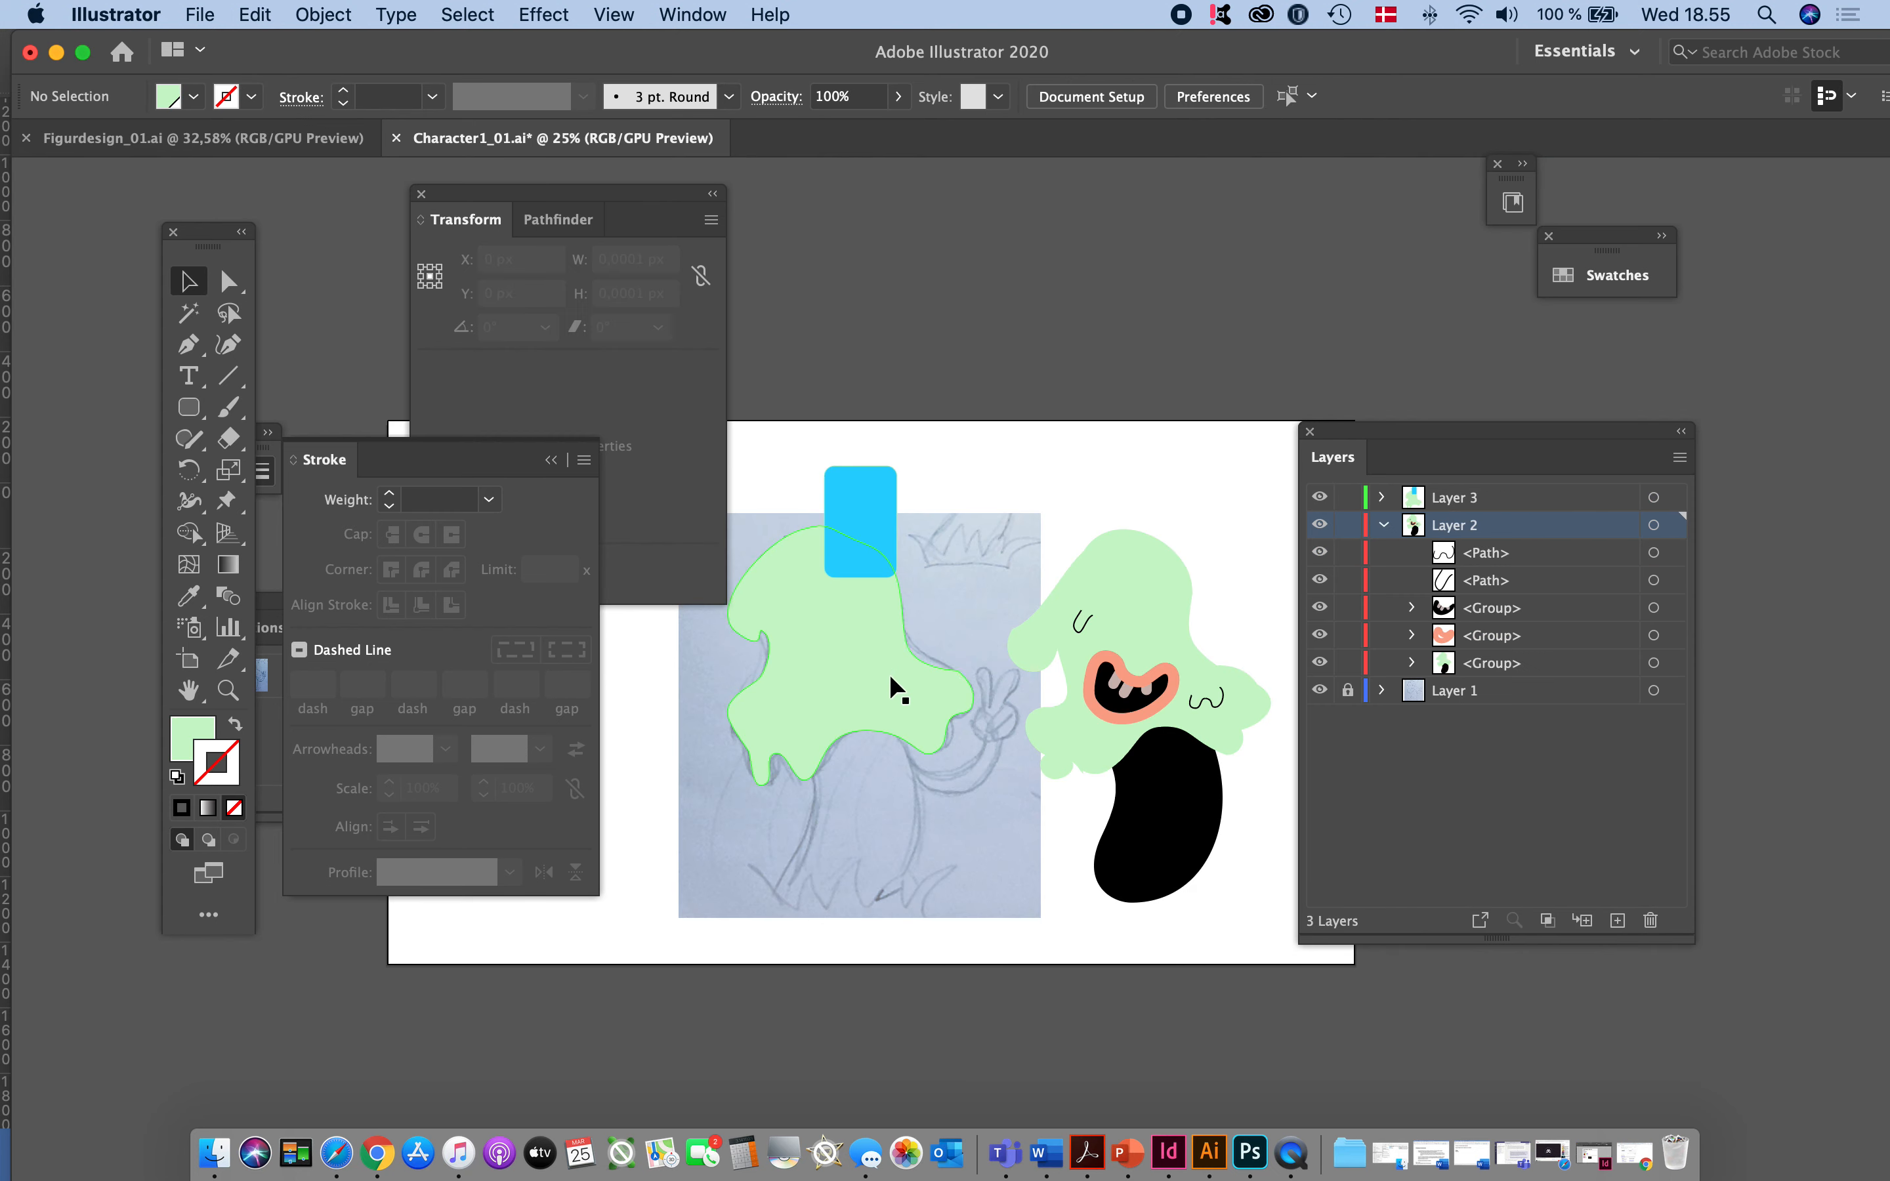
- Isolate the traced head and rectangle group, select objects with the green head's same fill color, and exit isolation
left_click(882, 684)
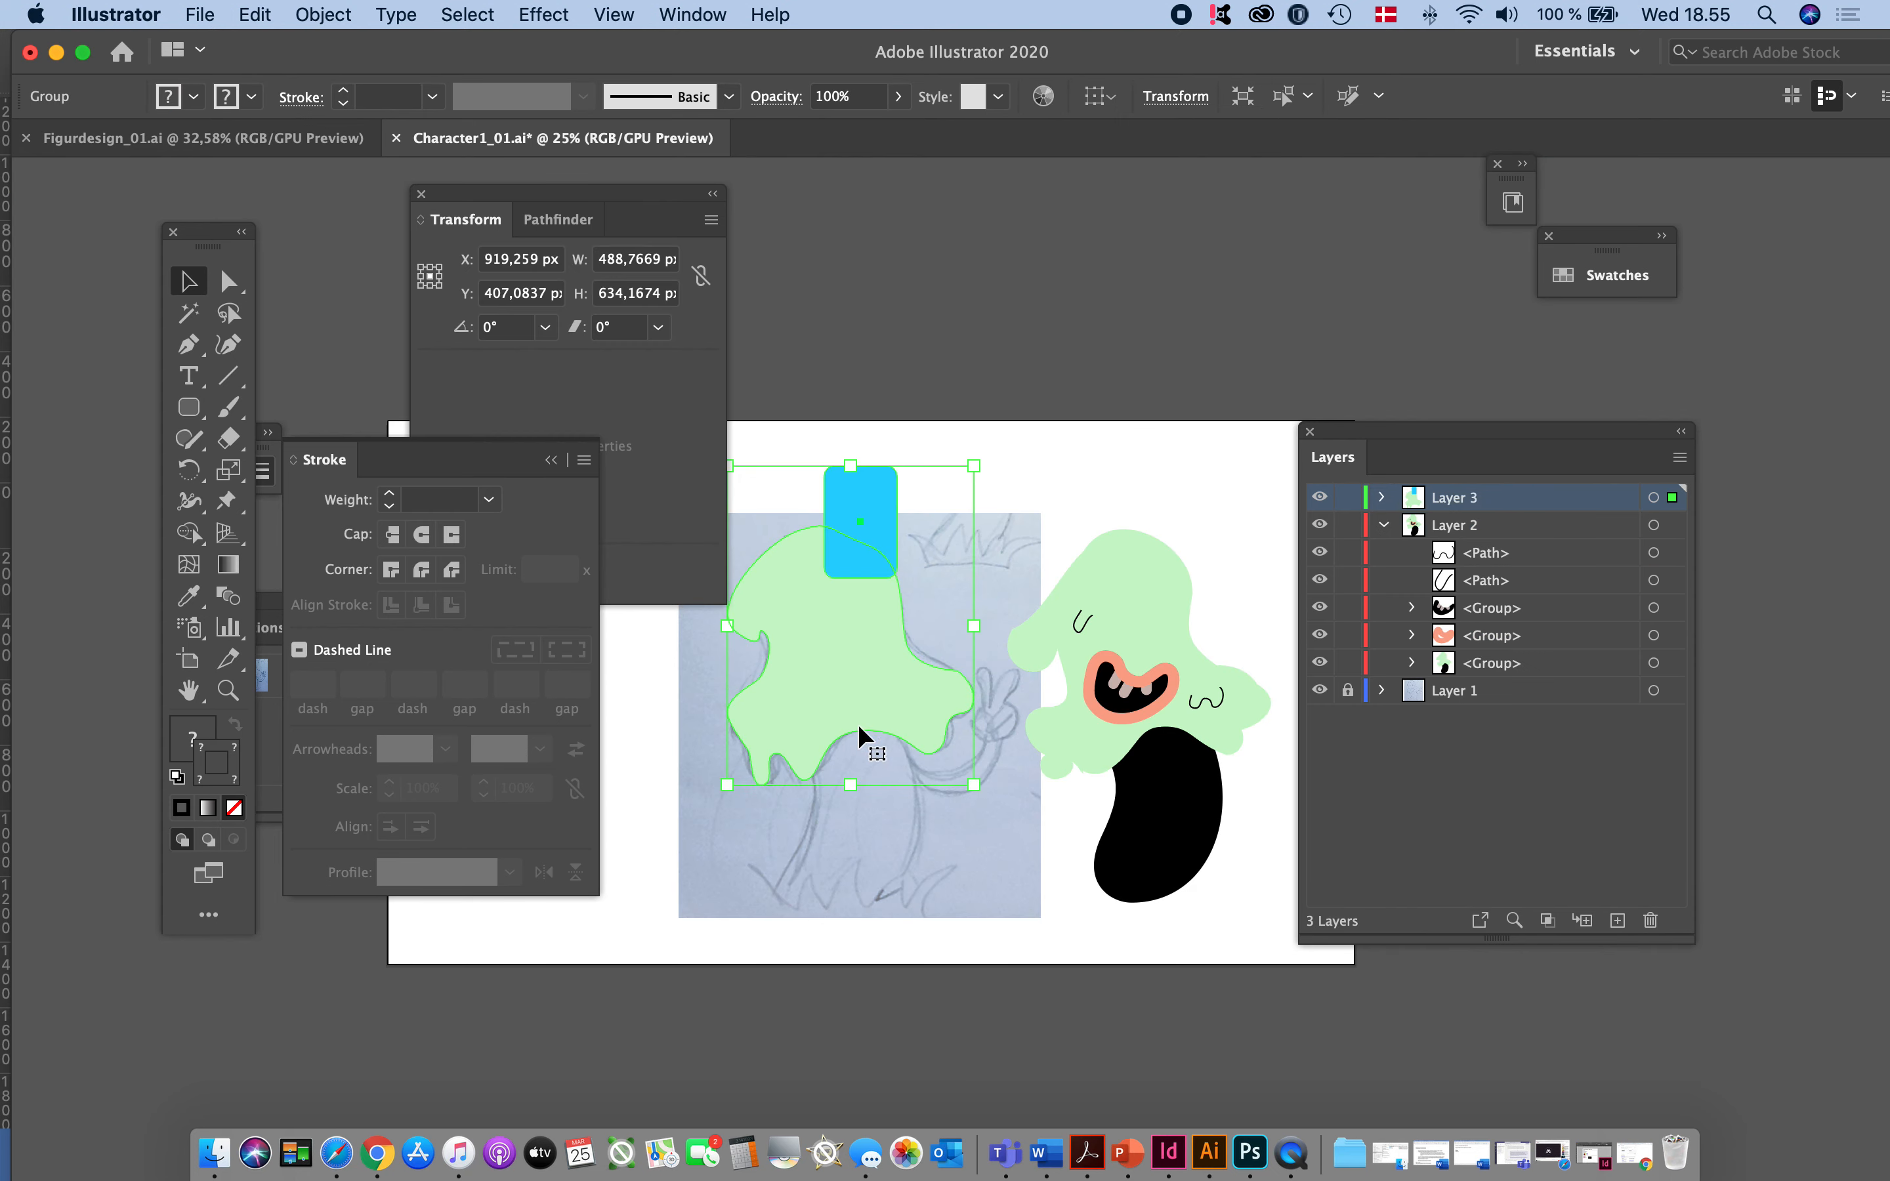
double_click(876, 686)
left_click(875, 686)
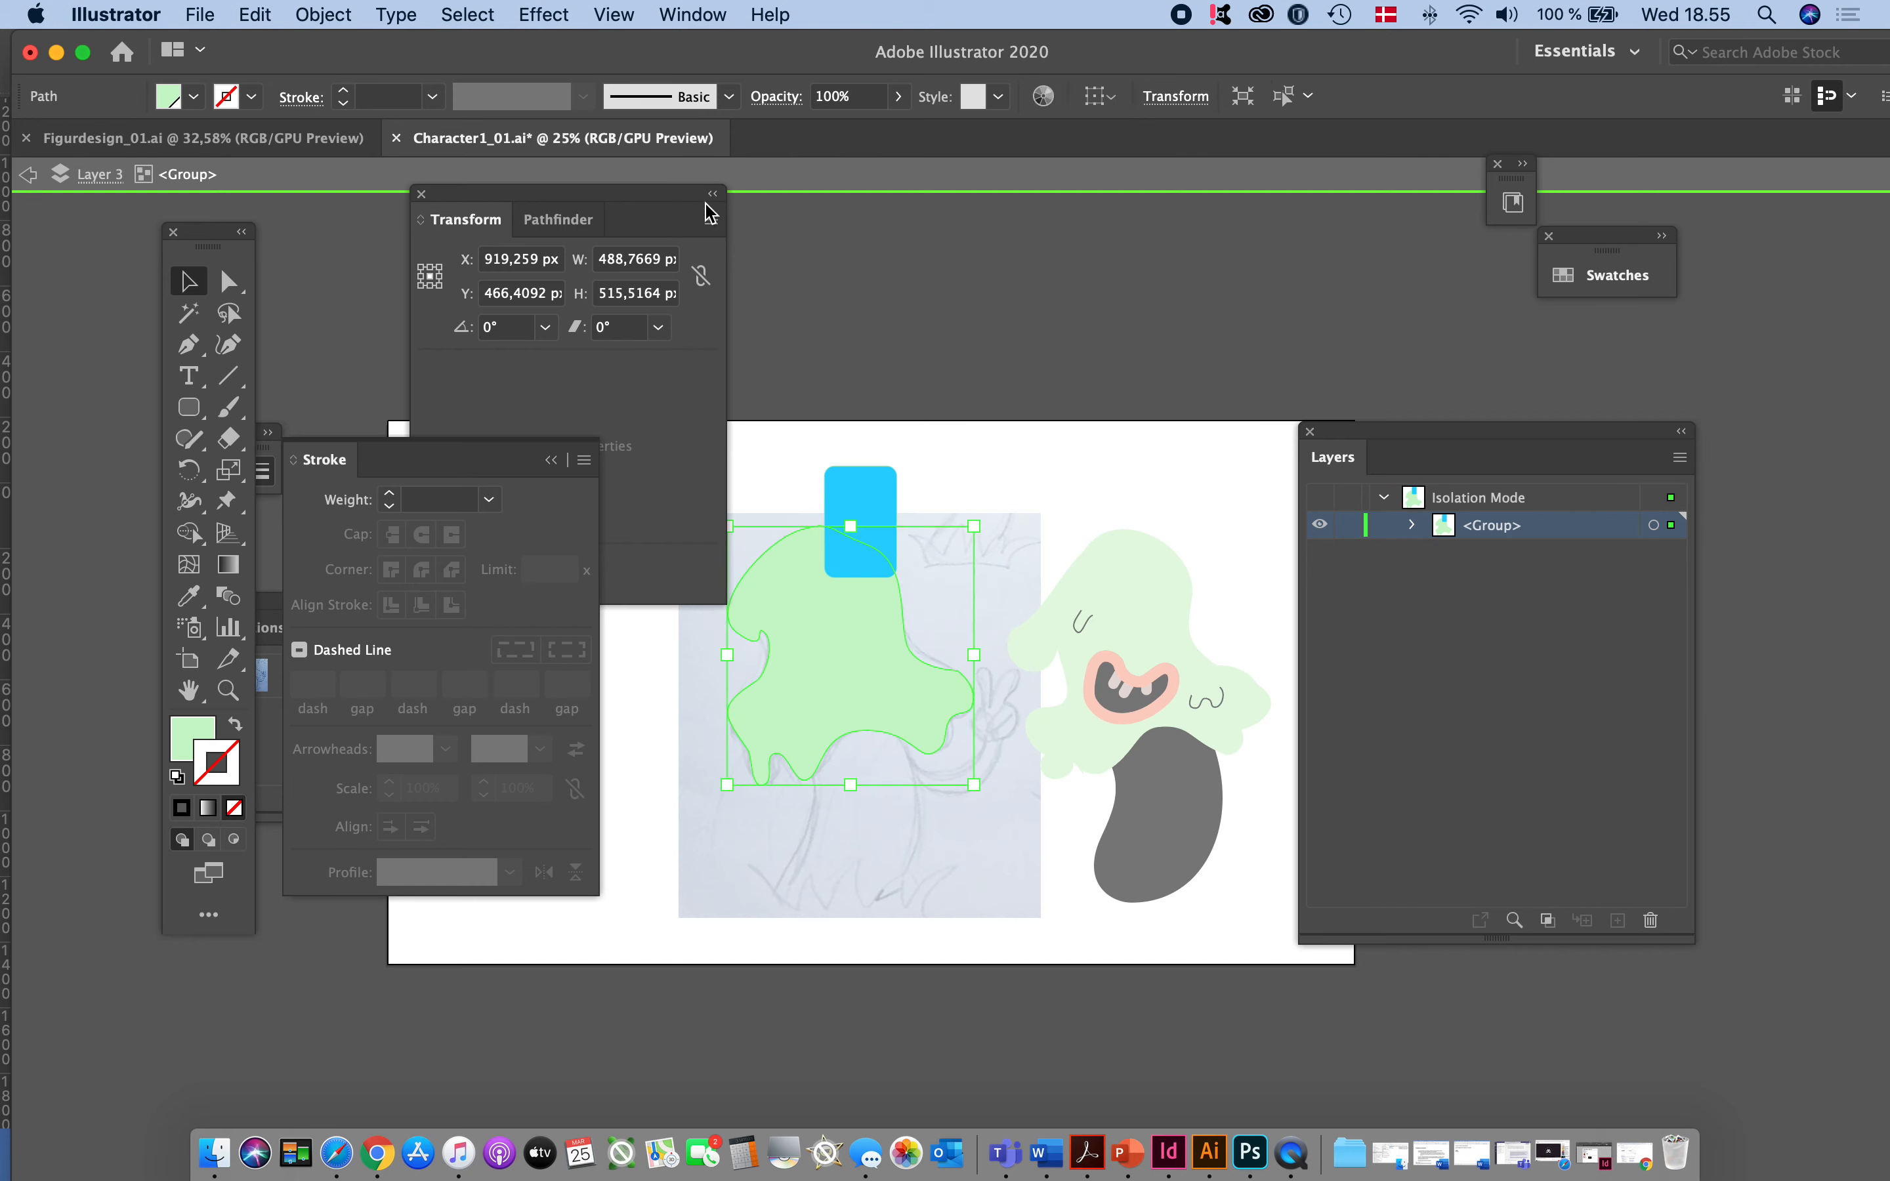
left_click(469, 15)
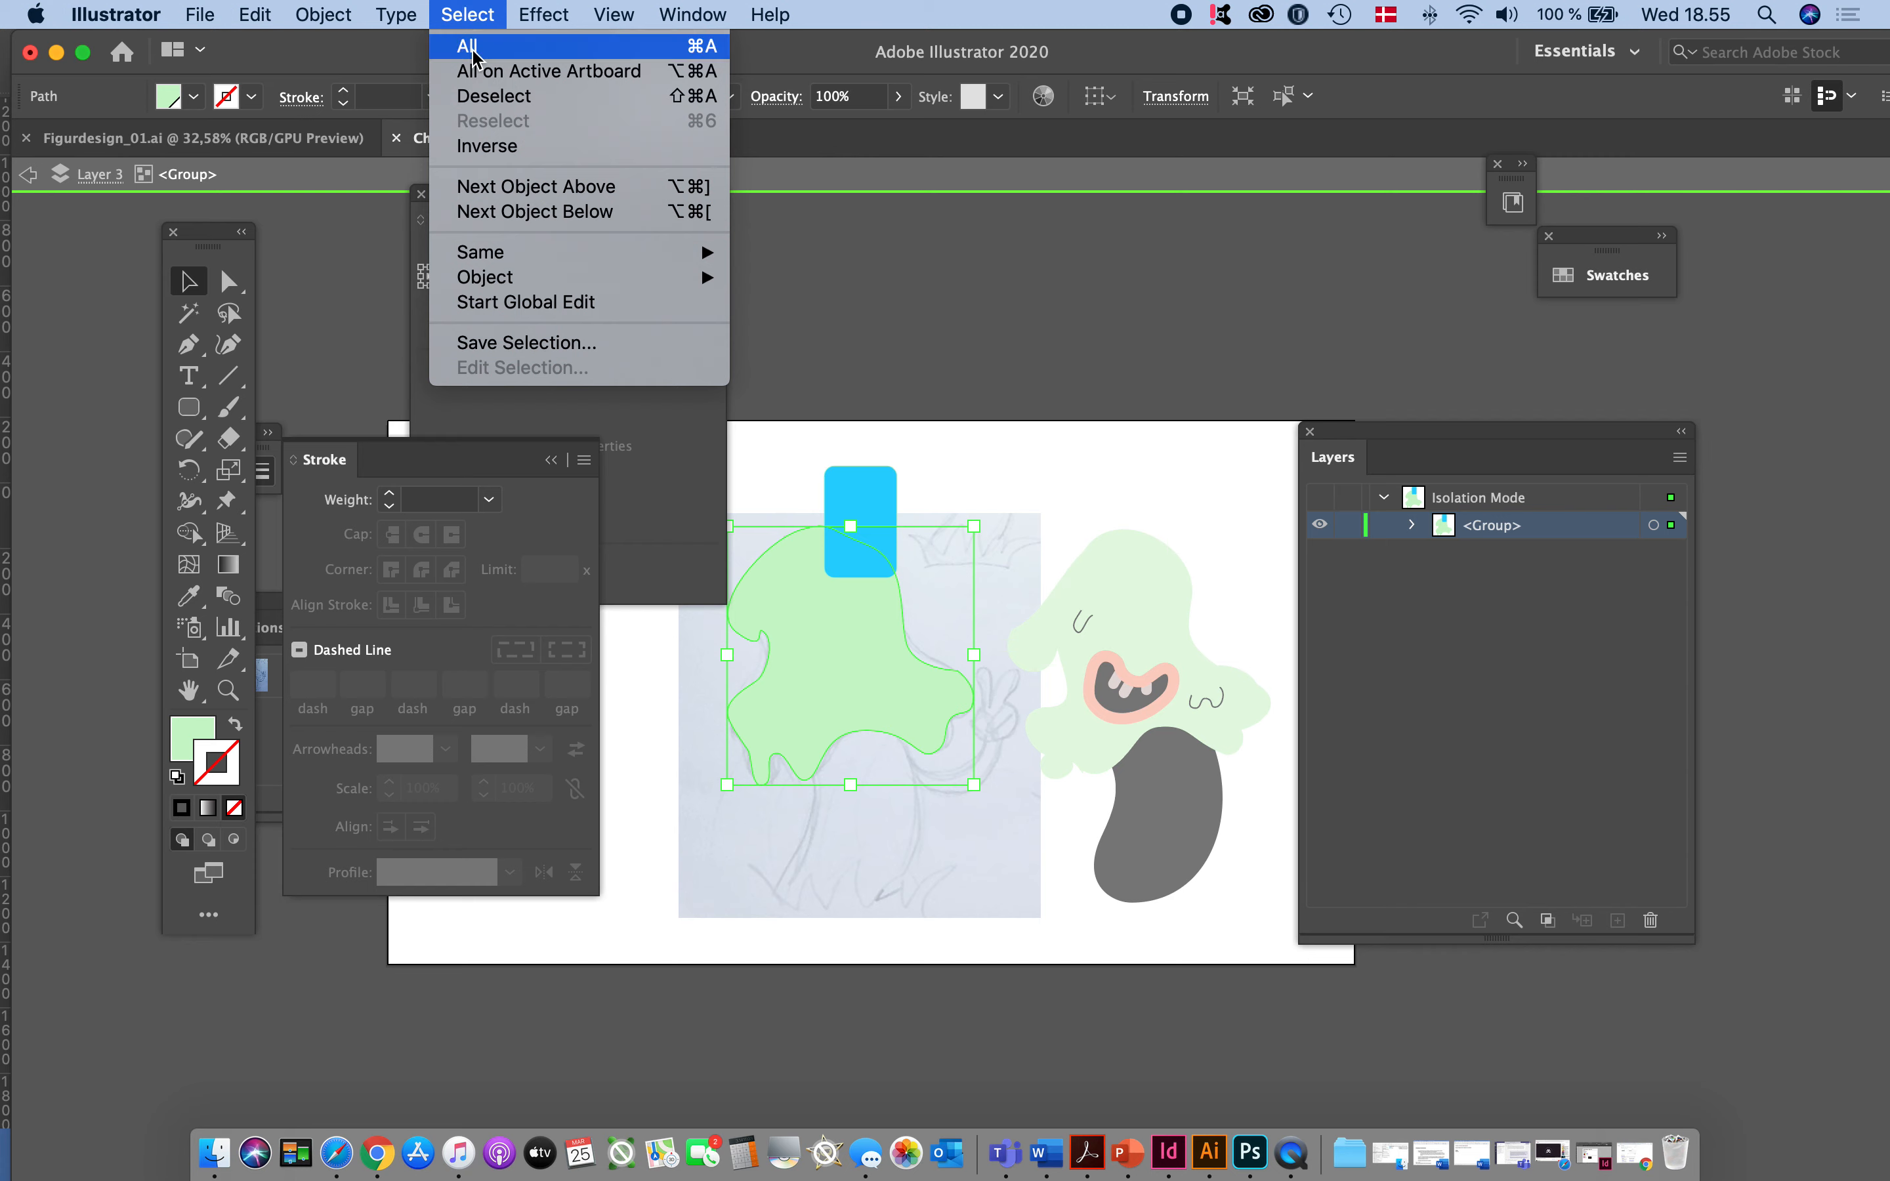
mouse_move(472, 254)
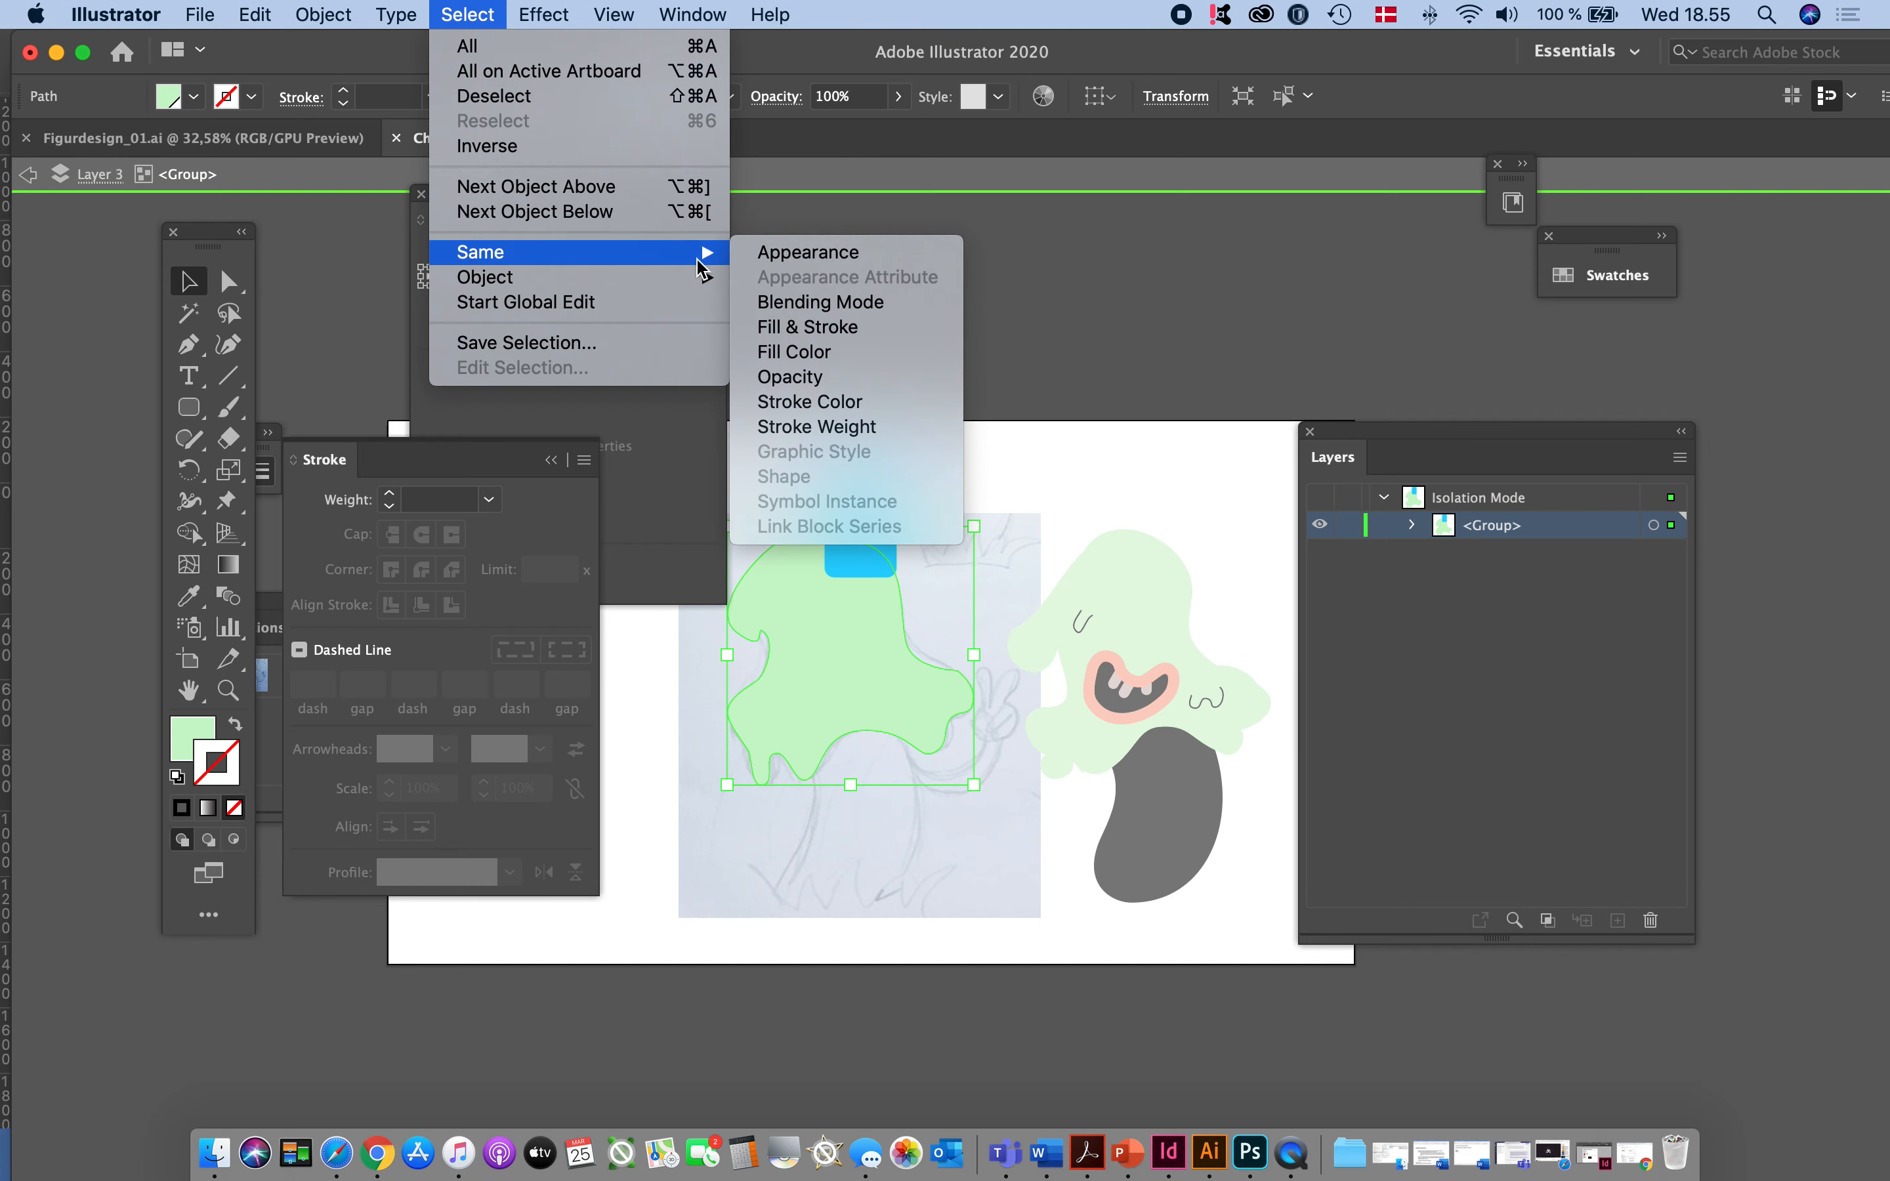
left_click(798, 353)
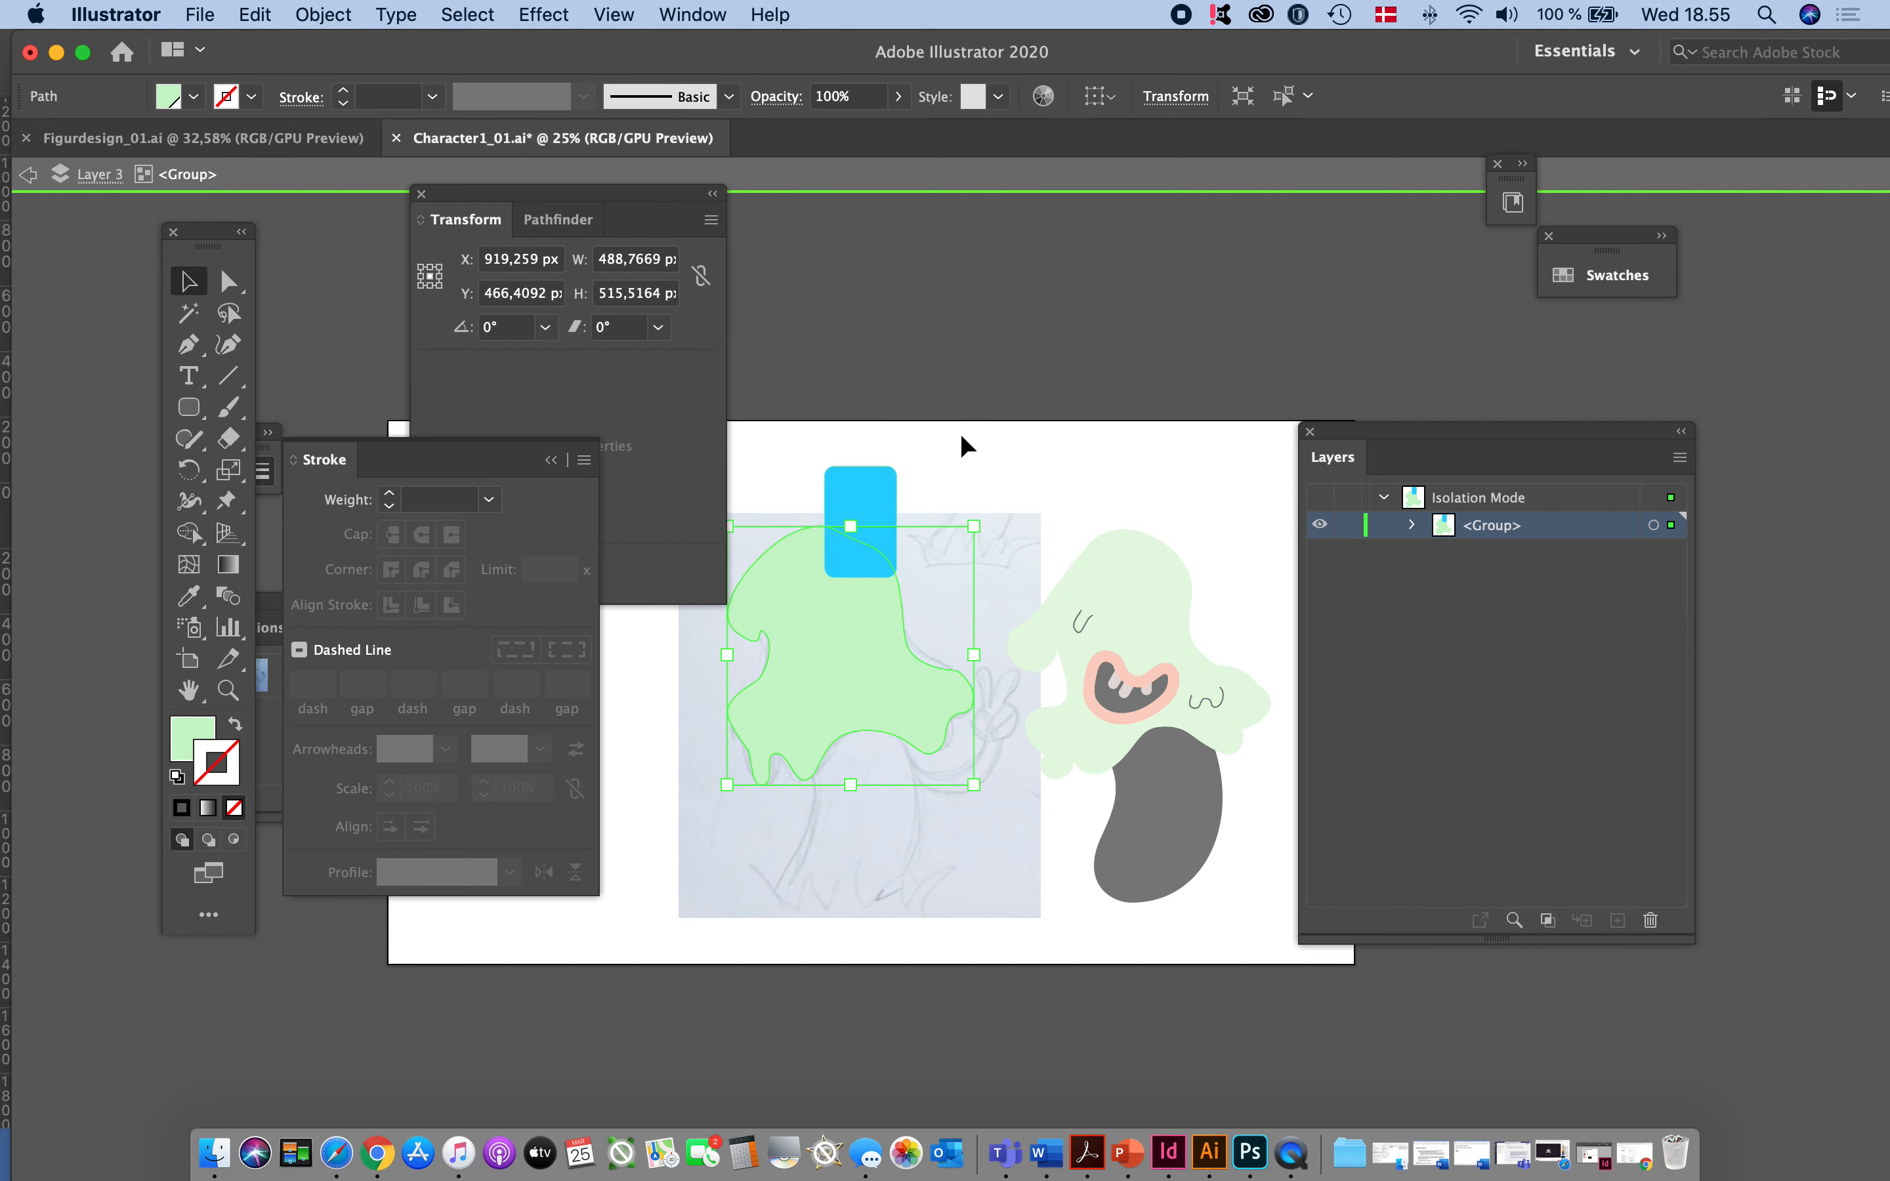
double_click(1062, 407)
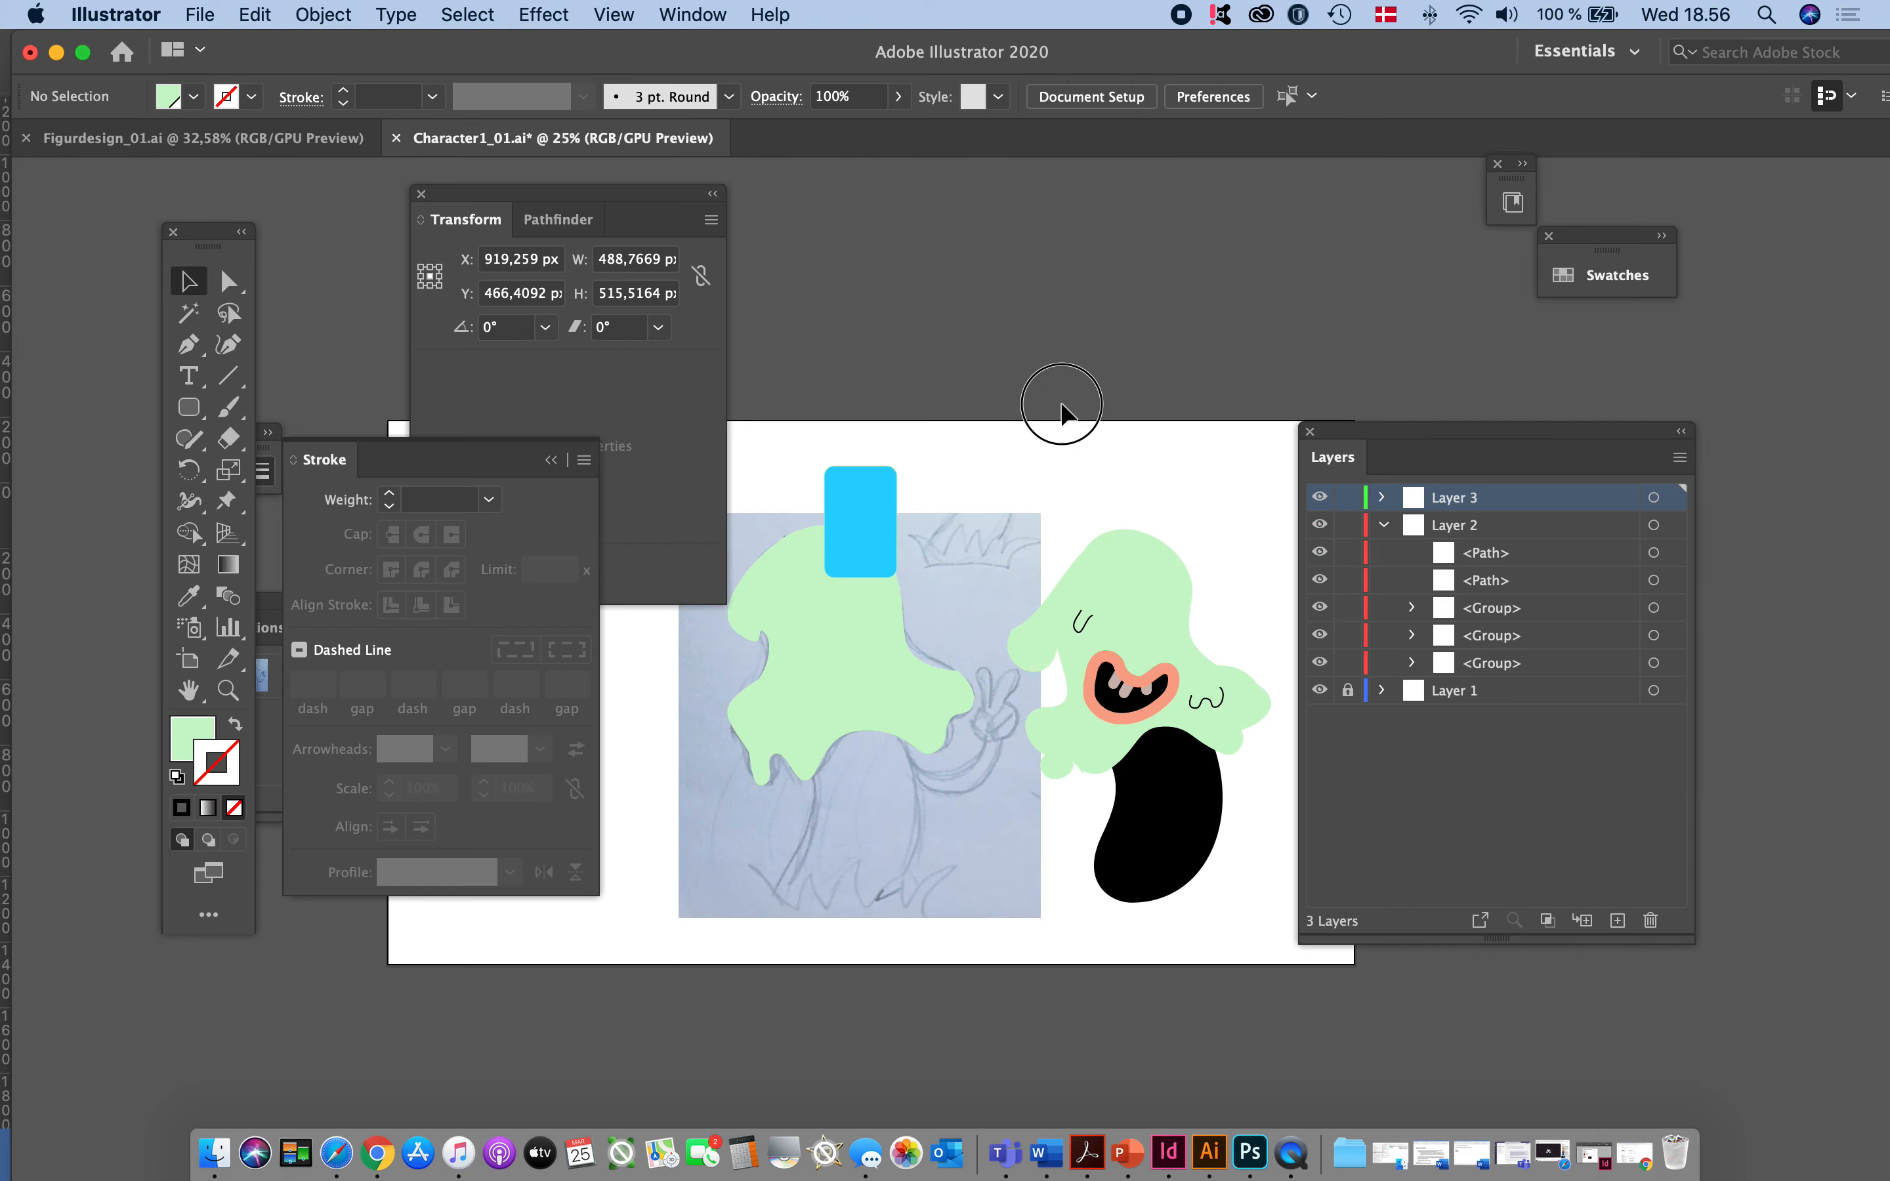
- Ungroup the traced green head and blue rectangle on Layer 3, and clear the selection
left_click(847, 628)
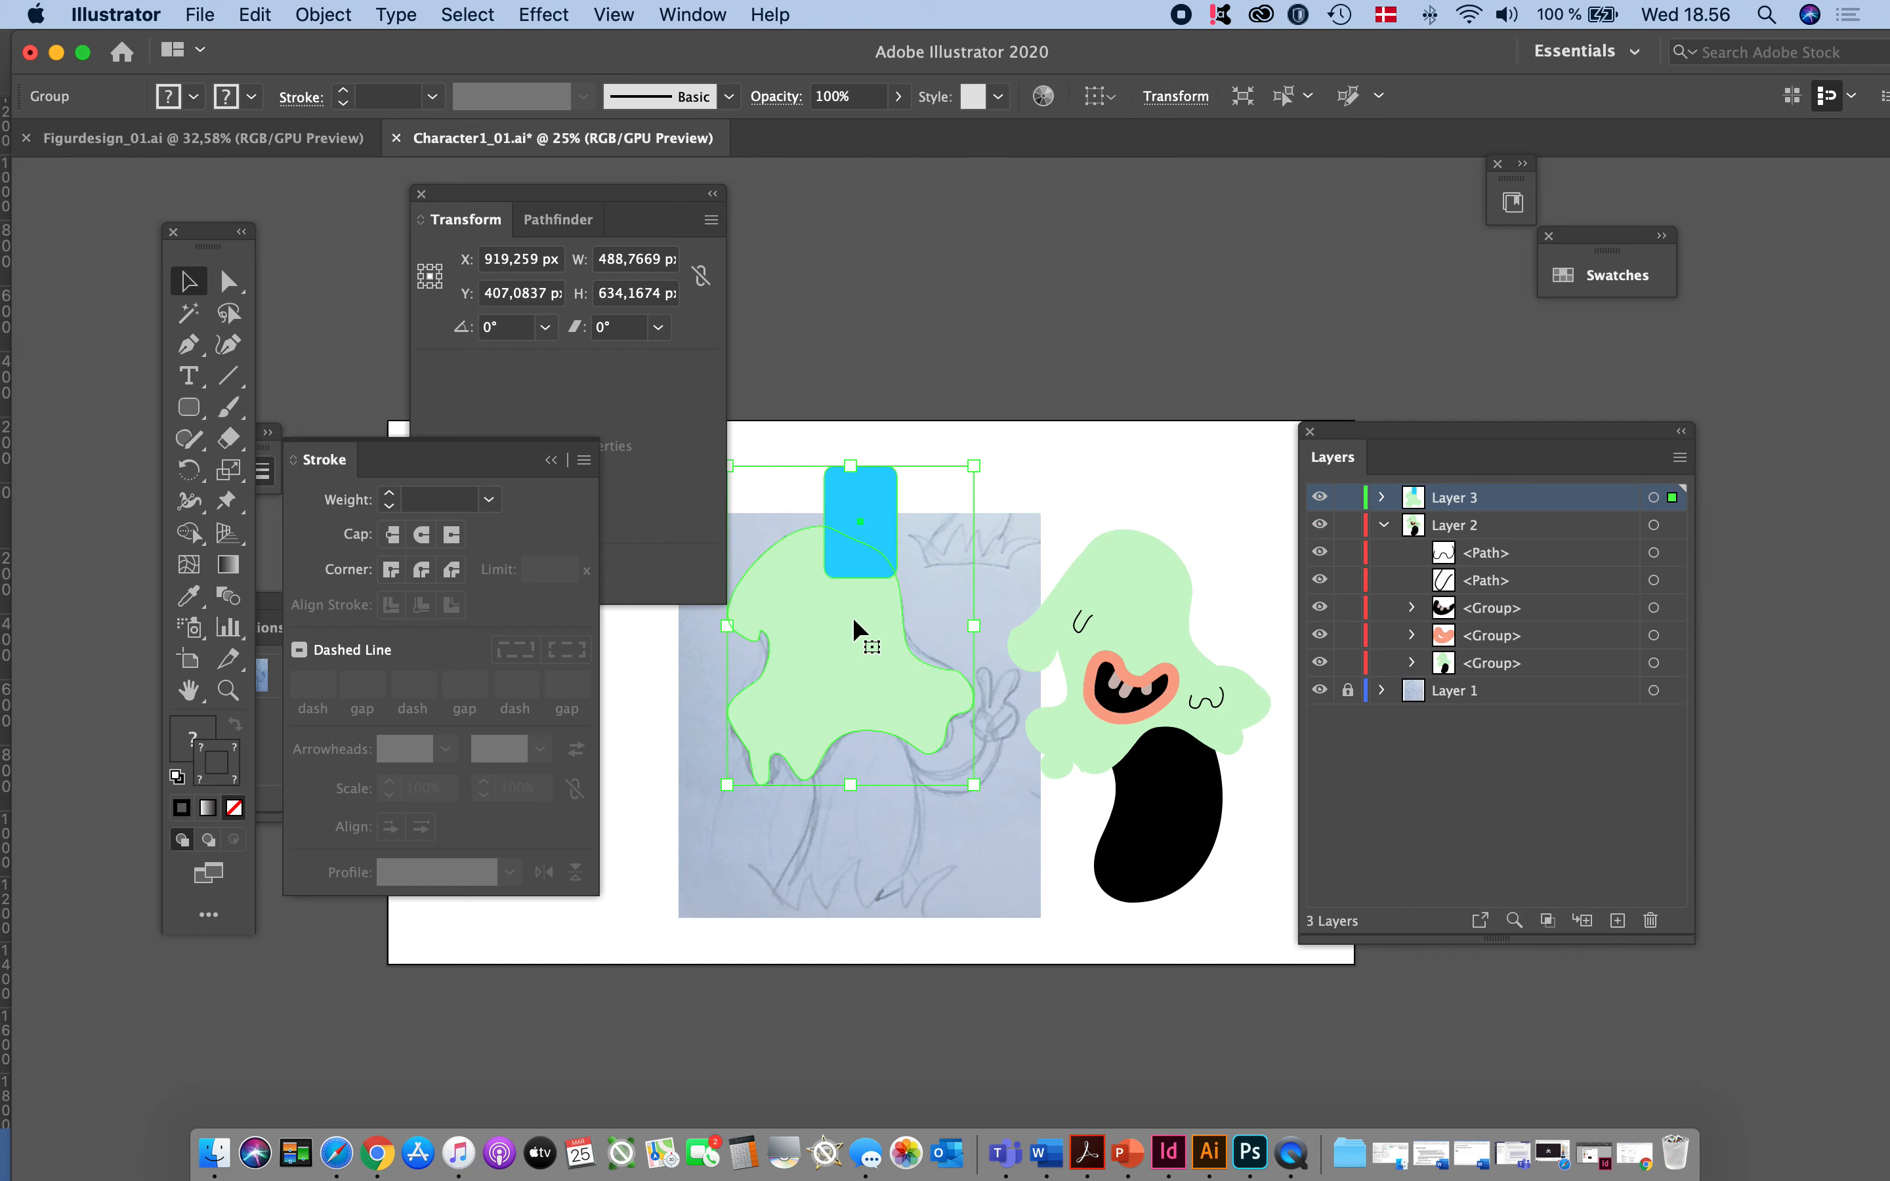
left_click(324, 13)
left_click(532, 164)
left_click(905, 322)
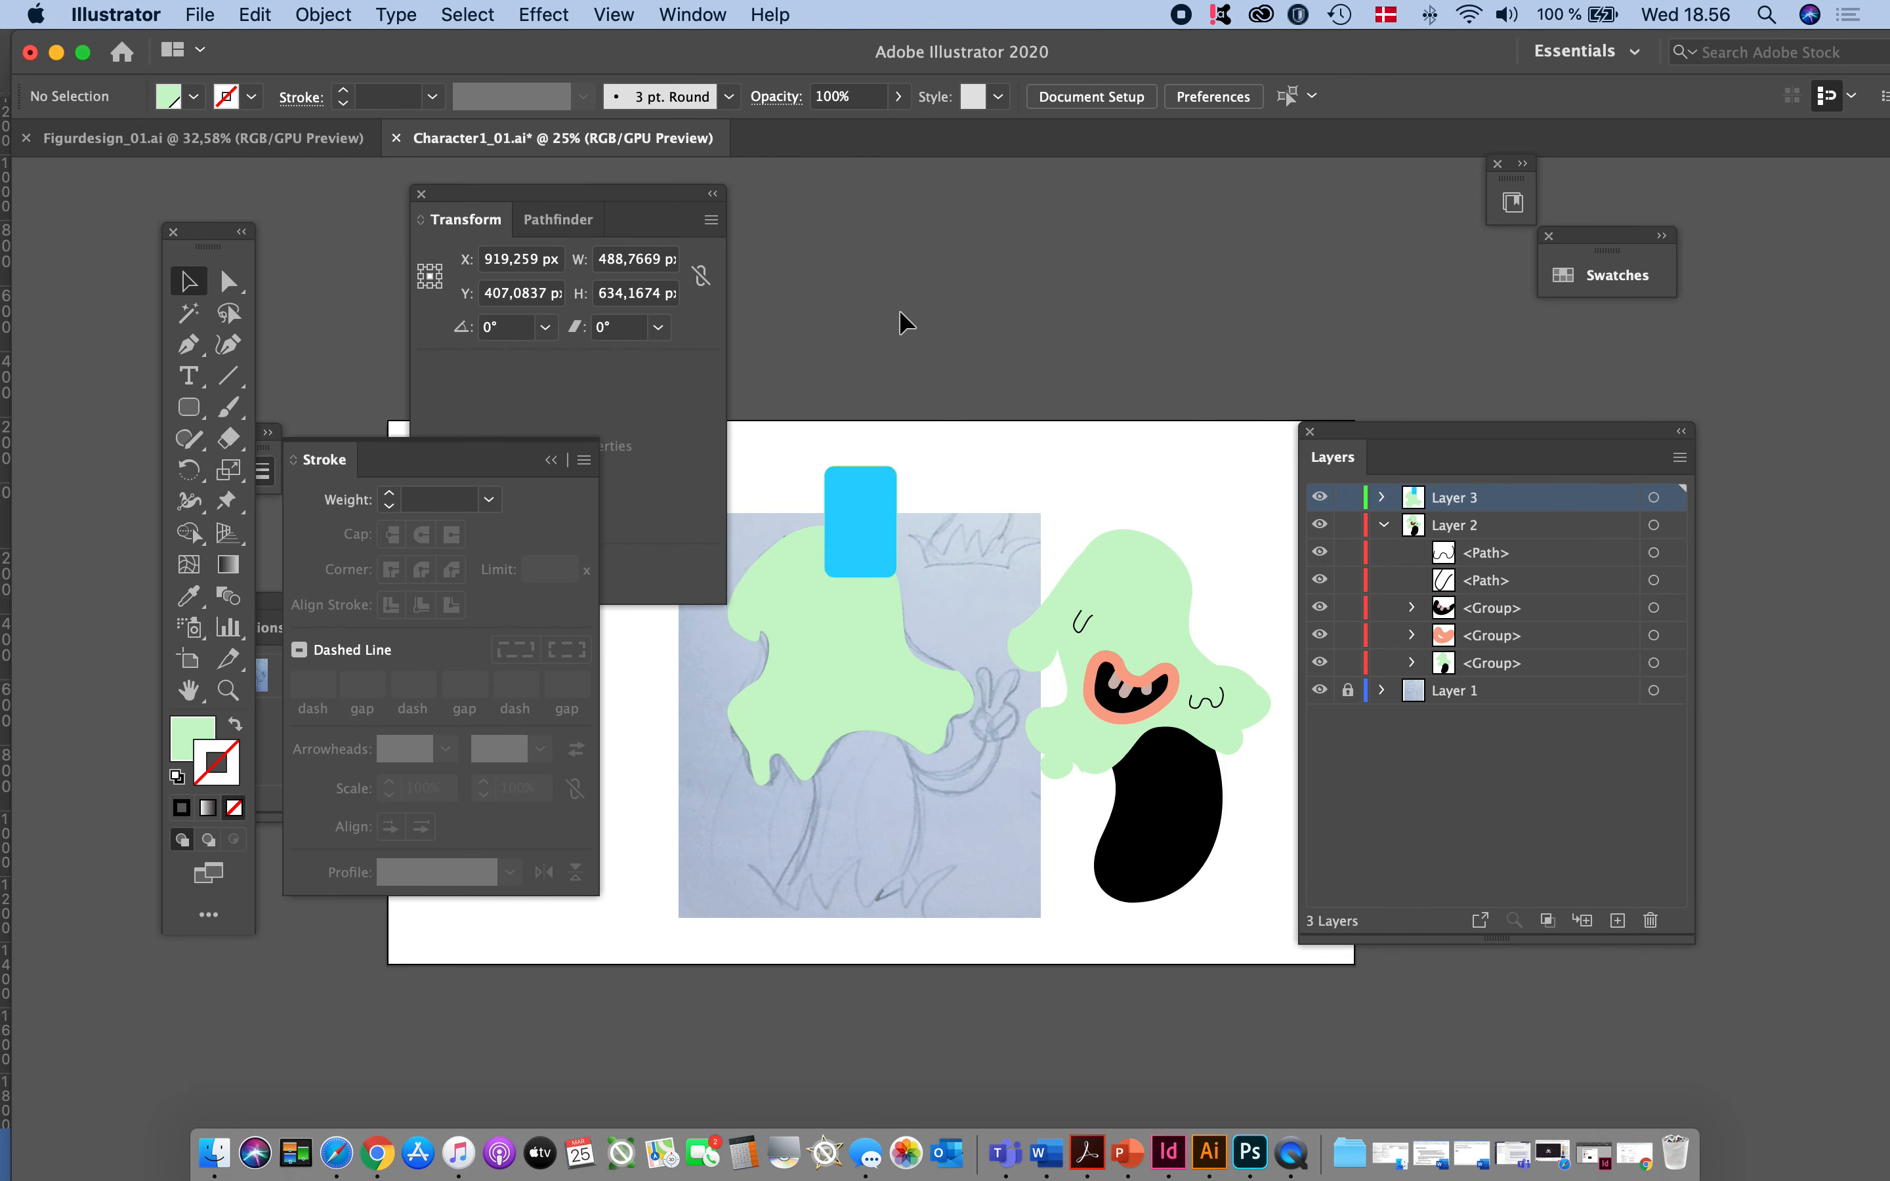
- Select every object with the traced green head's same fill color, look over the other Select Same criteria, and deselect everything
left_click(847, 639)
left_click(469, 15)
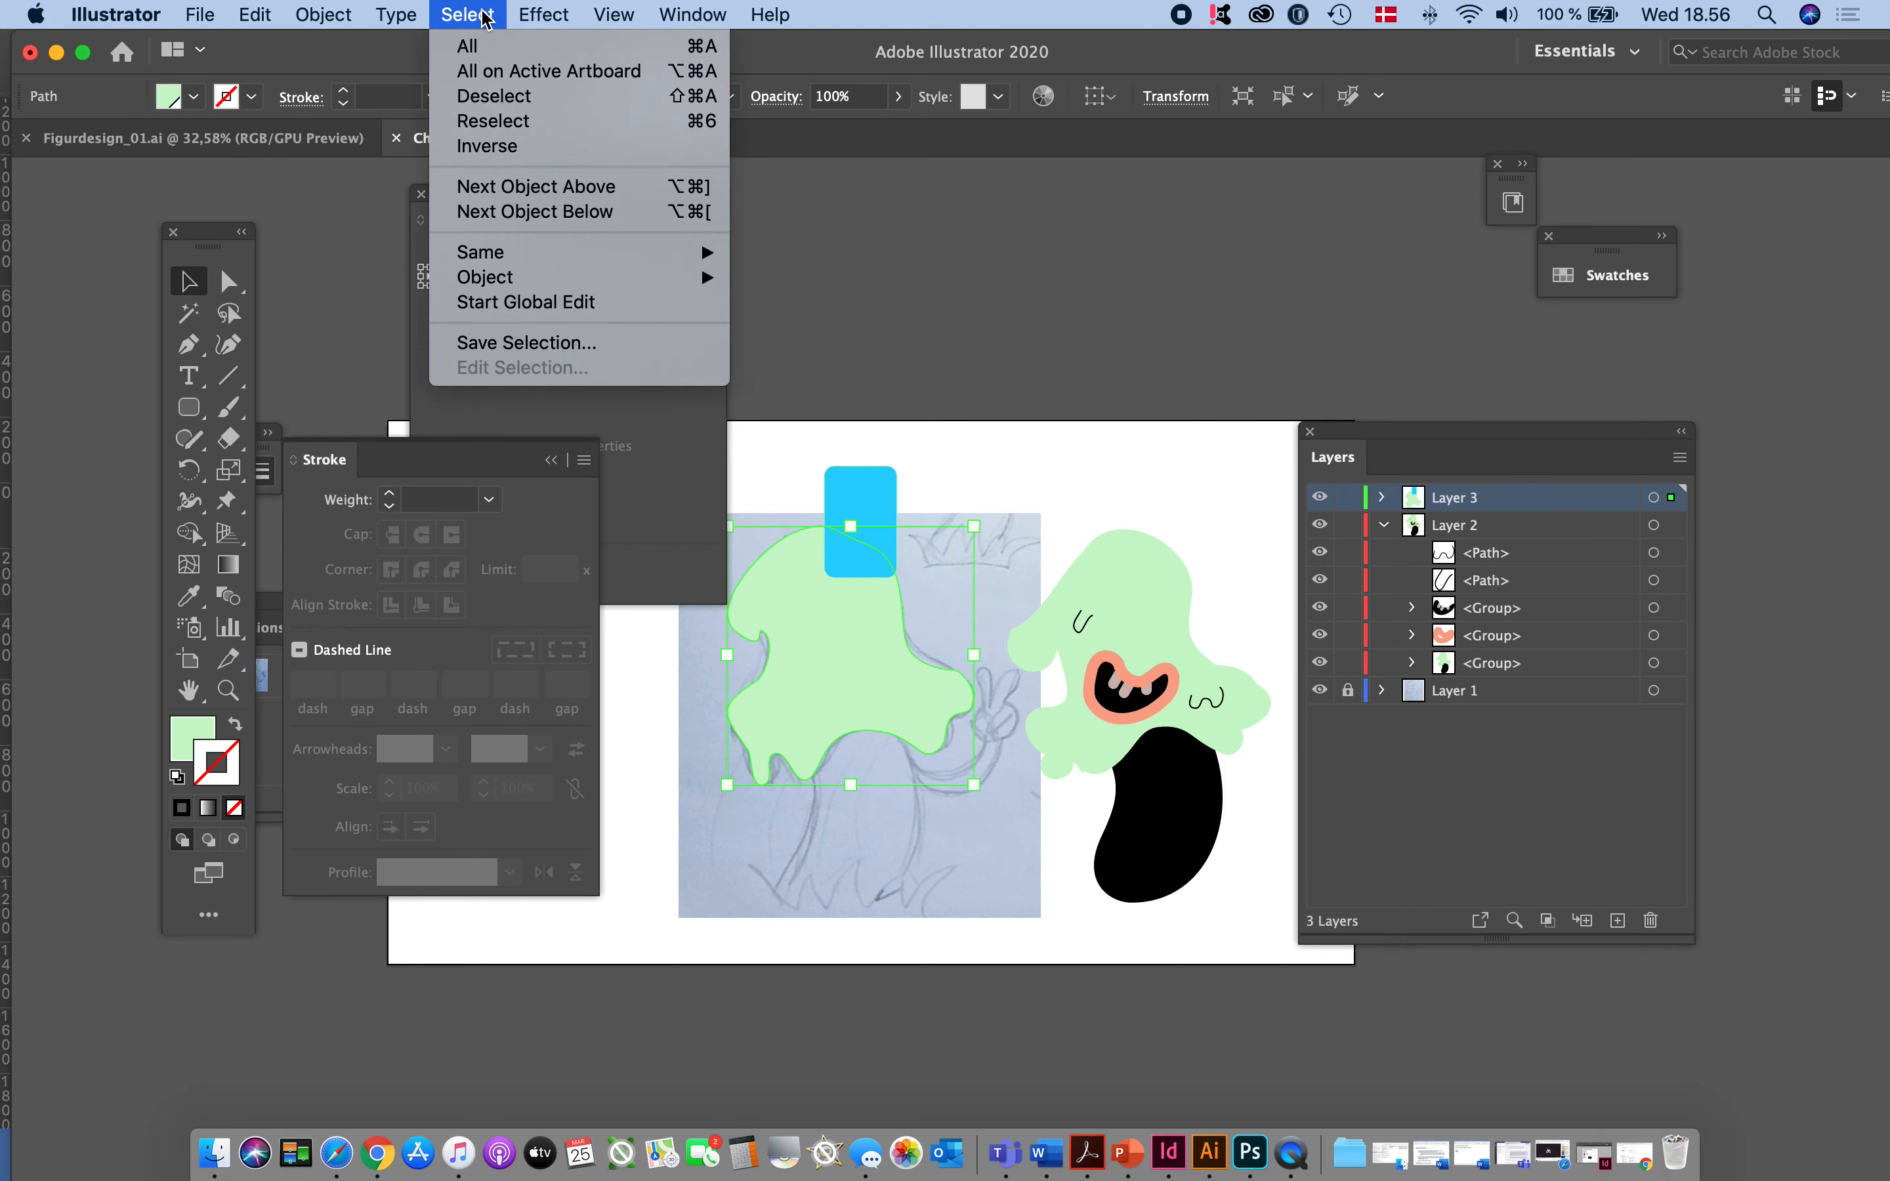
mouse_move(489, 258)
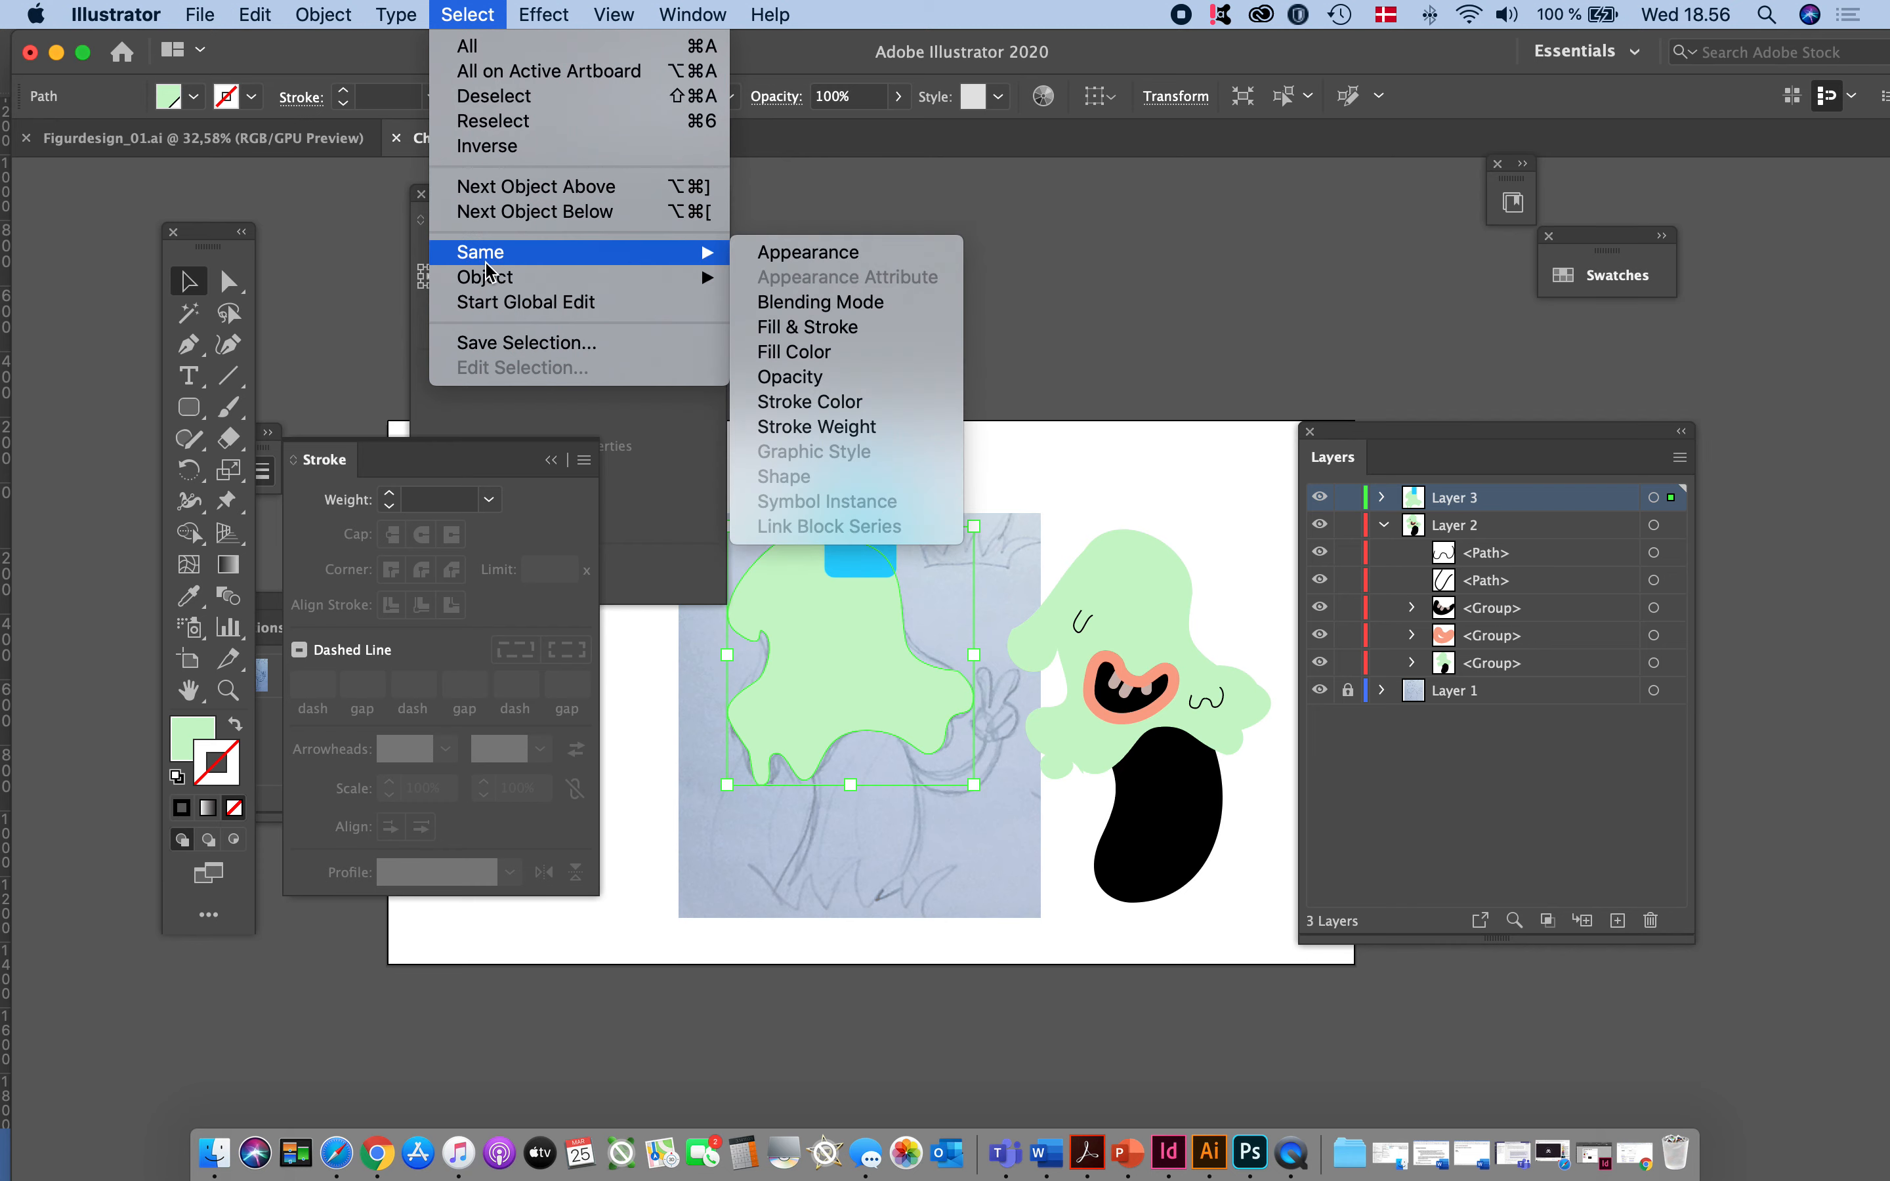
left_click(796, 351)
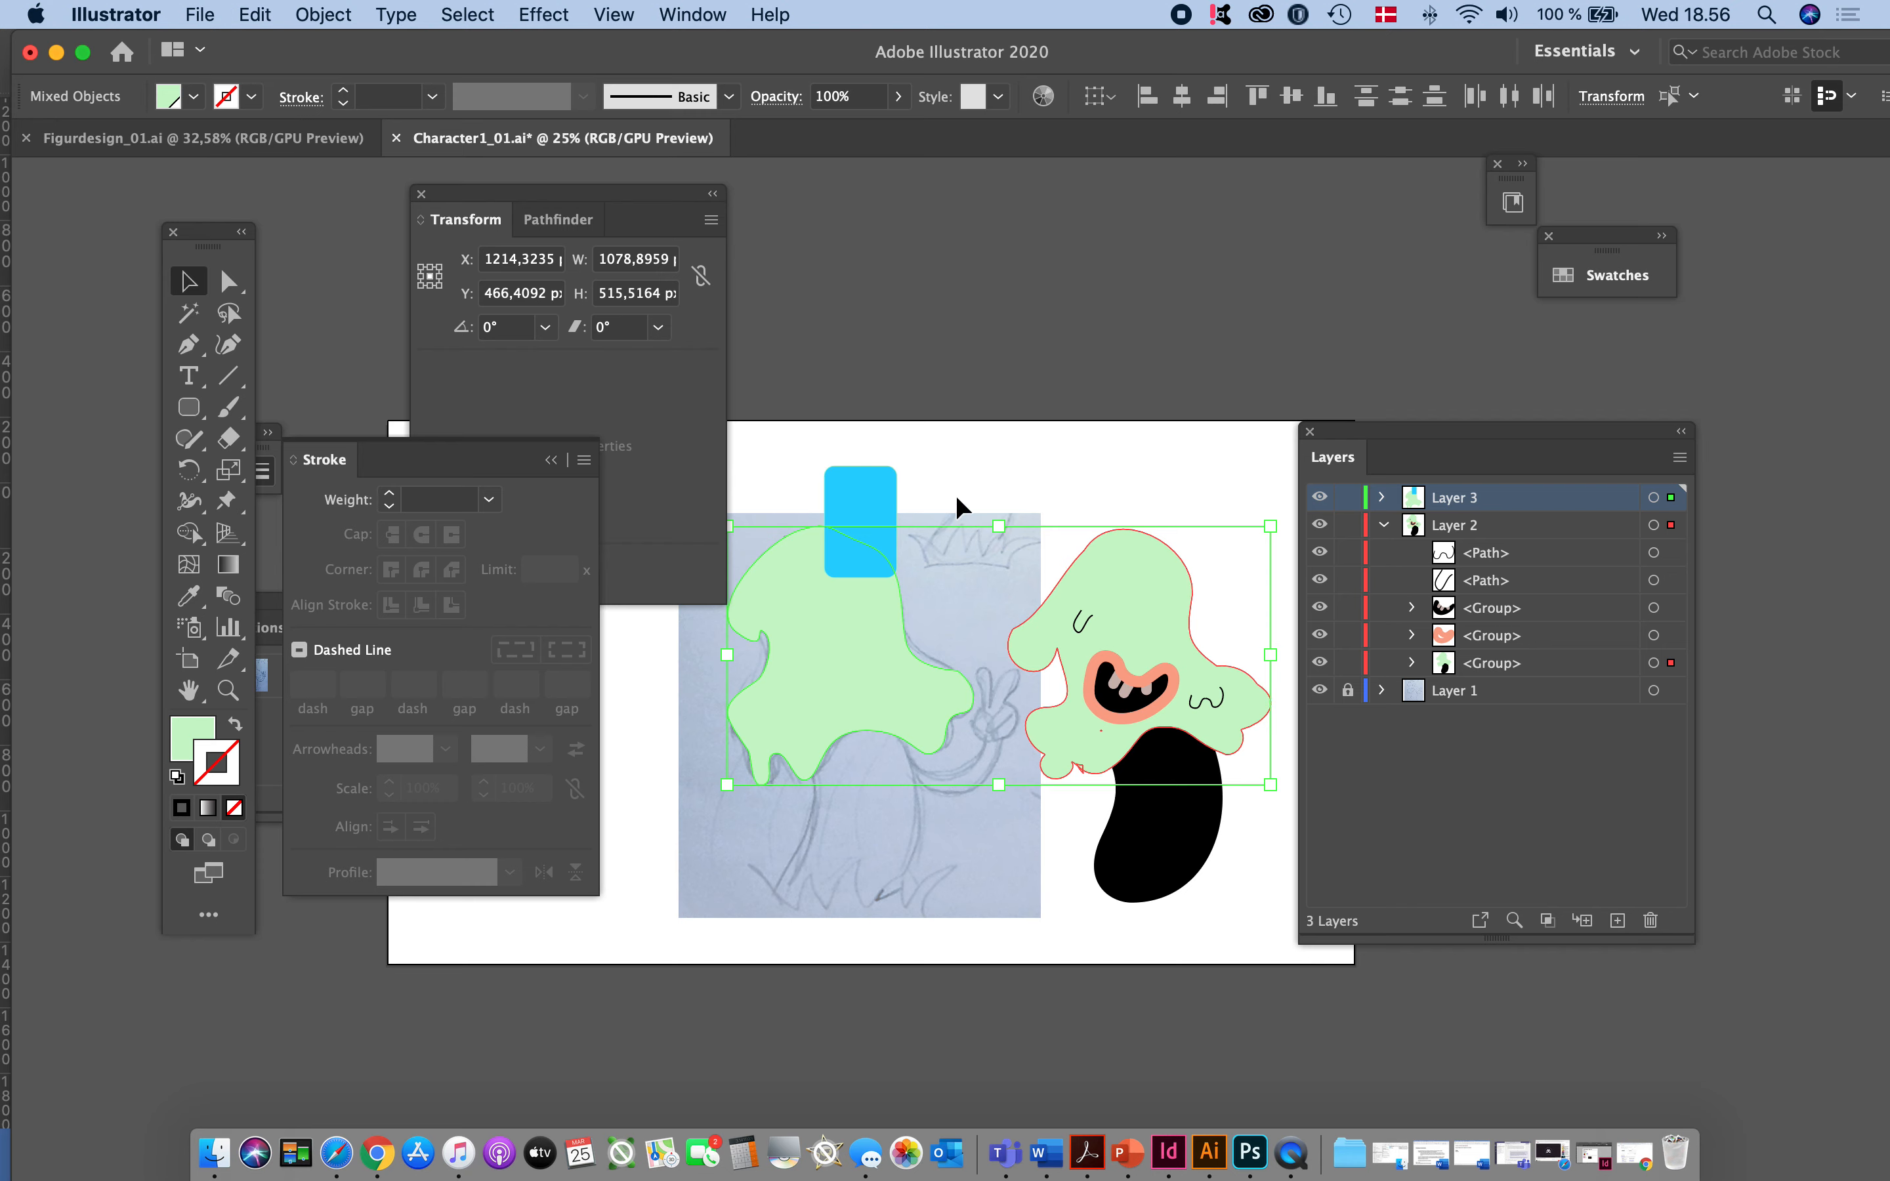
left_click(452, 15)
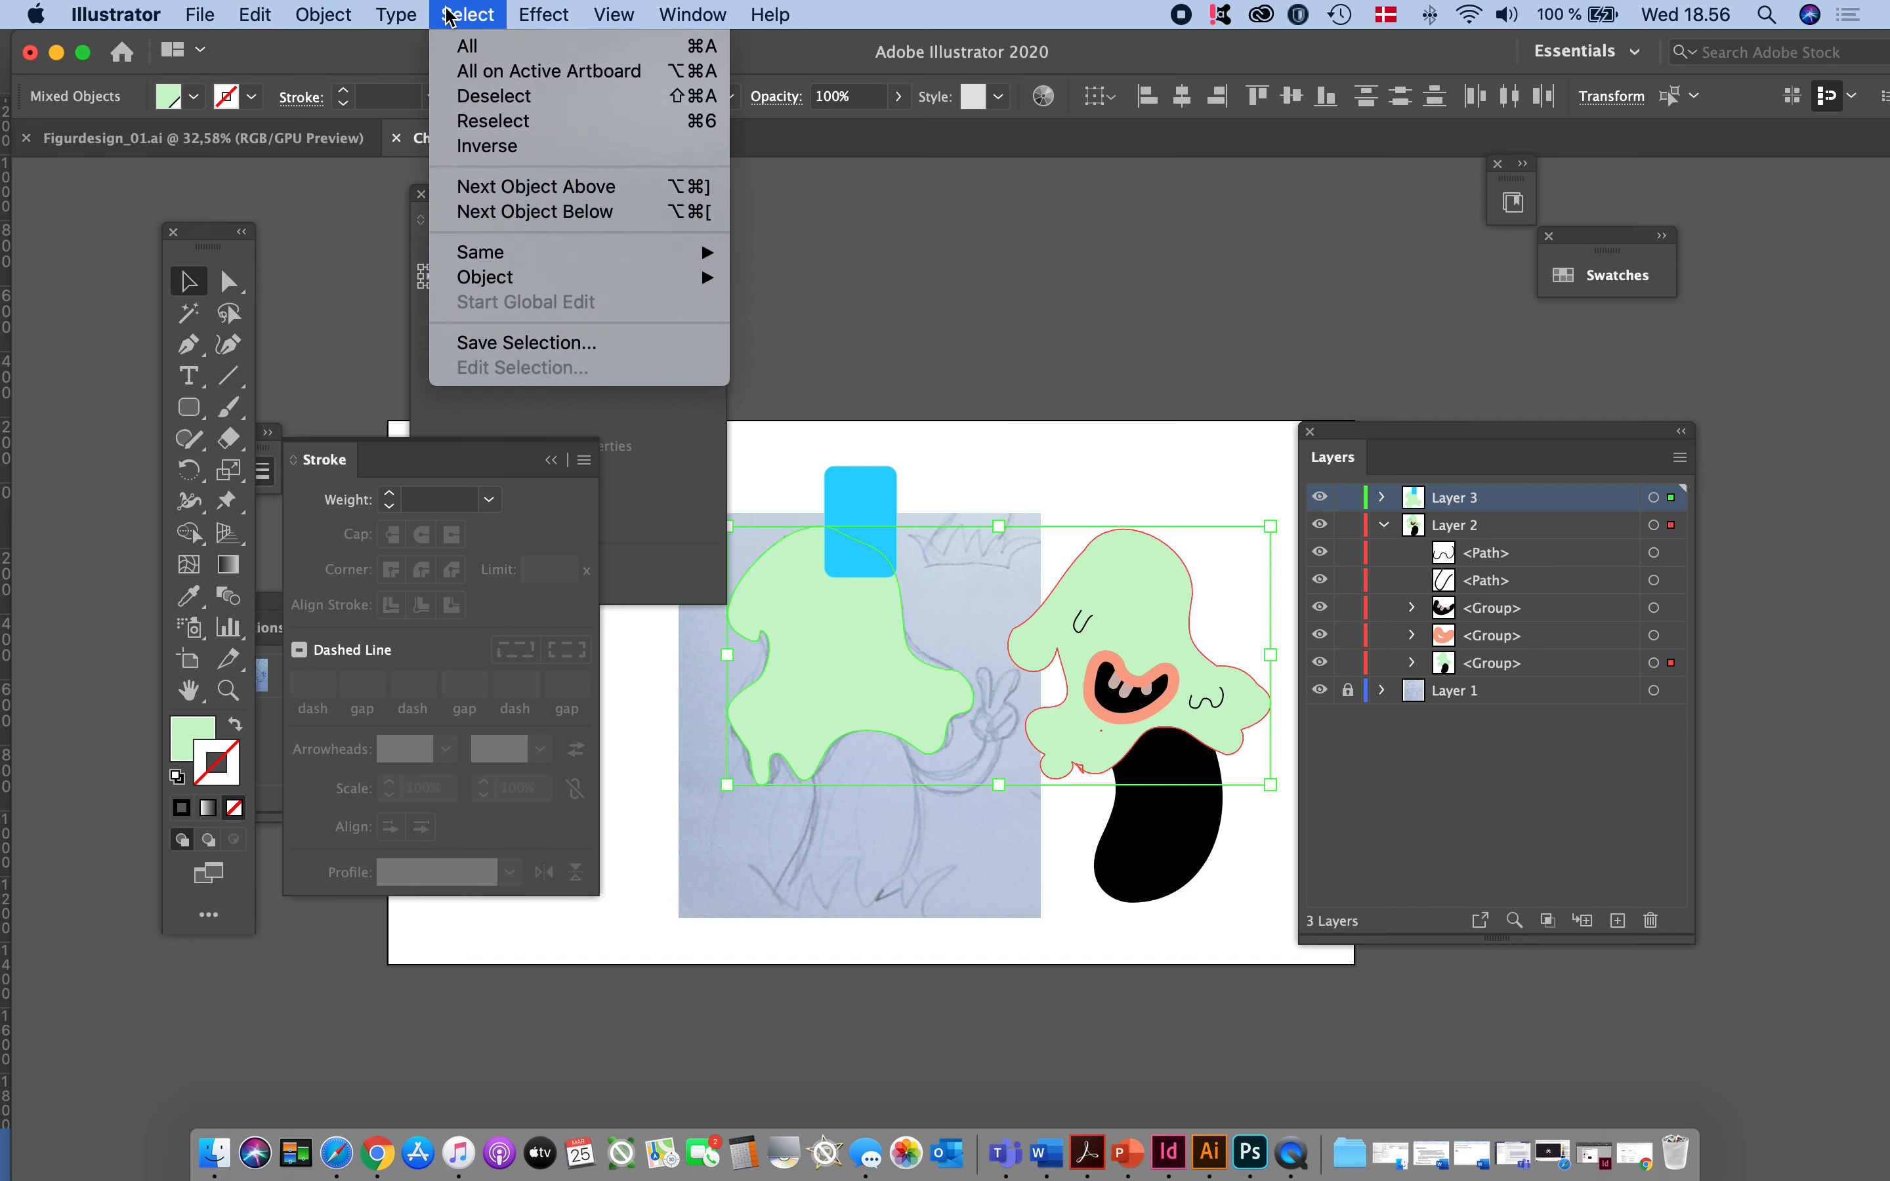
mouse_move(707, 278)
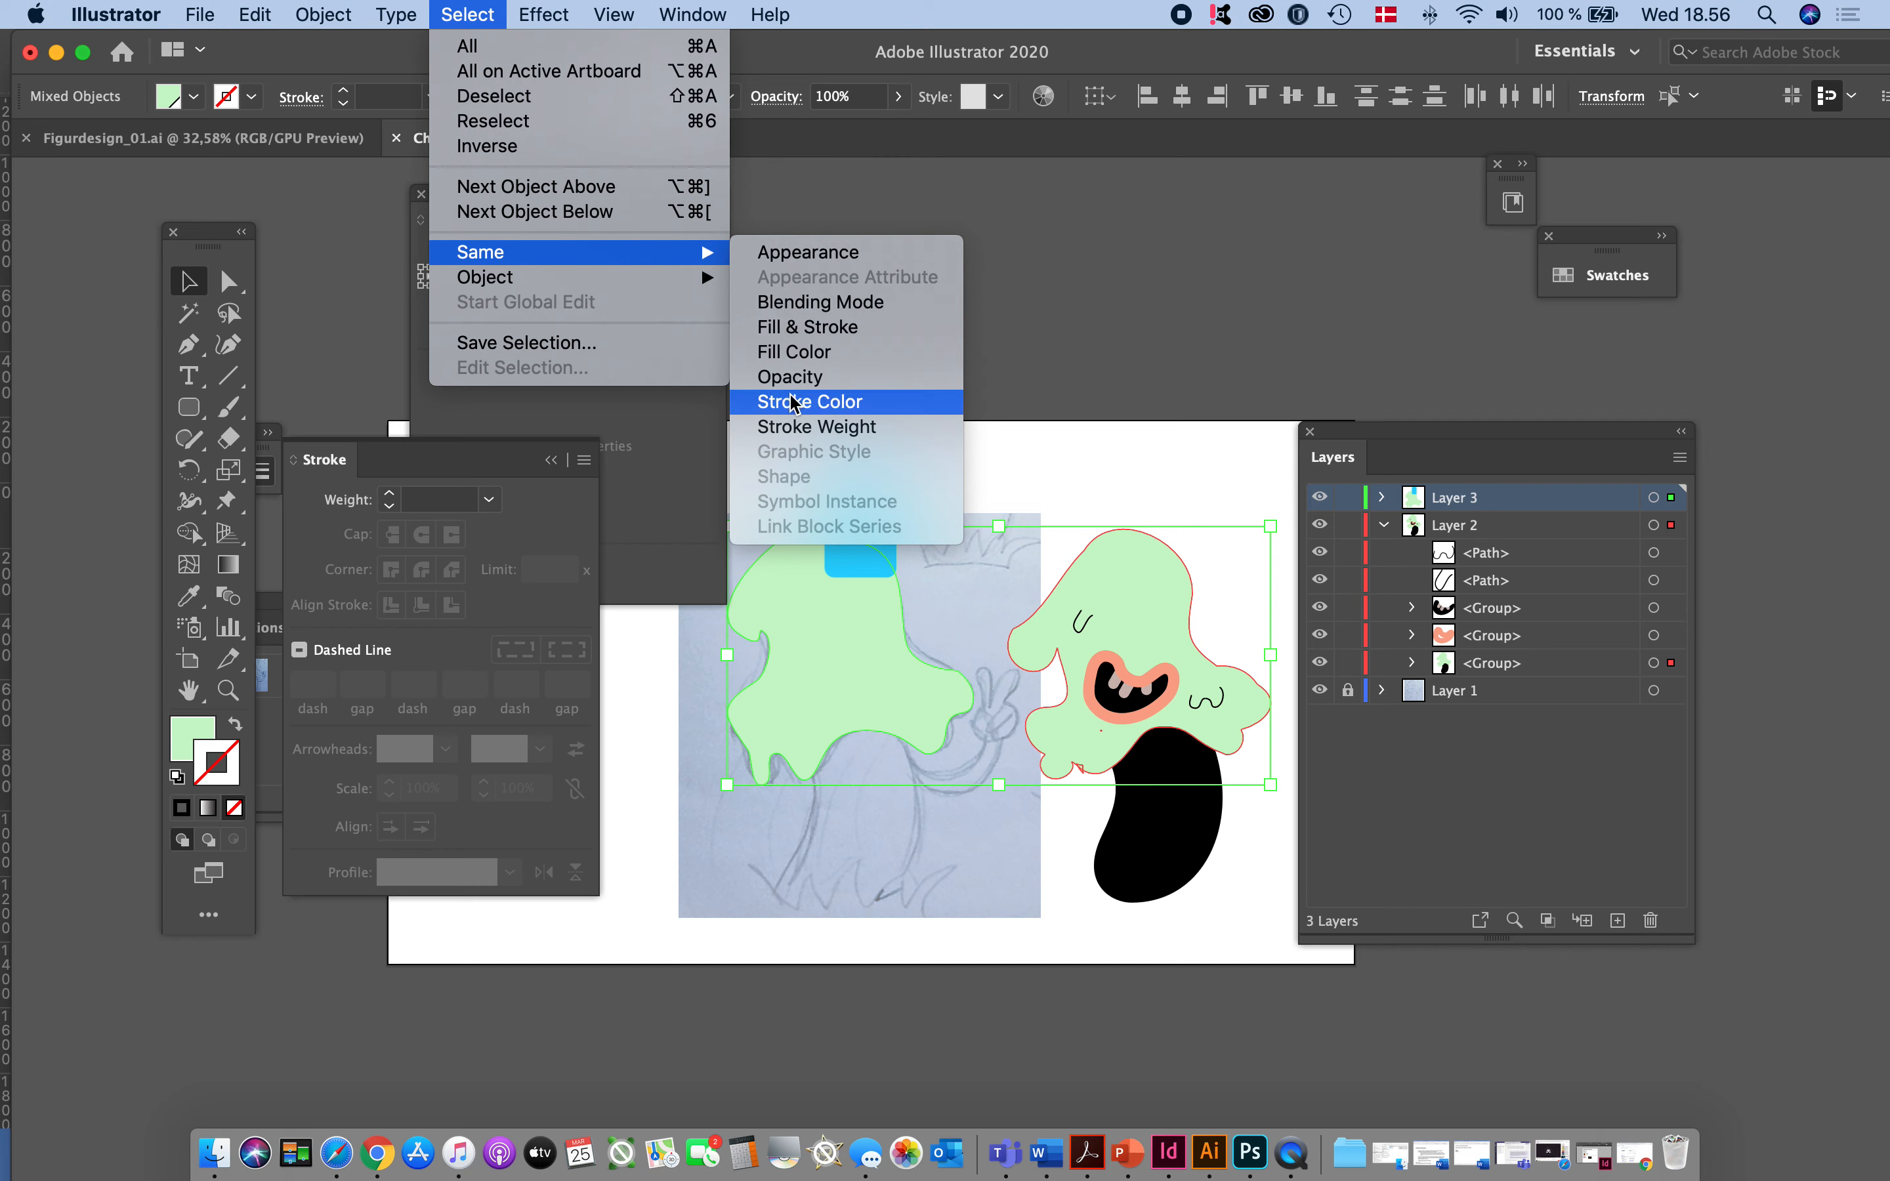
left_click(1148, 467)
left_click(1148, 467)
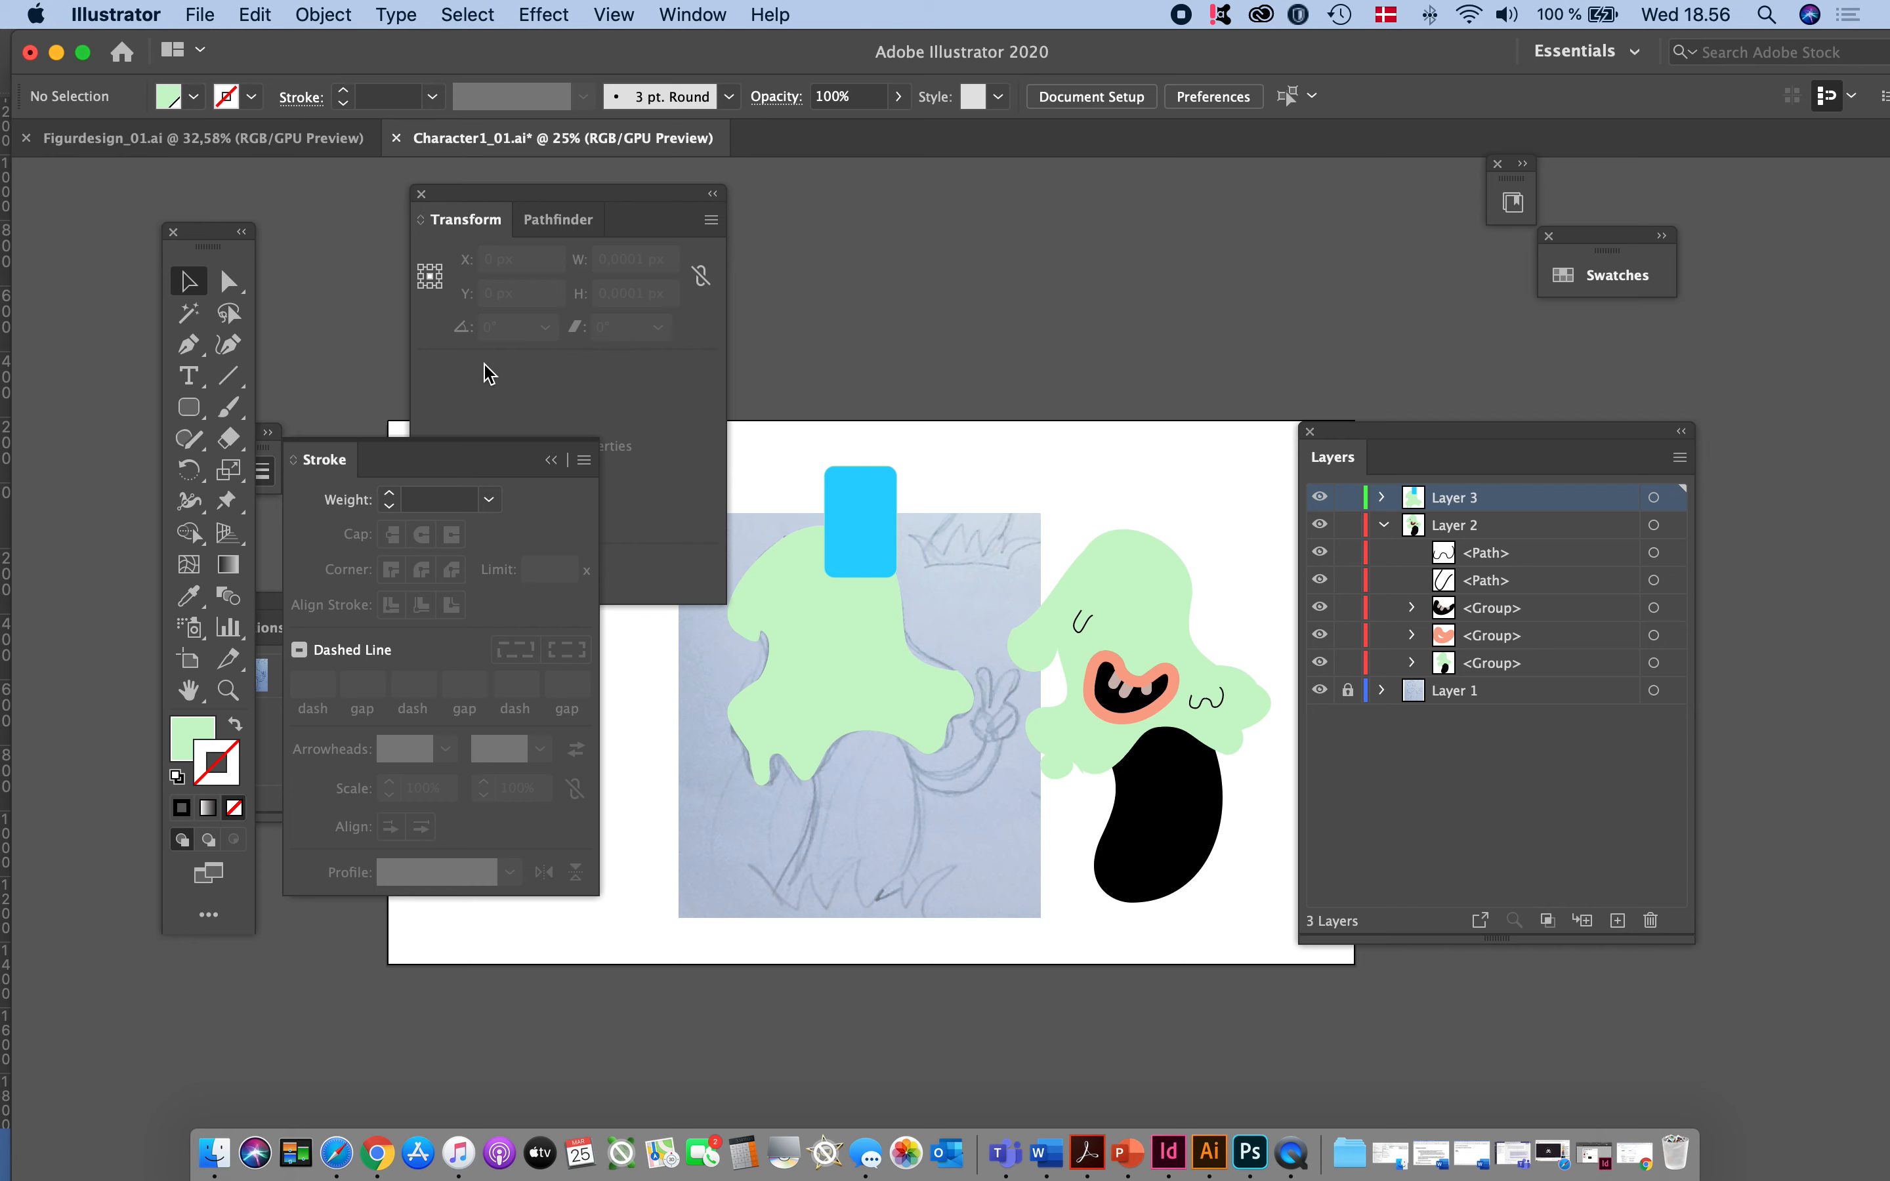
- Go through the Paintbrush and Rounded Rectangle tools and leave the Pen tool active
left_click(230, 406)
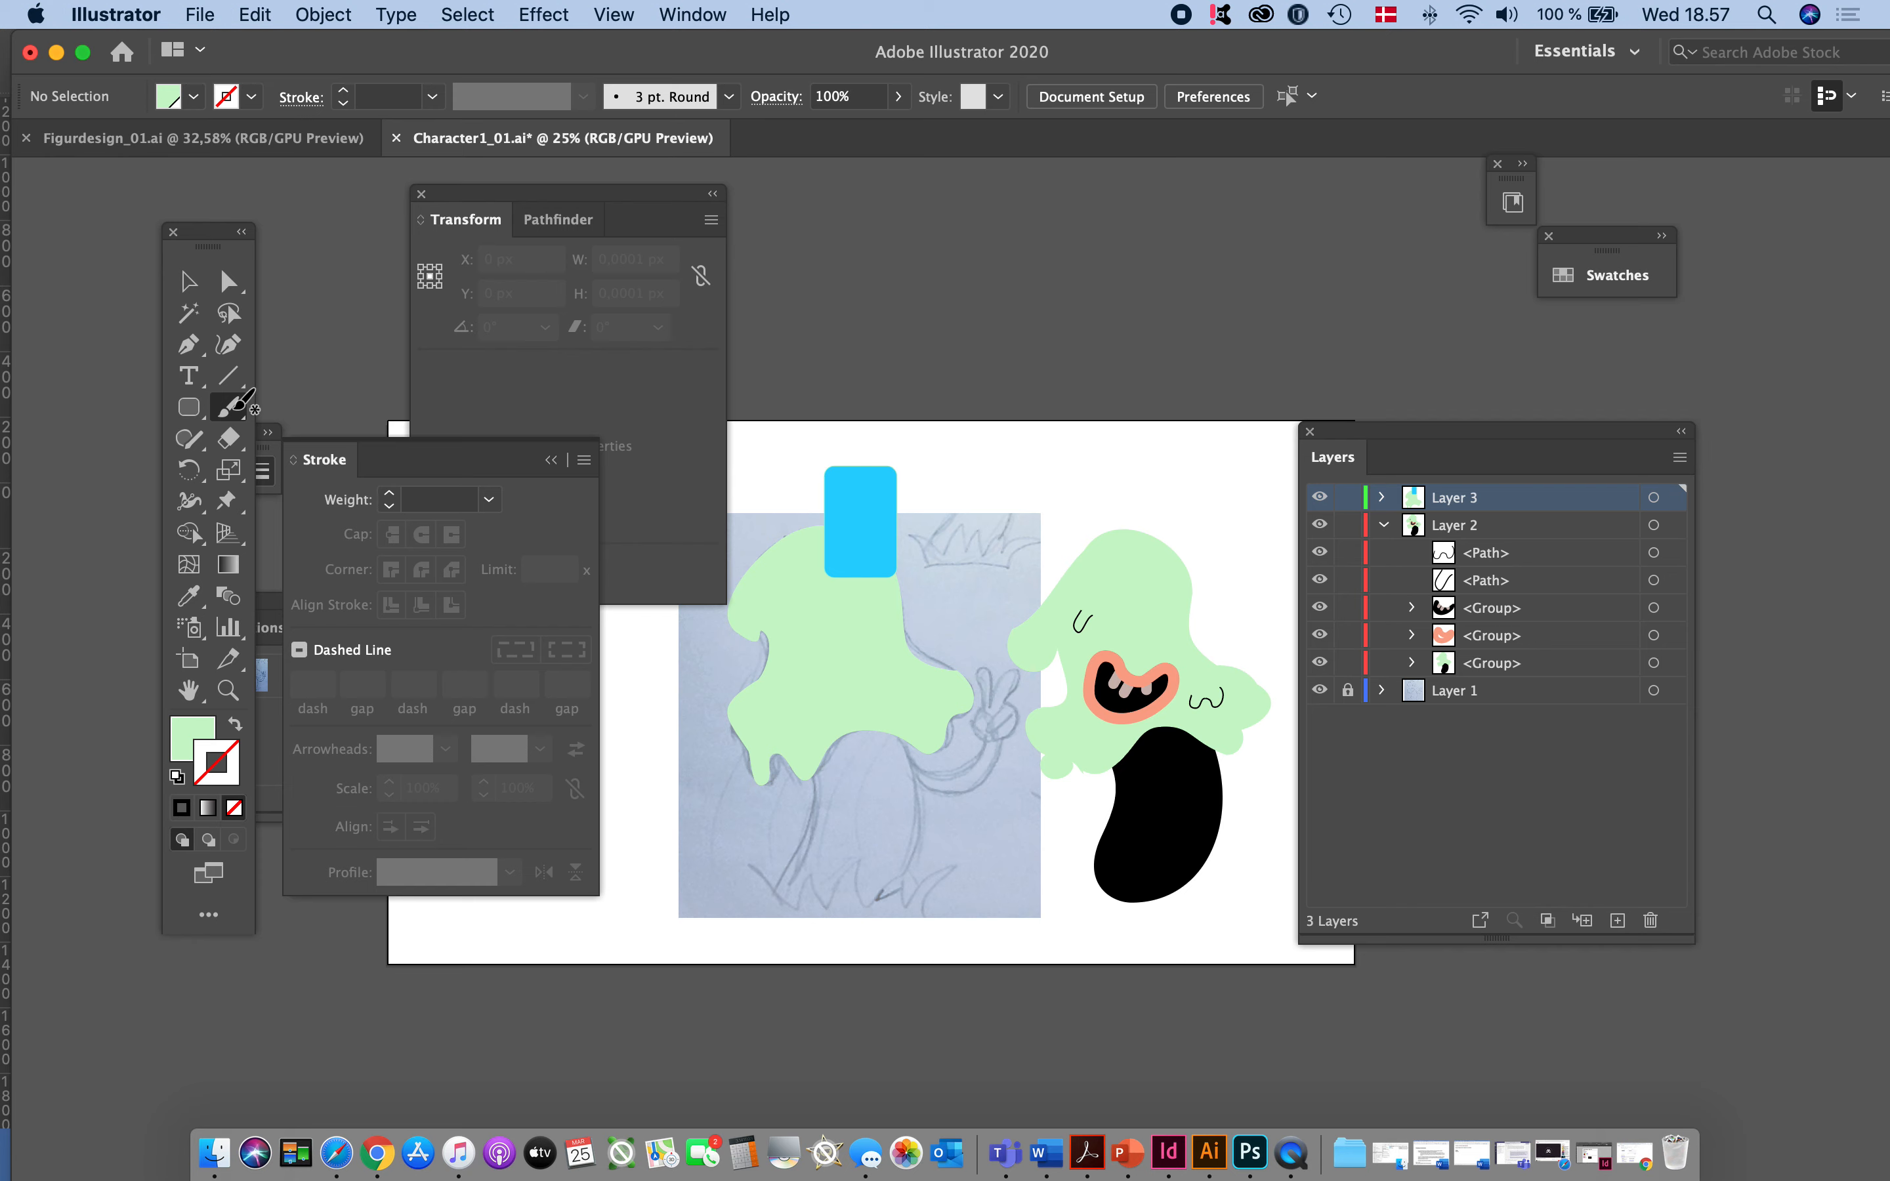
left_click(191, 413)
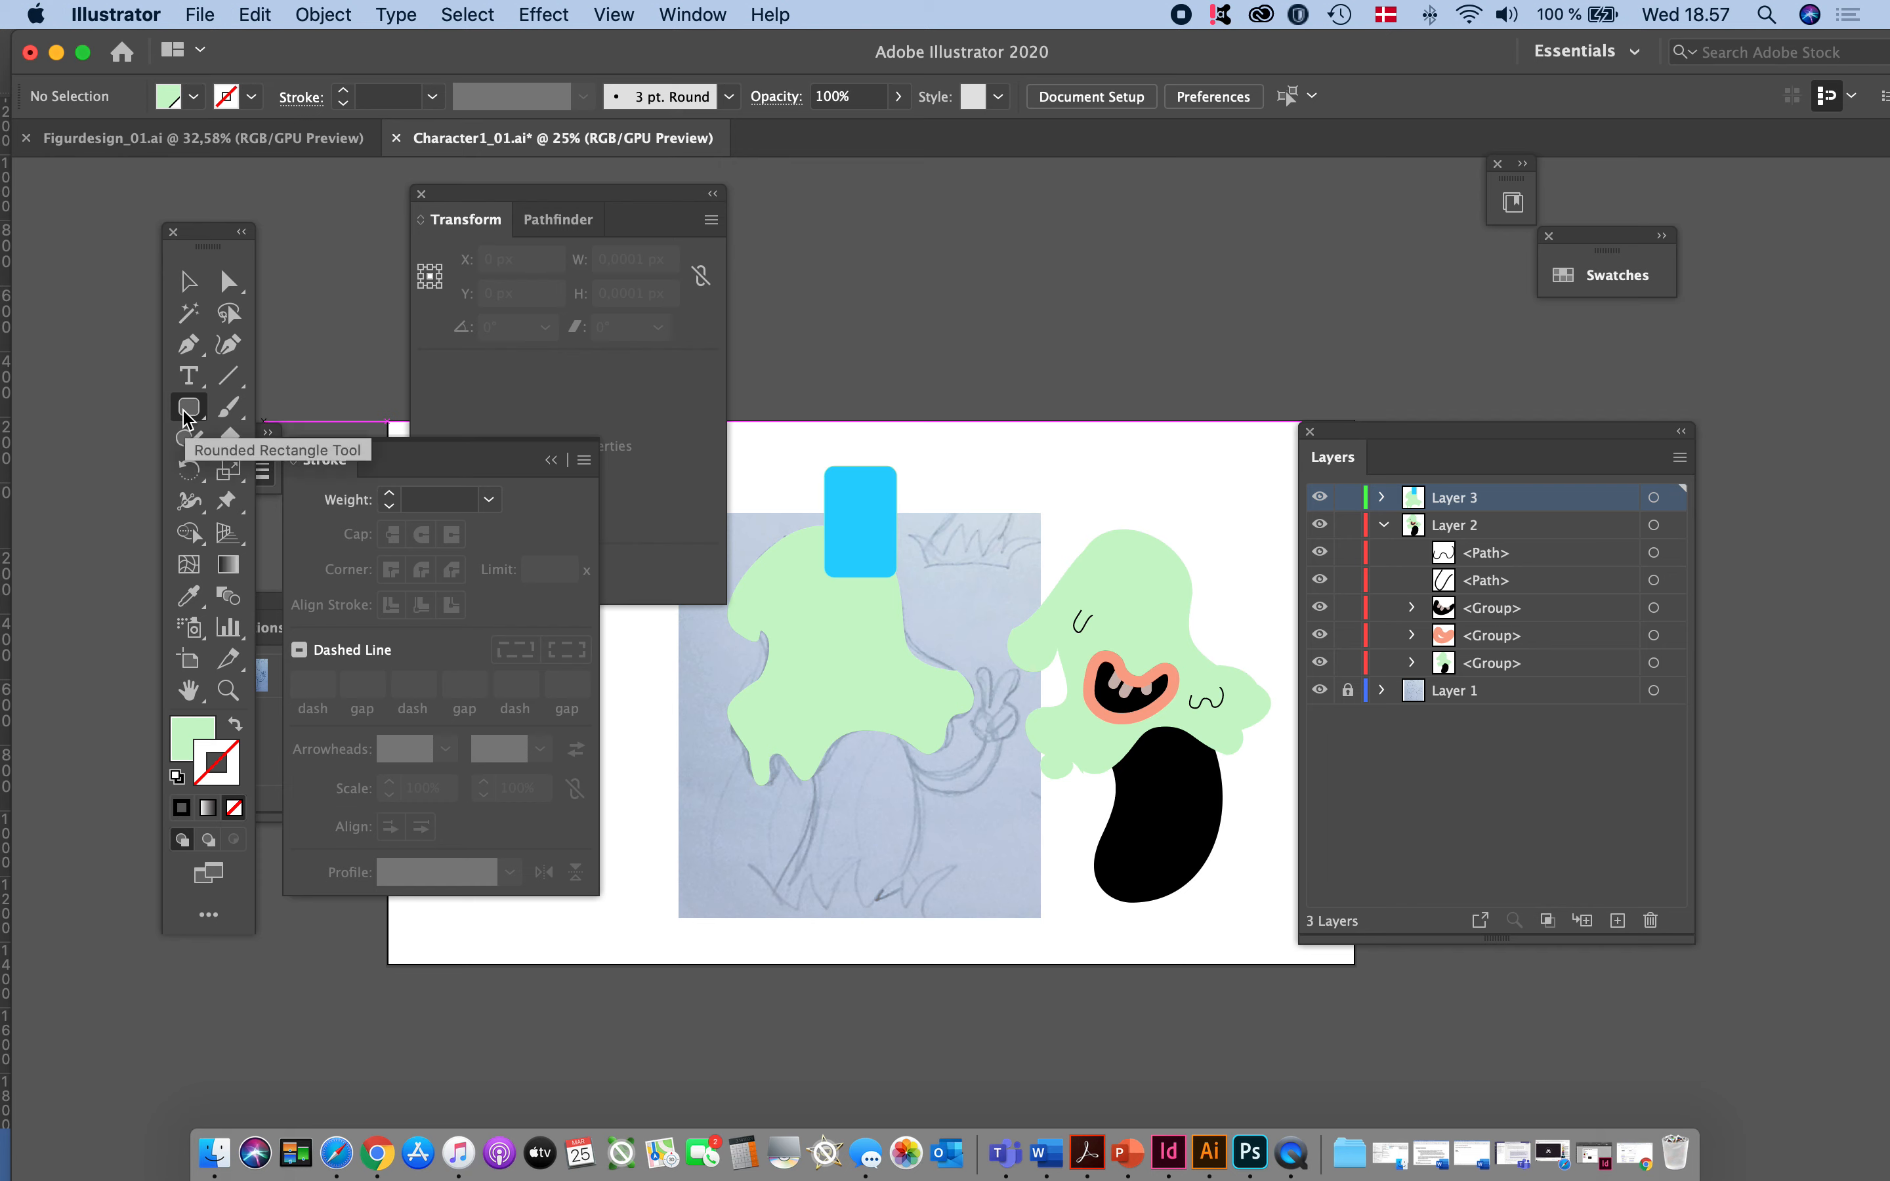
left_click(190, 353)
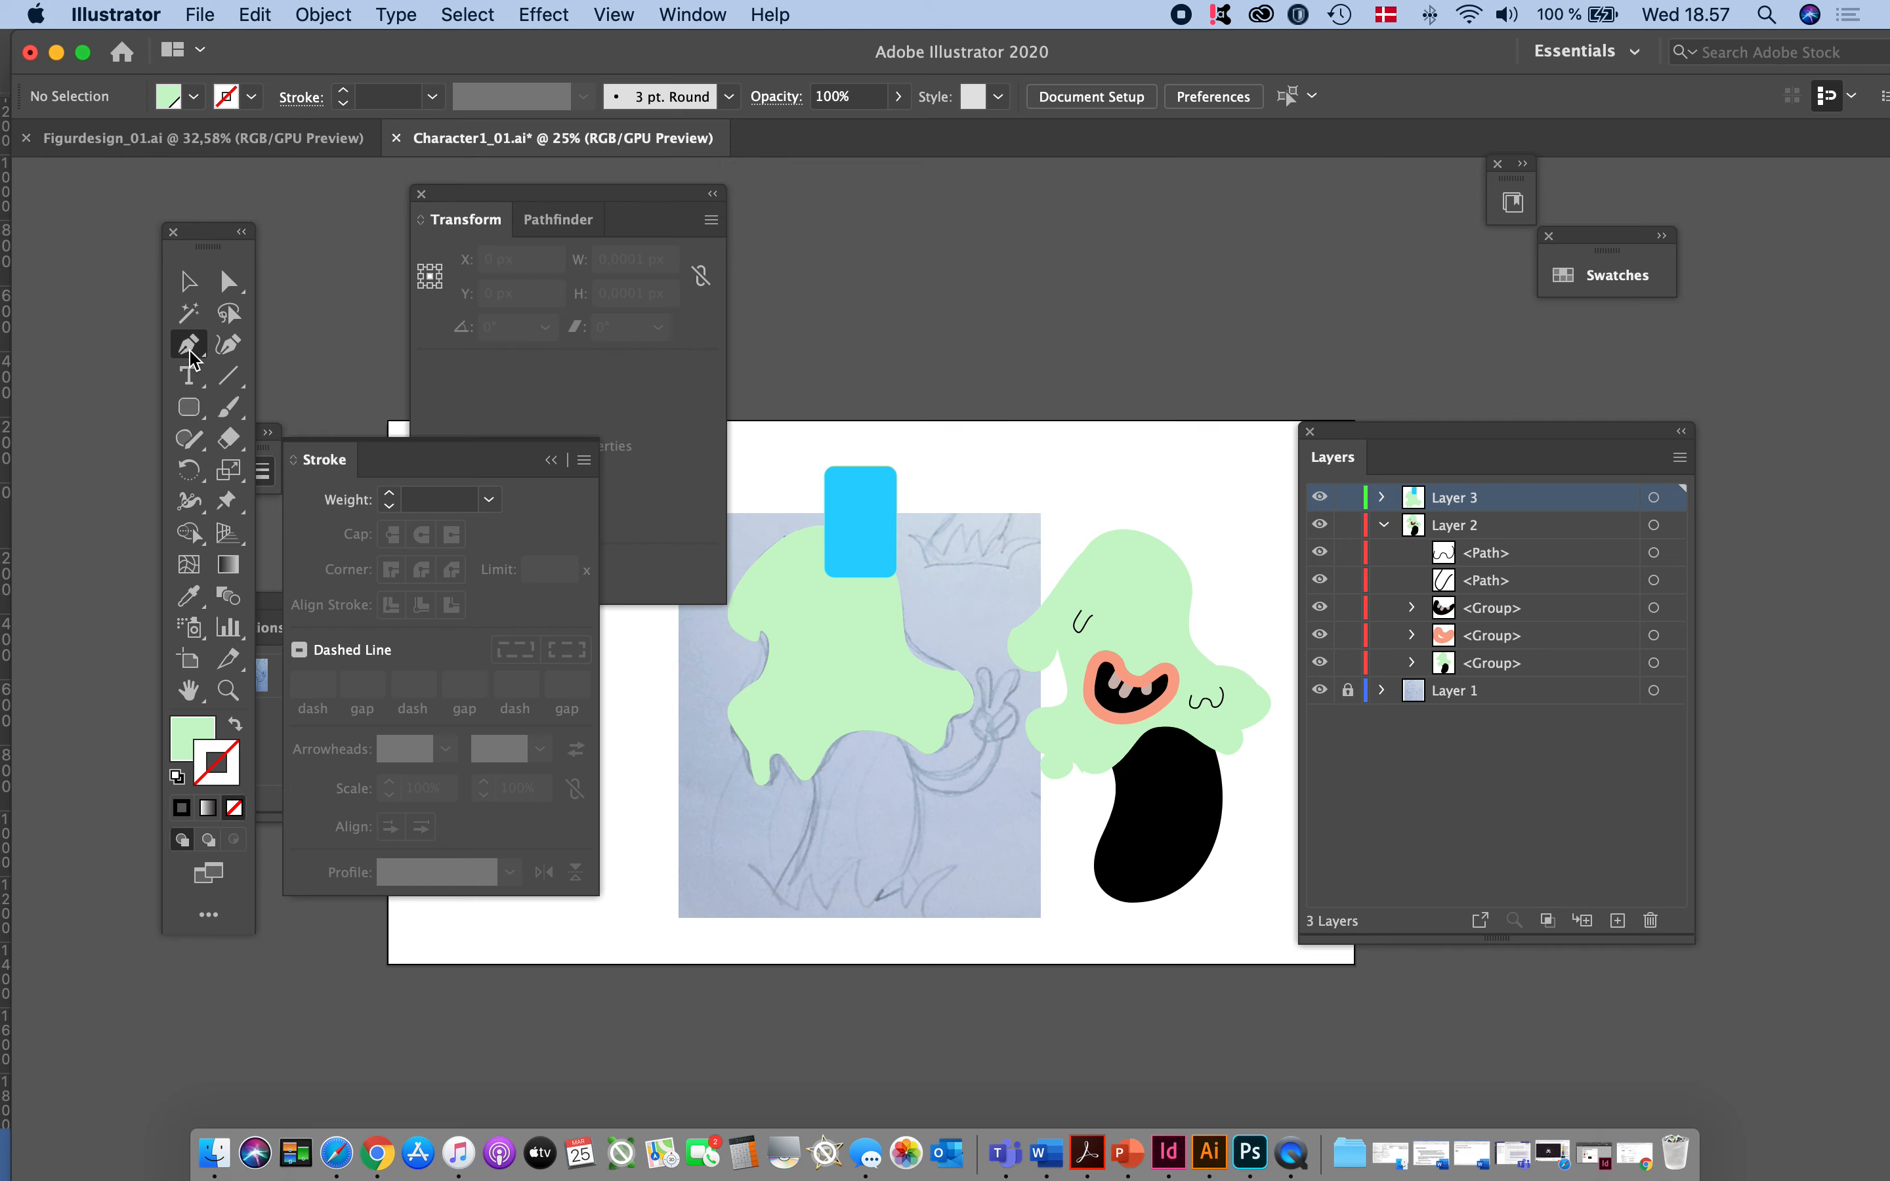